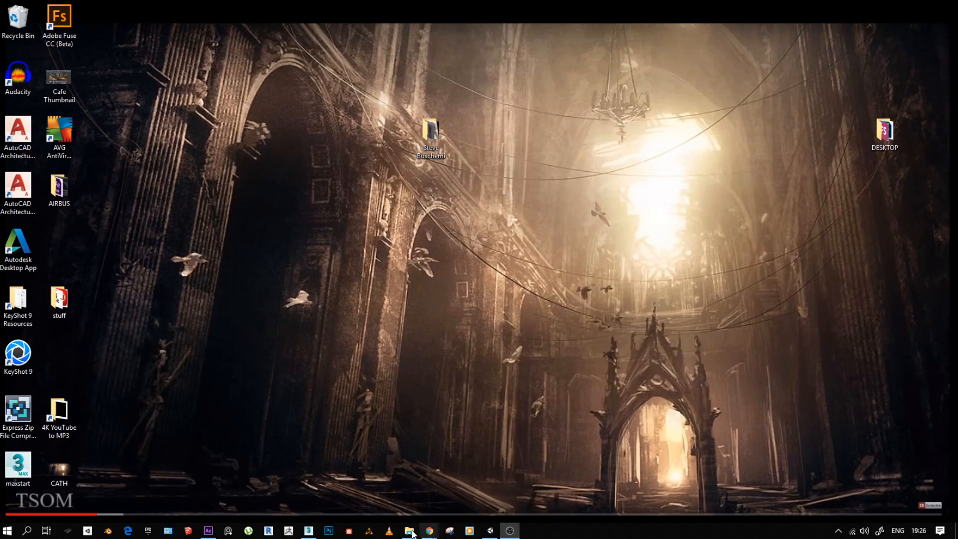
- Switch to the Unity editor window with the Hotel Lobby_01 project
left_click(491, 532)
left_click(509, 533)
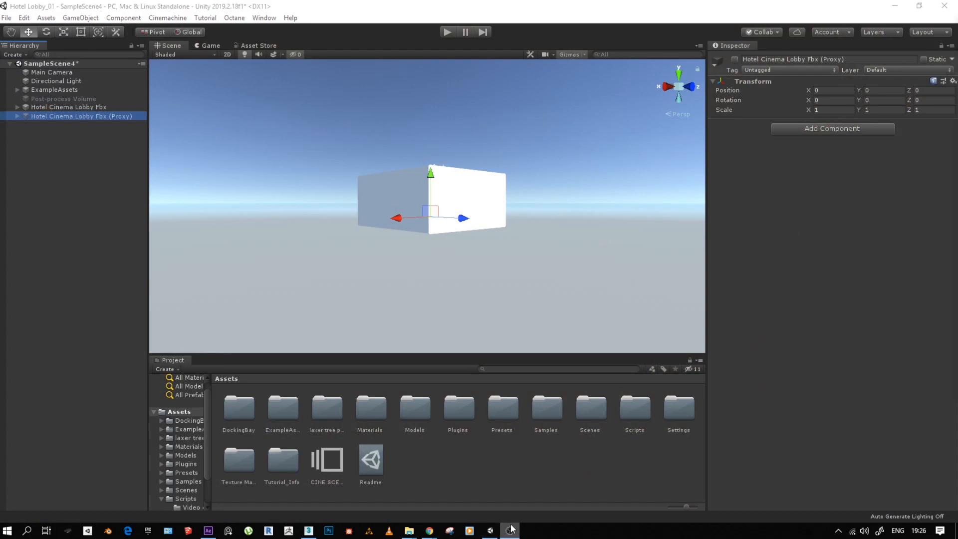
left_click(513, 530)
left_click(514, 529)
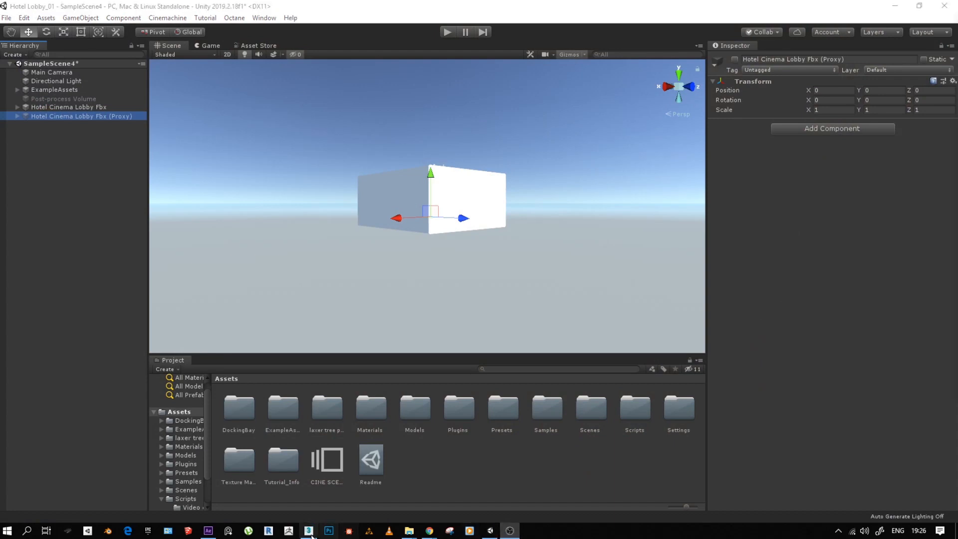
right_click(490, 530)
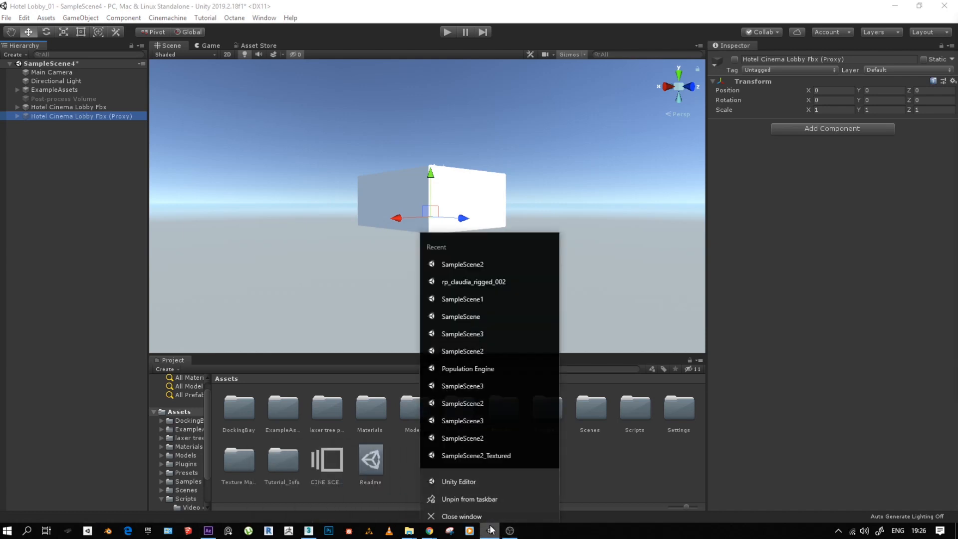
left_click(464, 474)
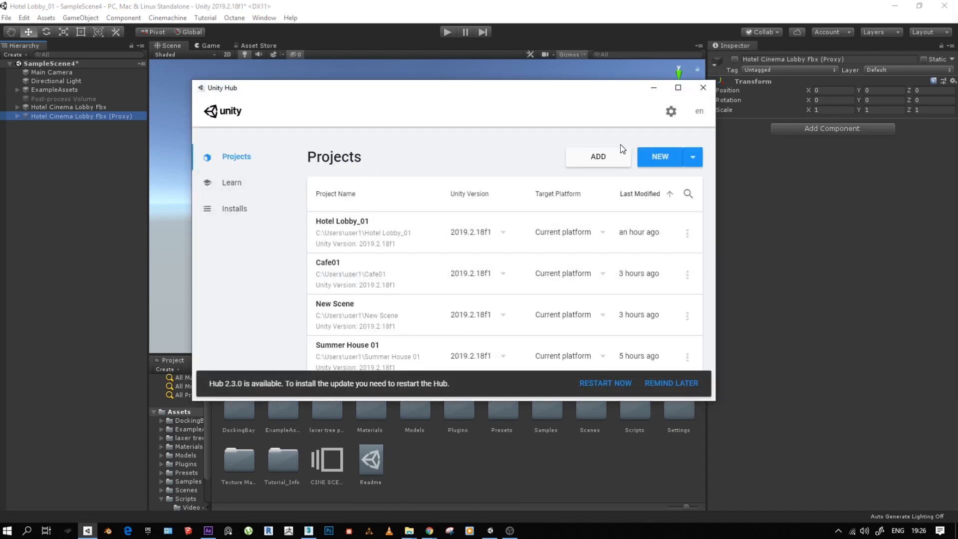
left_click(659, 157)
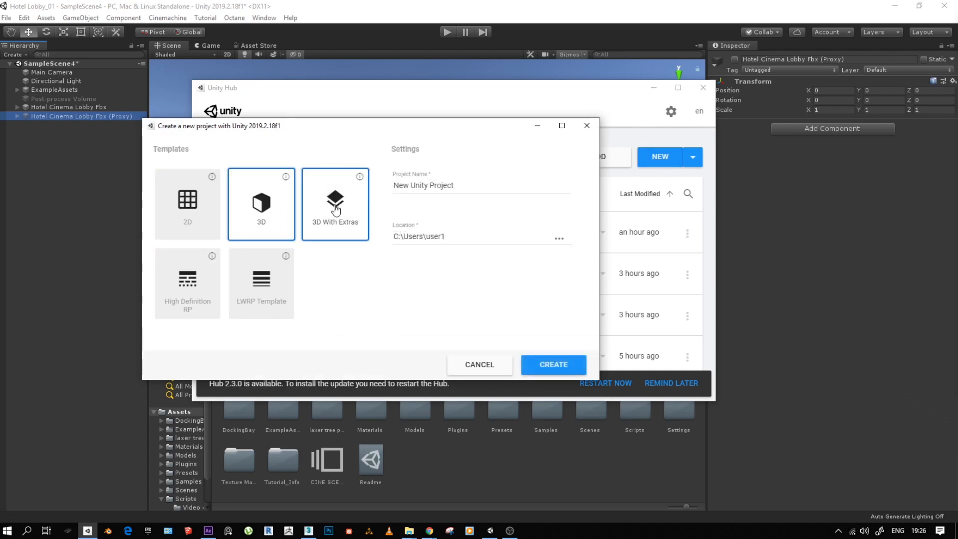
left_click(335, 209)
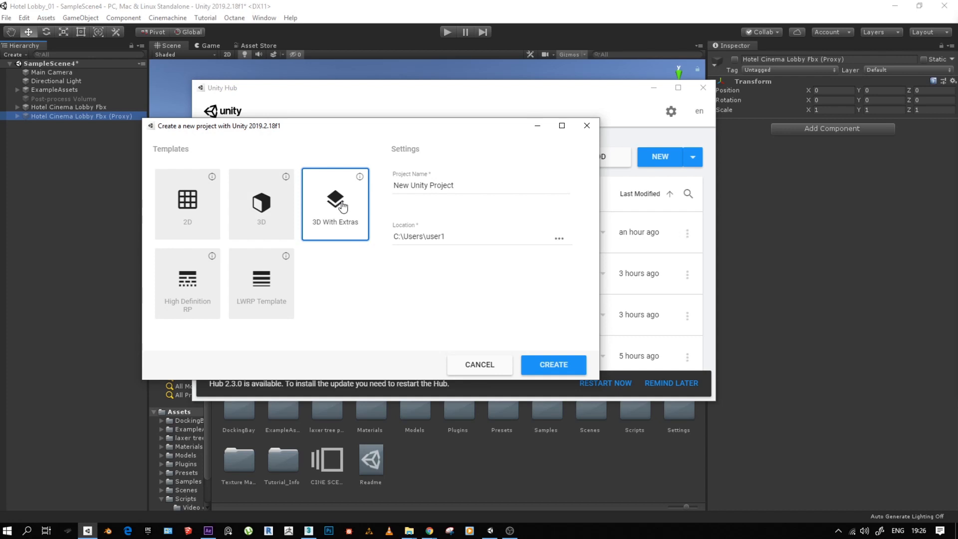
left_click(455, 186)
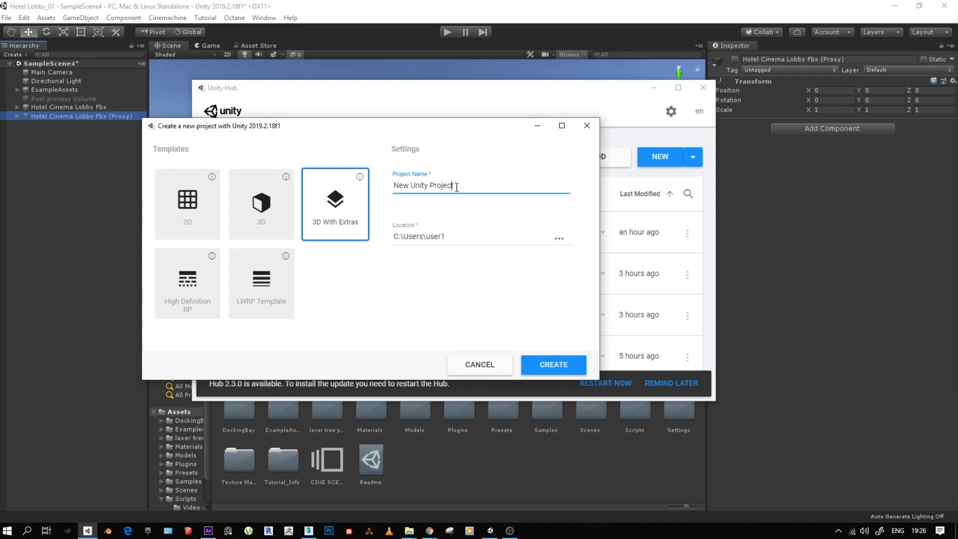
key("ctrl+a")
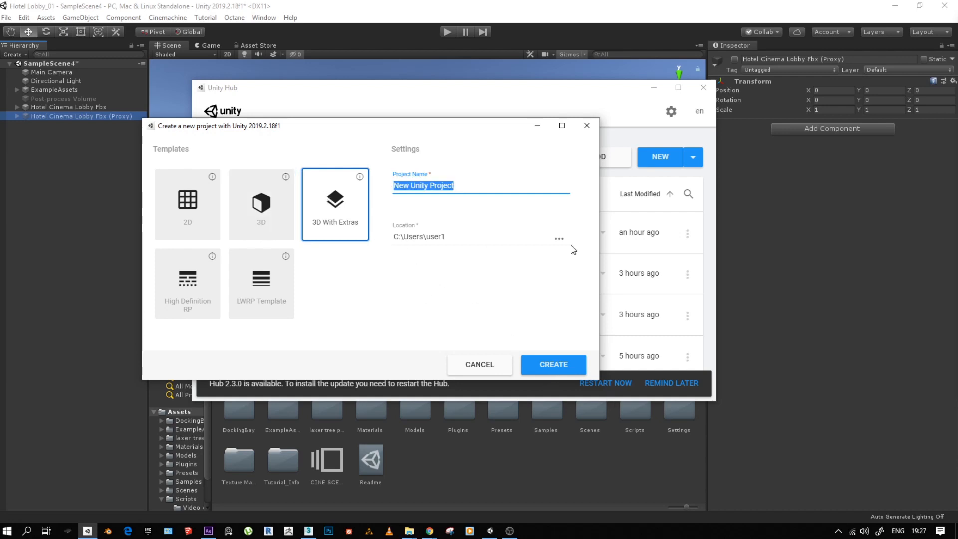
left_click(479, 364)
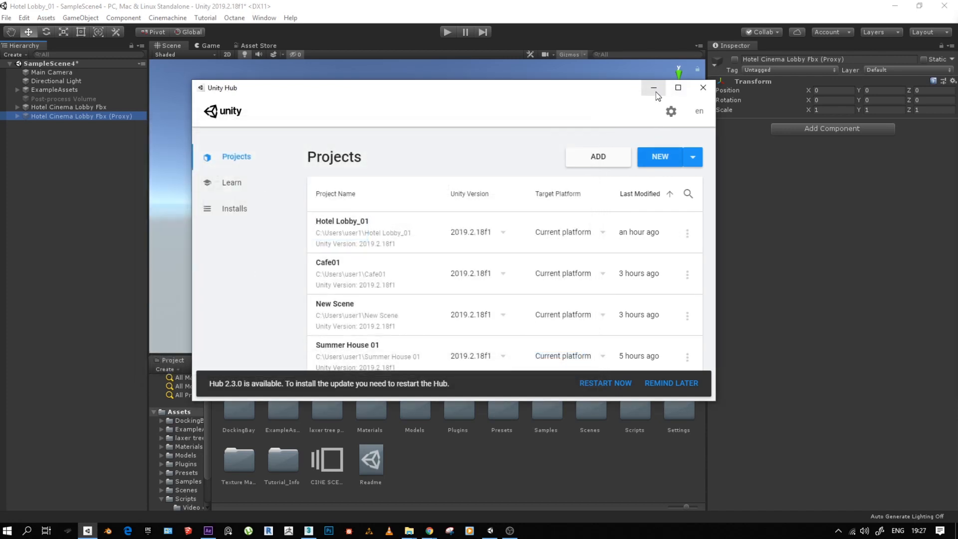
left_click(653, 88)
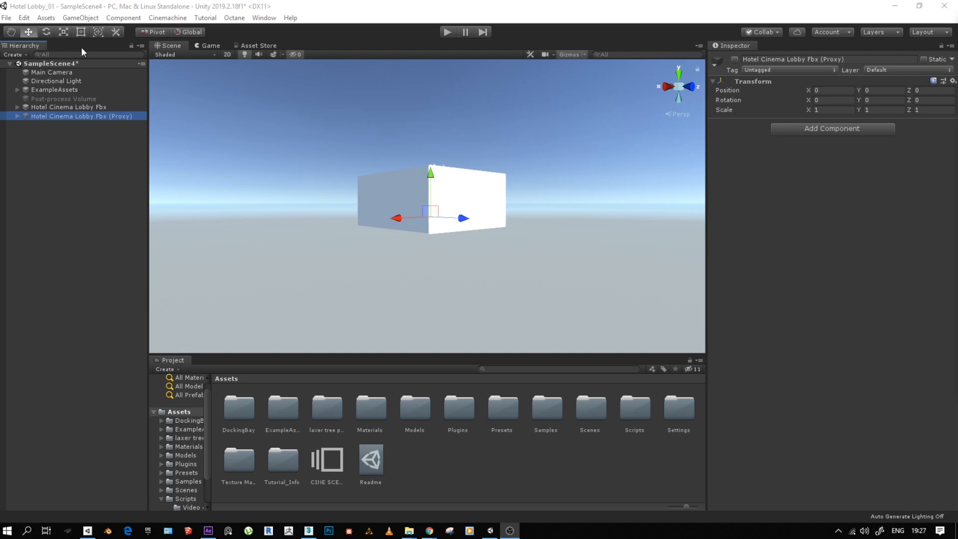
- Rotate the Directional Light to X 18.77 and Y 67.1
left_click(40, 73)
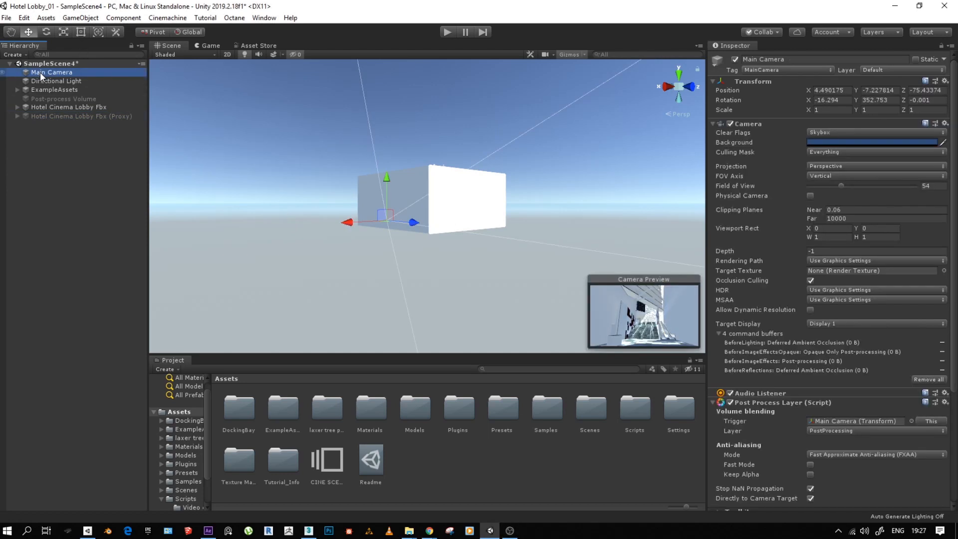
left_click(55, 83)
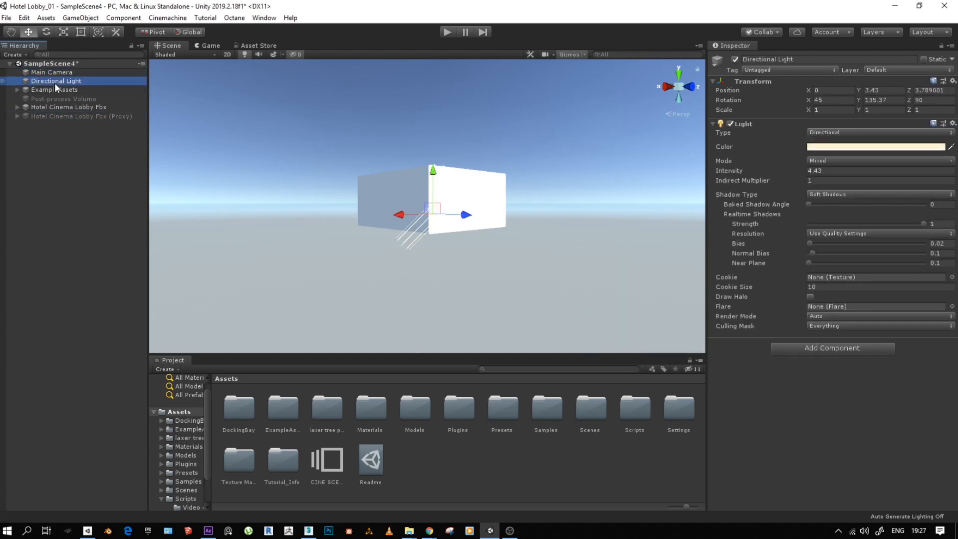
mouse_move(807, 99)
left_mouse_down()
mouse_move(924, 104)
mouse_move(189, 106)
mouse_move(820, 73)
mouse_move(269, 98)
mouse_move(818, 119)
mouse_move(893, 98)
mouse_move(273, 79)
mouse_move(648, 100)
mouse_move(553, 126)
mouse_move(767, 115)
mouse_move(34, 160)
left_mouse_up()
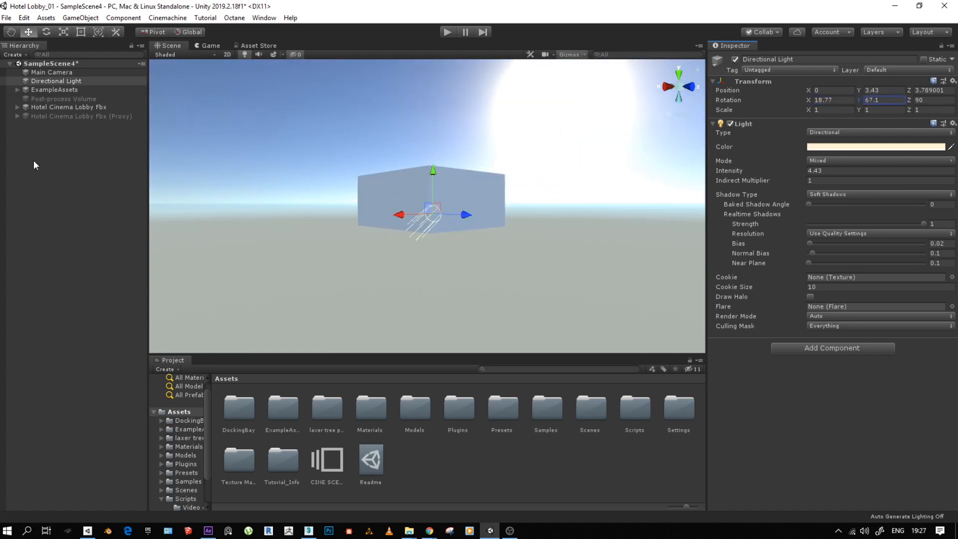
- Deactivate the Hotel Cinema Lobby Fbx object in the scene
left_click(47, 89)
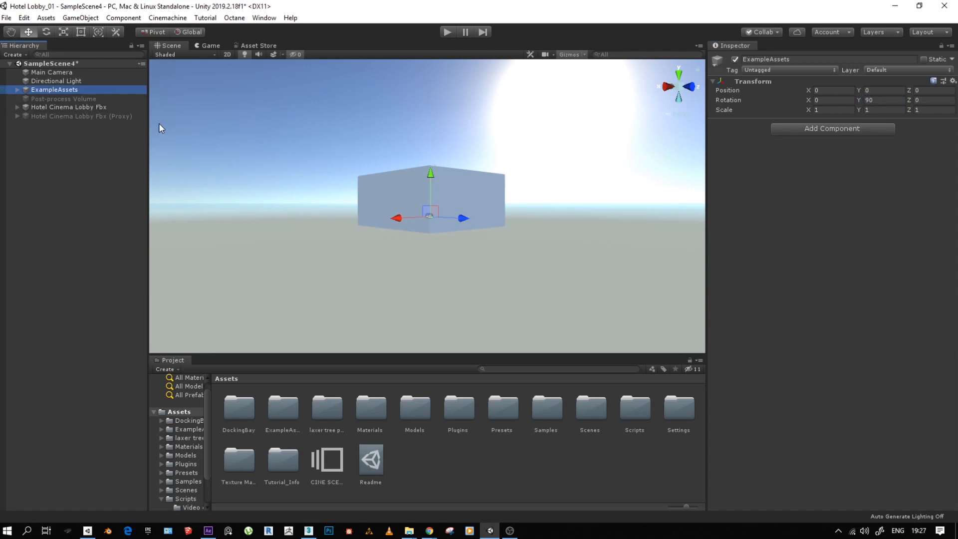
left_click(93, 108)
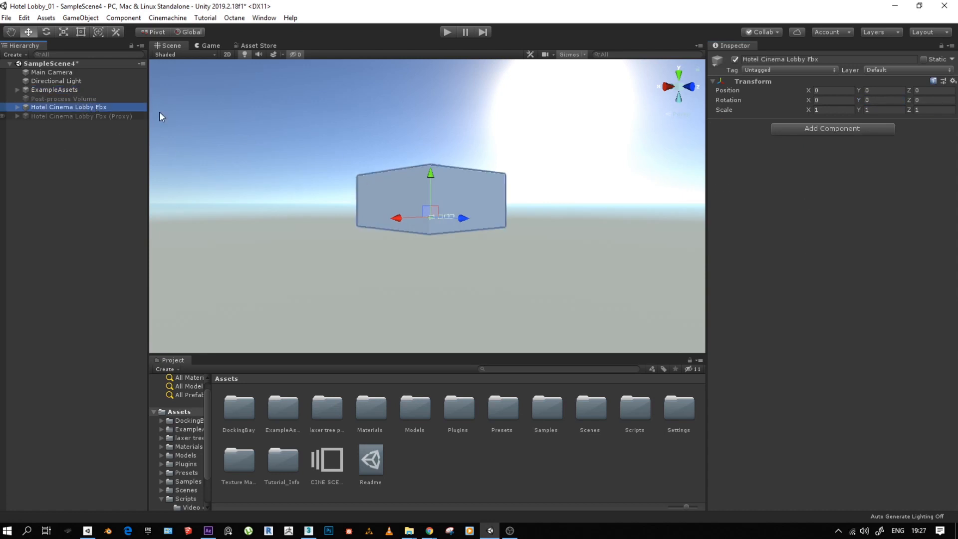
left_click(734, 59)
left_click(701, 102)
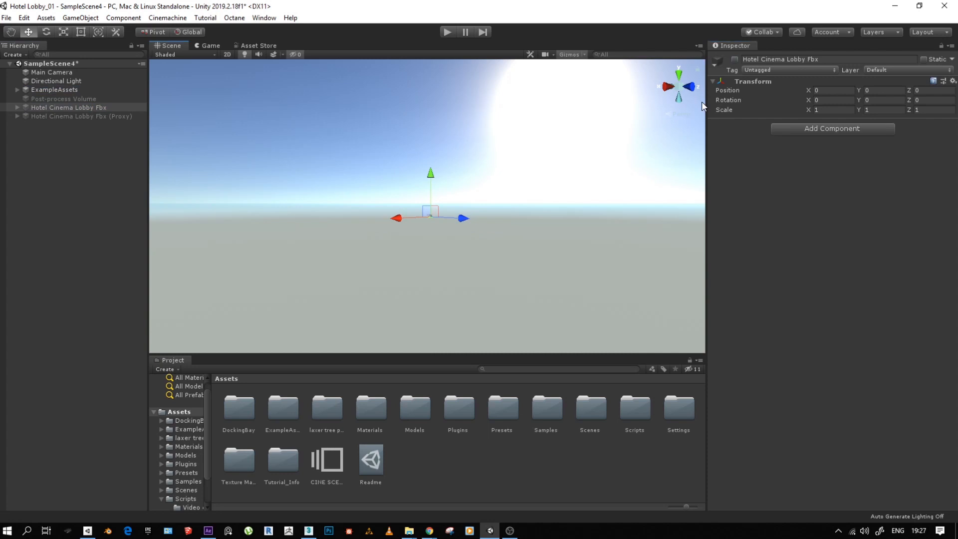
- Frame the ExampleAssets group in the scene and examine its workshop set
left_click_drag(459, 223, 508, 211, "alt")
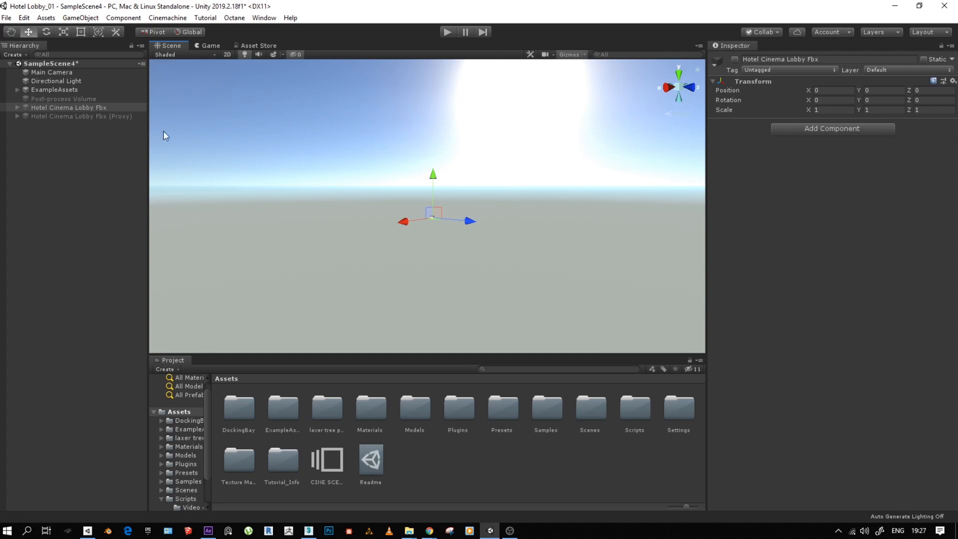
left_click(66, 91)
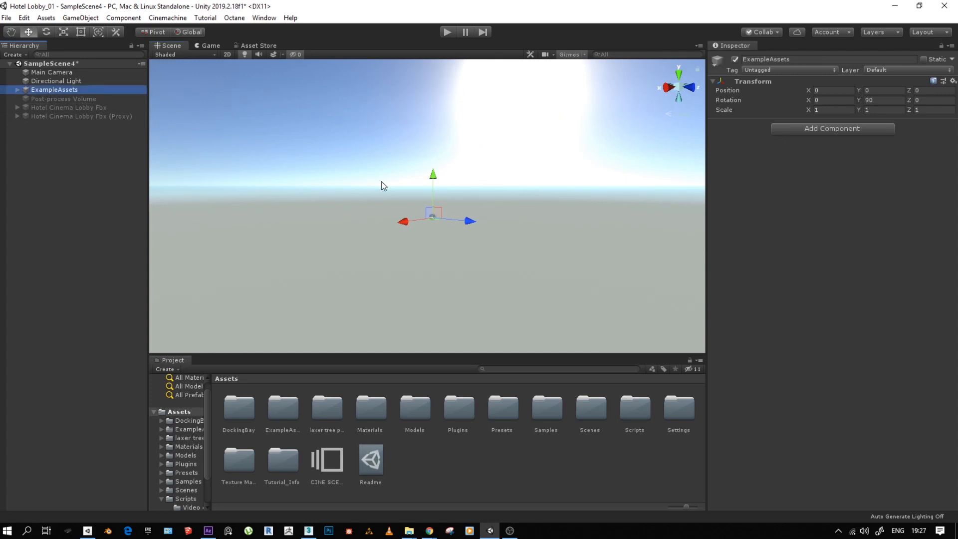
key("f")
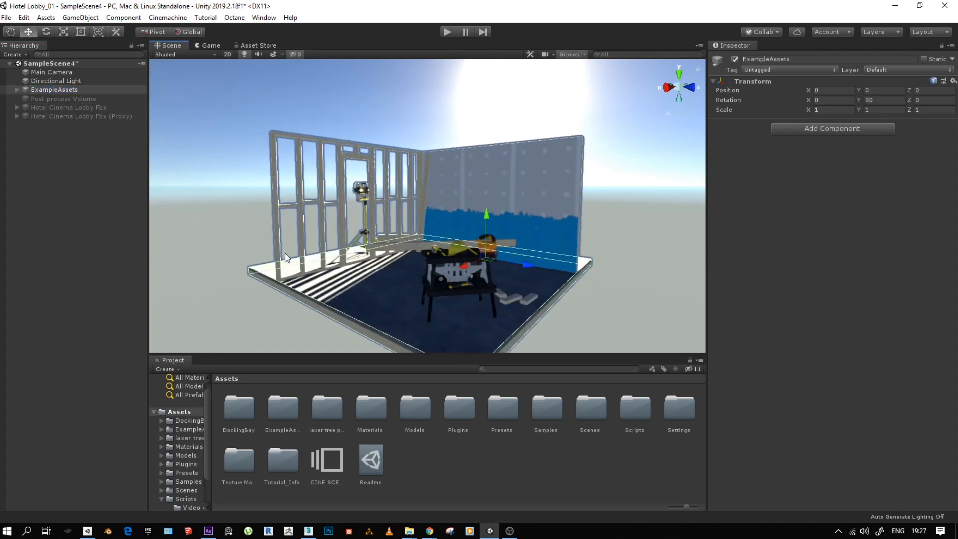
middle_click_drag(354, 224, 346, 200)
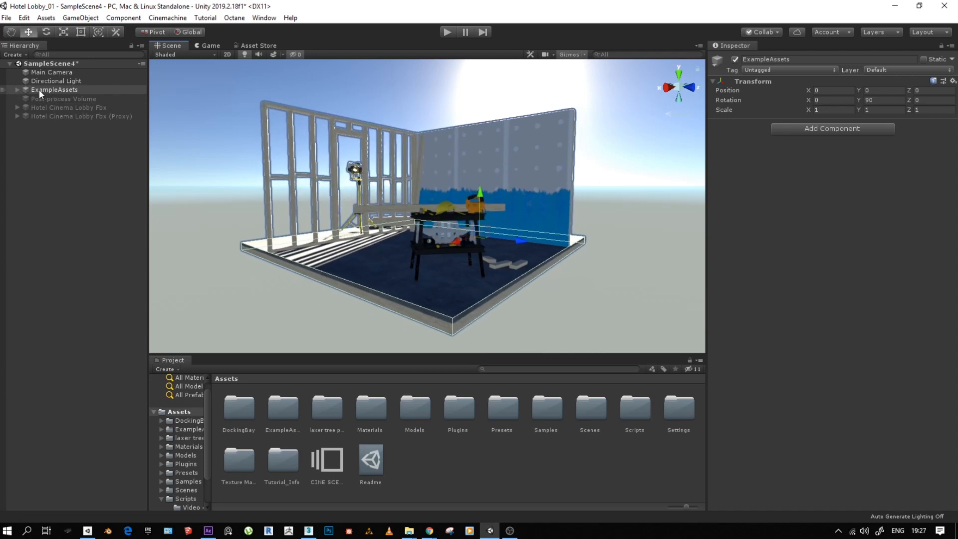
- Check the child objects of ExampleAssets, and deactivate the whole group
left_click(17, 90)
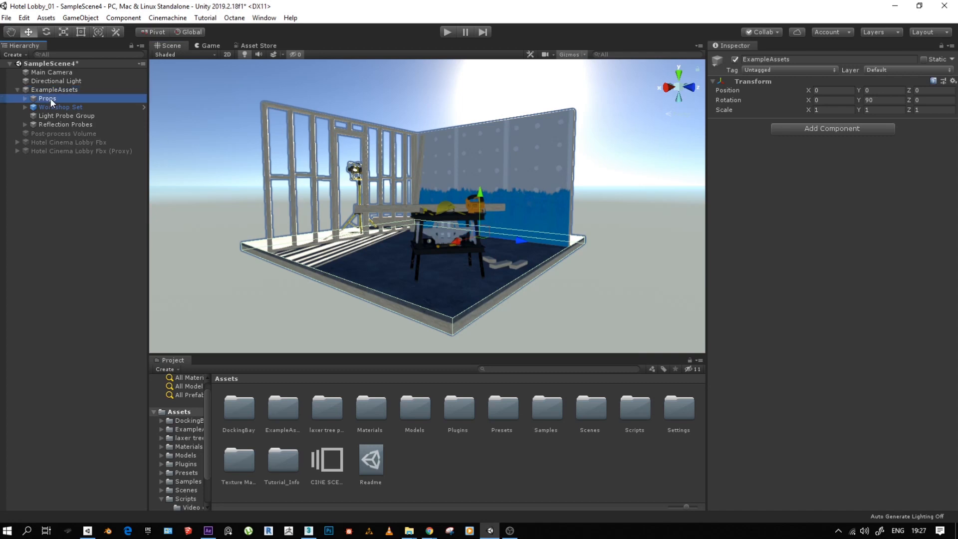
left_click(53, 107)
left_click(53, 116)
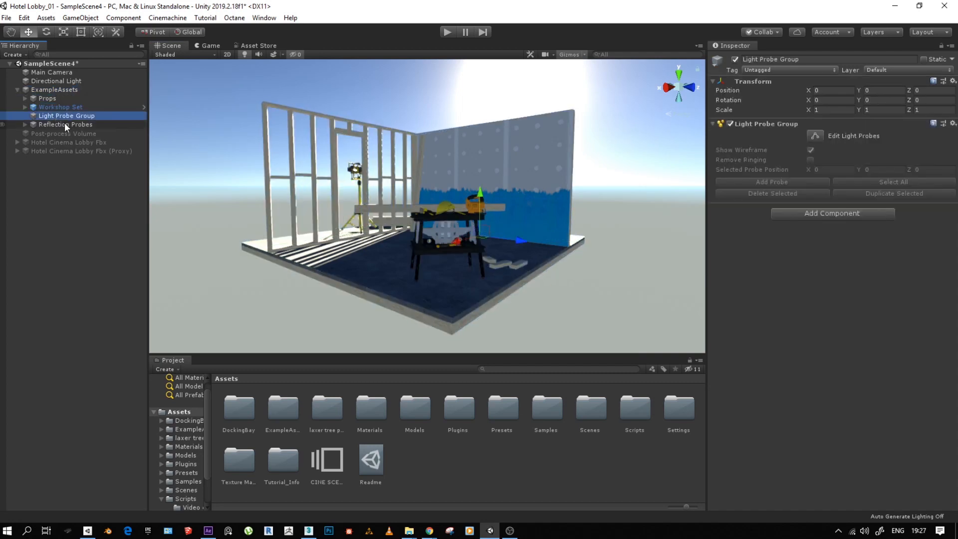
left_click(61, 124)
left_click(49, 89)
left_click(17, 90)
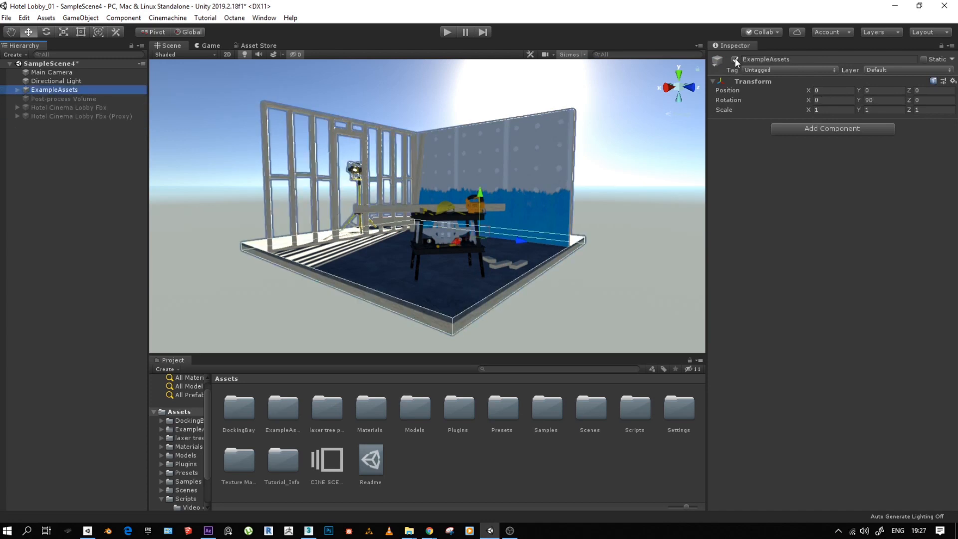
left_click(734, 60)
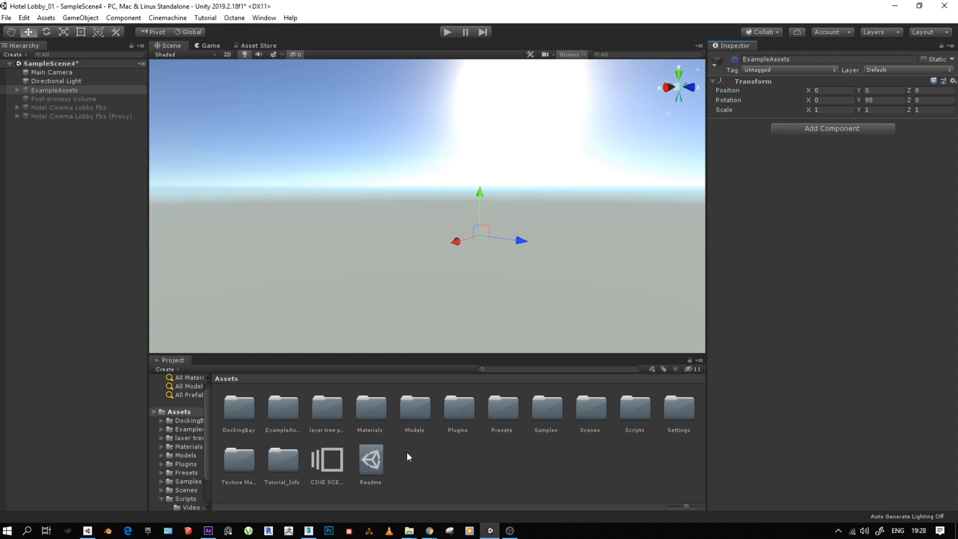
- Create a folder named Models_ImportedFBX in the project's Assets folder
right_click(431, 462)
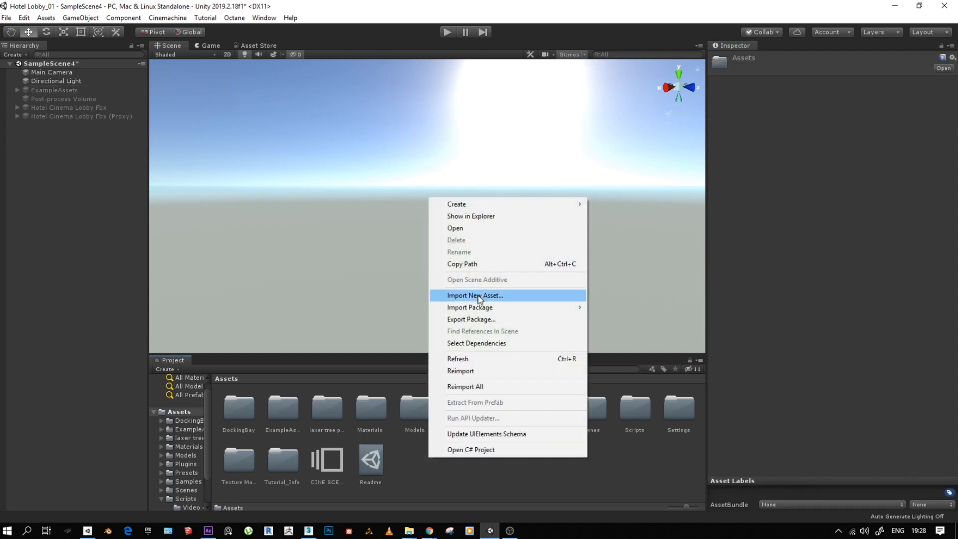
left_click(476, 477)
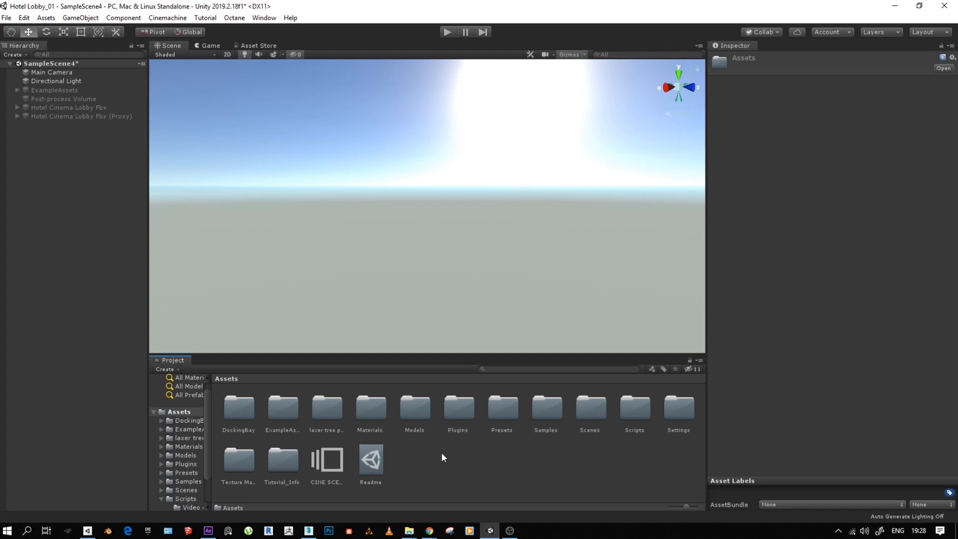
right_click(406, 468)
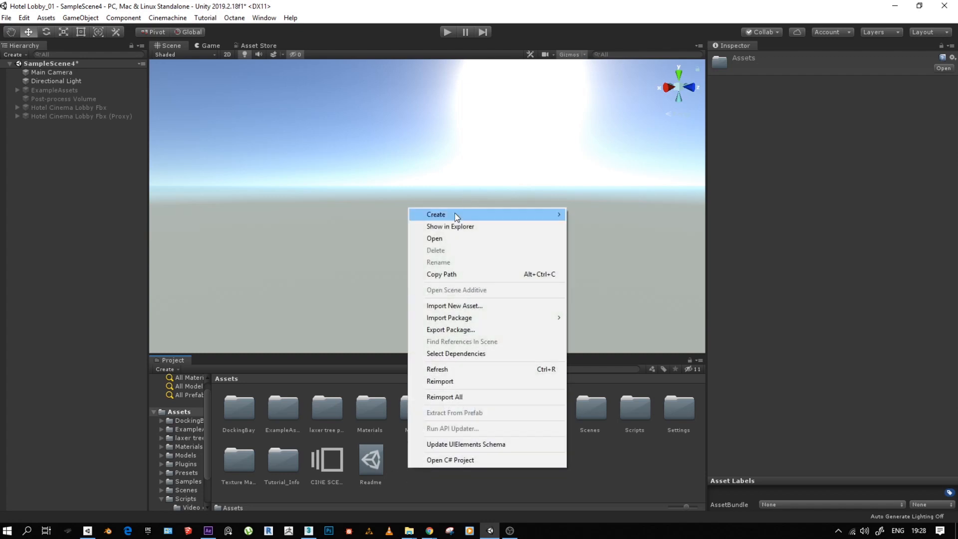
mouse_move(455, 214)
left_click(603, 97)
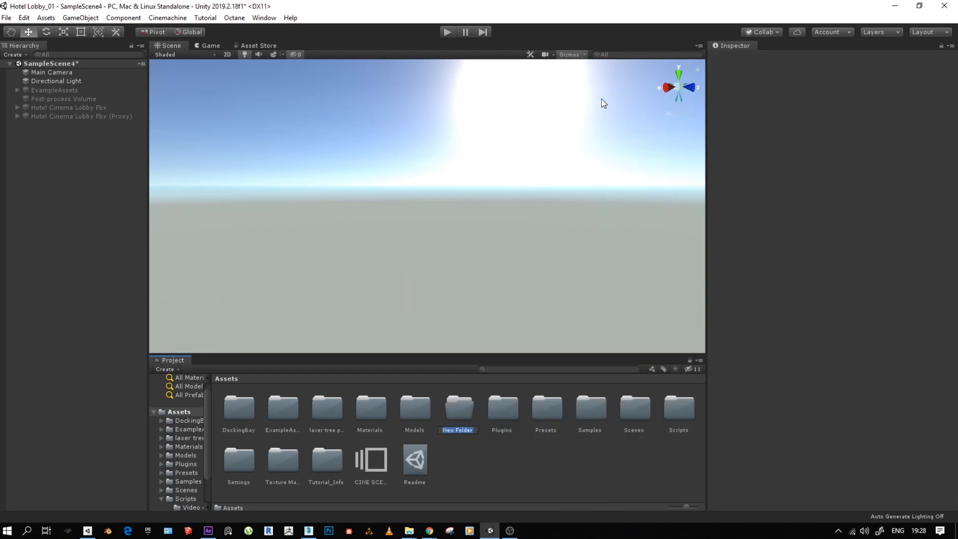
type("Models")
type("_")
type("Impo")
type("rtedF")
type("BX")
key("Return")
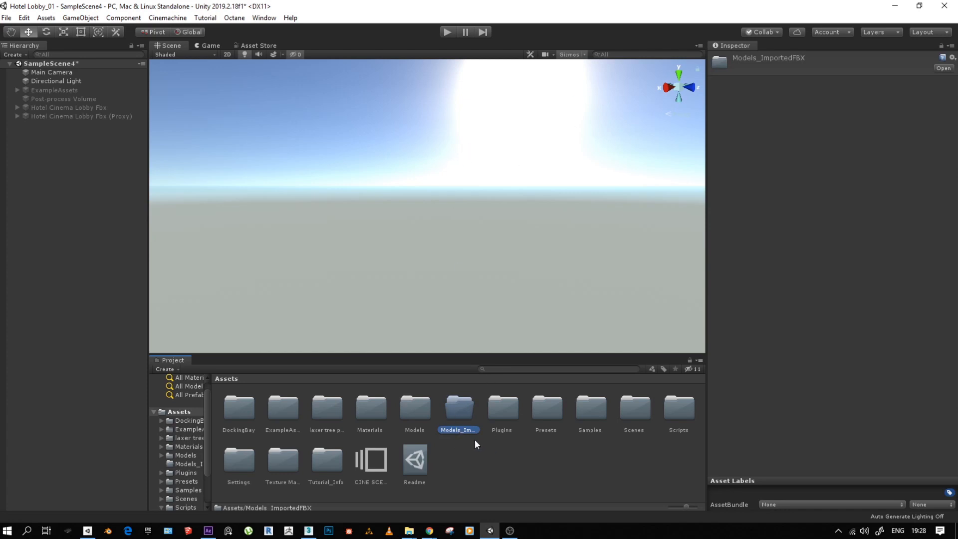
double_click(464, 417)
right_click(301, 442)
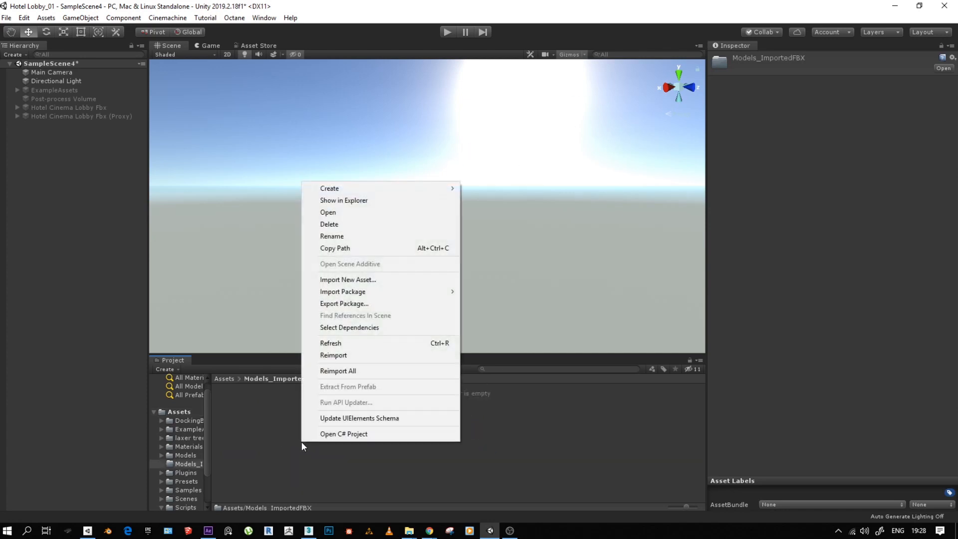
left_click(361, 280)
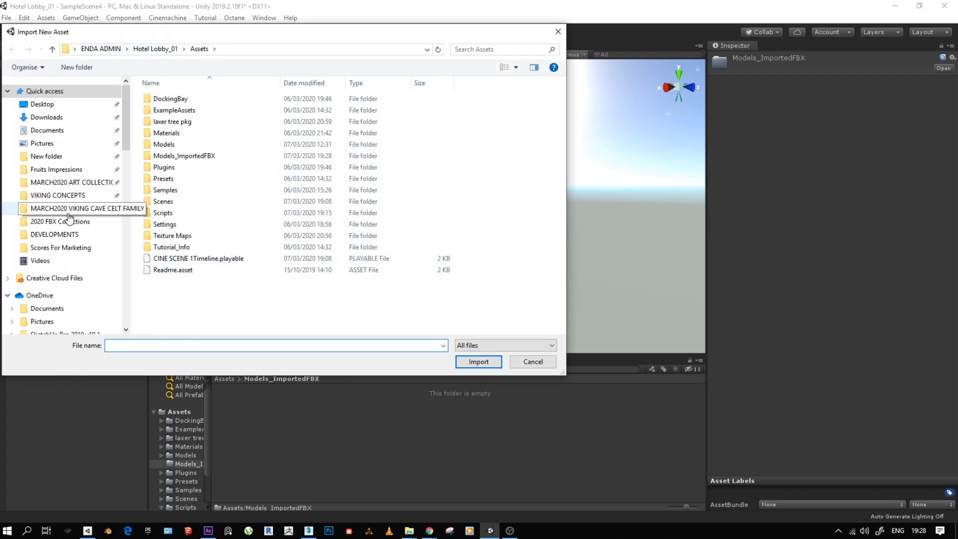
scroll(113, 229, "down", 15)
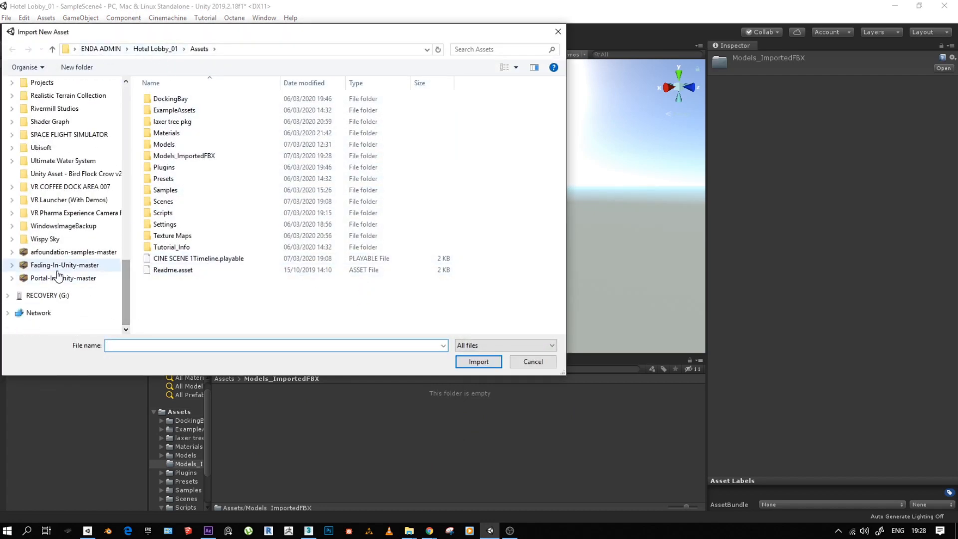
left_click_drag(131, 301, 140, 199)
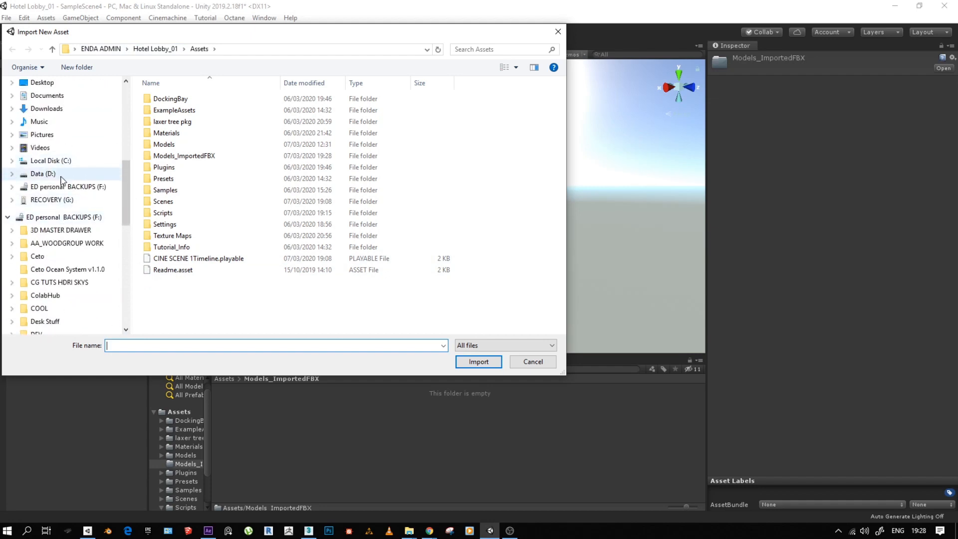
left_click(39, 175)
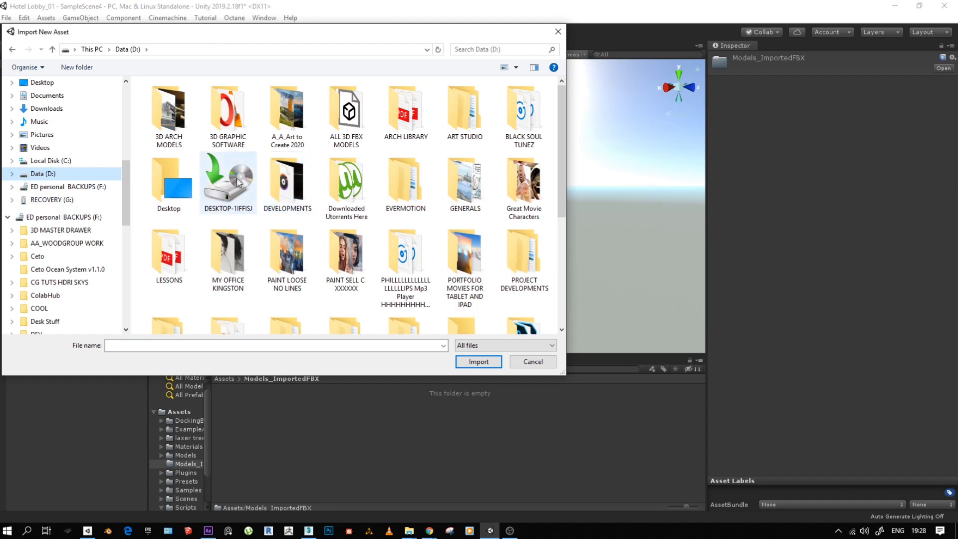
left_click(228, 116)
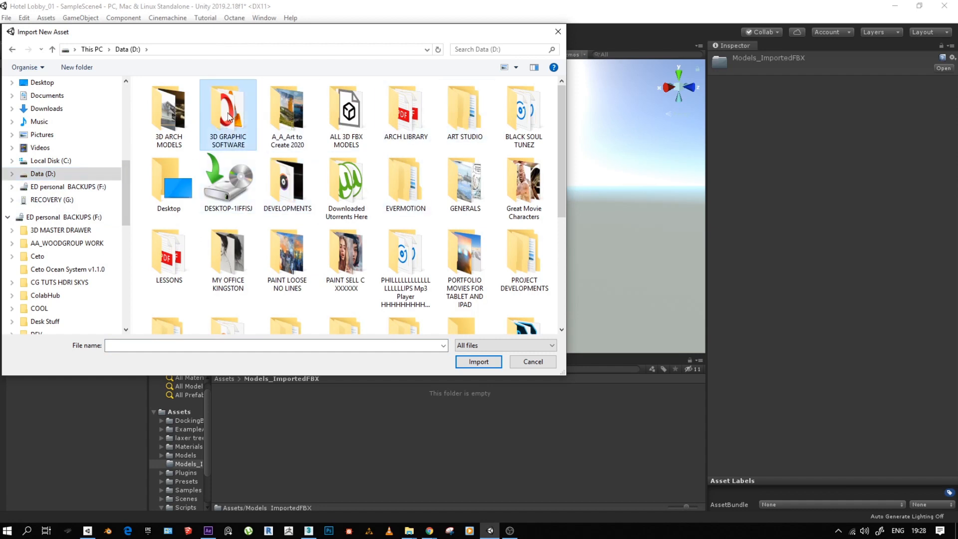
double_click(288, 189)
double_click(174, 99)
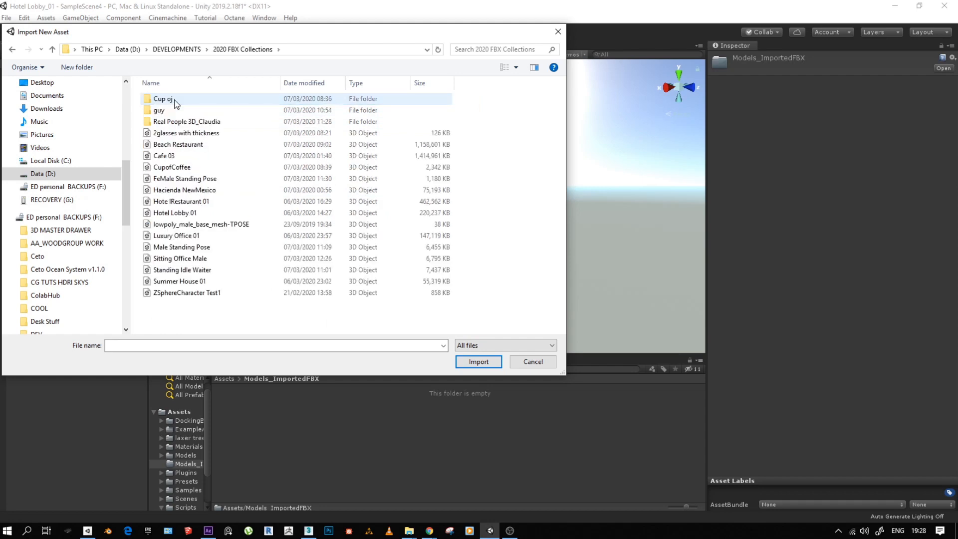
left_click(181, 180)
left_click(172, 215)
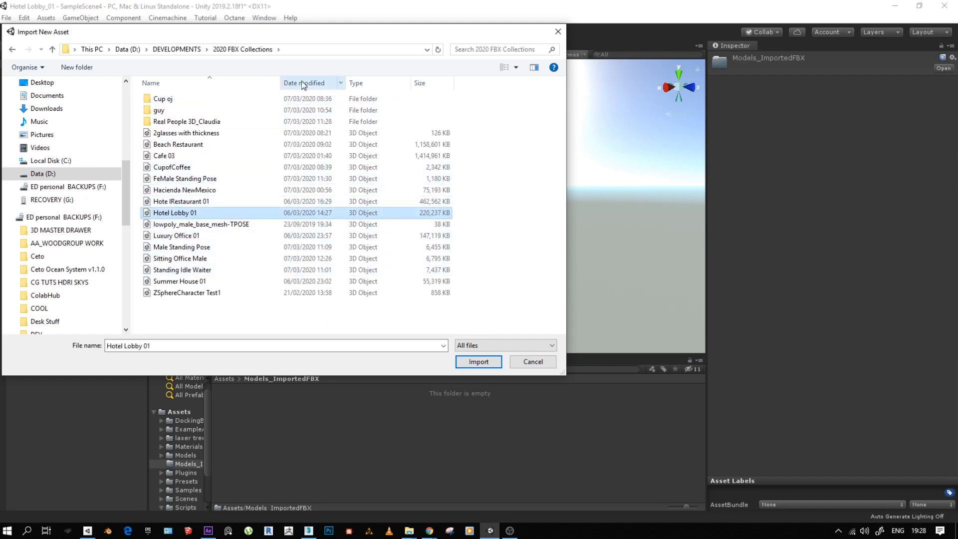
left_click(557, 31)
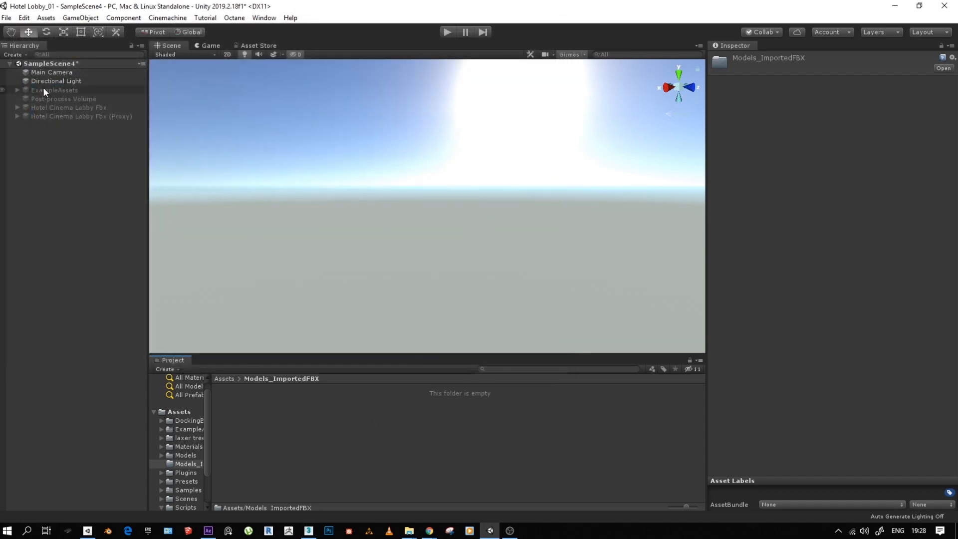
- Reactivate the Hotel Cinema Lobby Fbx object and look at the lobby building from inside and outside
left_click(55, 107)
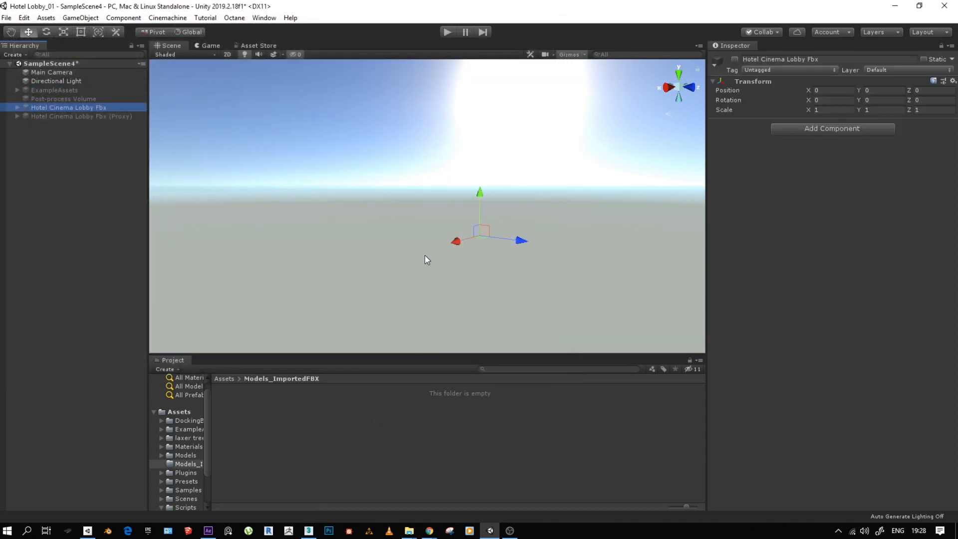
left_click(734, 59)
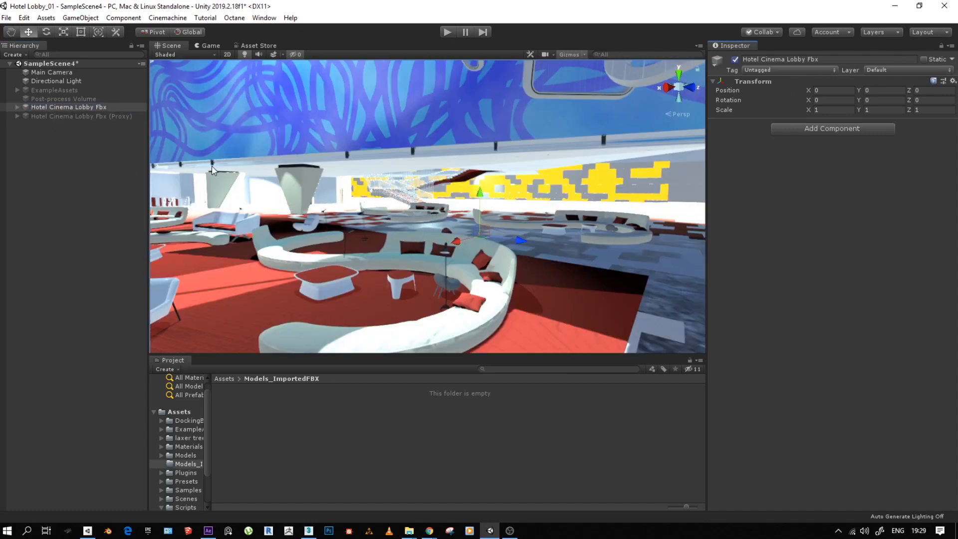
left_click_drag(574, 235, 519, 234, "alt")
right_click_drag(518, 233, 152, 253, "alt")
left_click_drag(414, 225, 394, 239, "alt")
- Open the Models folder in Assets and examine the Model import settings of the Hotel Lobby 01 FBX
left_click(217, 380)
right_click(43, 109)
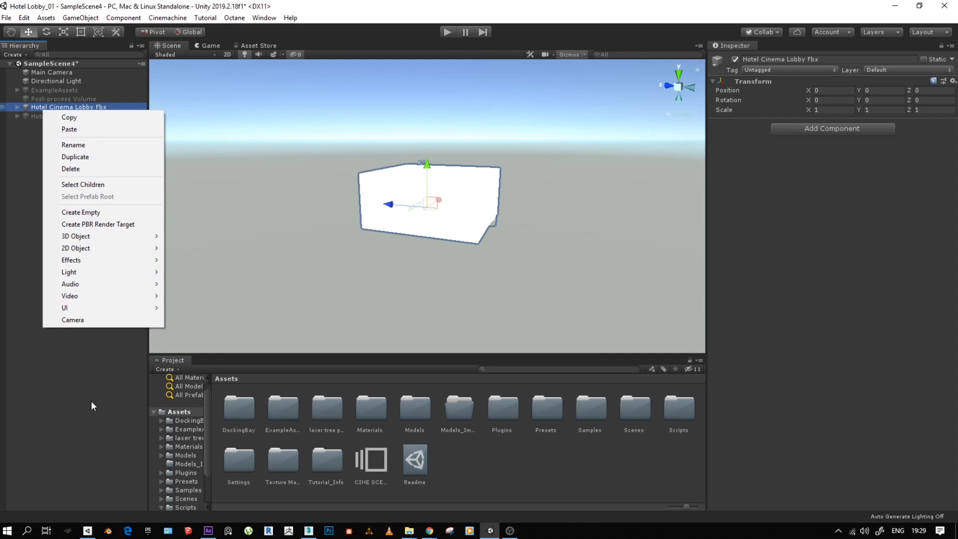
left_click(40, 105)
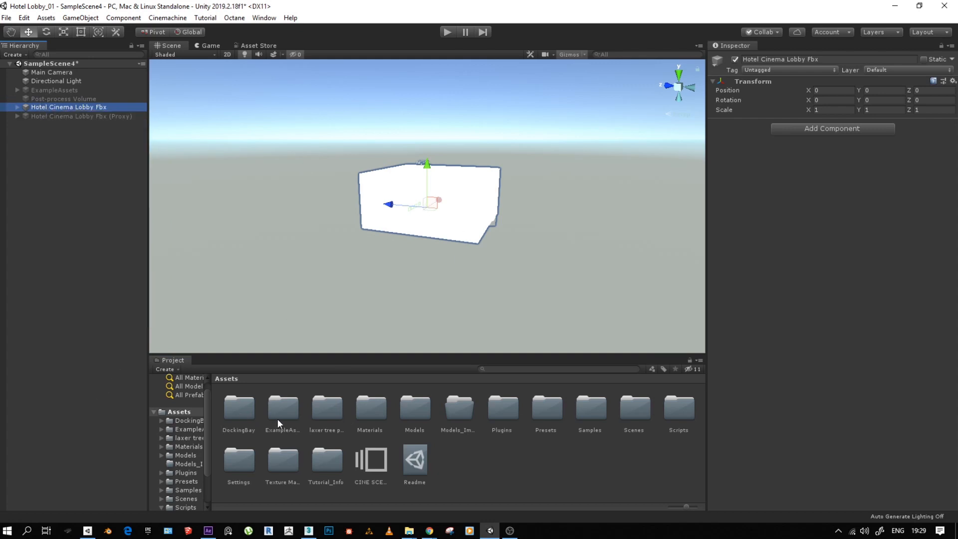
left_click(411, 412)
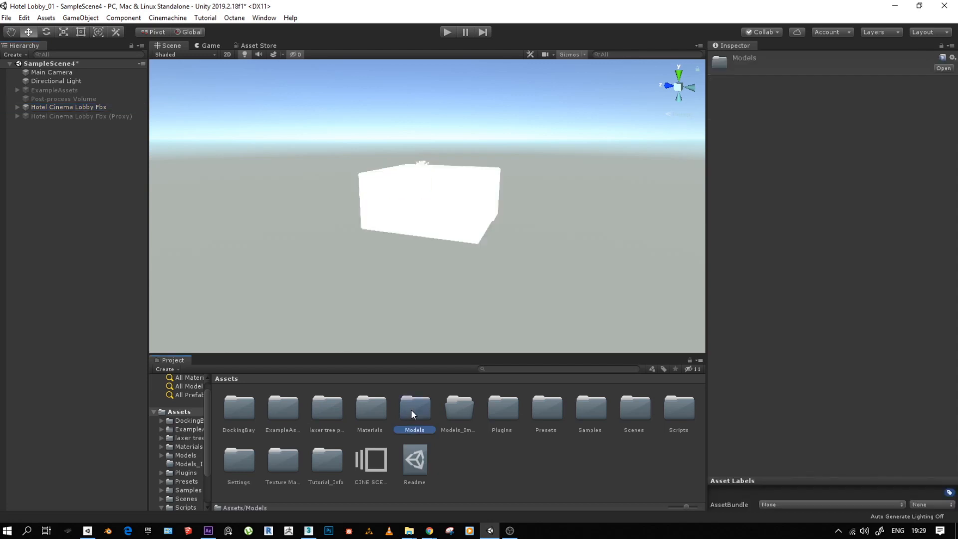
double_click(411, 411)
left_click(367, 409)
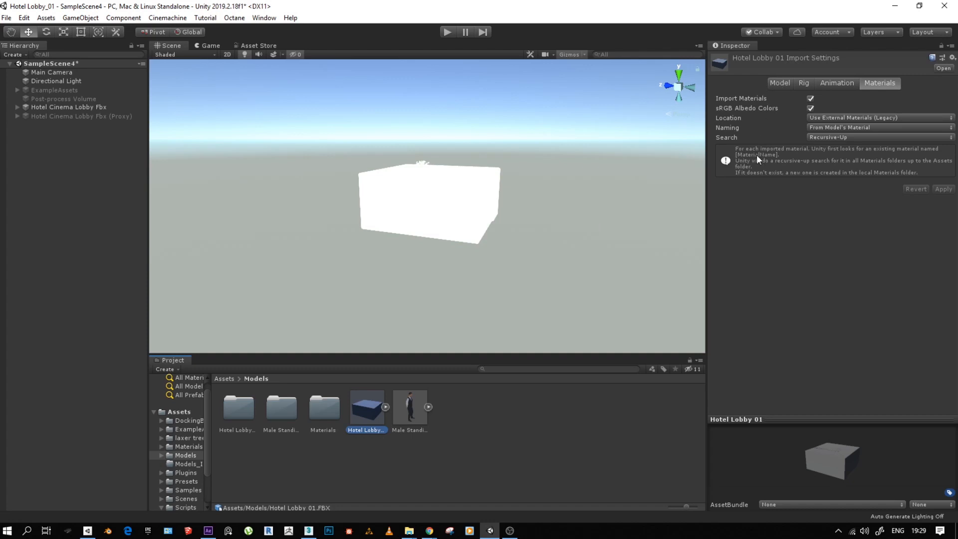
left_click(773, 85)
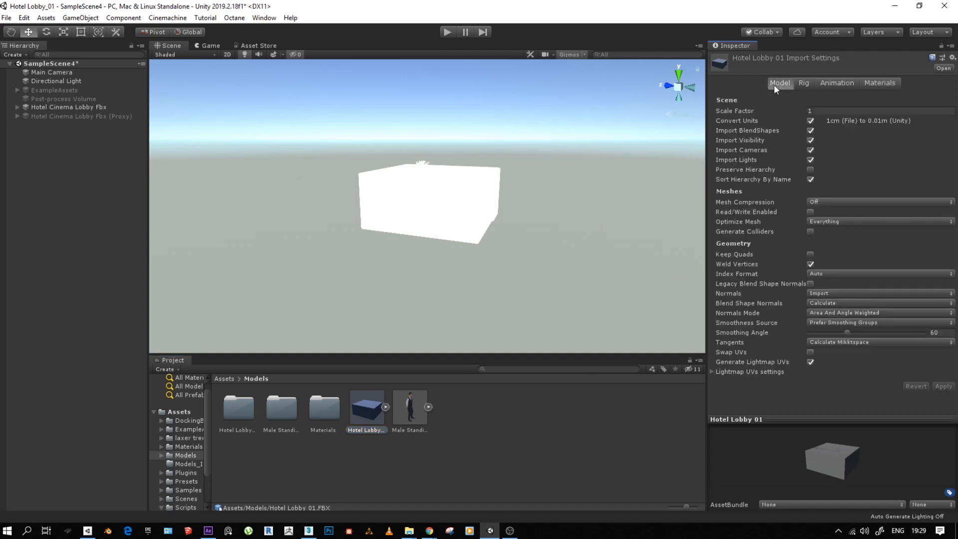
left_click(359, 415)
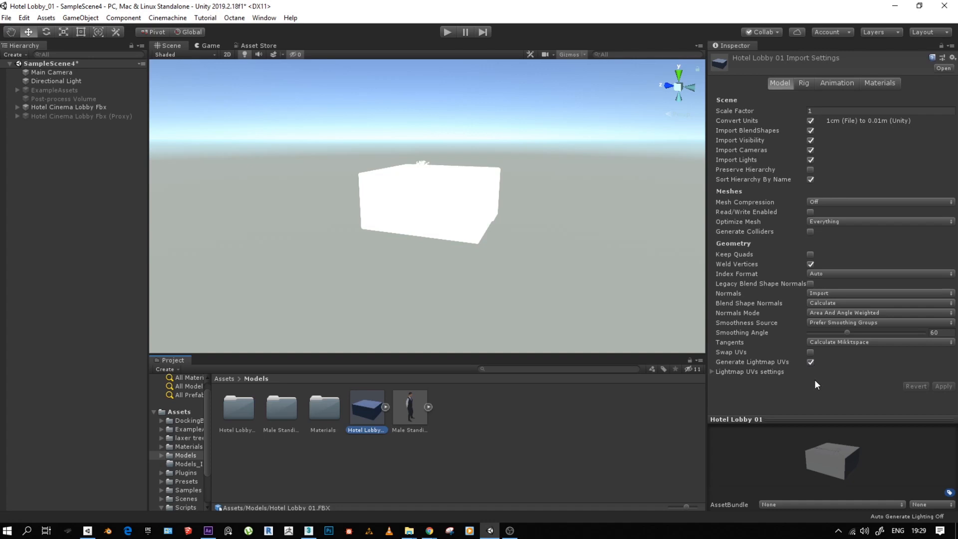
- Check the Rig import settings of Hotel Lobby 01, including the animation type options, and its Animation settings
left_click(803, 84)
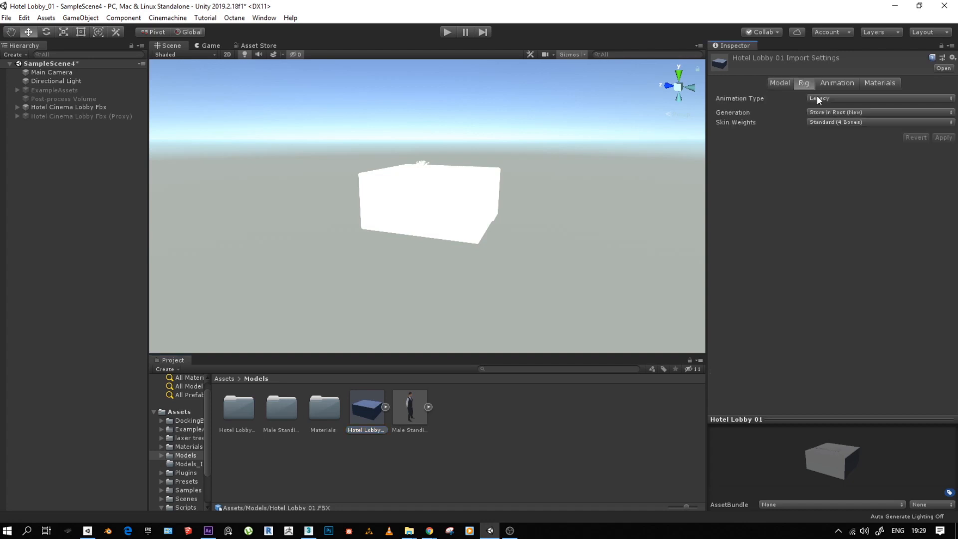
left_click(817, 97)
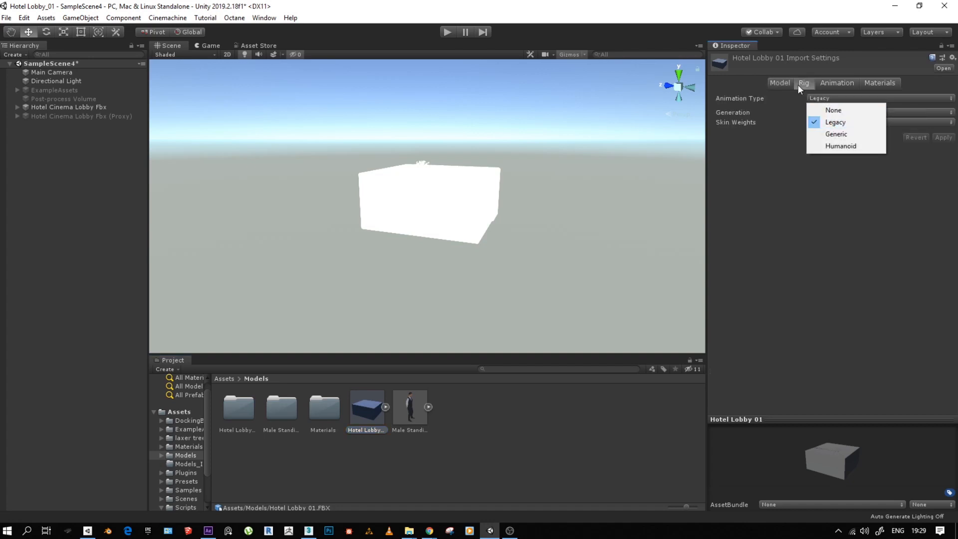
left_click(798, 85)
left_click(831, 83)
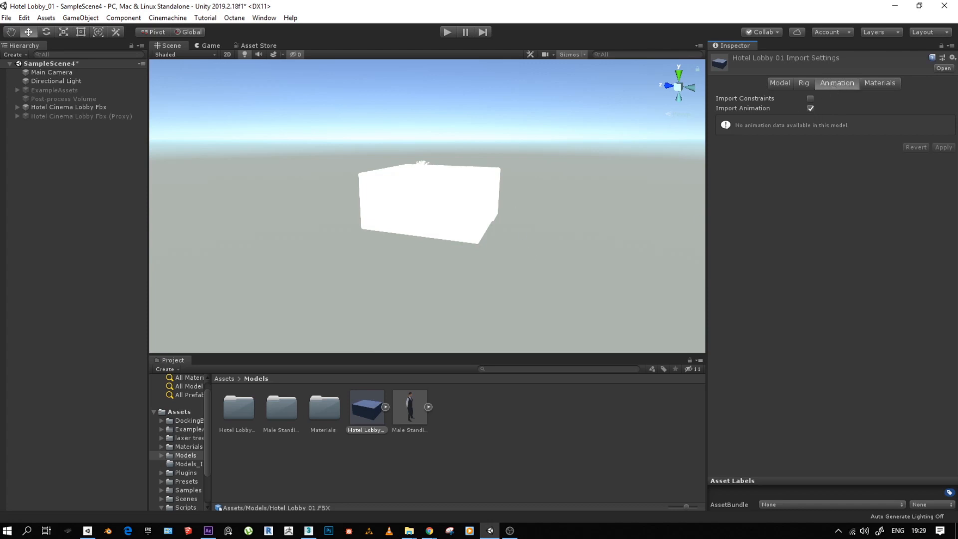
- Set Hotel Lobby 01's material location to Use External Materials (Legacy) and its material naming to From Model's Material
left_click(872, 85)
left_click(842, 119)
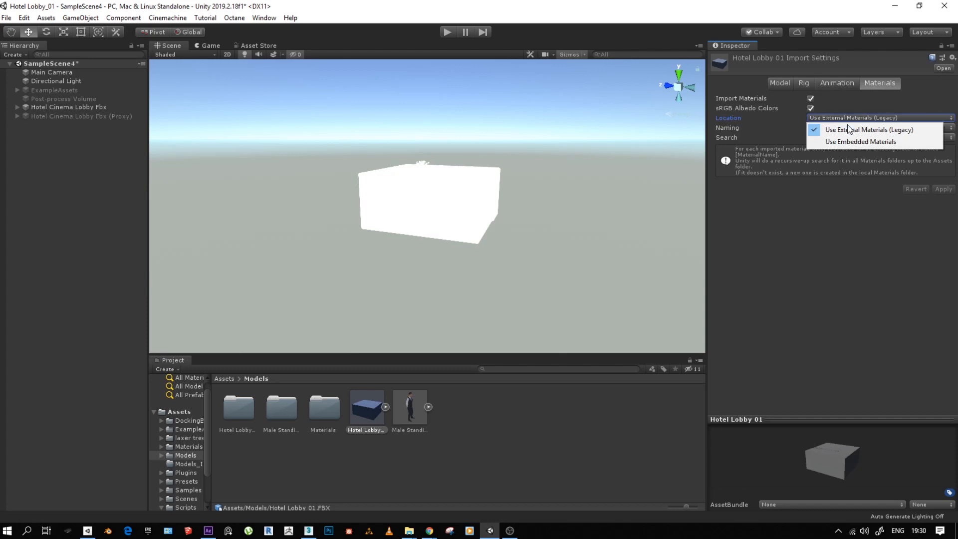
left_click(849, 127)
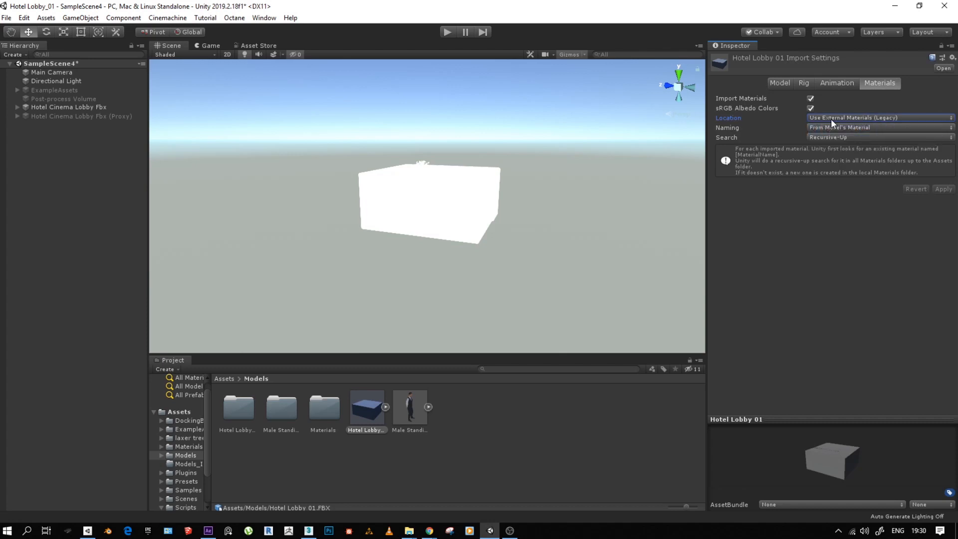
left_click(848, 129)
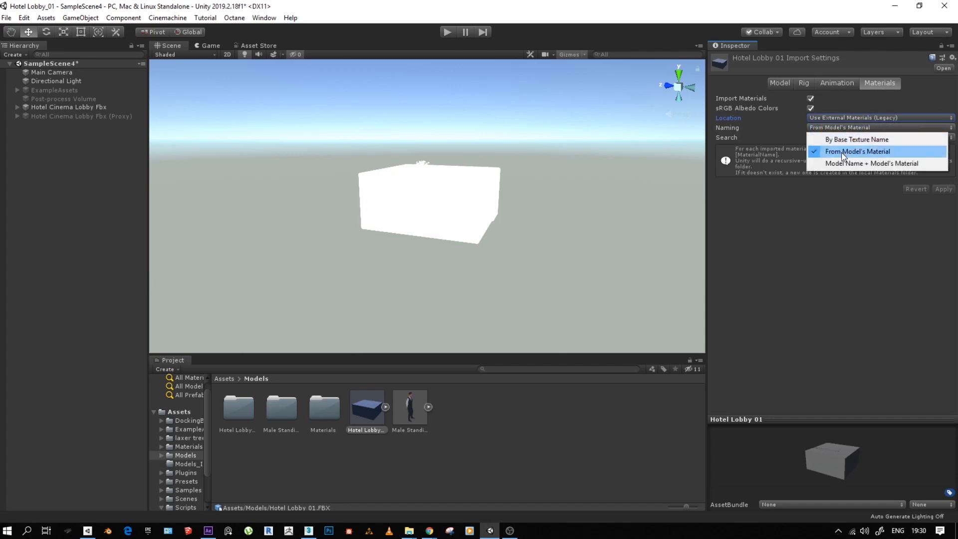
left_click(886, 152)
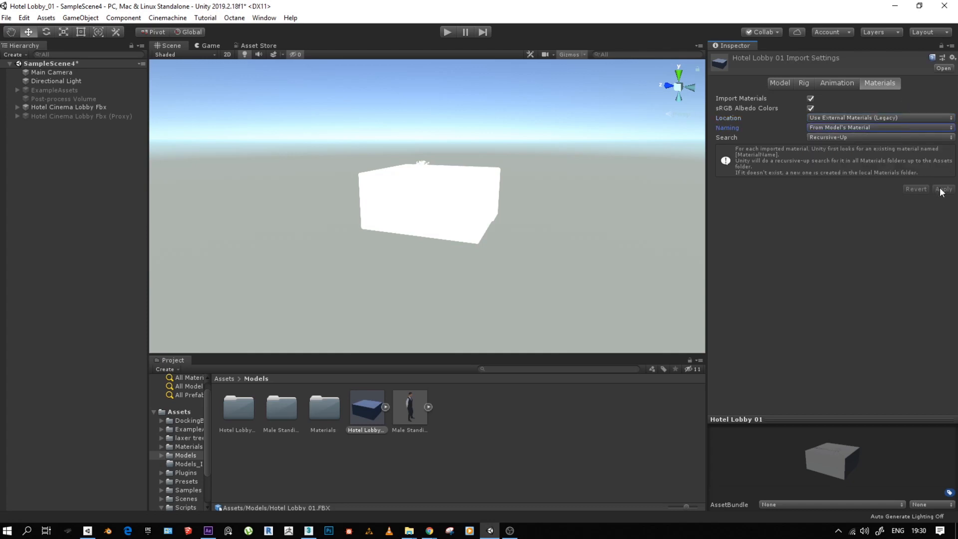
- Review the Animation and Rig import settings of Hotel Lobby 01 once more
left_click(837, 84)
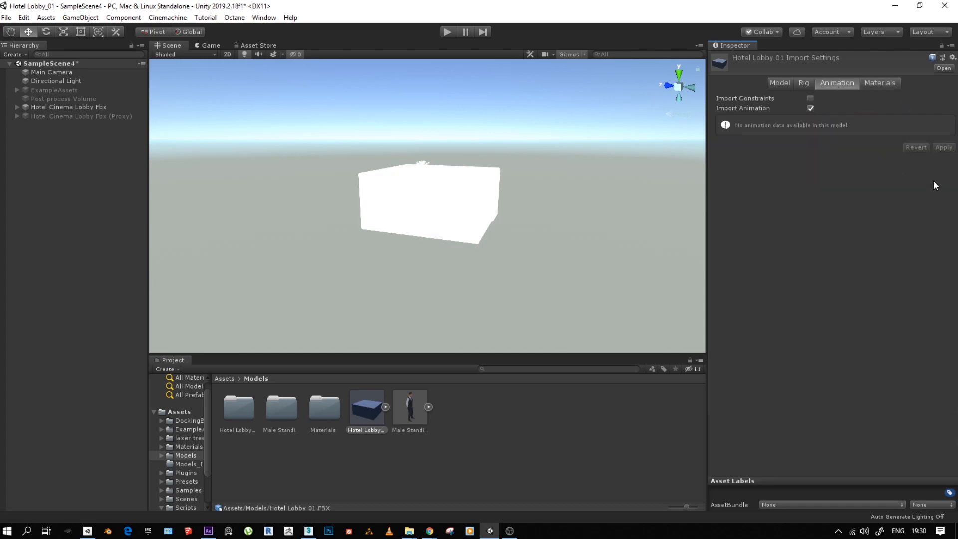
left_click(803, 84)
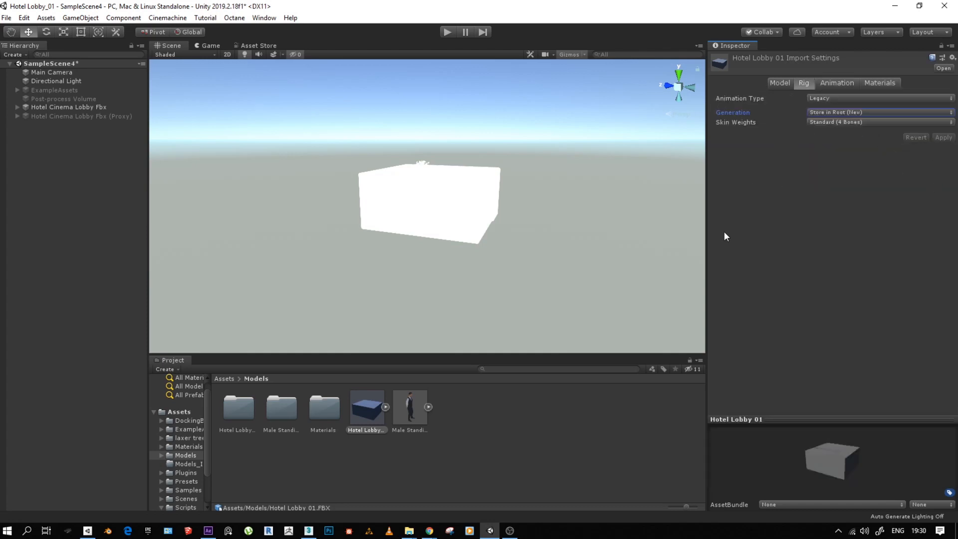
left_click(372, 413)
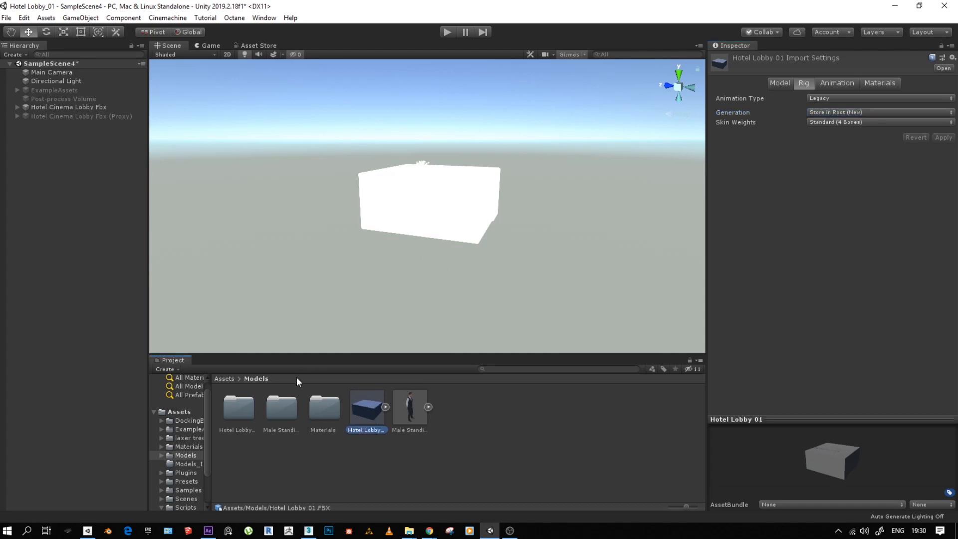
- Open the Hotel Lobby 01.fbm folder and inspect several of its textures, including the marble floor bump and wood glossiness maps
double_click(234, 415)
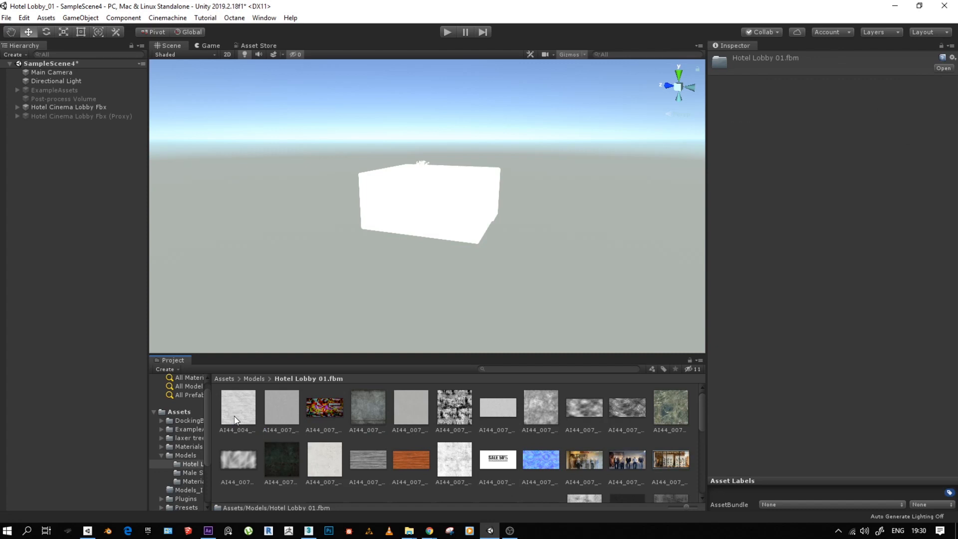
scroll(407, 438, "up", 5)
left_click(252, 414)
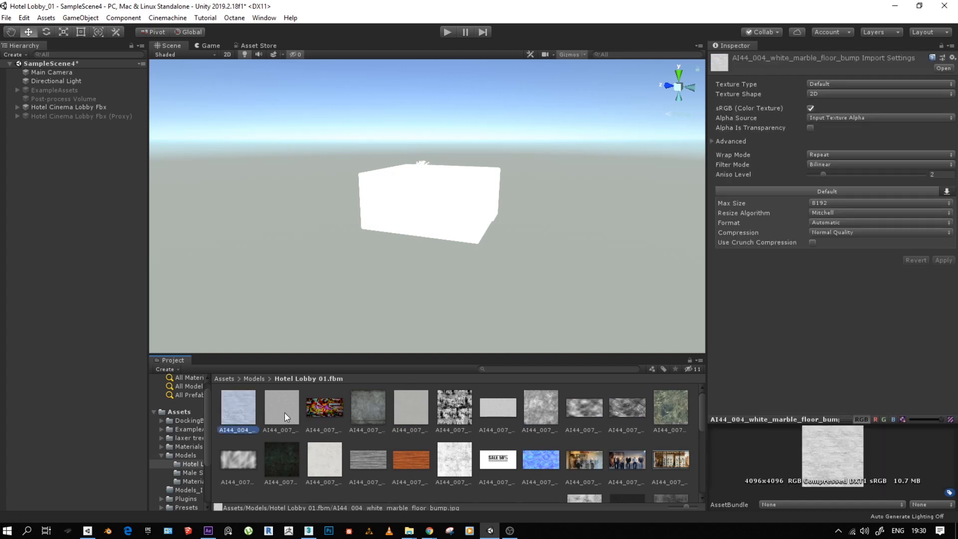
left_click(282, 412)
scroll(342, 409, "down", 5)
left_click(360, 410)
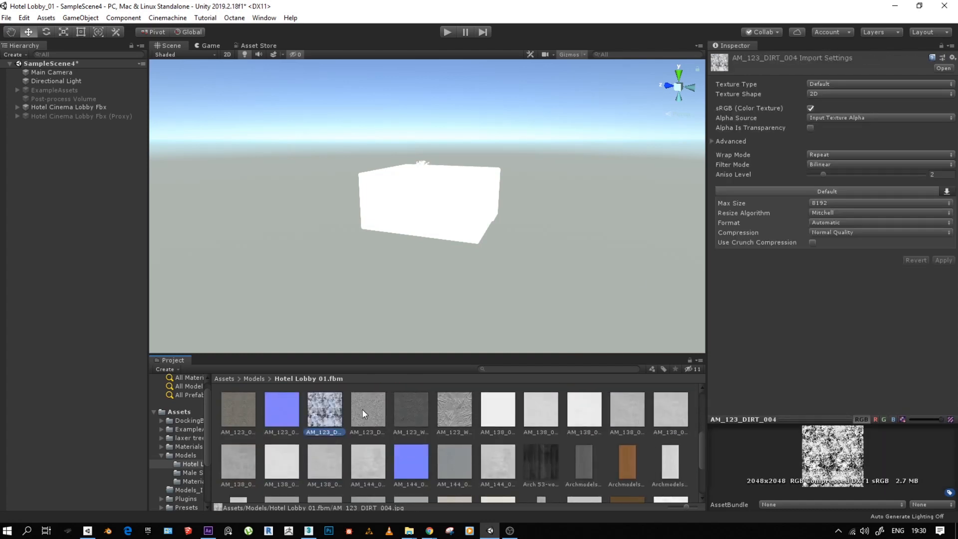
scroll(379, 424, "down", 3)
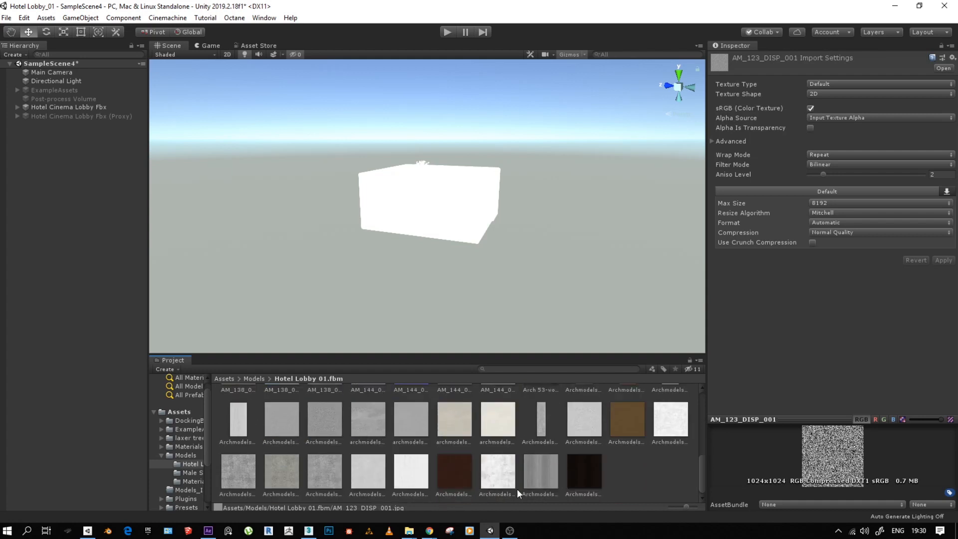
left_click(530, 478)
left_click(497, 471)
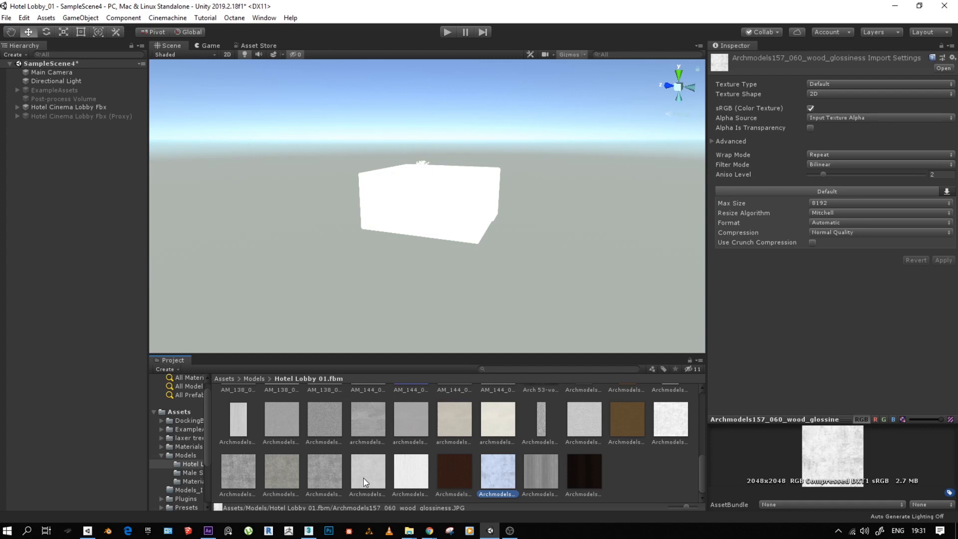
- Select the Main Camera and view the lobby's staircase and escalators from inside the building
scroll(476, 213, "up", 1)
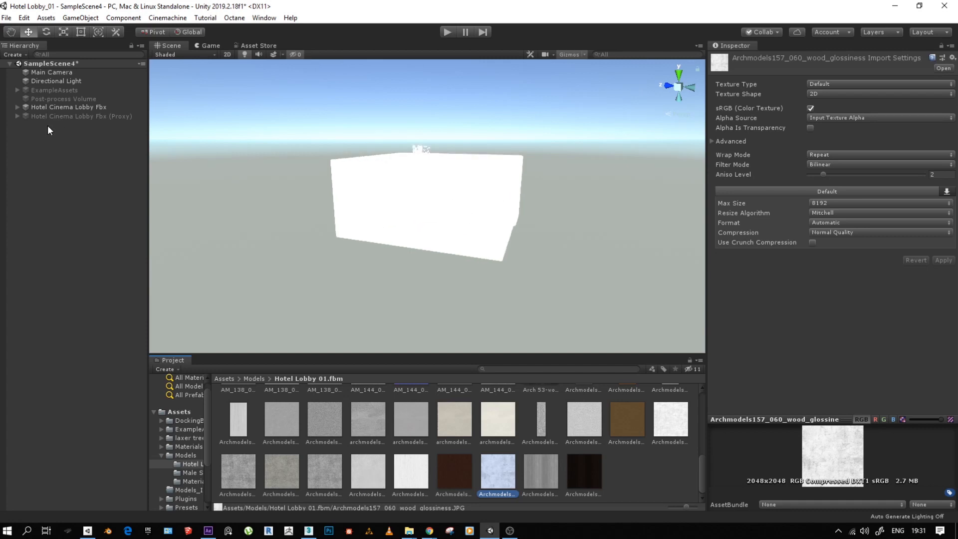
left_click(53, 71)
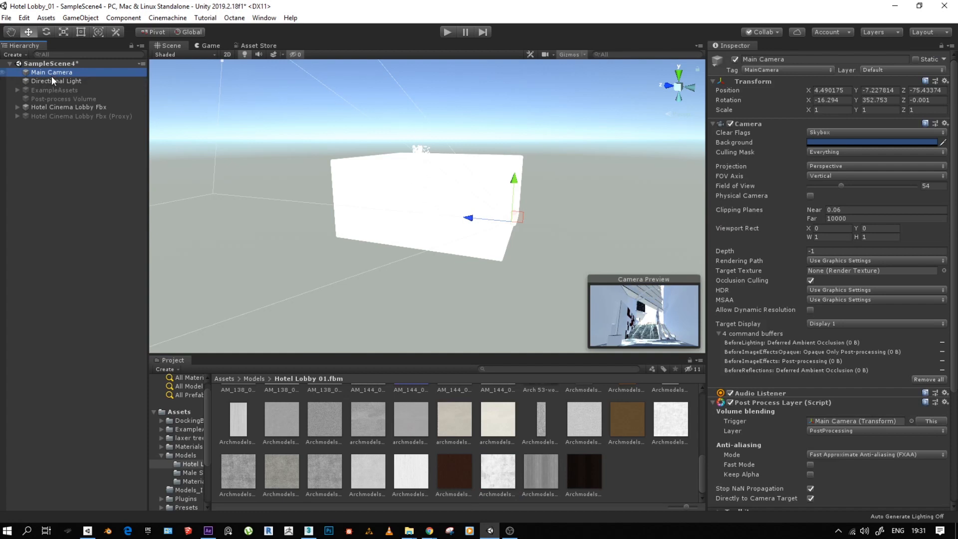
left_click_drag(434, 178, 382, 162, "alt")
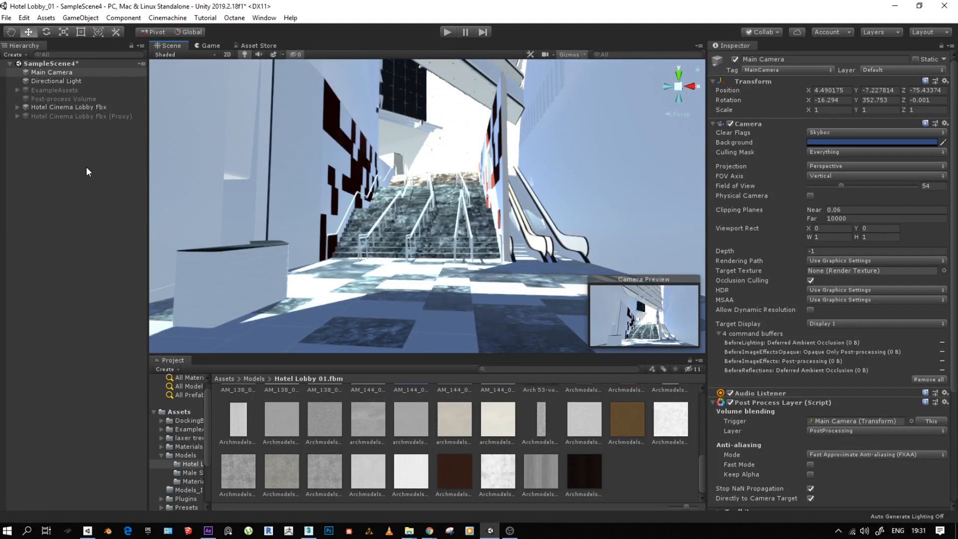
- Inspect the lobby proxy, Directional Light and ExampleAssets objects, switching the Directional Light off and on to compare the scene
left_click(84, 116)
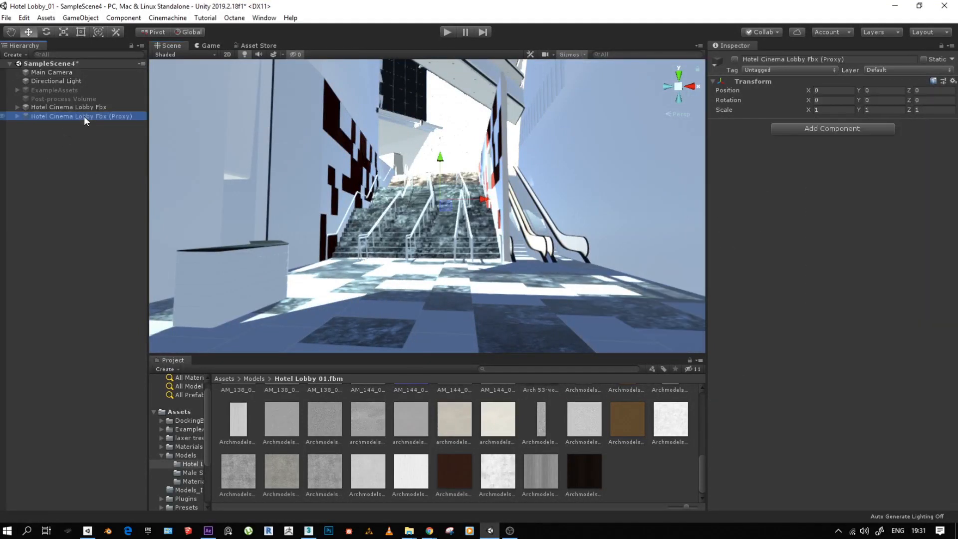
left_click(55, 81)
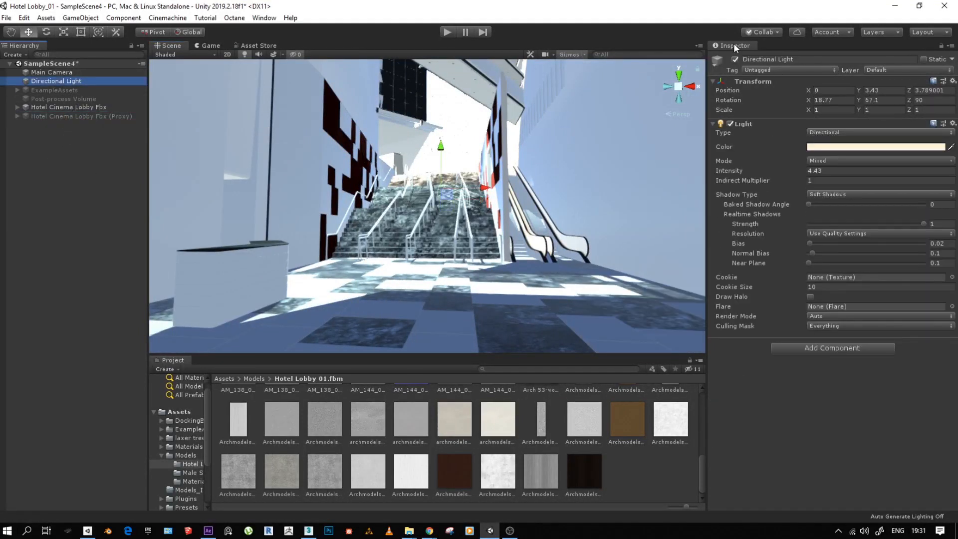
left_click(735, 58)
left_click(734, 59)
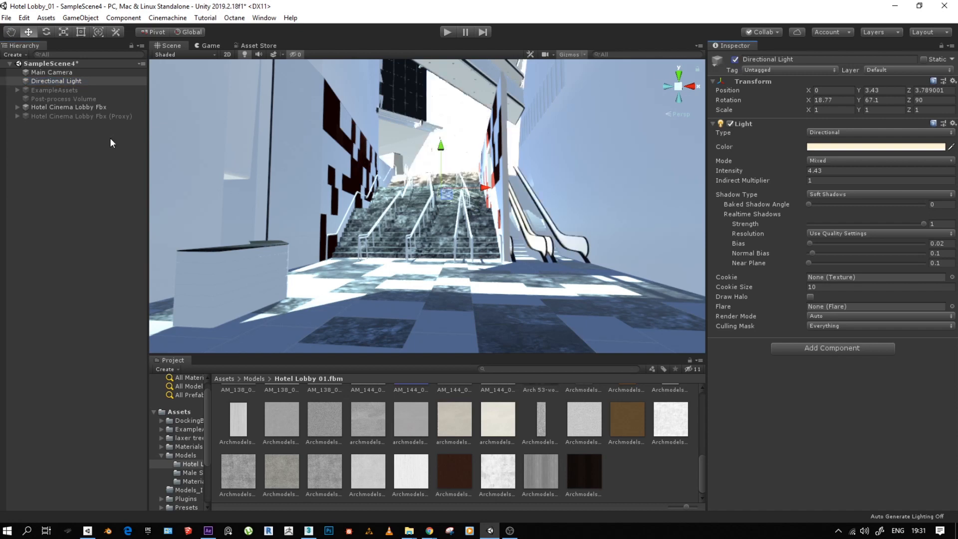
left_click(52, 106)
left_click(48, 90)
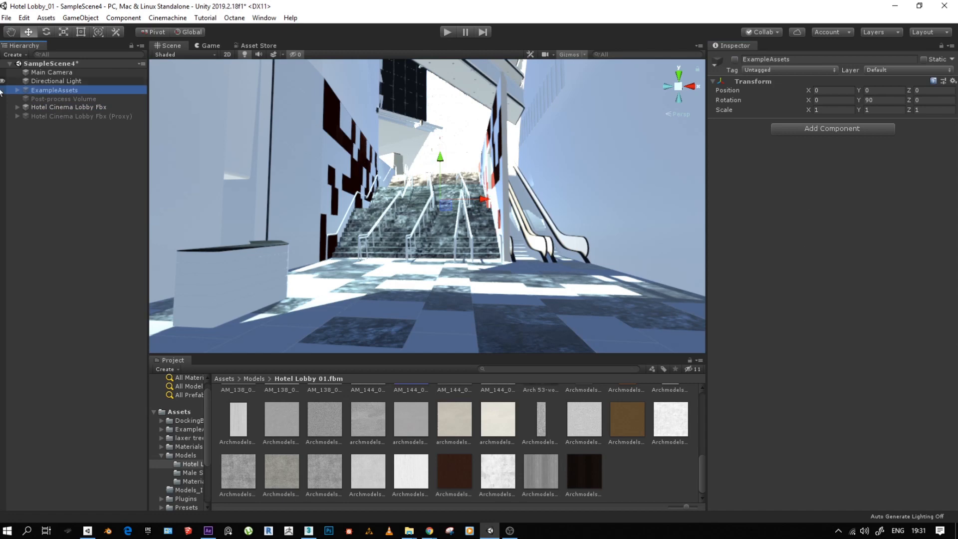
- Select the staircase railings in the lobby model and examine them up close, up to the landing above the stairs
left_click(56, 107)
scroll(352, 281, "up", 2)
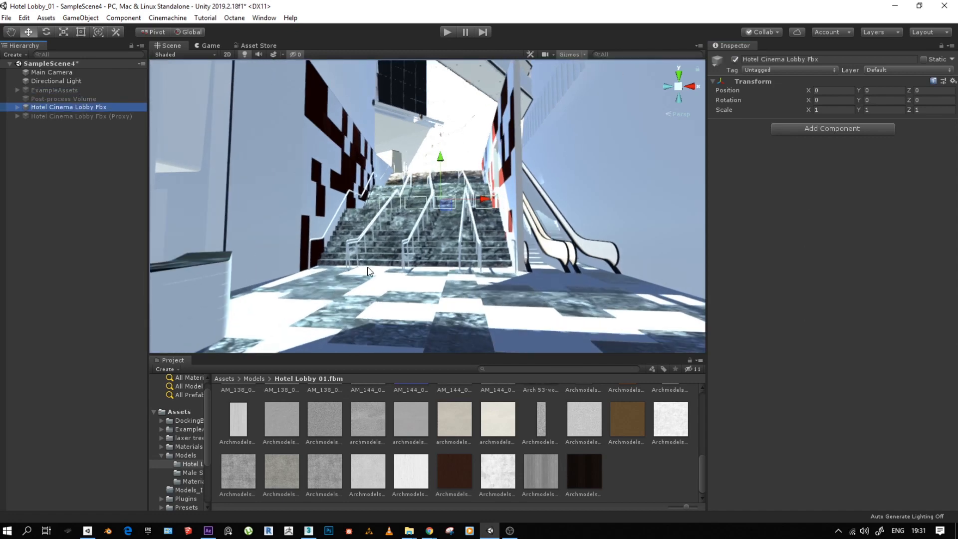
scroll(358, 278, "up", 1)
middle_click_drag(415, 298, 416, 338)
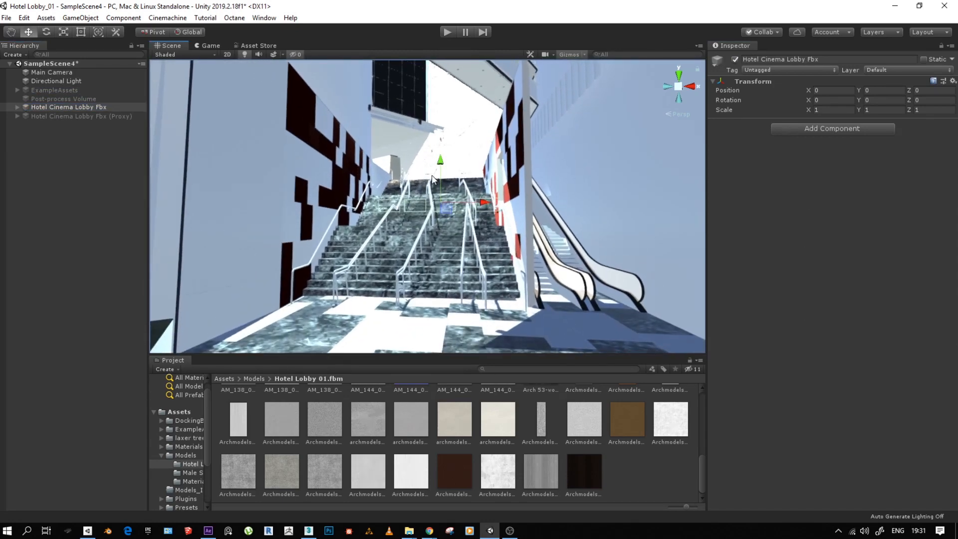
left_click(404, 188)
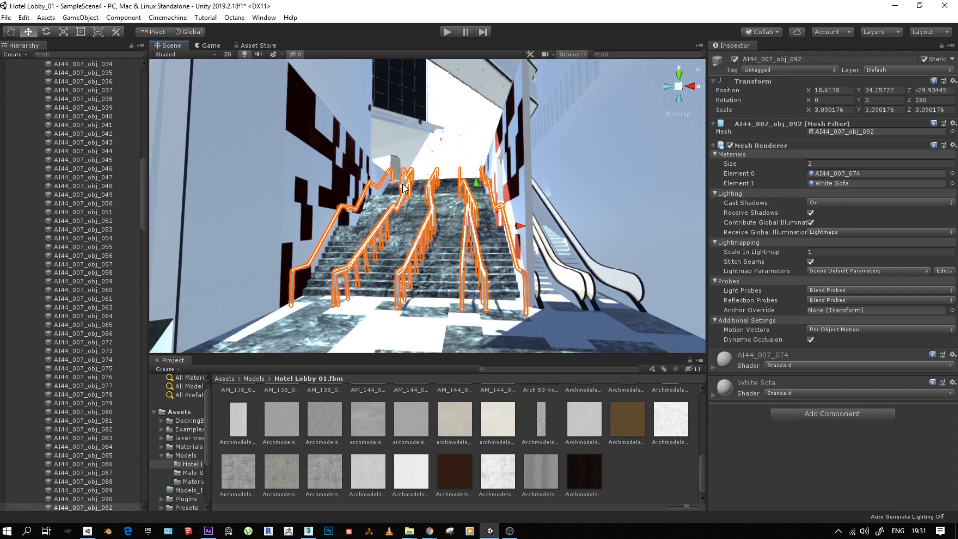
key("f")
right_click_drag(402, 187, 588, 200, "alt")
middle_click_drag(282, 141, 180, 164)
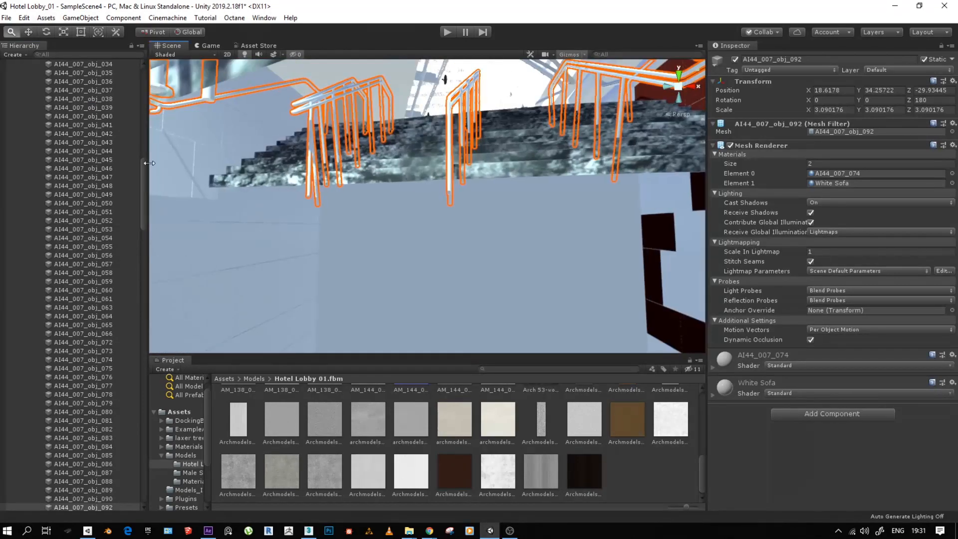
middle_click_drag(428, 145, 424, 394)
middle_click_drag(463, 145, 478, 371)
middle_click_drag(491, 319, 463, 312)
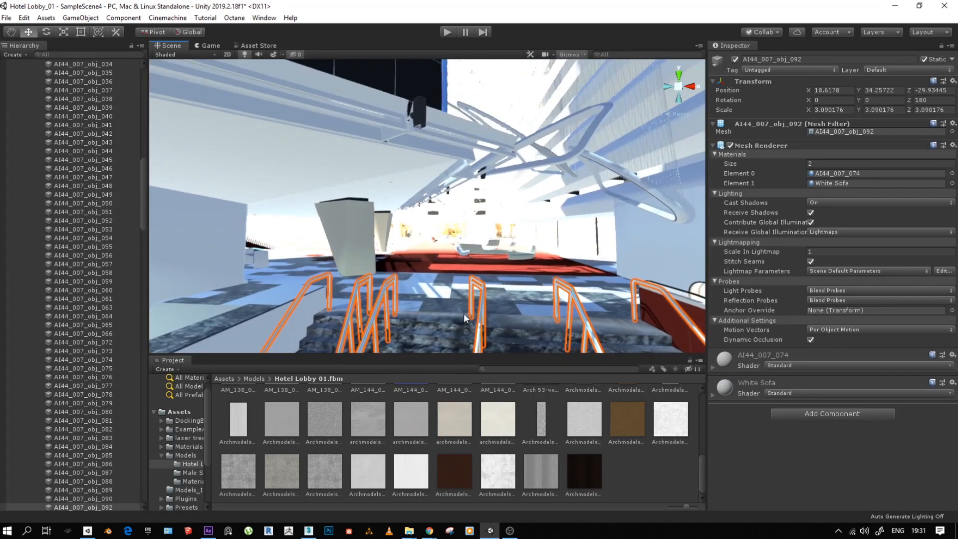
- Focus on the curved sofa beyond the stairs and examine the lobby's seating area and standing male figure from several angles
left_click(460, 252)
key("f")
left_click_drag(445, 215, 909, 200, "alt")
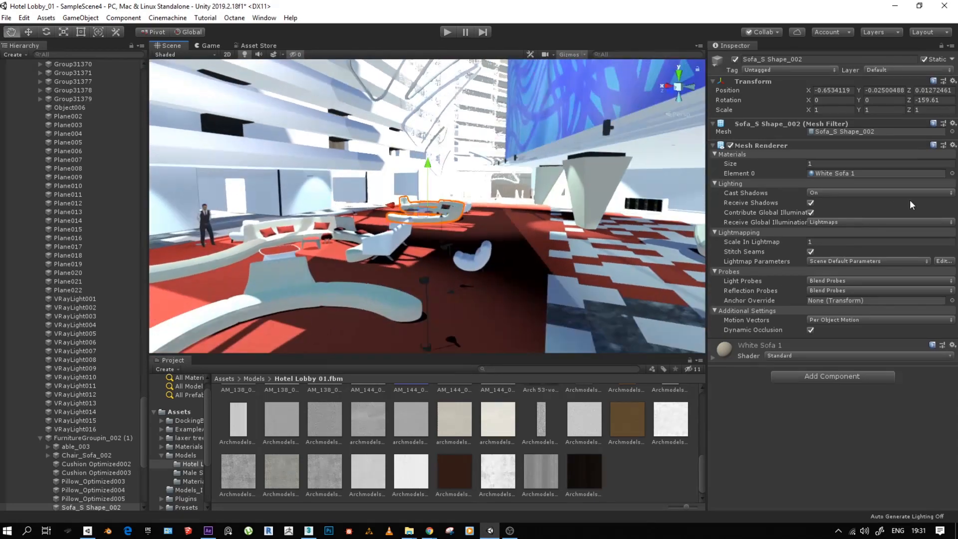
scroll(428, 233, "down", 6)
left_click_drag(428, 234, 487, 257, "alt")
right_click_drag(486, 258, 649, 238, "alt")
right_click_drag(295, 262, 605, 235, "alt")
right_click_drag(359, 254, 537, 244, "alt")
middle_click_drag(389, 250, 336, 243)
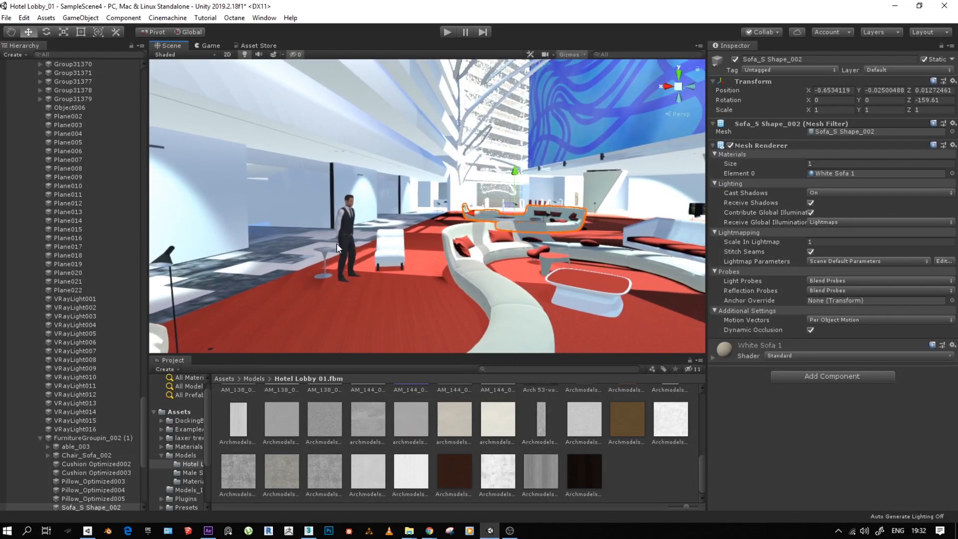
right_click_drag(476, 210, 240, 186, "alt")
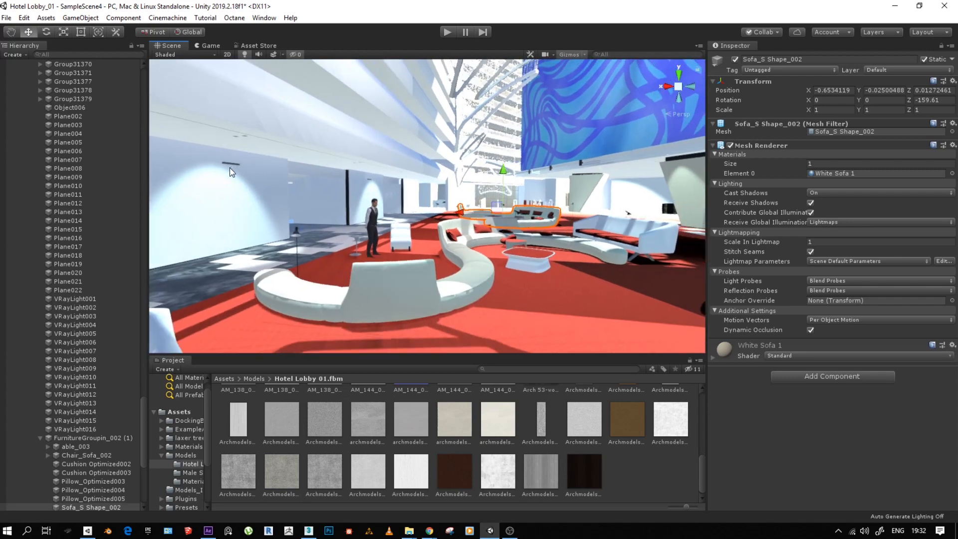
- Collapse the Hotel Cinema Lobby Fbx hierarchy and delete the Hotel Cinema Lobby Fbx (Proxy) object
left_click_drag(143, 425, 170, 47)
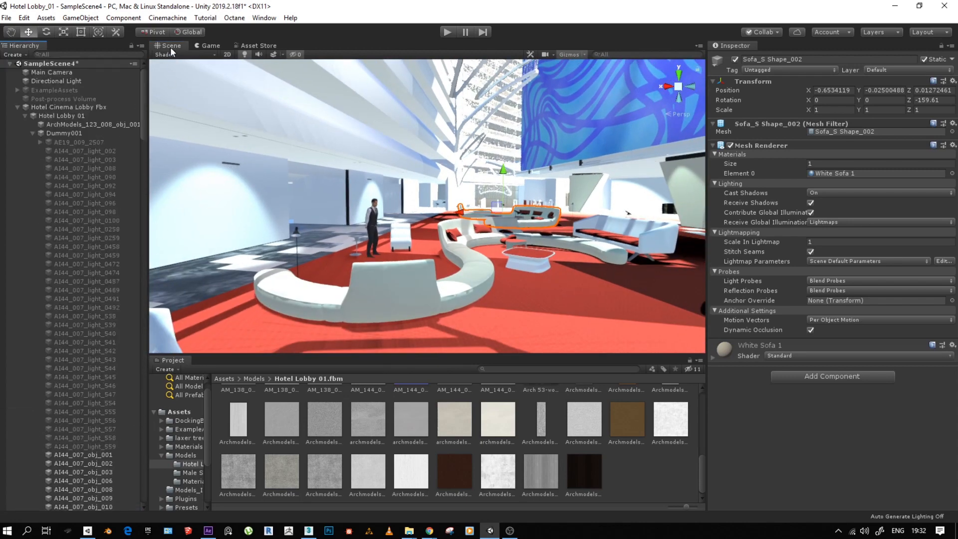
left_click(34, 133)
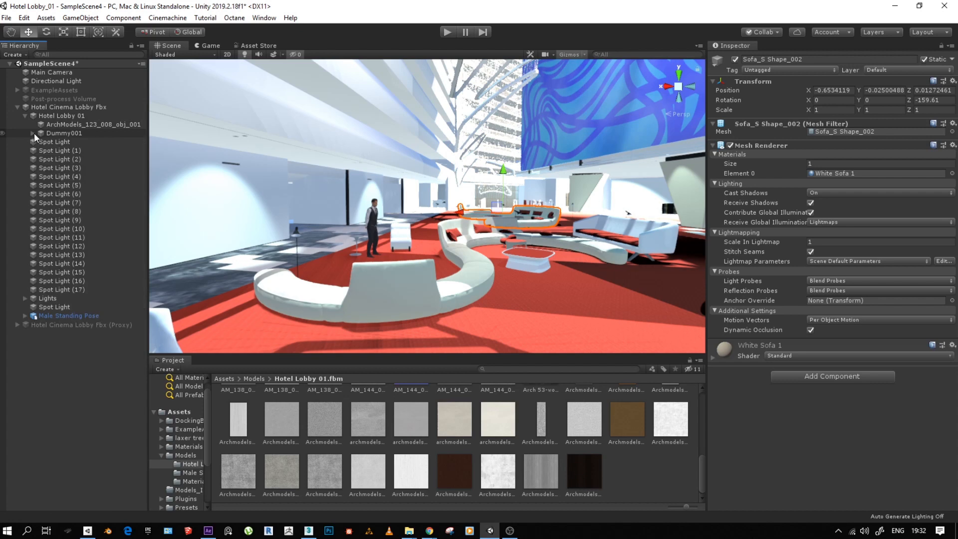
left_click(25, 116)
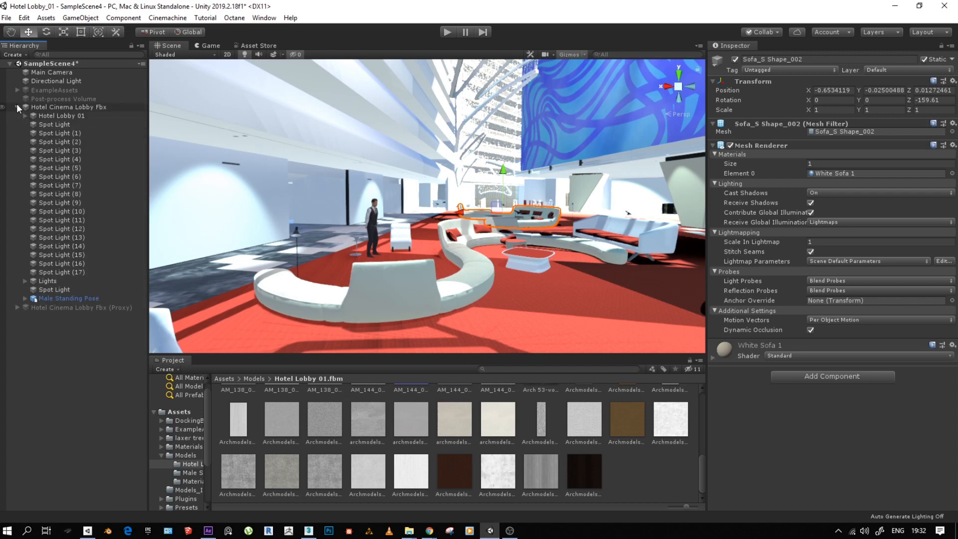
left_click(17, 107)
left_click(50, 117)
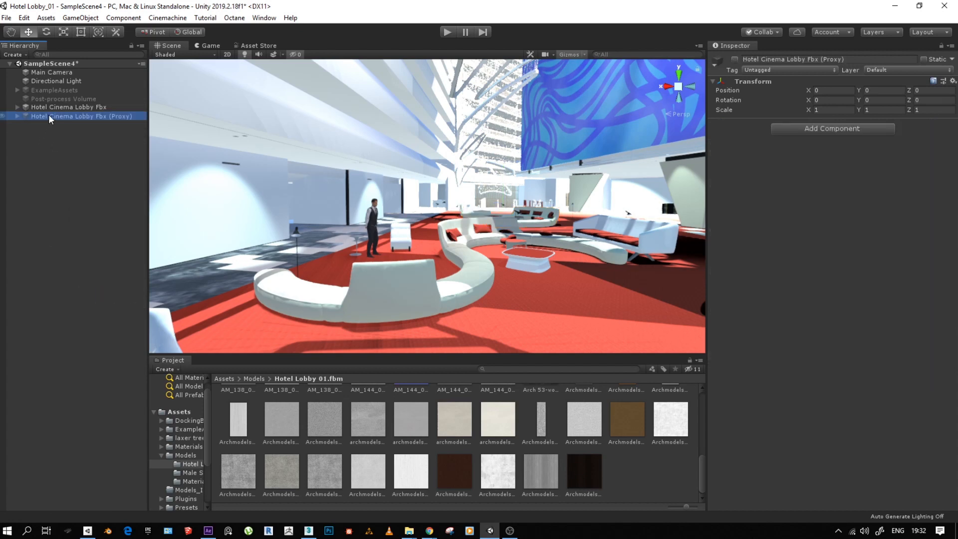
key("Delete")
- Expand Hotel Cinema Lobby Fbx and switch its Lights group off and back on to check its effect
left_click(58, 107)
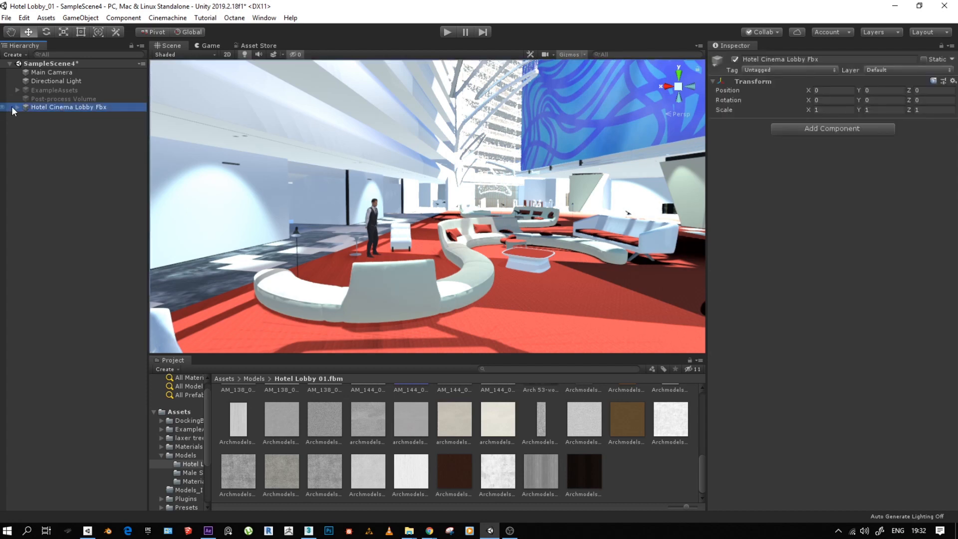
left_click(17, 110)
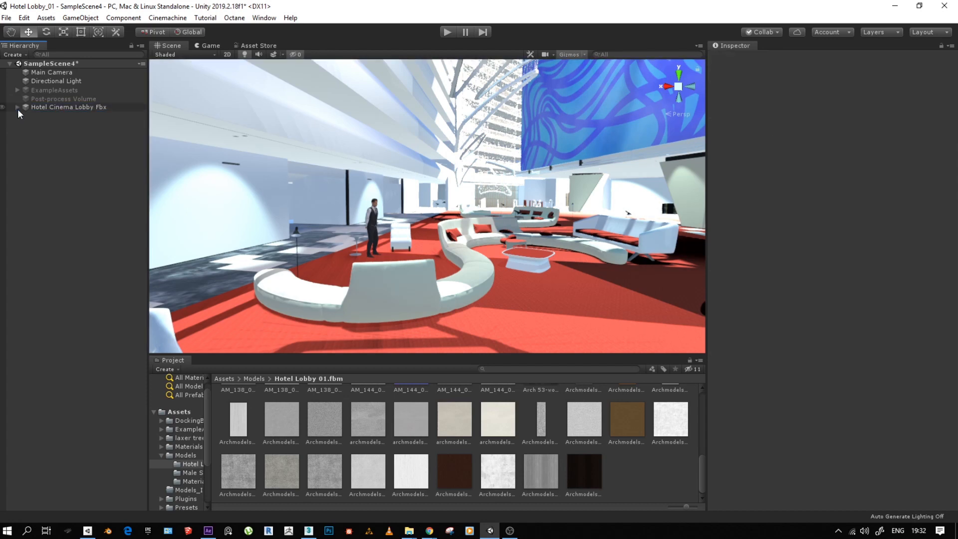
left_click(17, 107)
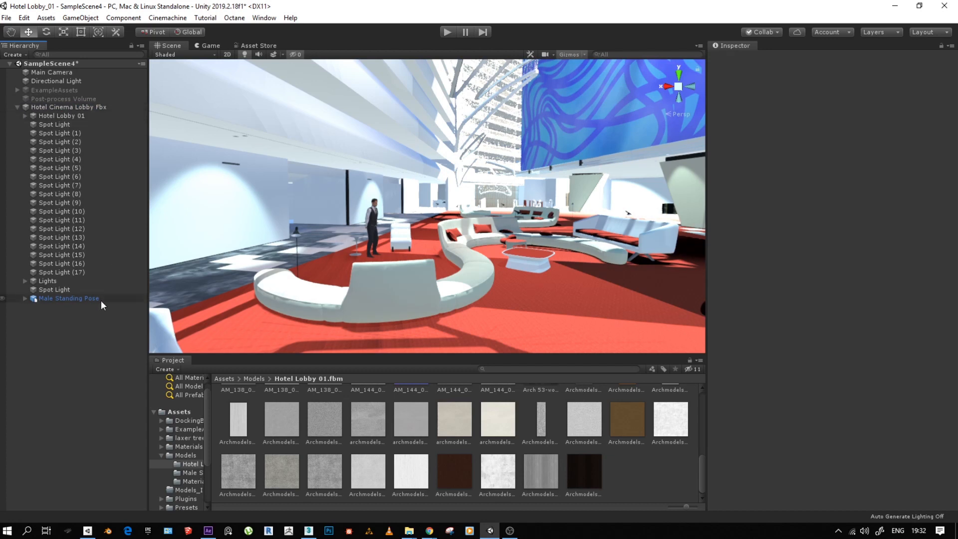
left_click(49, 282)
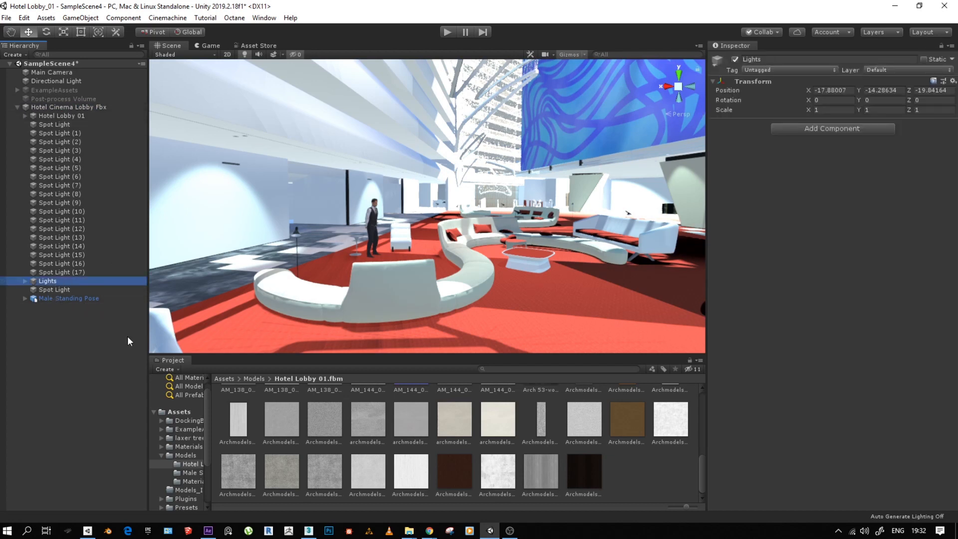
left_click(734, 59)
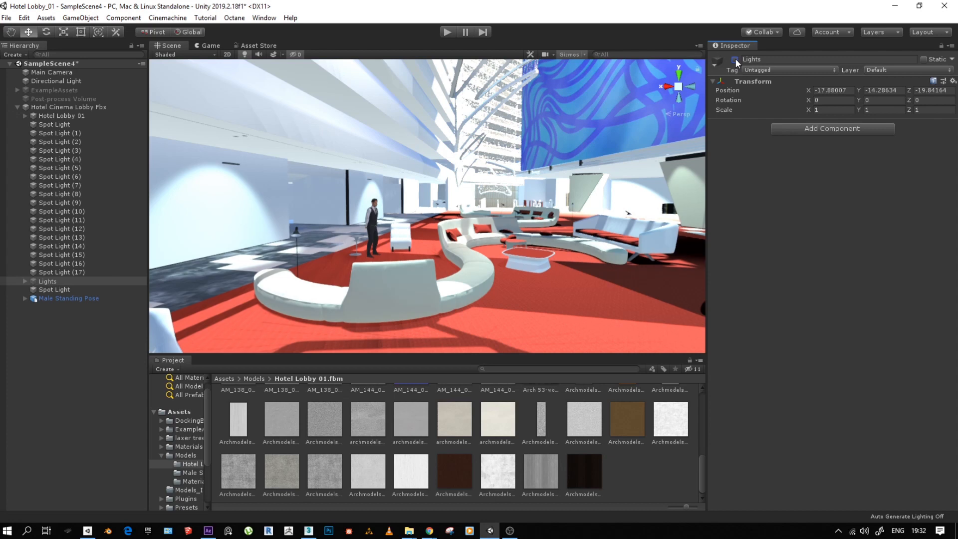
left_click(735, 59)
- Switch the Directional Light off and back on to compare the lobby's lighting
left_click(56, 81)
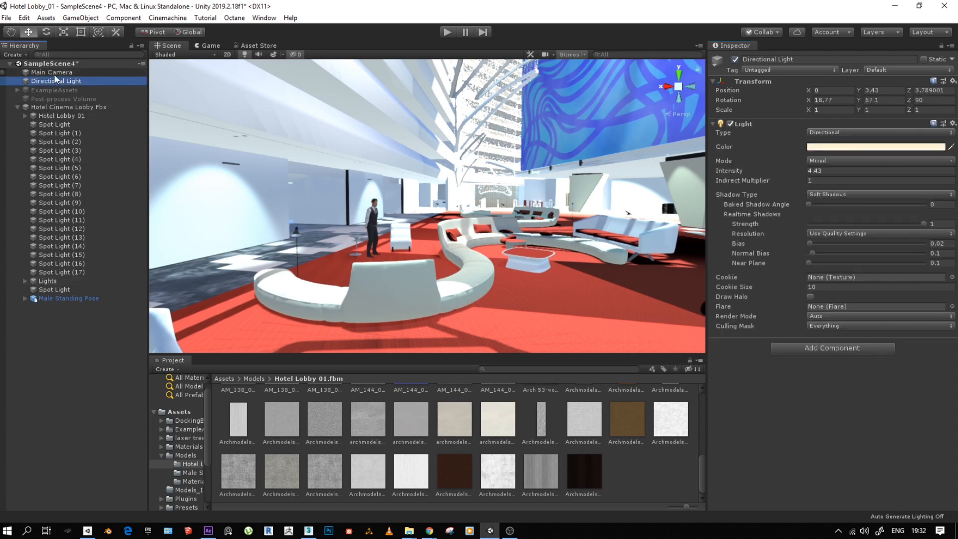
left_click(735, 58)
left_click(736, 58)
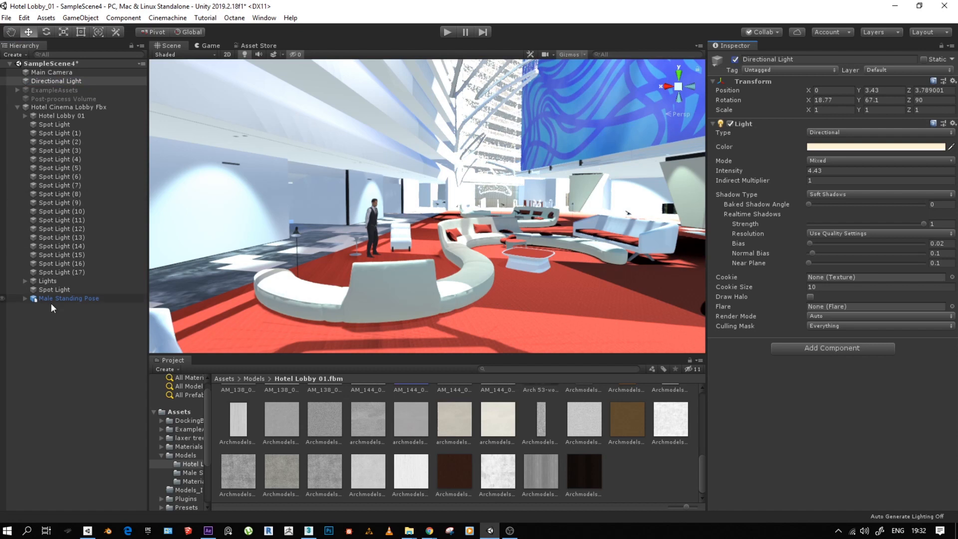
- Review the lobby's spot lights, switching Spot Light through Spot Light (17) off and on together to compare the lighting
left_click(49, 274)
left_click(53, 289)
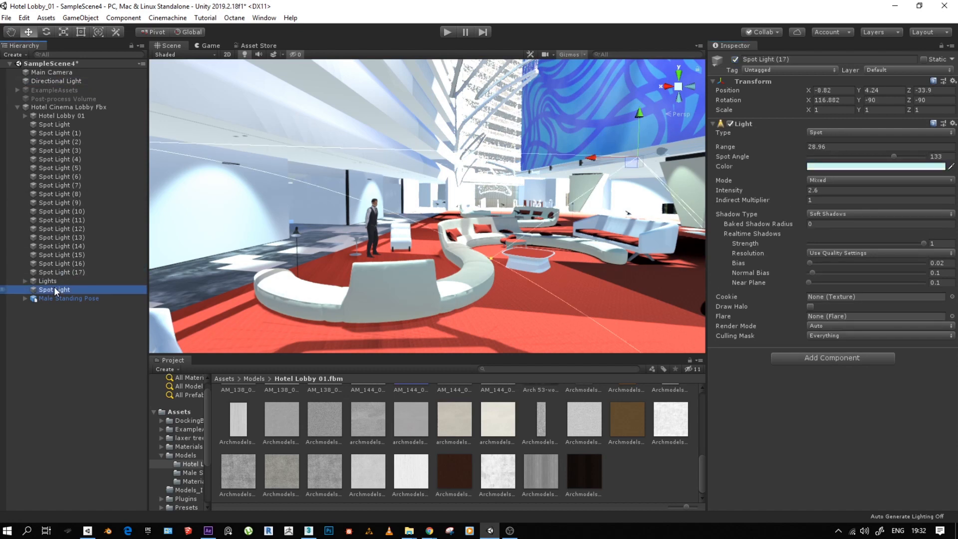
left_click(54, 123)
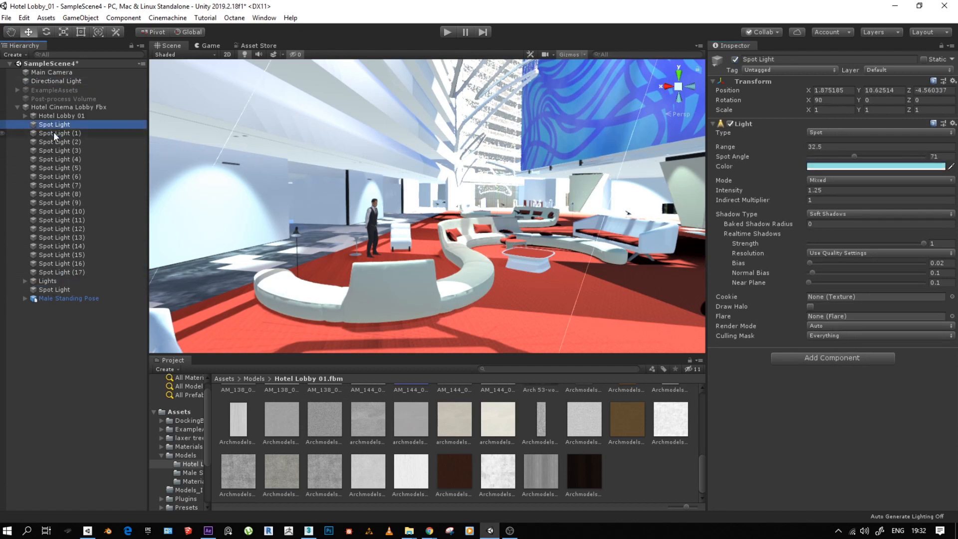
left_click(64, 271, "shift")
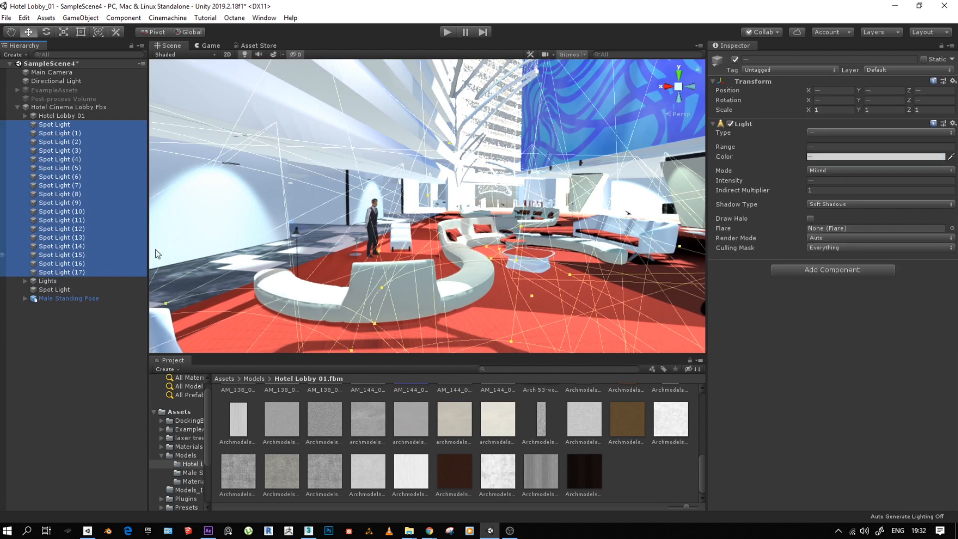
left_click(734, 60)
left_click(734, 59)
left_click(734, 59)
left_click(734, 59)
left_click(42, 380)
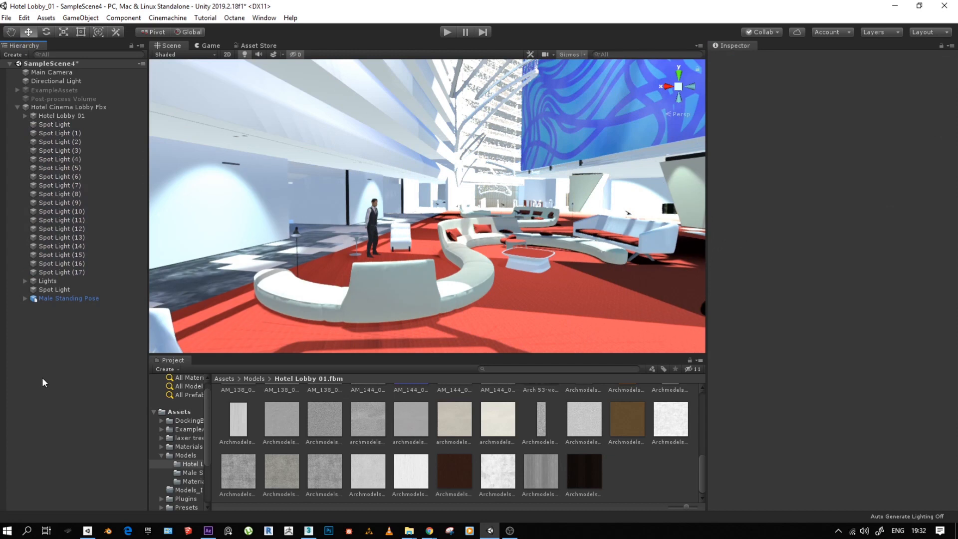
- Create a spotlight above the lobby seating at Y 0.38 with a range of 12.8 and a spot angle of 36.8
left_click(76, 19)
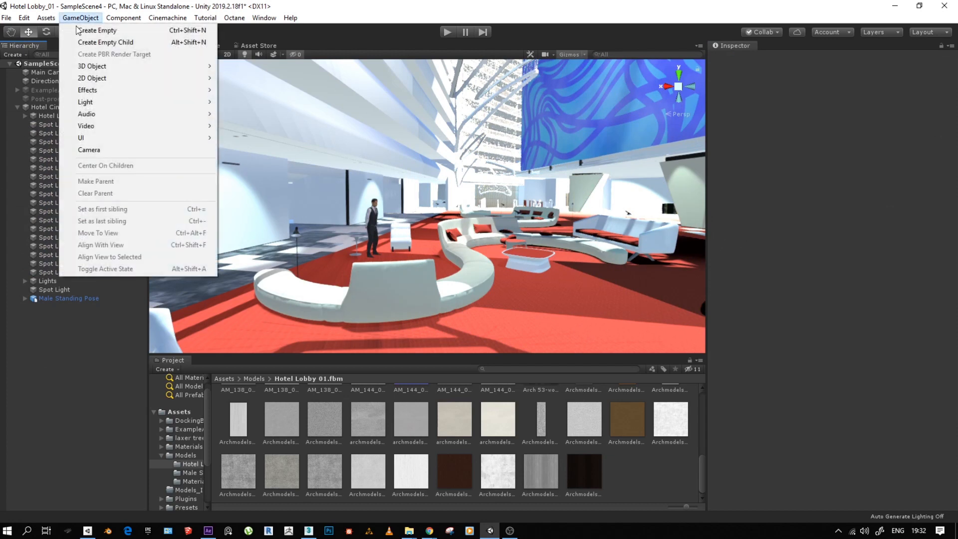
mouse_move(170, 106)
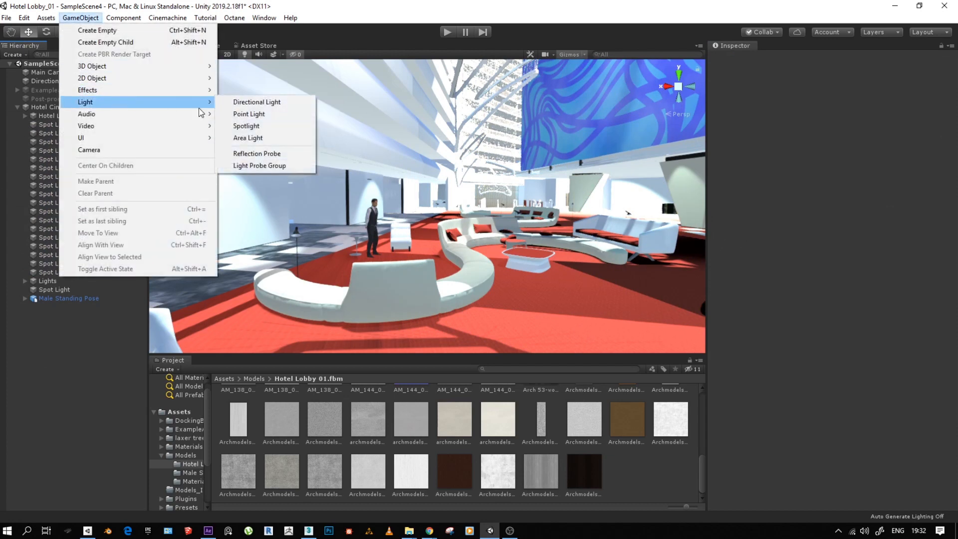
left_click(247, 126)
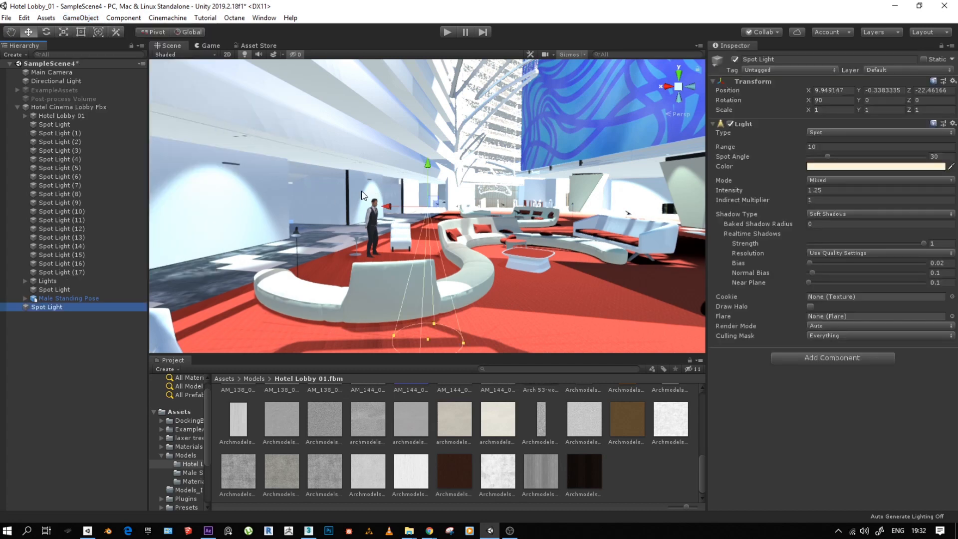
left_click_drag(428, 167, 421, 145)
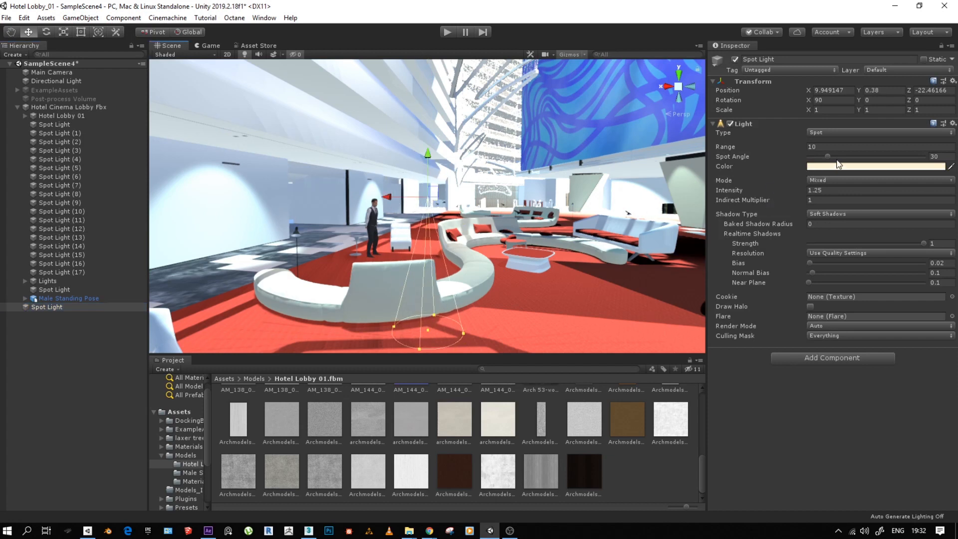
mouse_move(827, 156)
left_mouse_down()
mouse_move(847, 158)
mouse_move(821, 144)
mouse_move(788, 150)
mouse_move(823, 160)
left_mouse_up()
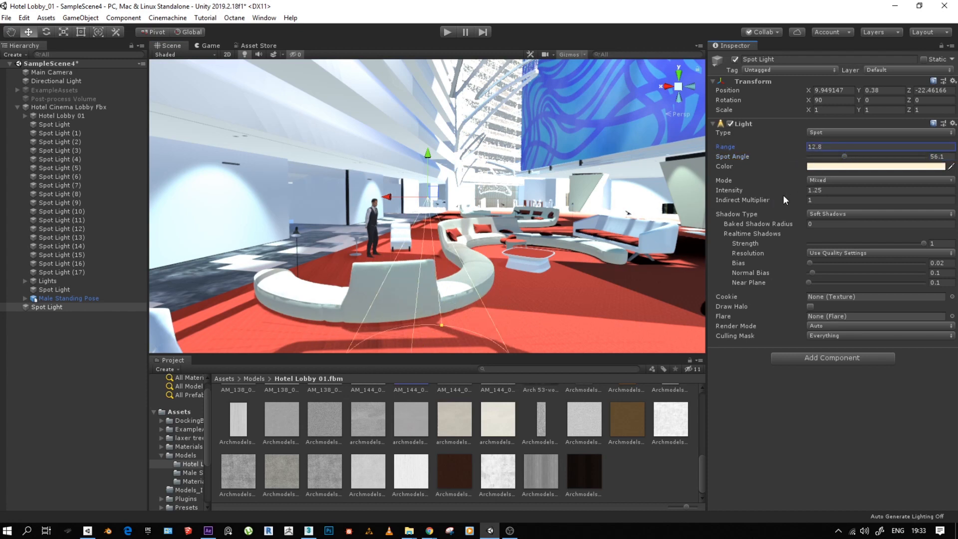
left_click_drag(843, 156, 832, 158)
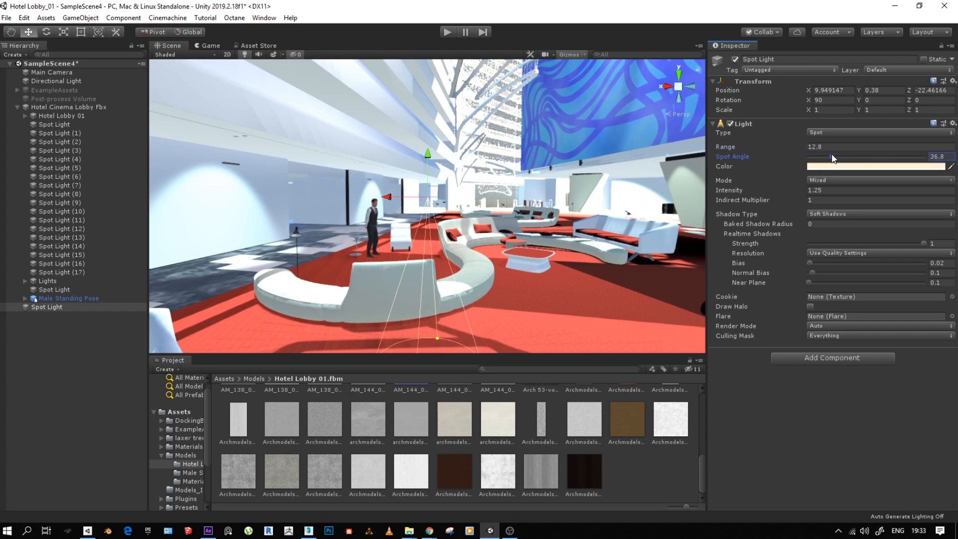
- Delete the newly added Spot Light and collapse the Hotel Cinema Lobby Fbx hierarchy
left_click(56, 307)
key("Delete")
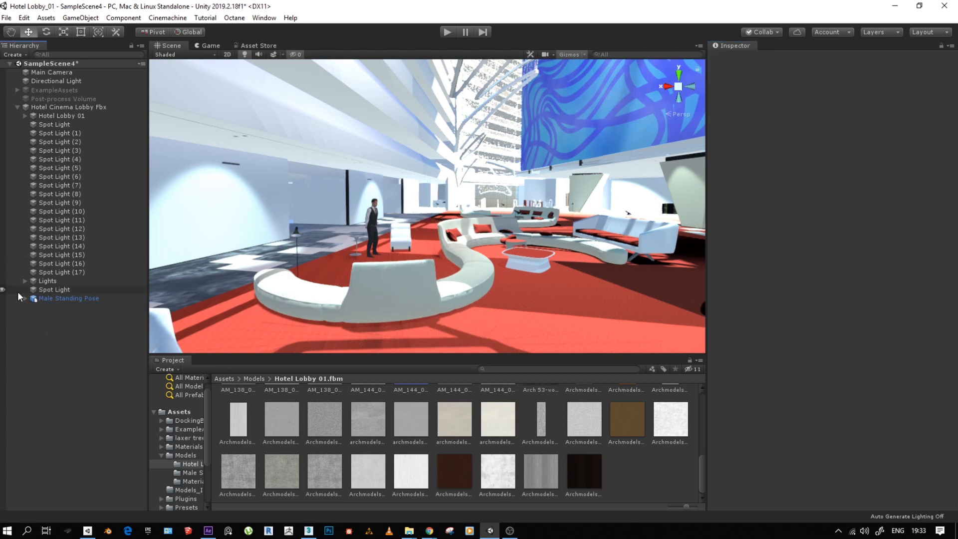
left_click(17, 107)
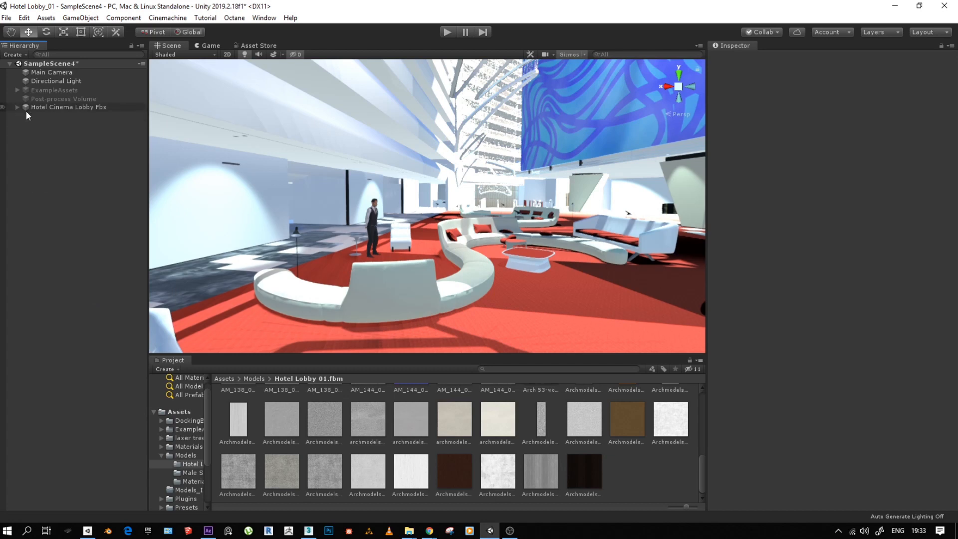
- Enable the Post-process Volume object, toggling it to compare the lobby with and without post-processing
left_click(46, 107)
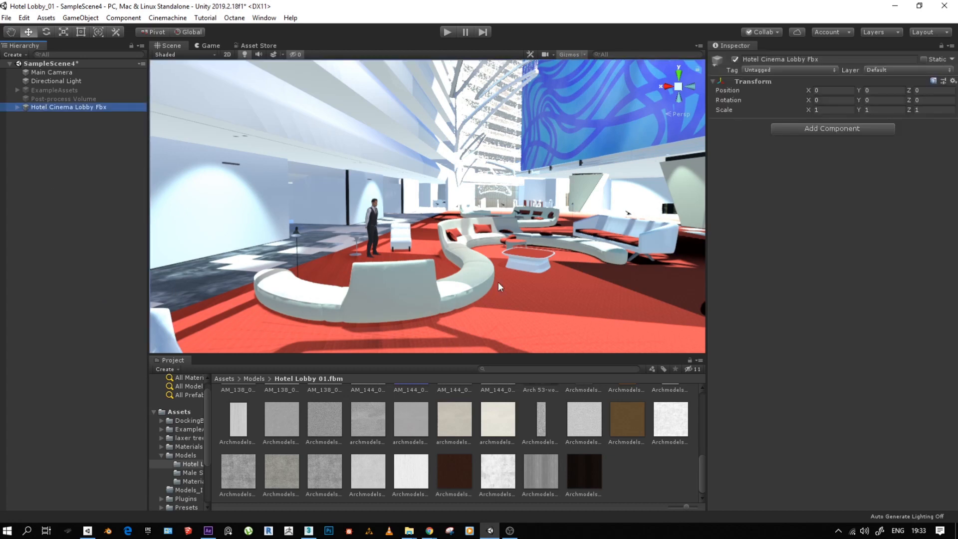
left_click(58, 98)
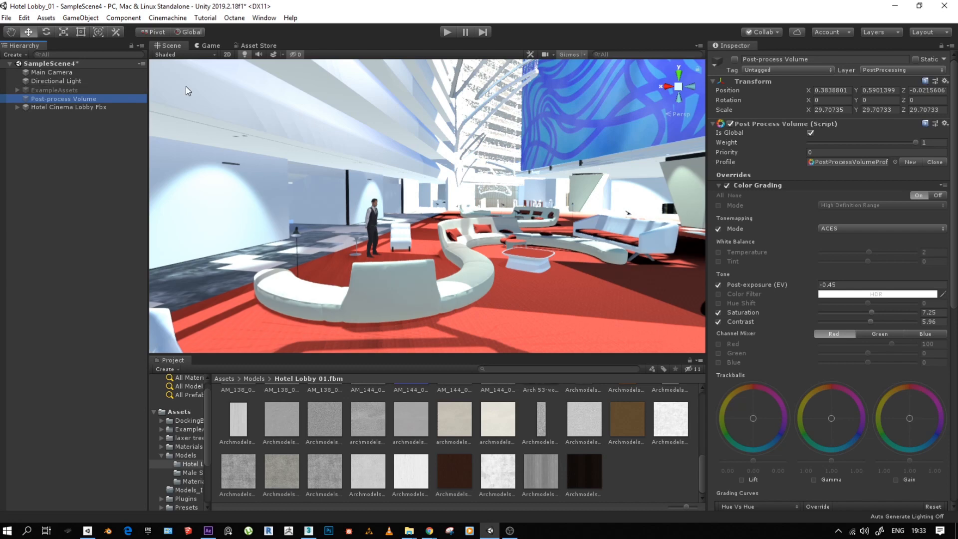
left_click(734, 59)
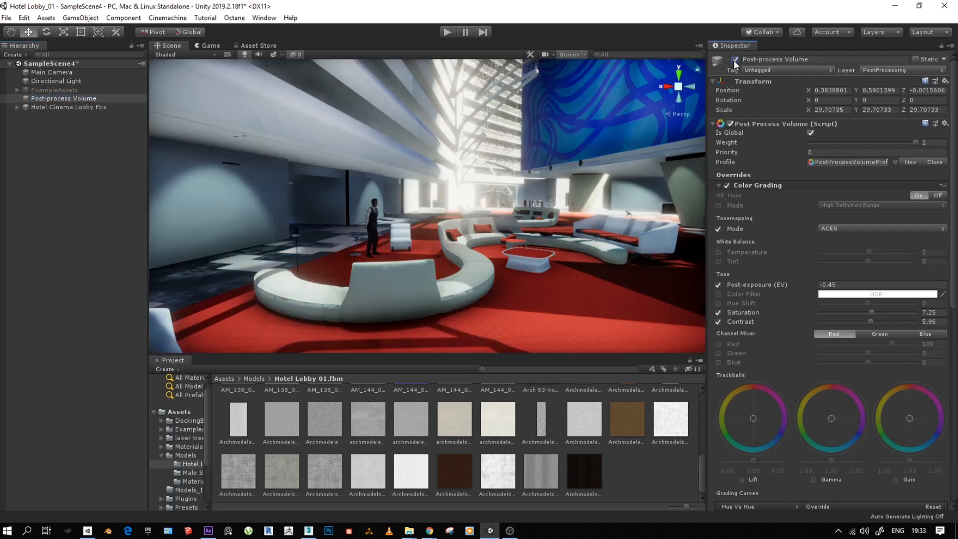
left_click(735, 60)
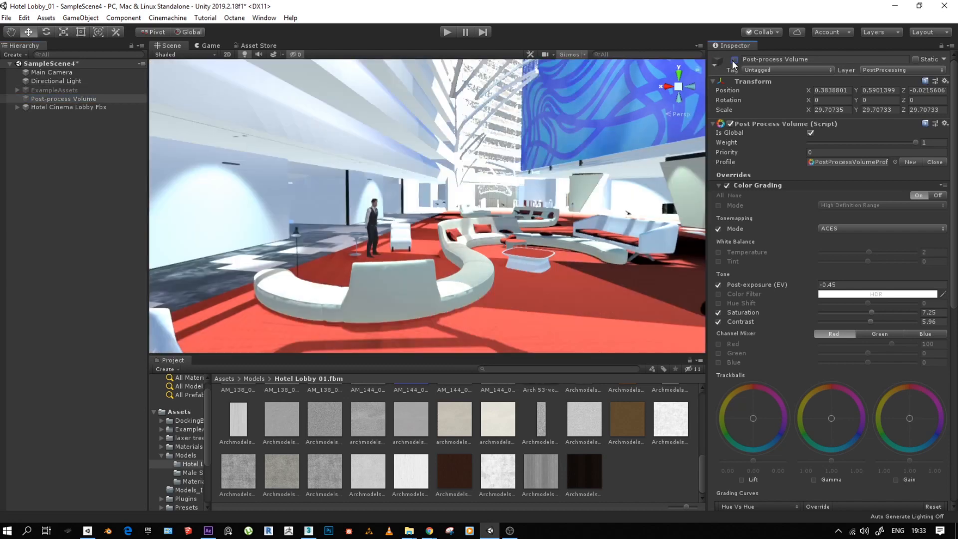
left_click(734, 60)
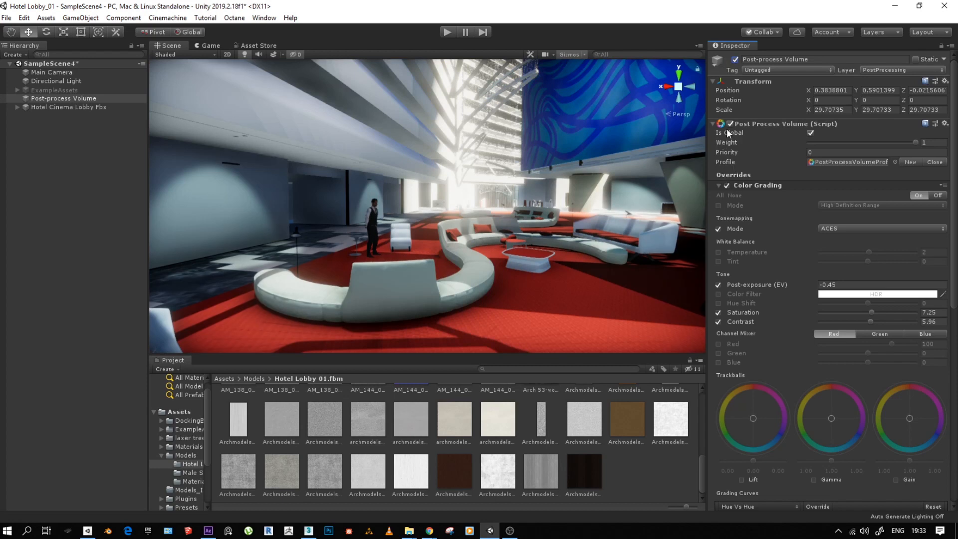
- Collapse the Color Grading and Vignette overrides of the Post Process Volume so the effects form a shorter list
left_click(712, 124)
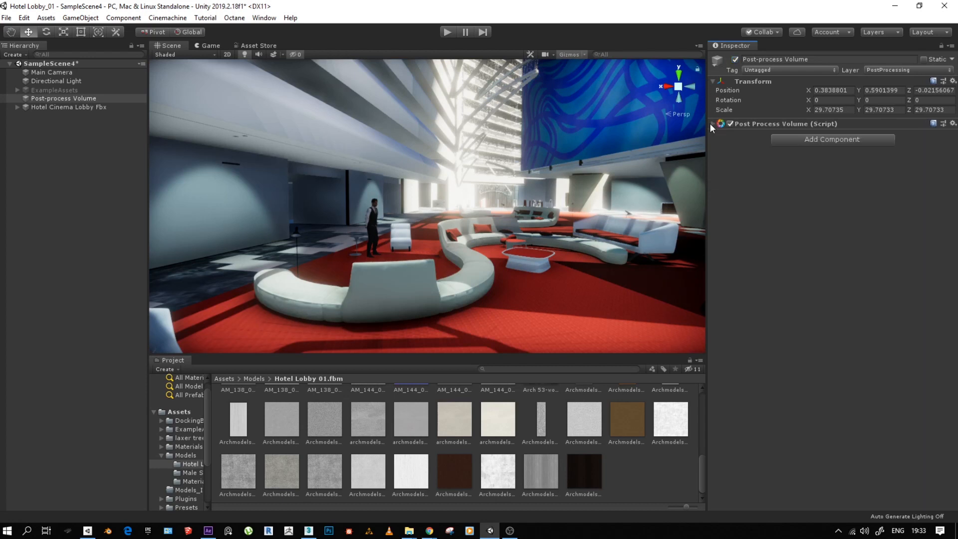
left_click(712, 124)
left_click(719, 185)
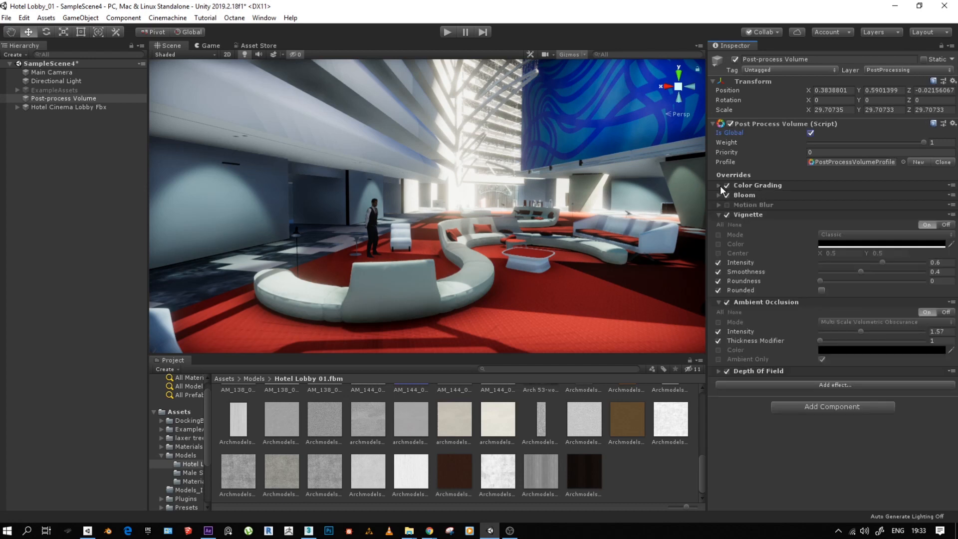
left_click(719, 215)
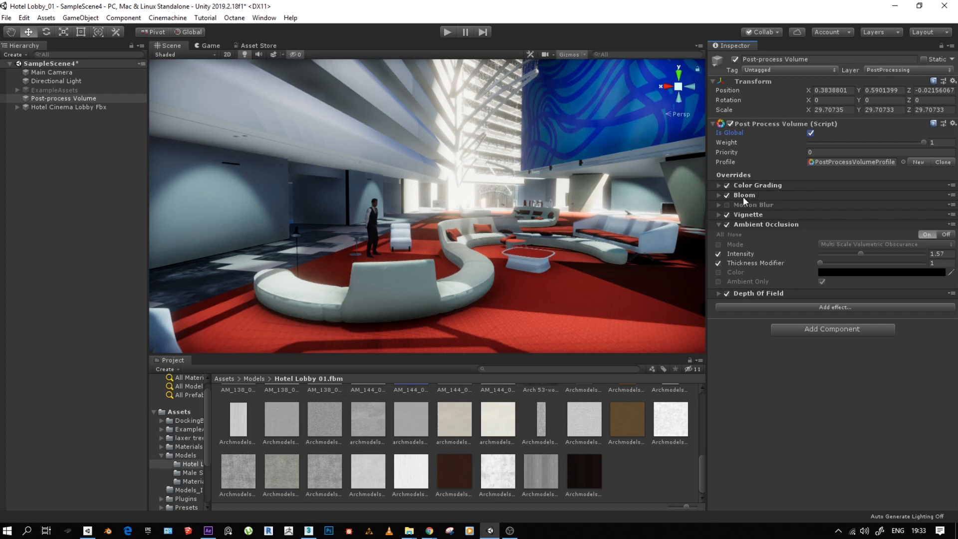
- Compare the lobby with Bloom off and on, and set the Bloom intensity to 0.66
left_click(726, 195)
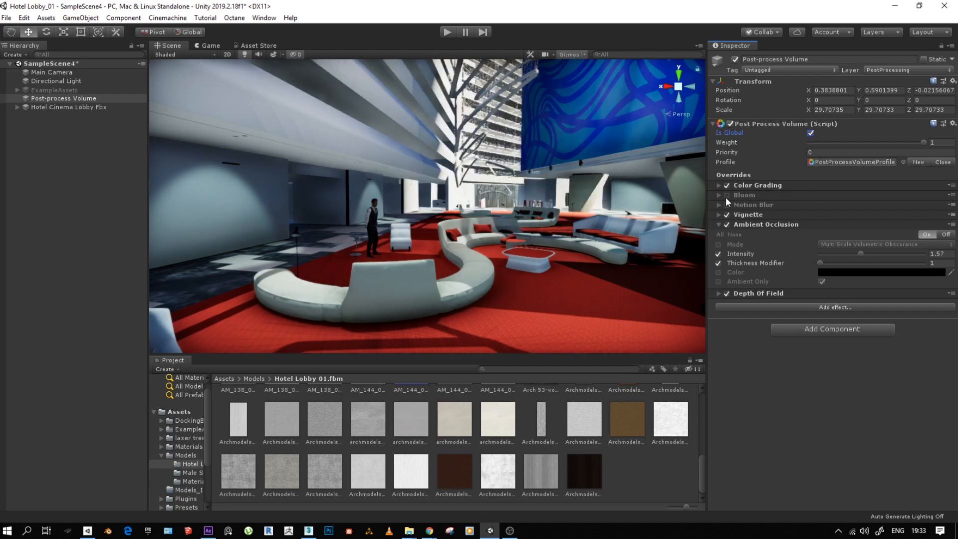
left_click(726, 195)
left_click(718, 195)
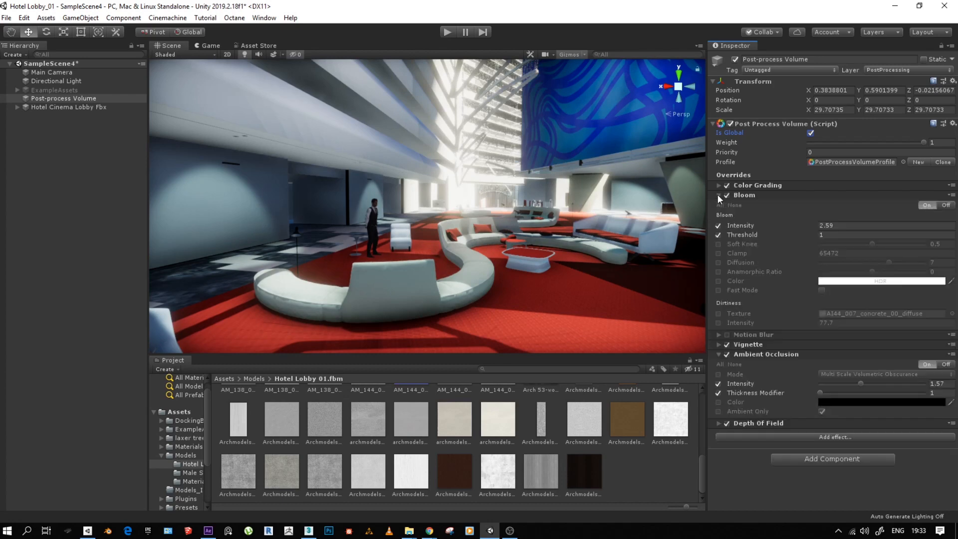
left_click_drag(808, 225, 788, 231)
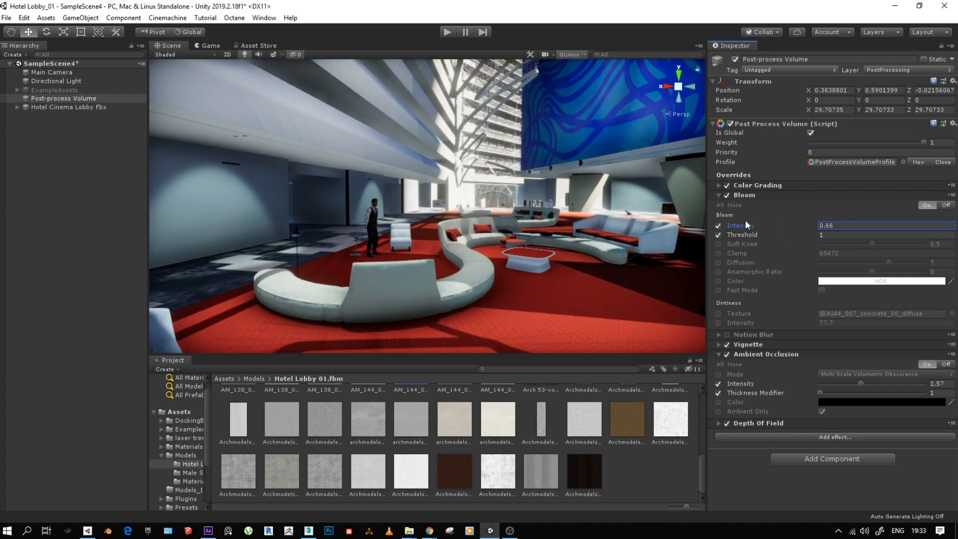
left_click(719, 196)
- In Color Grading, enable the Temperature override at 4 and set Contrast to -32
left_click(726, 184)
left_click(725, 185)
left_click(718, 185)
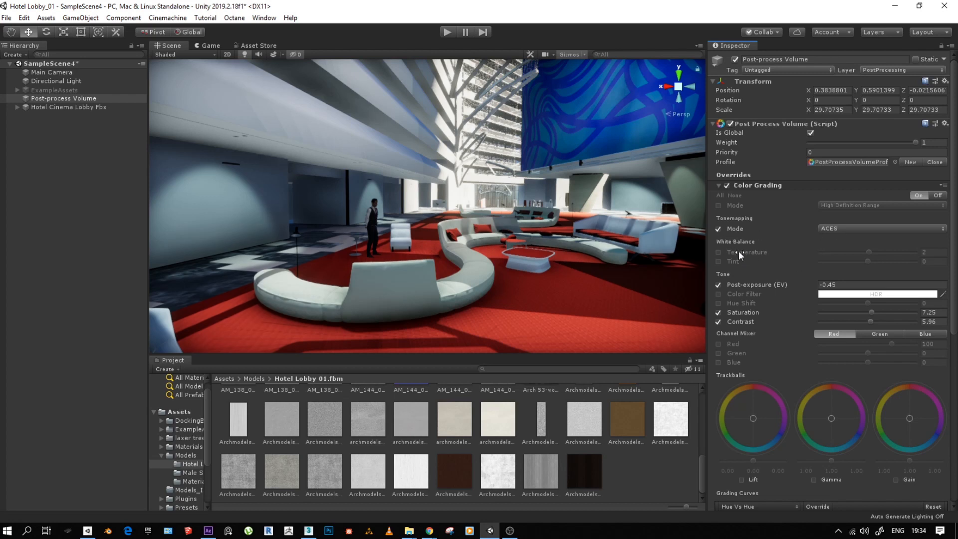
left_click(718, 253)
mouse_move(867, 252)
left_mouse_down()
mouse_move(853, 255)
mouse_move(887, 251)
mouse_move(868, 256)
left_mouse_up()
left_click_drag(873, 321, 853, 325)
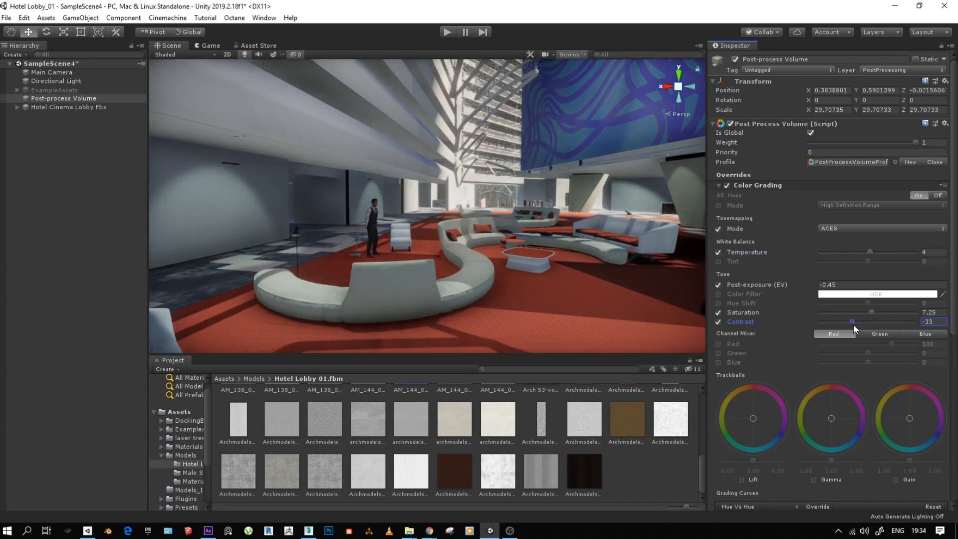
scroll(760, 391, "down", 4)
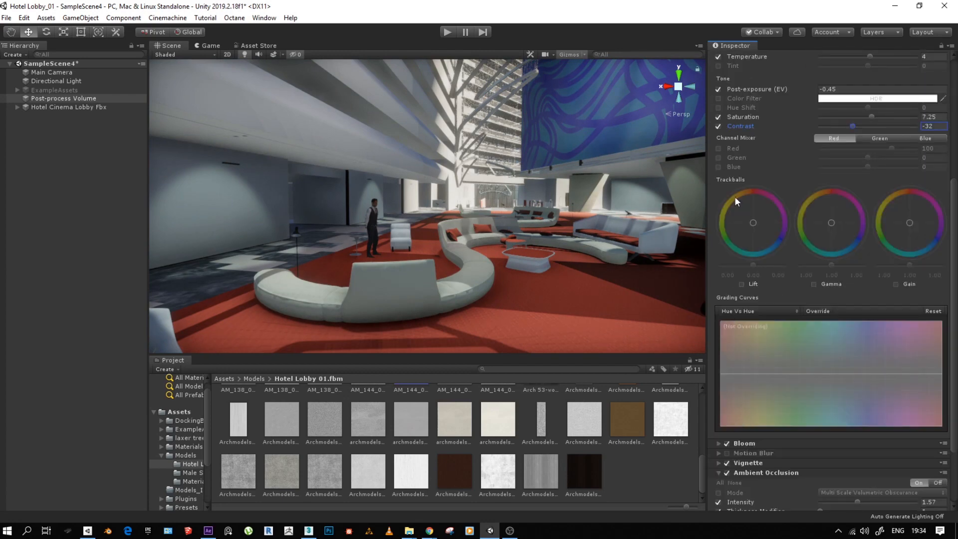
scroll(737, 195, "up", 4)
left_click(715, 186)
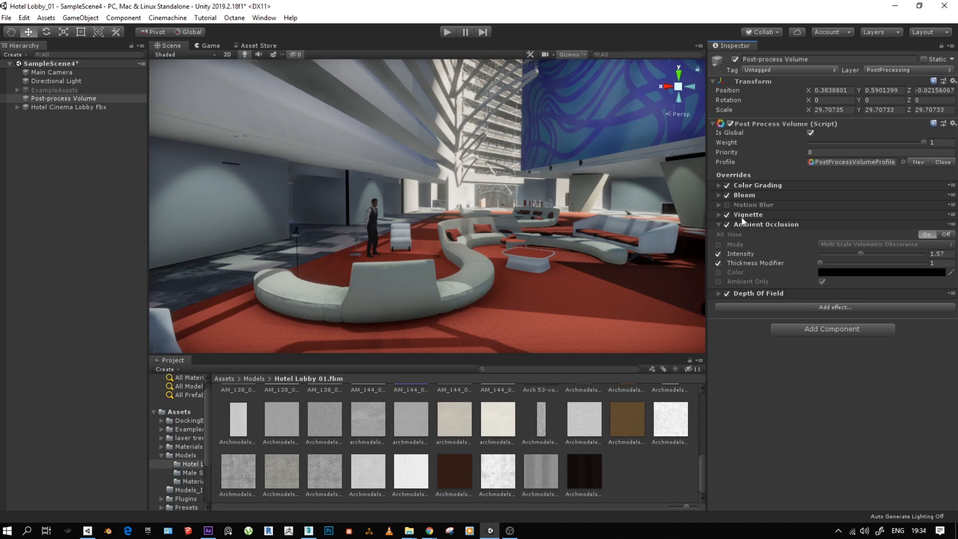
- Switch Vignette and Ambient Occlusion off and back on to compare their effect on the lobby
left_click(726, 215)
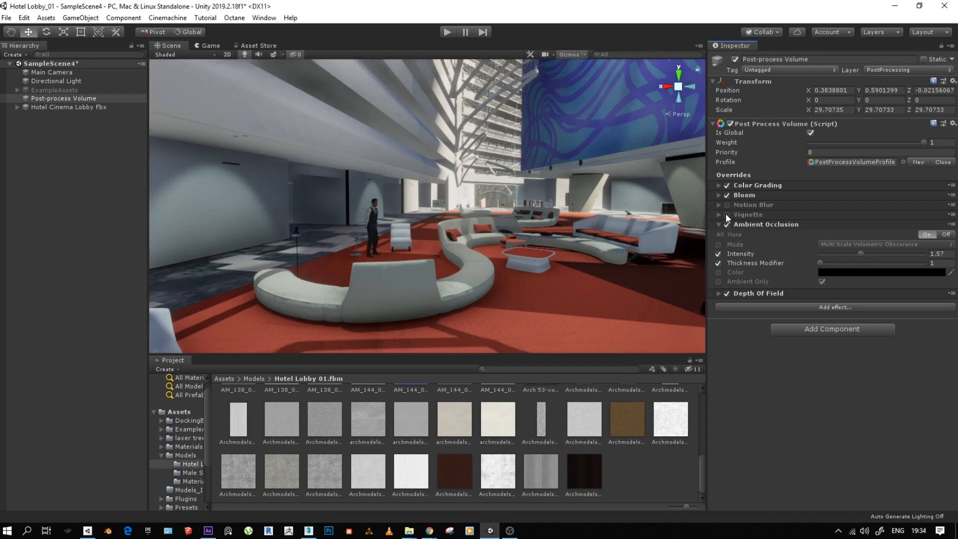
left_click(726, 215)
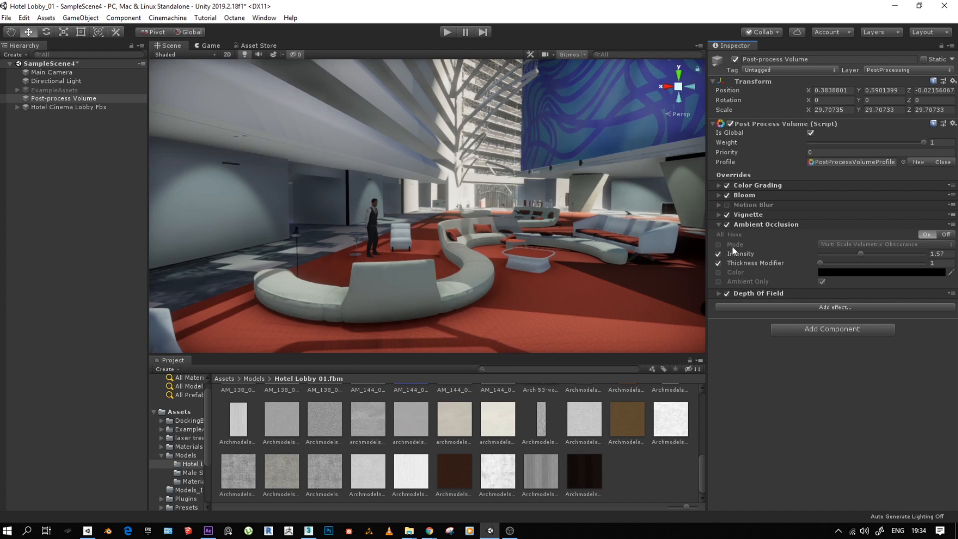
left_click(726, 224)
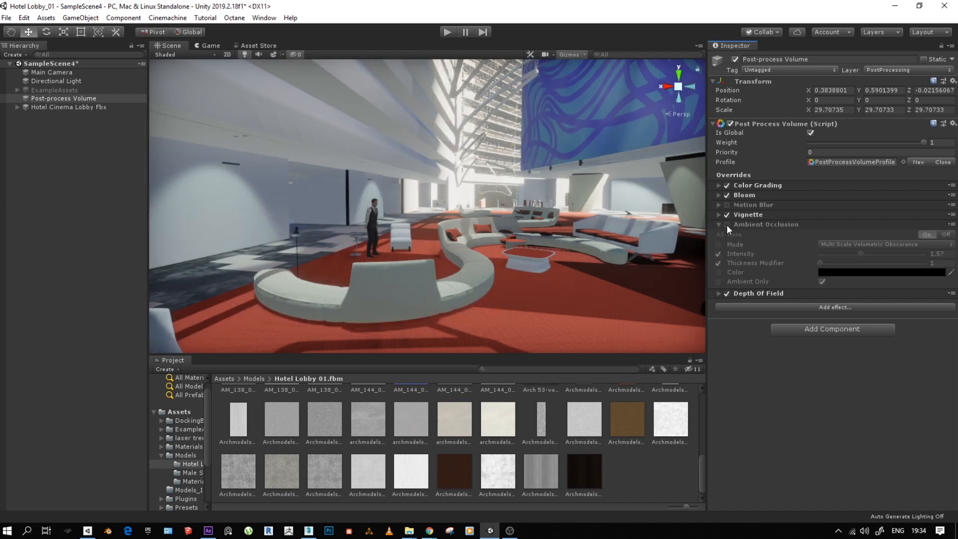
left_click(727, 224)
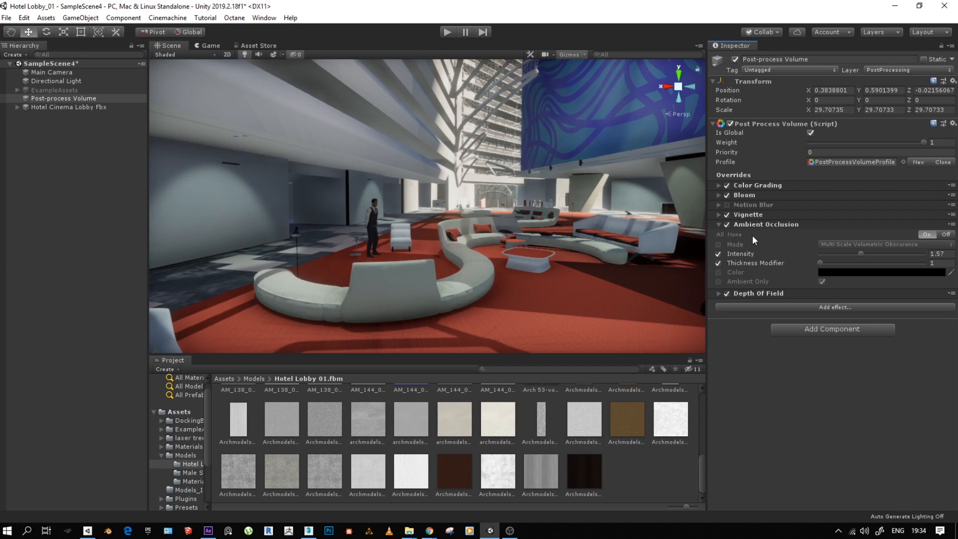
left_click(727, 225)
left_click(726, 226)
left_click(725, 226)
left_click(725, 226)
left_click(726, 225)
left_click(725, 226)
left_click(717, 223)
- Switch Depth Of Field and the whole Post Process Volume component off and back on to compare the lobby
left_click(727, 235)
left_click(726, 235)
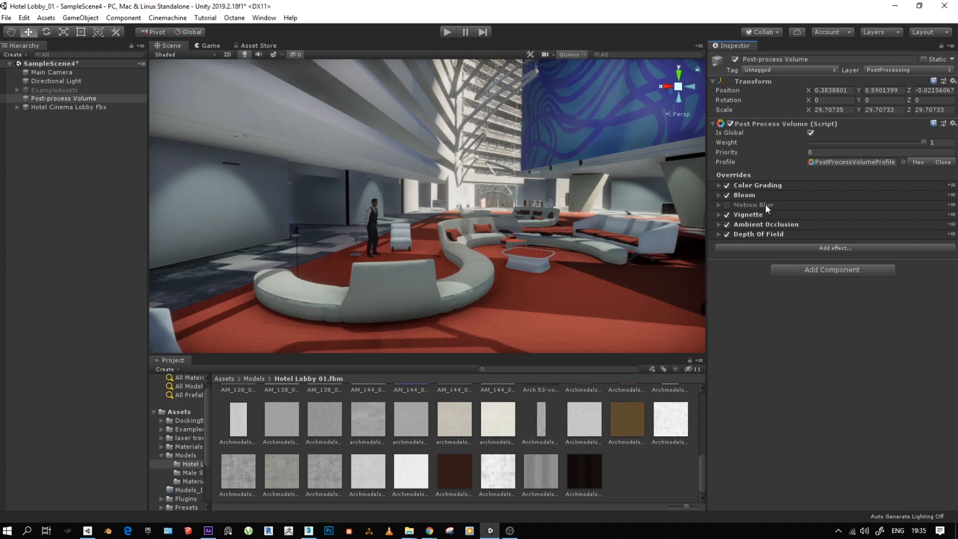
left_click(712, 124)
left_click(730, 125)
left_click(731, 124)
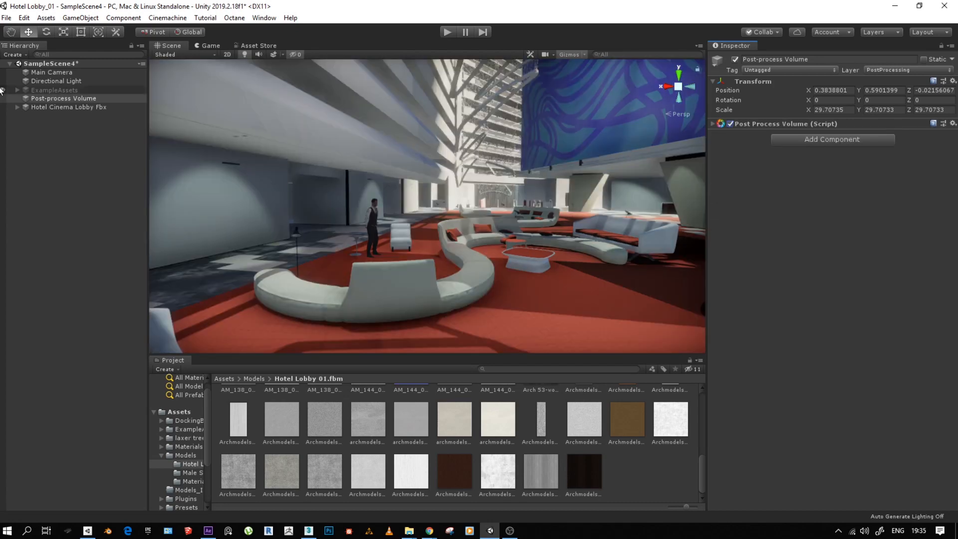
- Set the Main Camera's near clipping plane to 0.86 and its field of view to 39.4
left_click(56, 73)
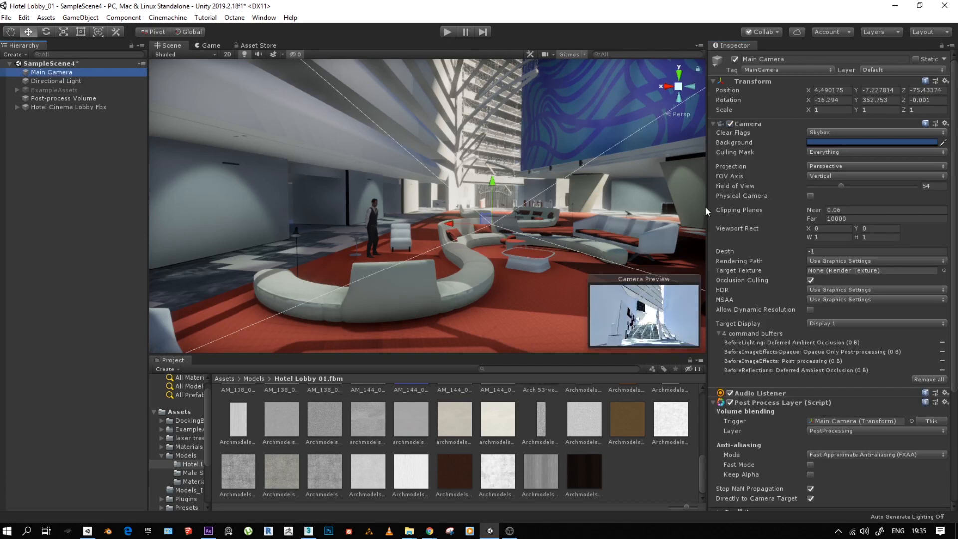
scroll(761, 220, "down", 3)
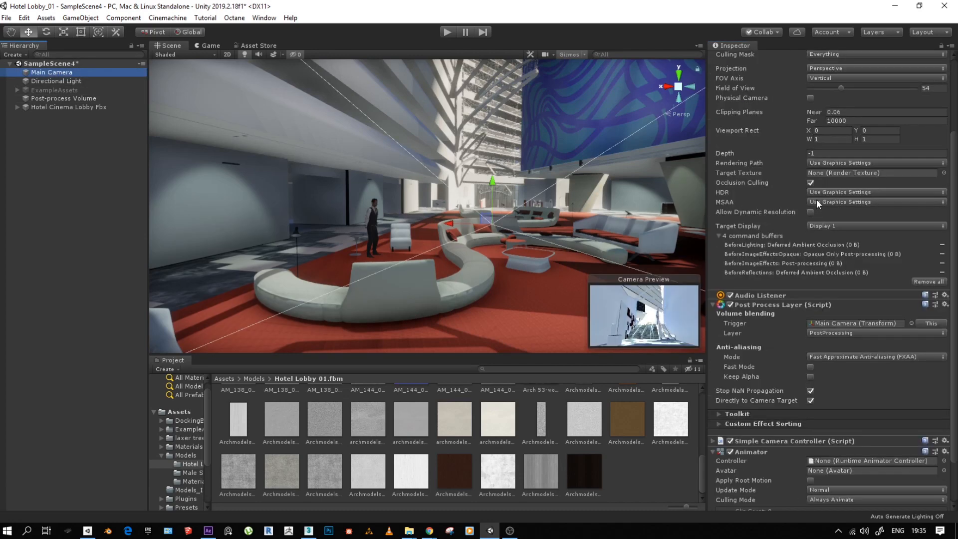
scroll(788, 175, "up", 3)
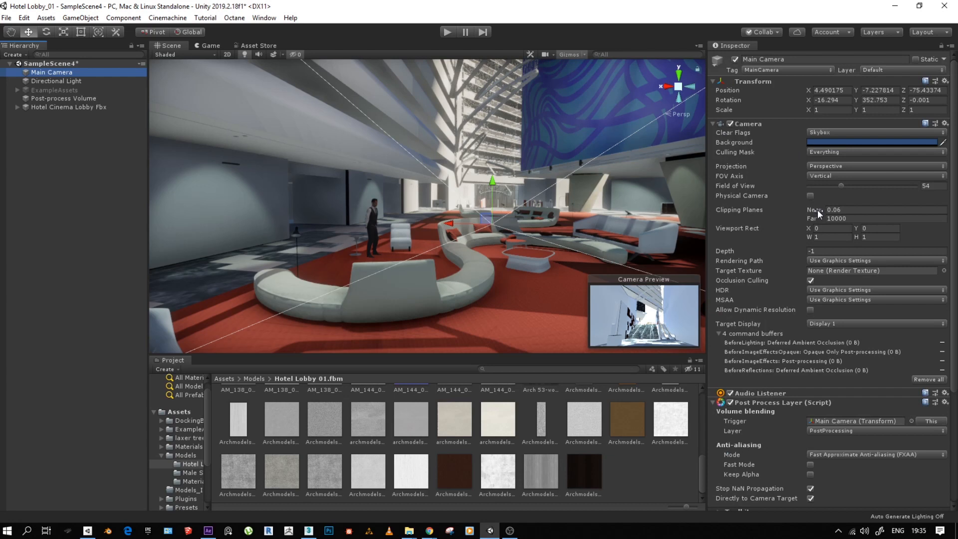
left_click_drag(817, 209, 818, 230)
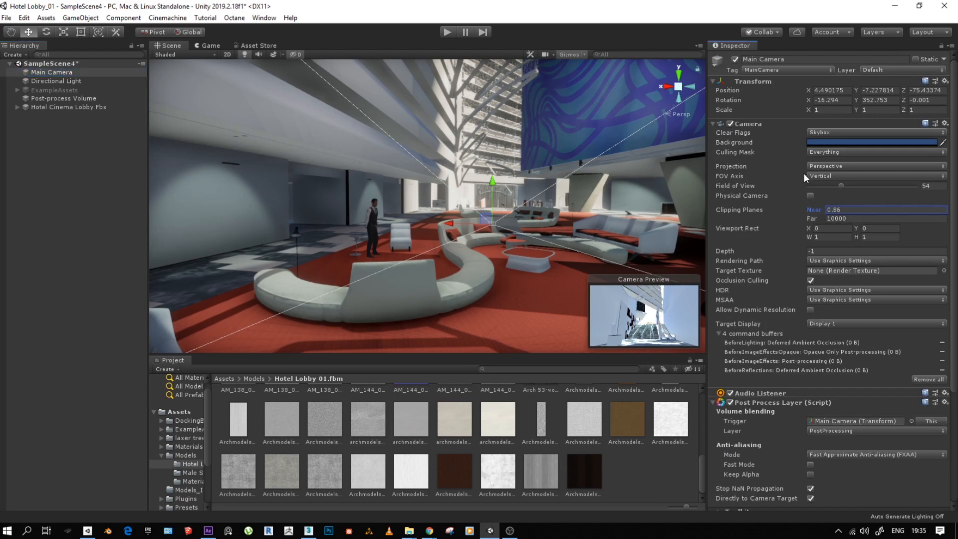
left_click_drag(840, 187, 832, 189)
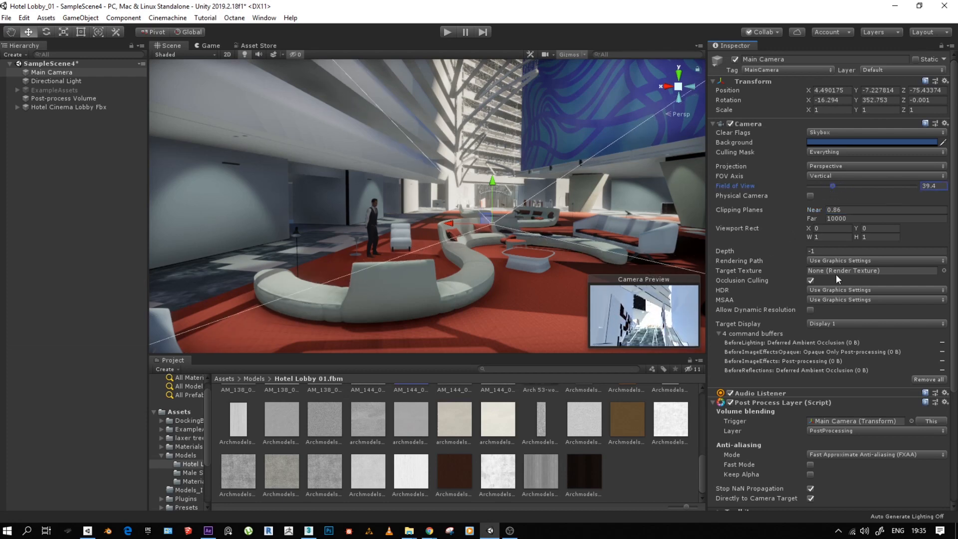
- Check the Main Camera's target display against the Game view's display choices, keeping Display 1, and return to the Scene view
scroll(756, 283, "down", 5)
left_click(824, 172)
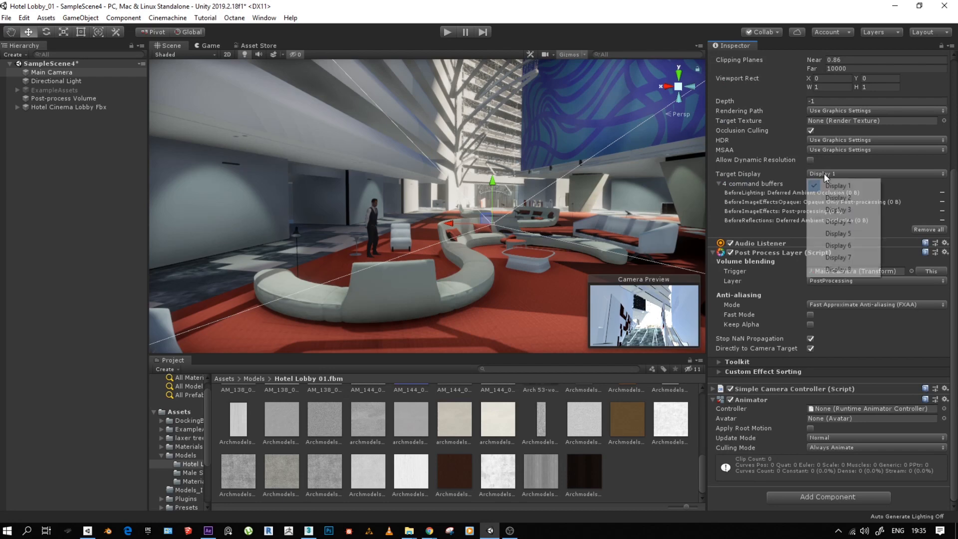
left_click(211, 44)
left_click(210, 47)
left_click(174, 57)
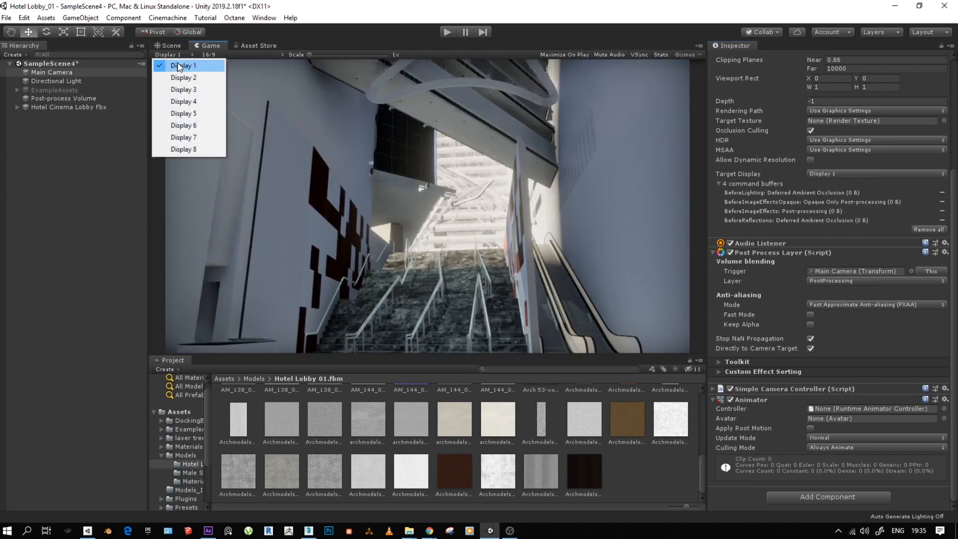
left_click(169, 45)
left_click(170, 46)
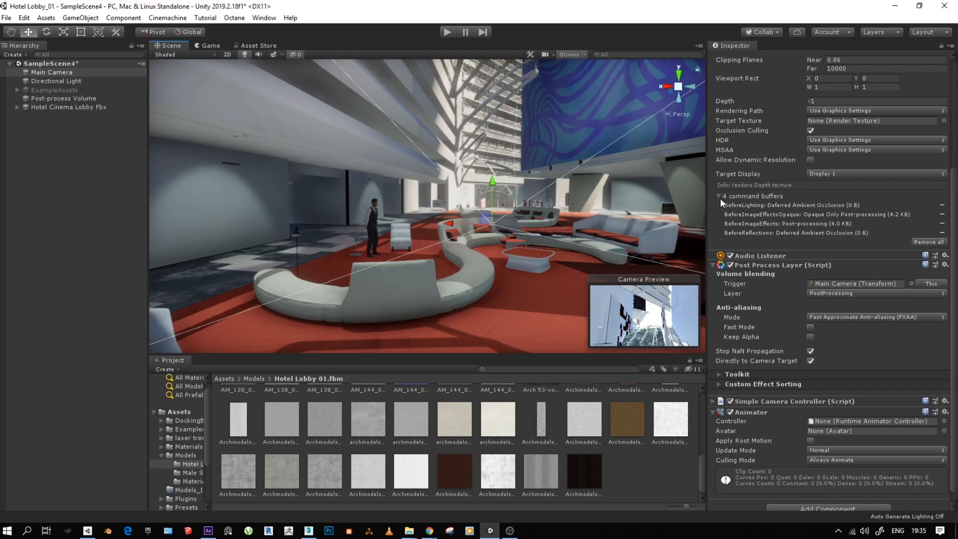
left_click(209, 46)
left_click(168, 54)
left_click(172, 44)
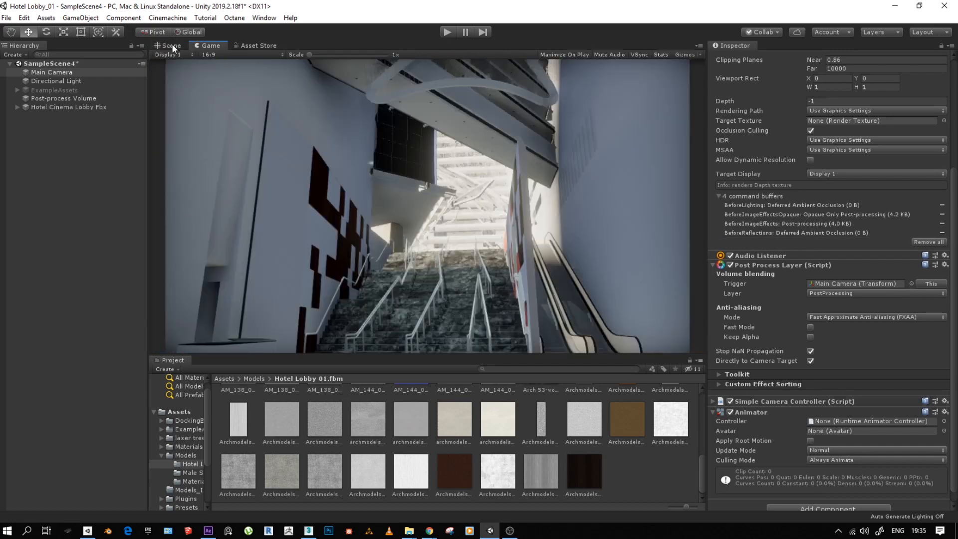
left_click(171, 44)
- Compare the lobby with the Main Camera's Post Process Layer off and on, and assign Main Camera as the layer's trigger
scroll(800, 294, "down", 1)
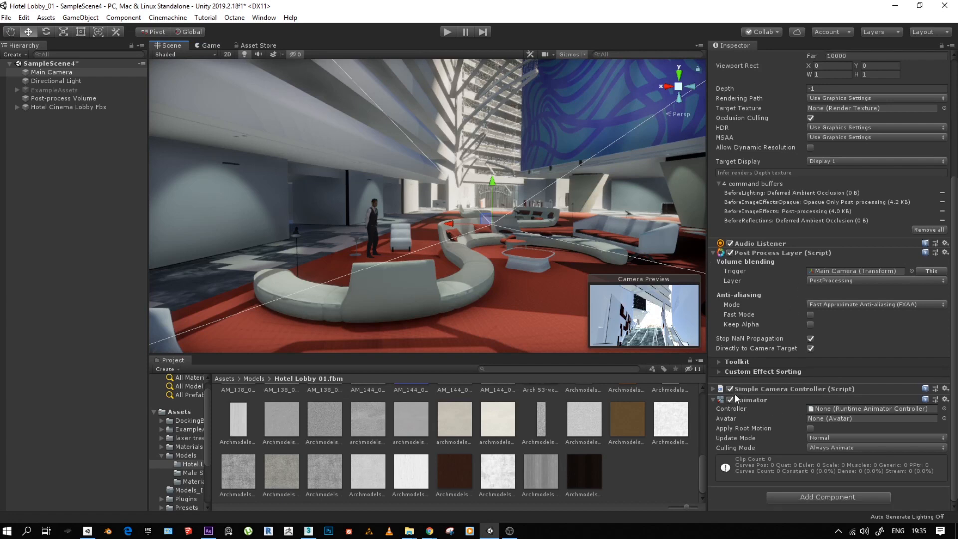
left_click(730, 253)
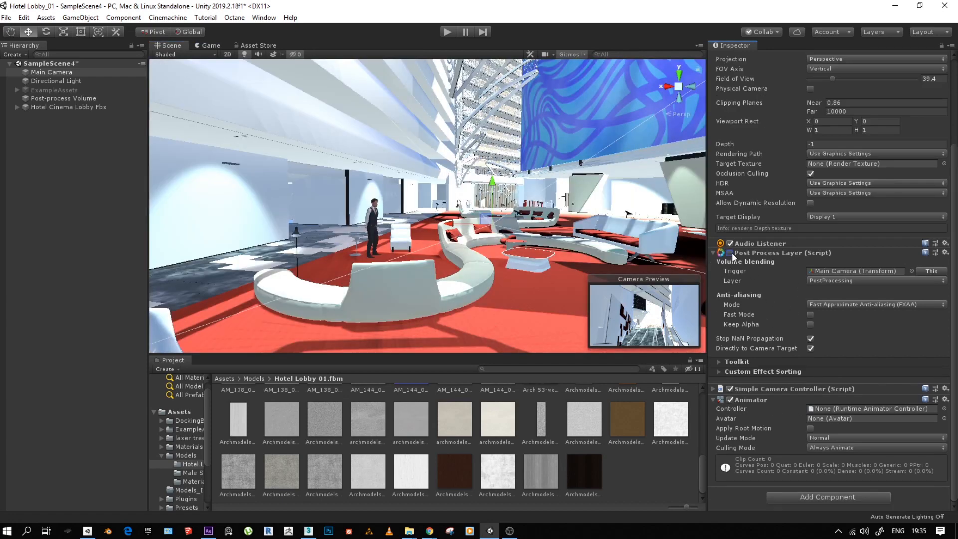
left_click(730, 252)
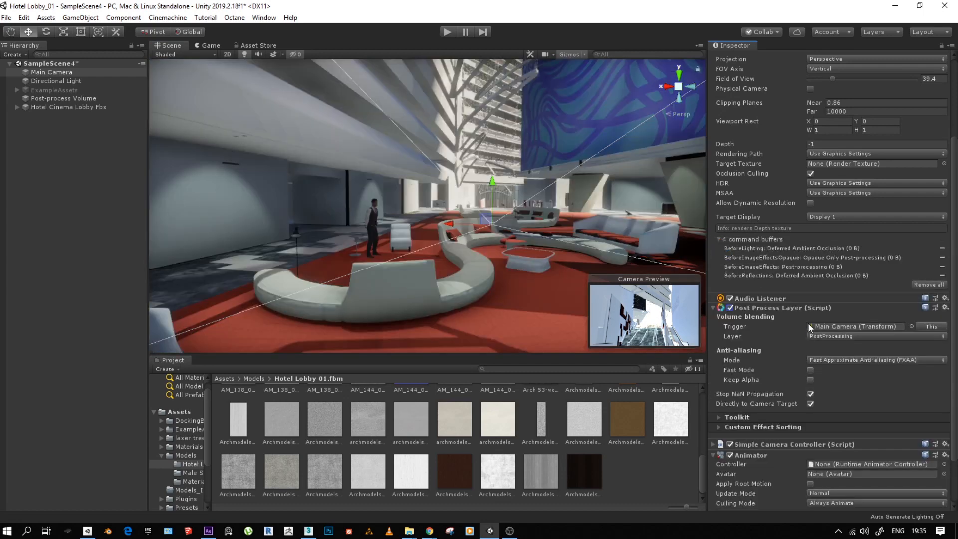
scroll(835, 323, "down", 2)
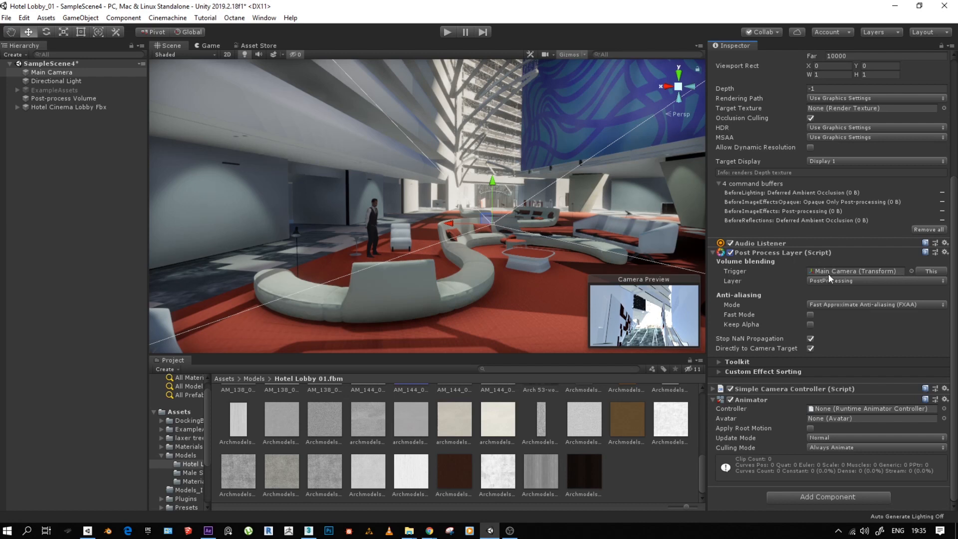
left_click_drag(67, 71, 847, 271)
- Add a new camera to the scene and set its target display to Display 2
left_click(88, 19)
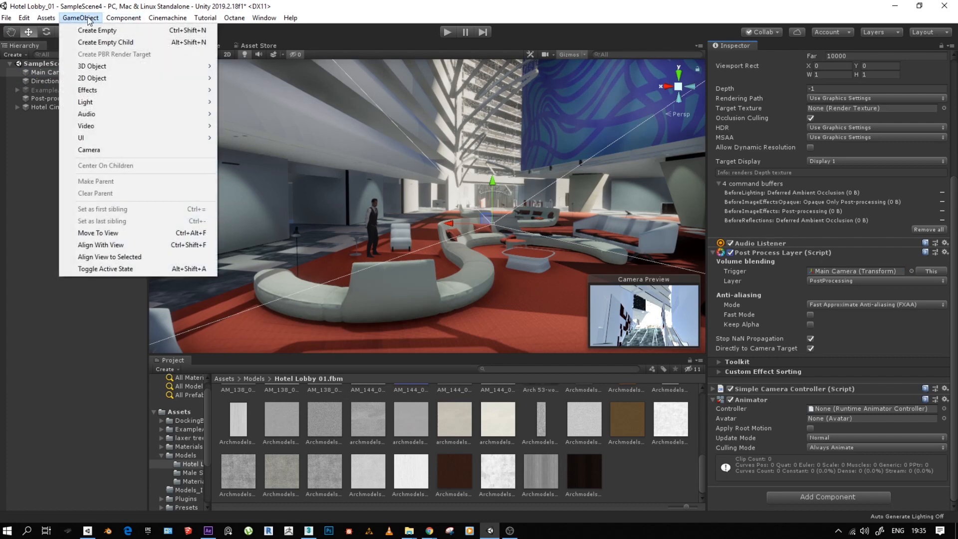
left_click(94, 149)
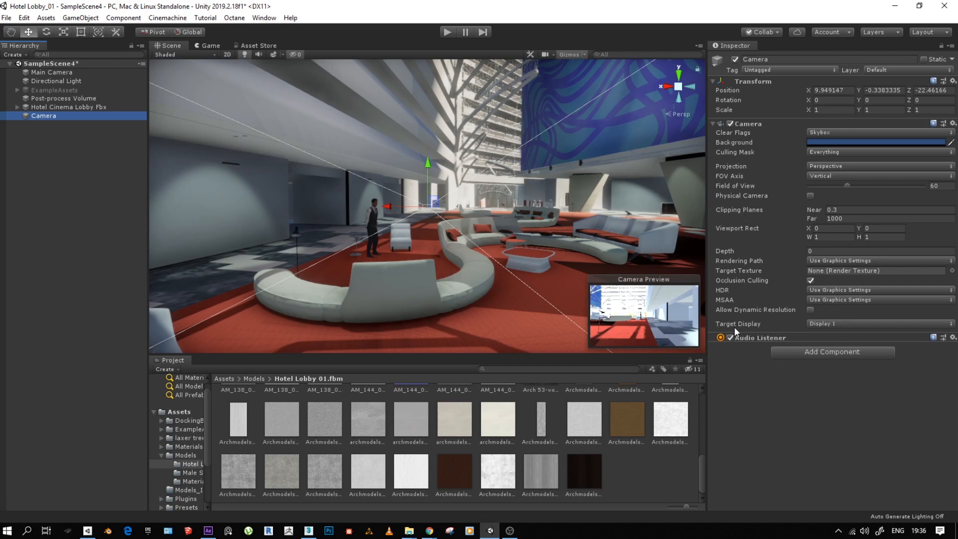
left_click(817, 324)
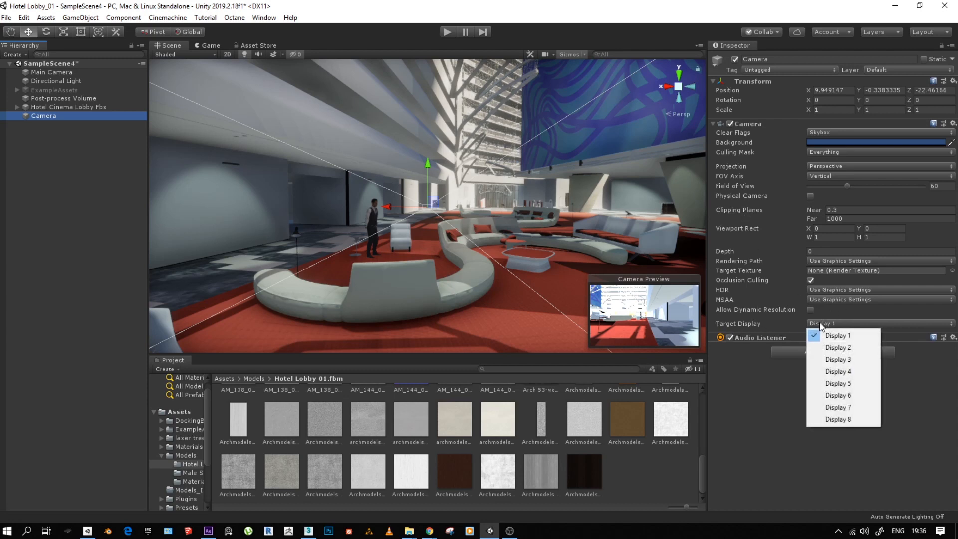
left_click(836, 349)
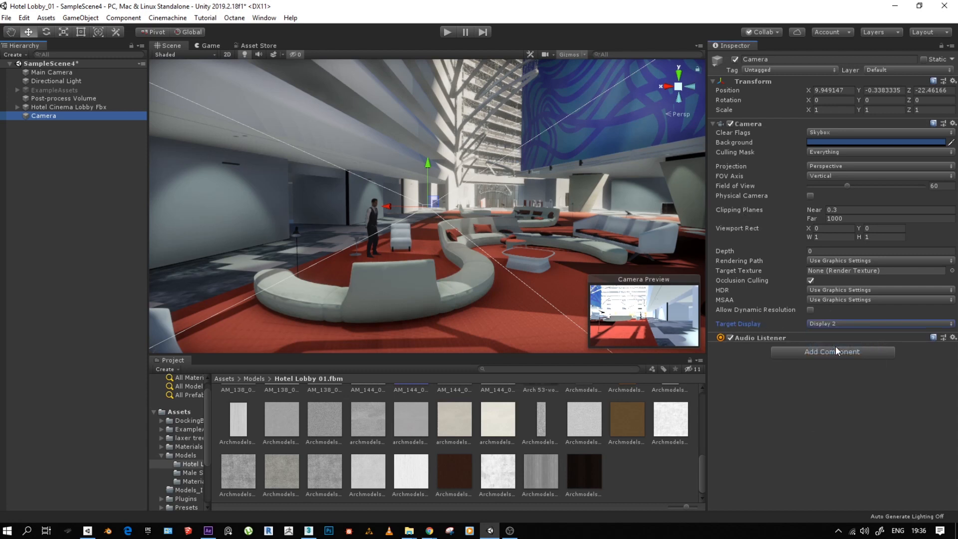
- Preview the new camera in the Game view on Display 2, and return to the Scene view with that camera selected
left_click(211, 45)
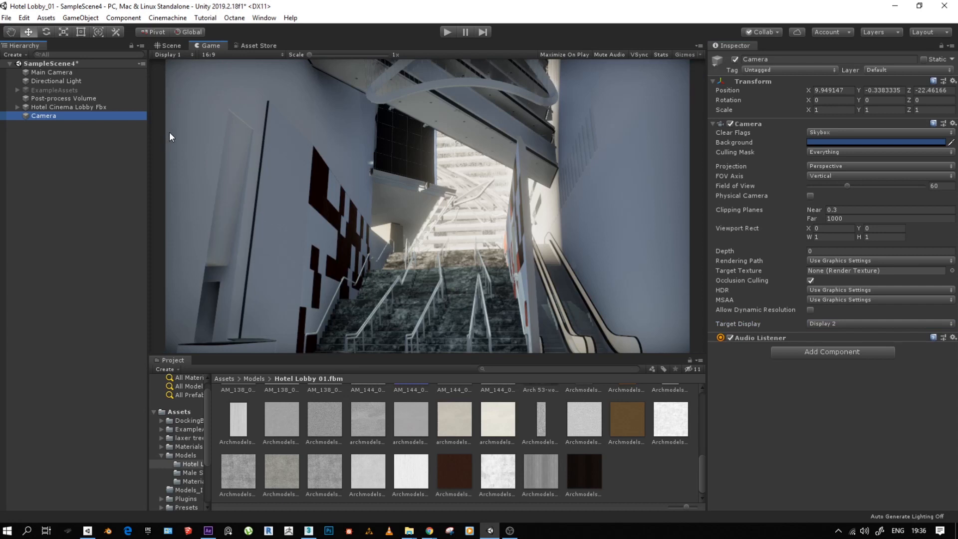
left_click(178, 57)
left_click(181, 77)
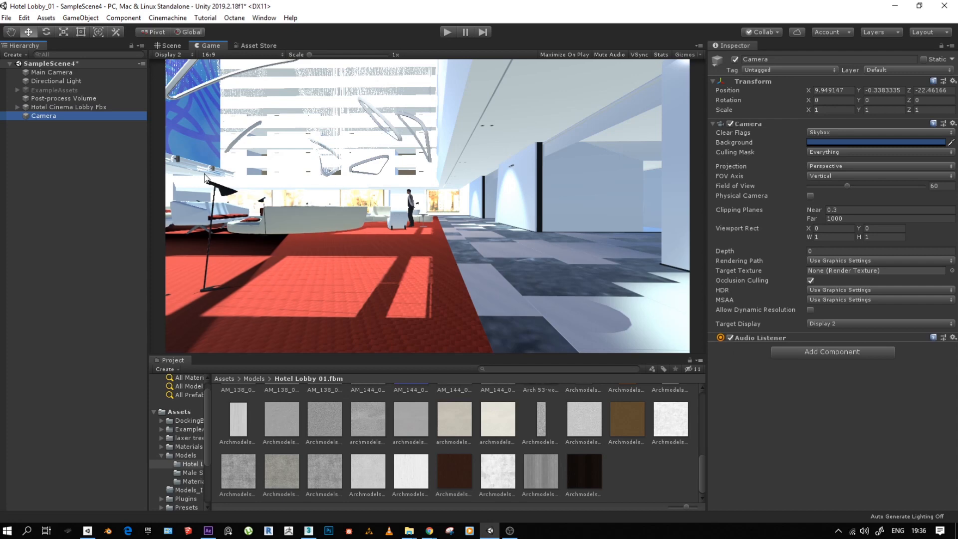
left_click(172, 46)
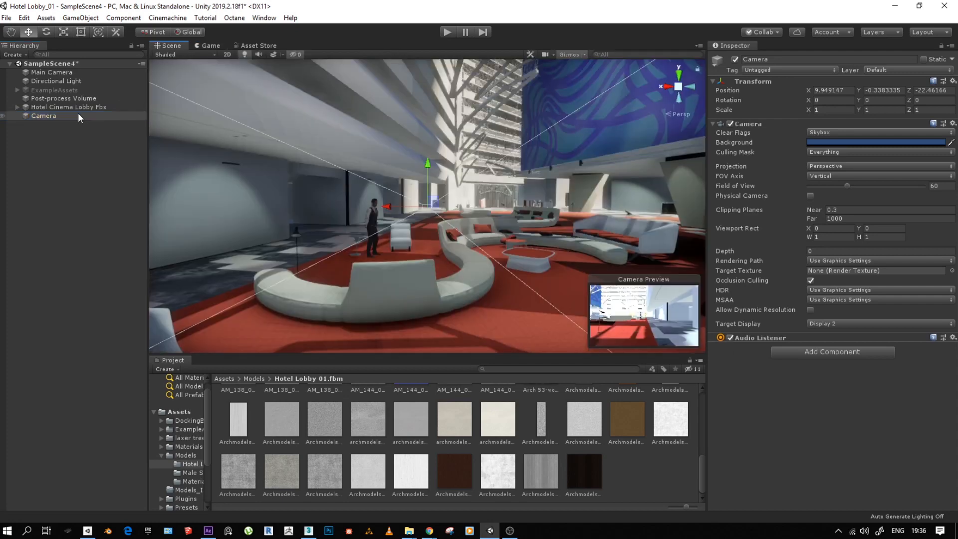
left_click(46, 76)
left_click(40, 115)
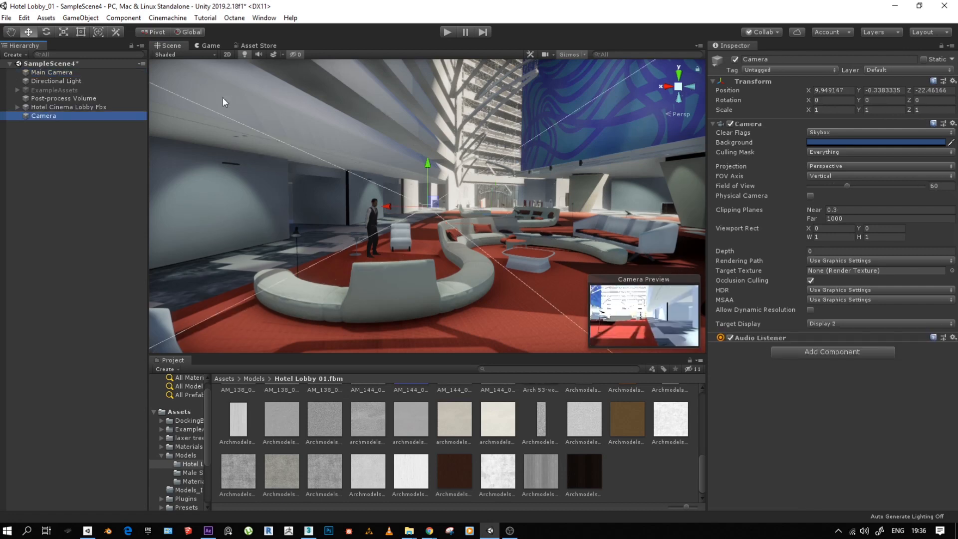
- Alternate the Game view between Display 1 and Display 2 to compare the two cameras' pictures, ending on Display 2
left_click(205, 46)
left_click(170, 54)
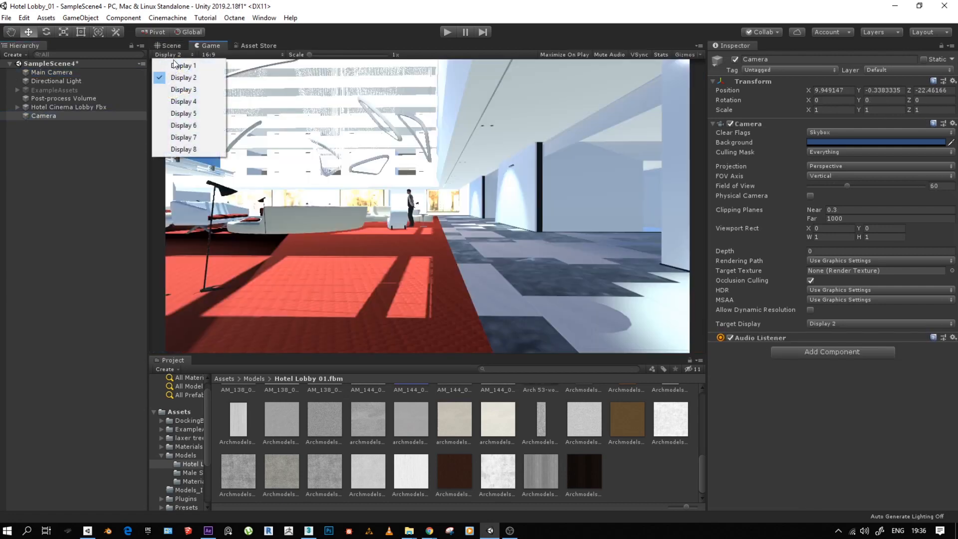
left_click(177, 64)
left_click(179, 56)
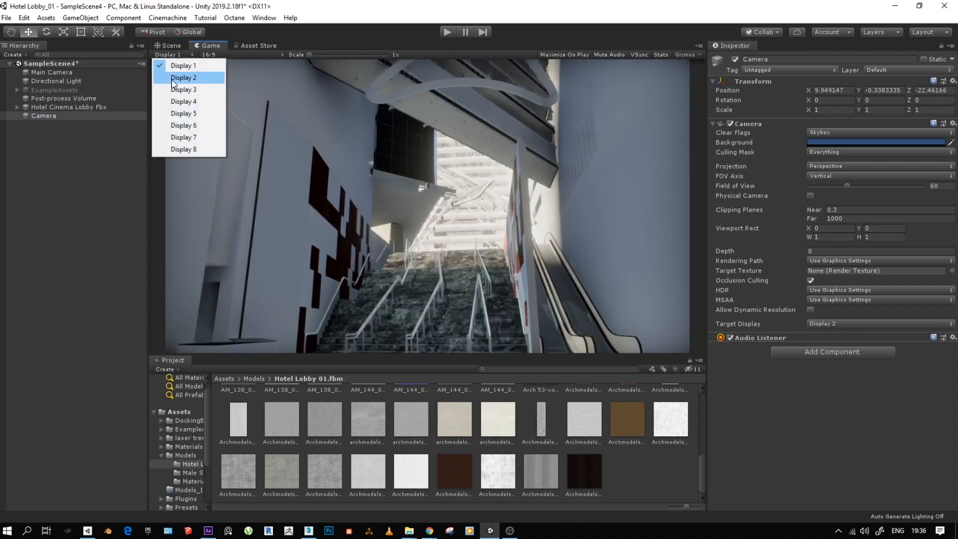
left_click(175, 79)
left_click(176, 55)
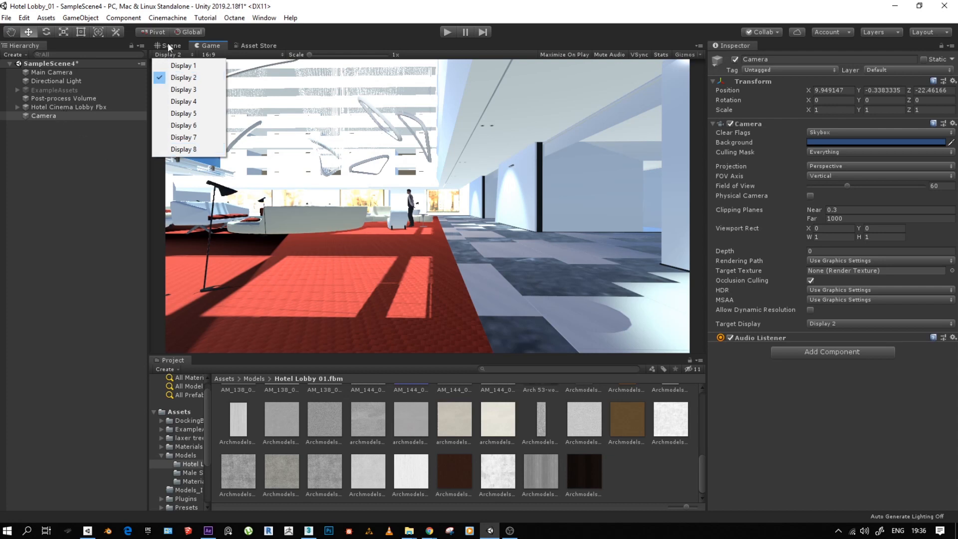
left_click(176, 65)
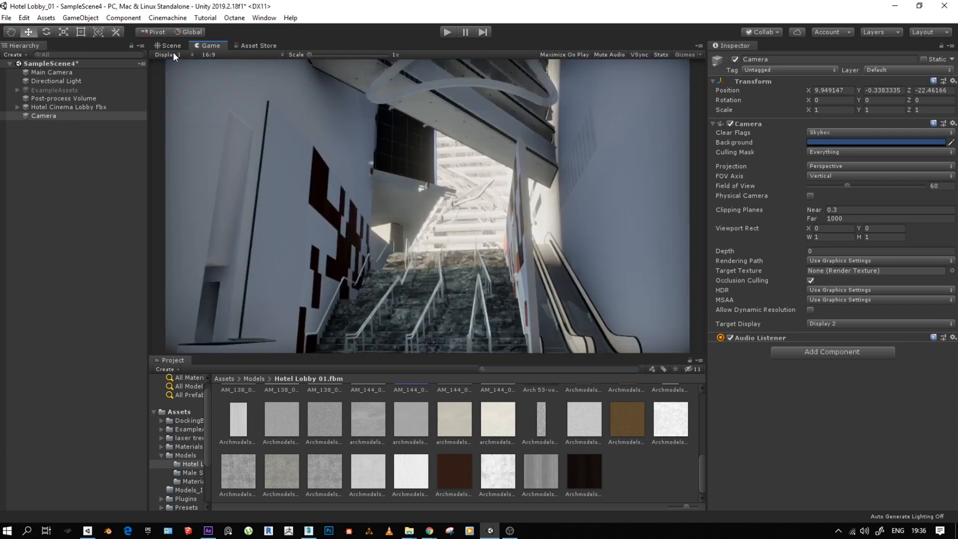
left_click(172, 53)
left_click(181, 78)
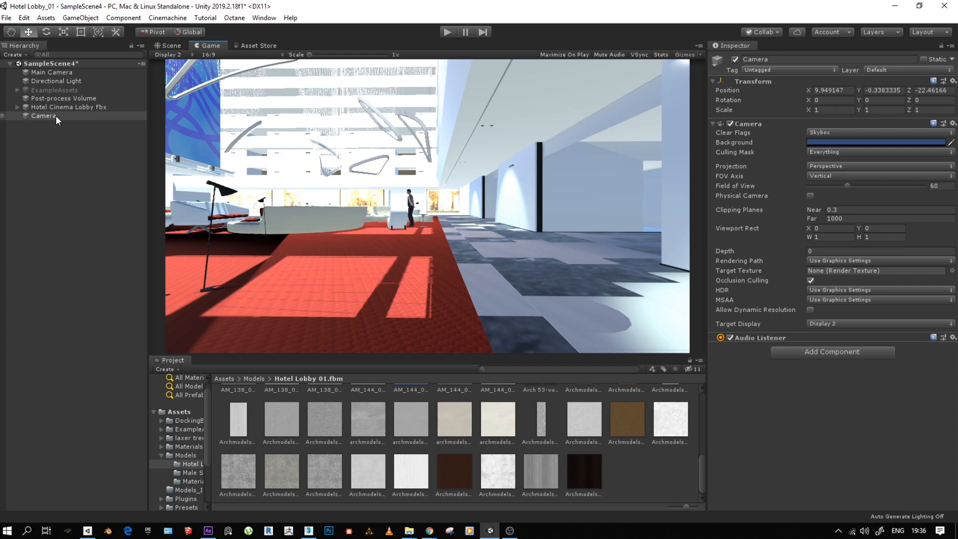
- Compare the Main Camera's components with those of the newly added camera
left_click(44, 75)
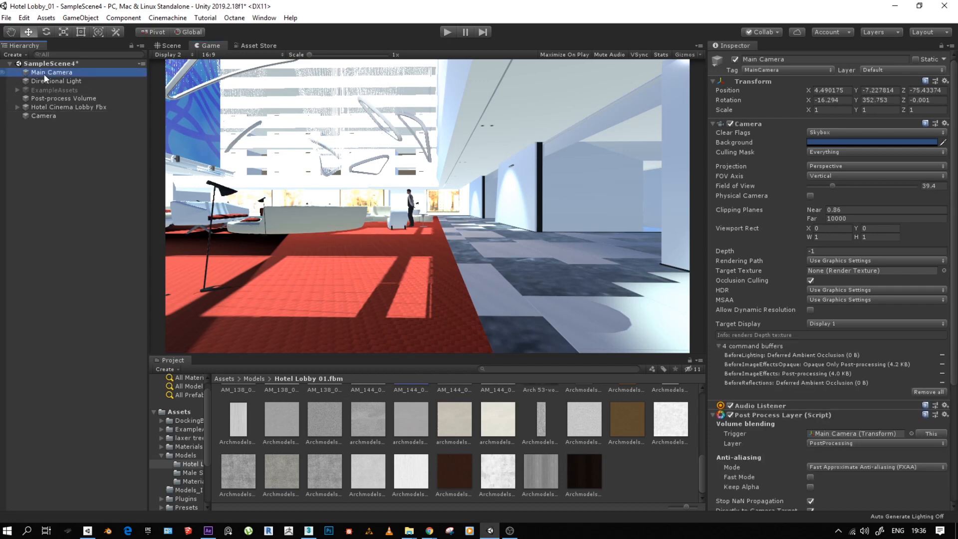
scroll(776, 351, "down", 5)
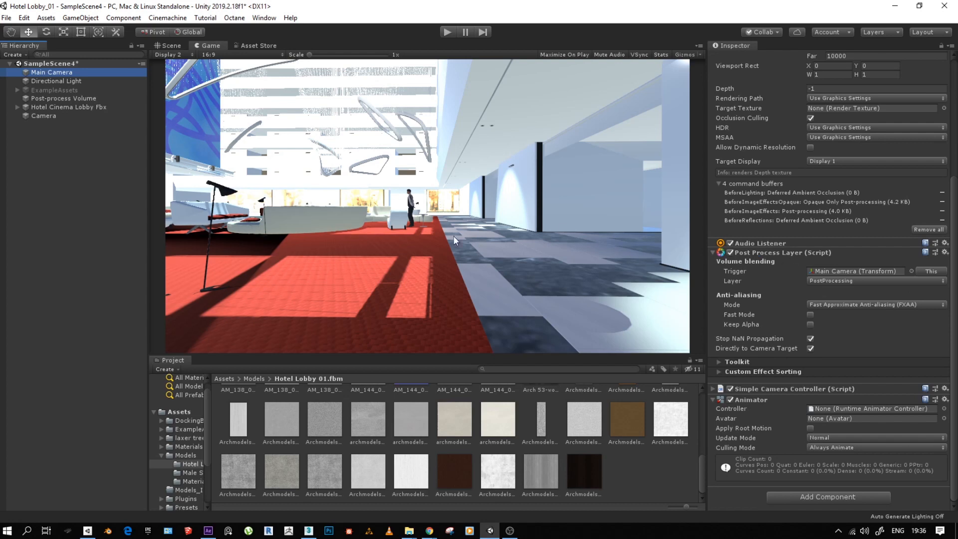
left_click(44, 116)
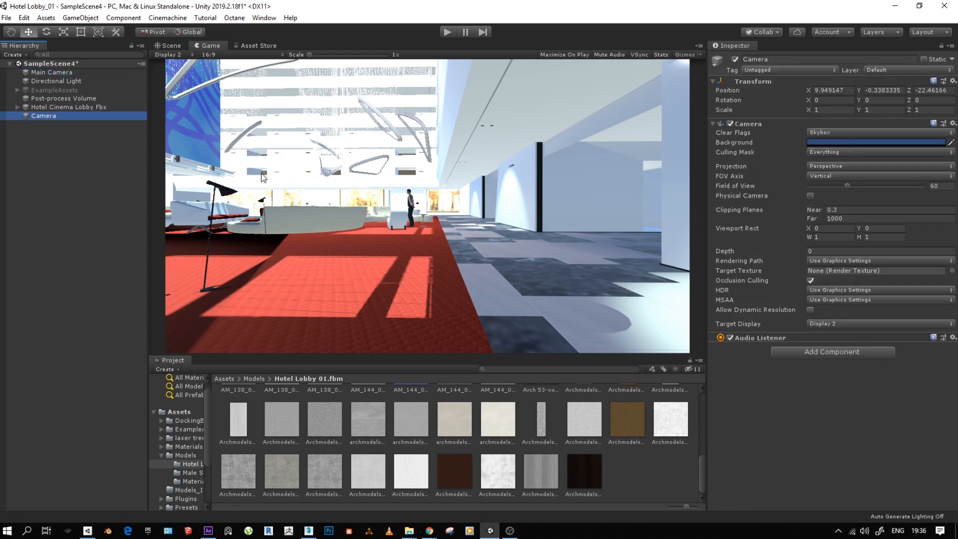
- Copy the Post Process Layer component from Main Camera
left_click(54, 72)
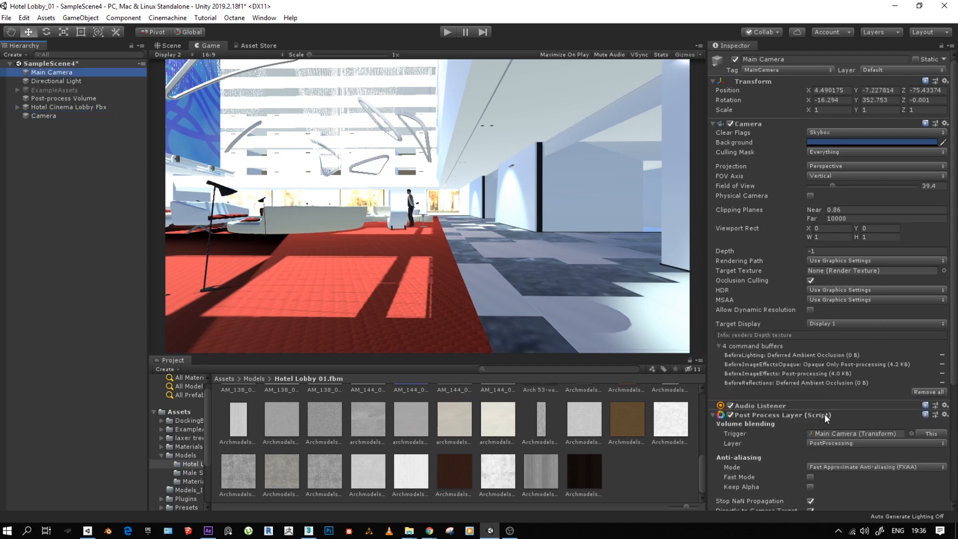
scroll(824, 414, "down", 5)
left_click(944, 252)
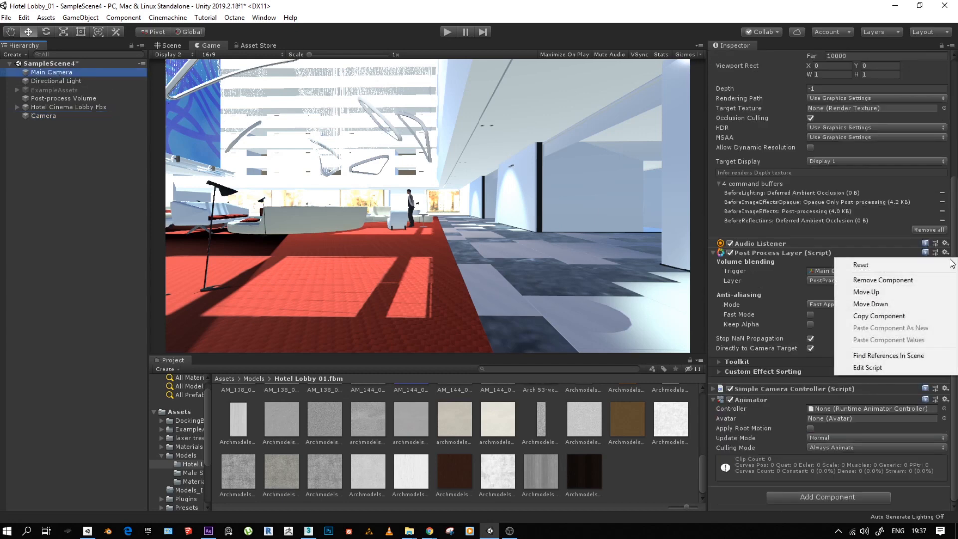
left_click(892, 316)
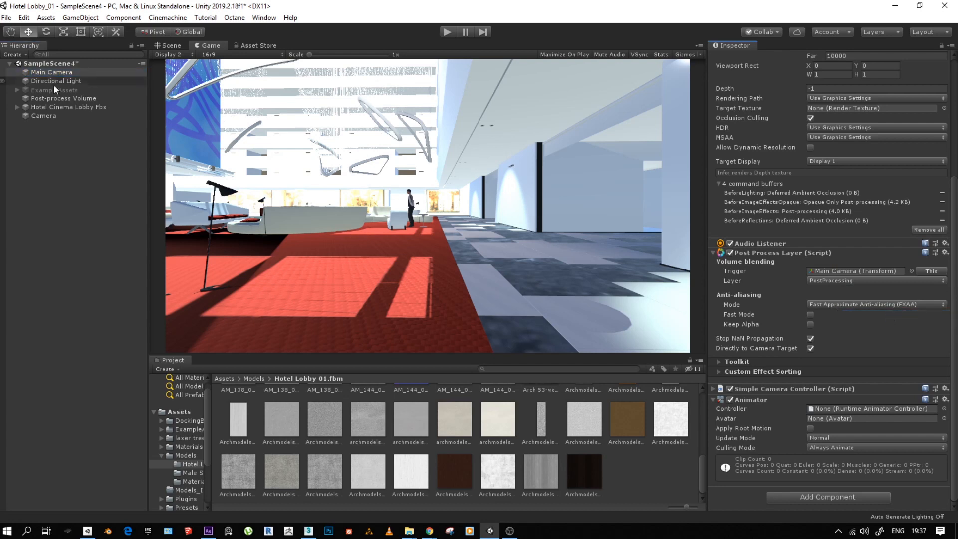
- Rename the newly added camera as Camera 2
left_click(44, 116)
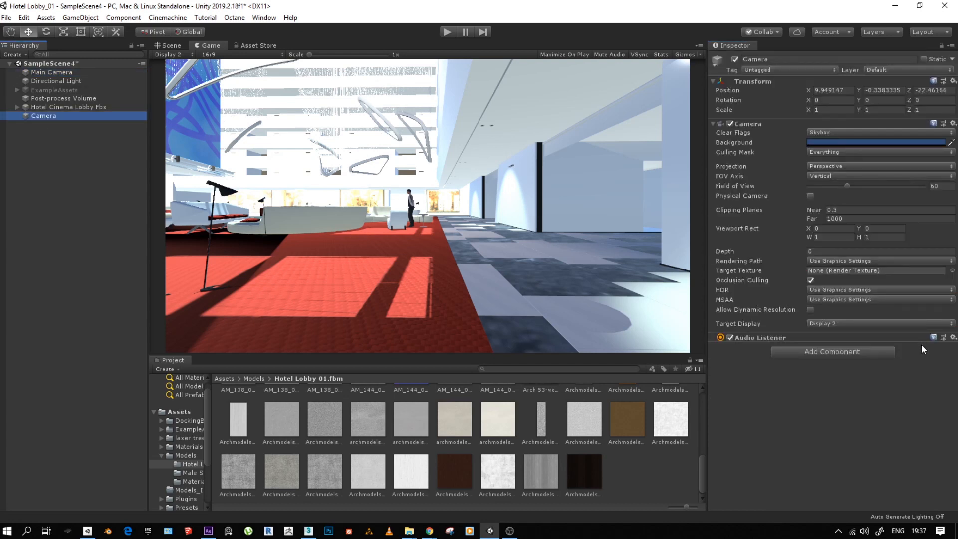
left_click(55, 116)
left_click(63, 116)
type("2")
key("Return")
- Paste the copied Post Process Layer as a new component on Camera 2, and compare the picture with it off and on
left_click(952, 337)
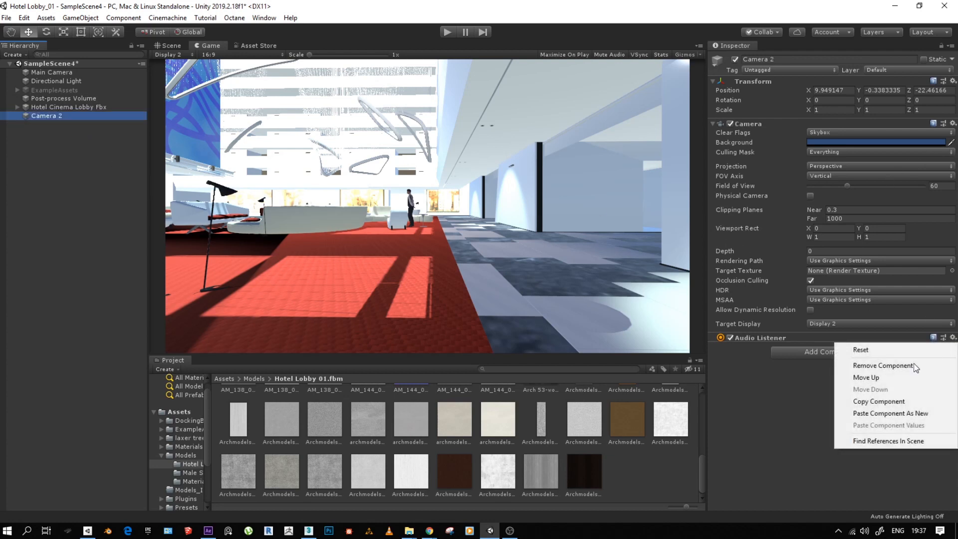
left_click(874, 411)
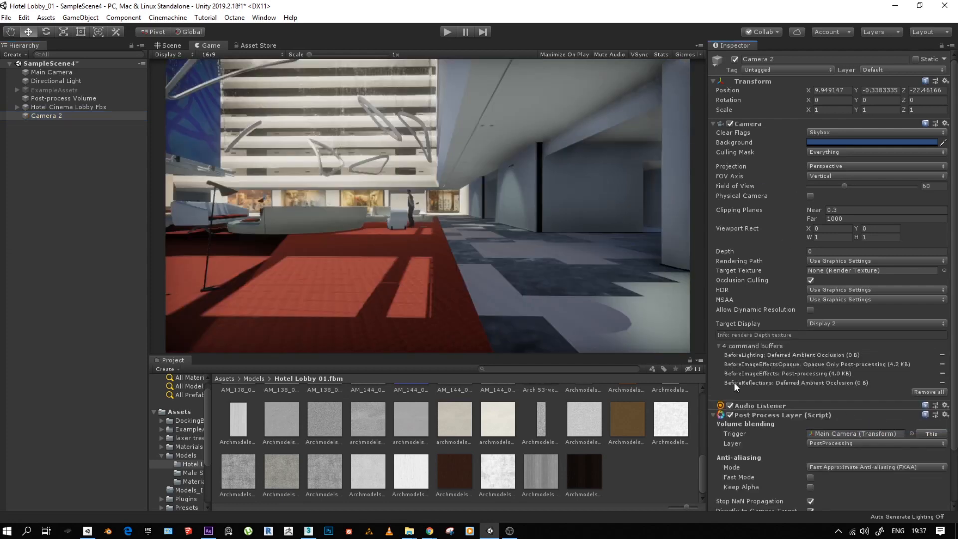
left_click(730, 415)
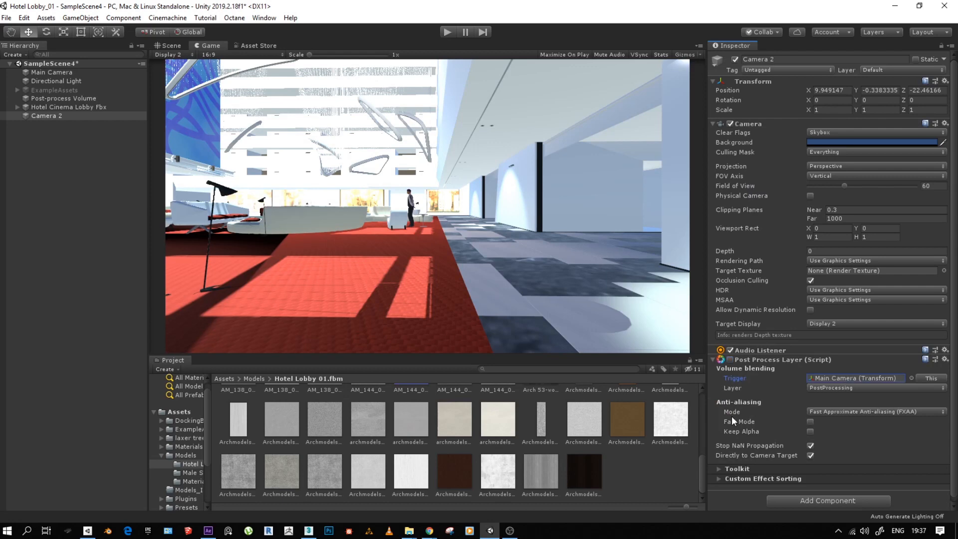
left_click(729, 359)
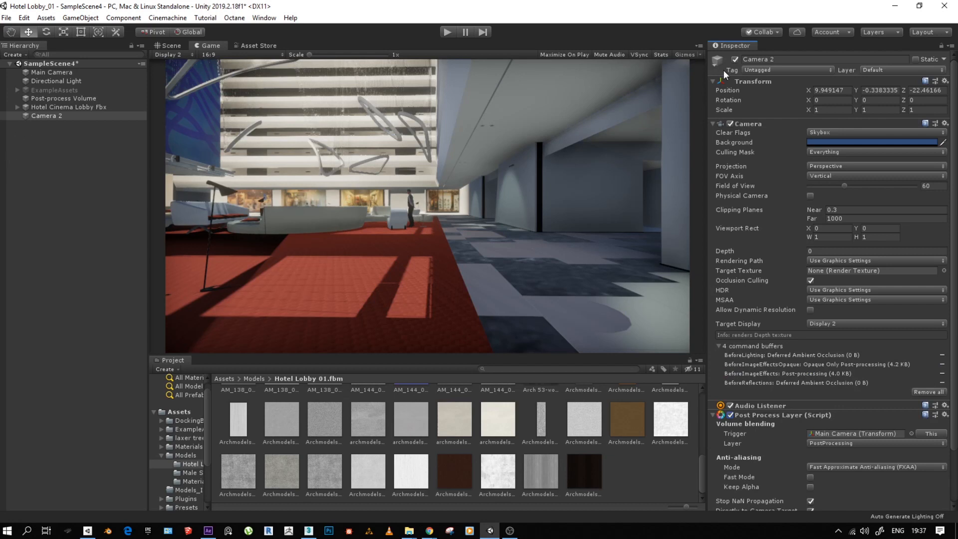
- Deactivate Camera 2 and set the Game view to Display 1
left_click(734, 59)
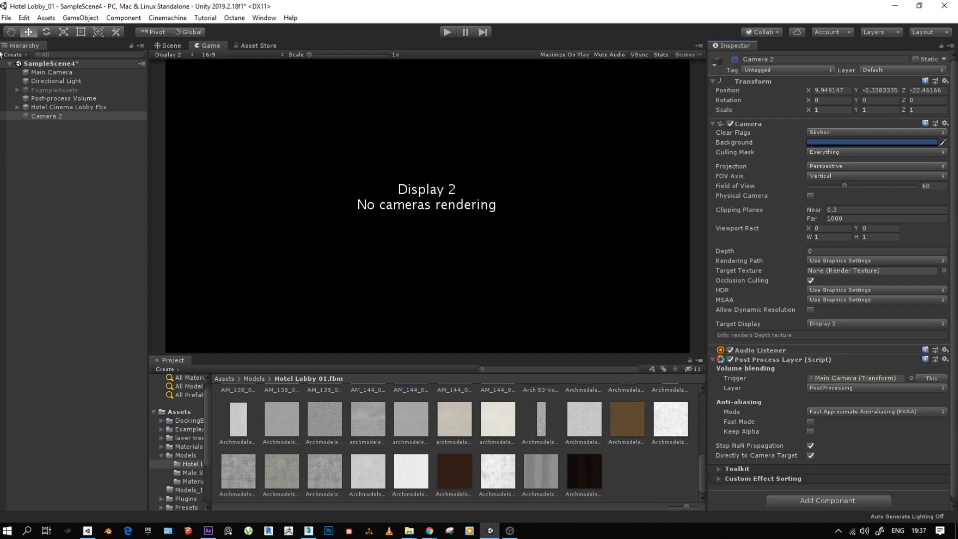
left_click(185, 55)
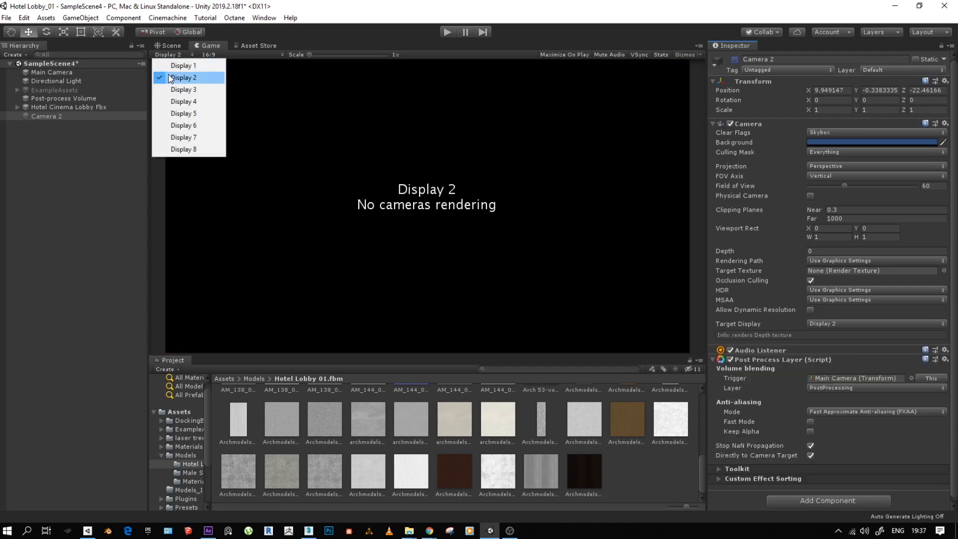
left_click(181, 66)
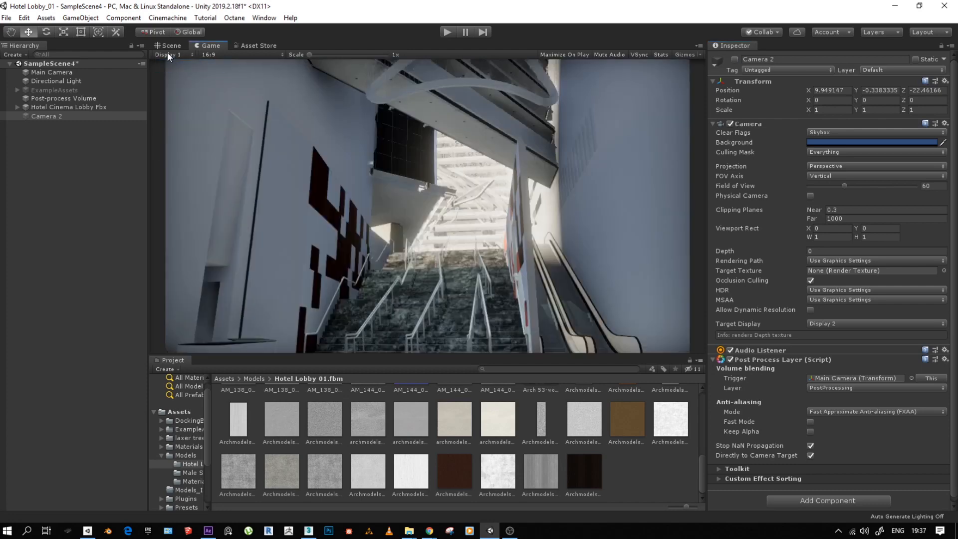
- Return to the Scene view and select Main Camera
left_click(169, 46)
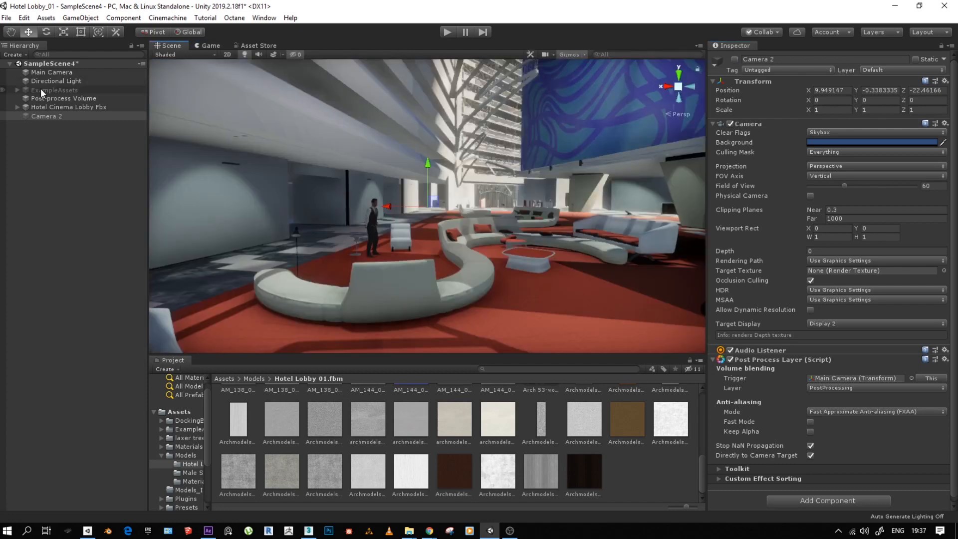
left_click(58, 105)
left_click(43, 116)
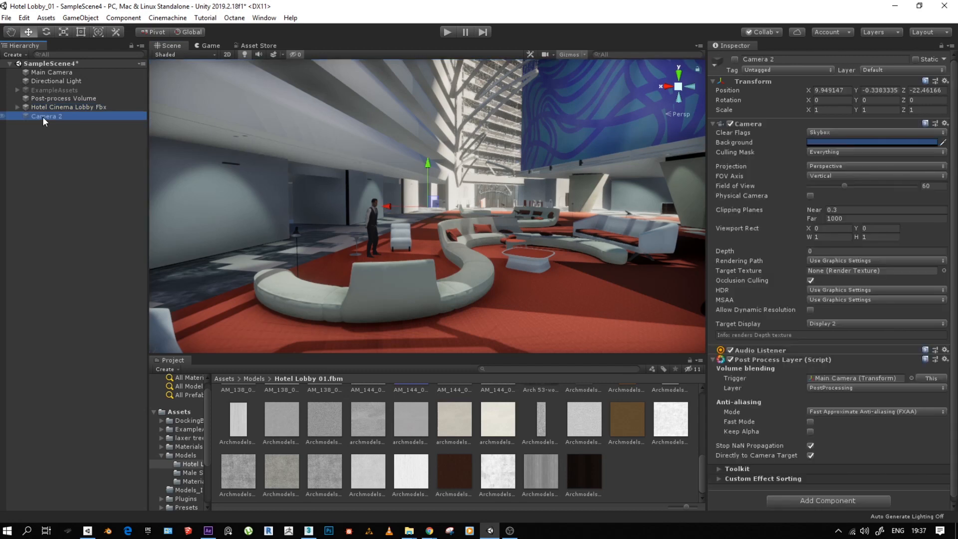
left_click(54, 72)
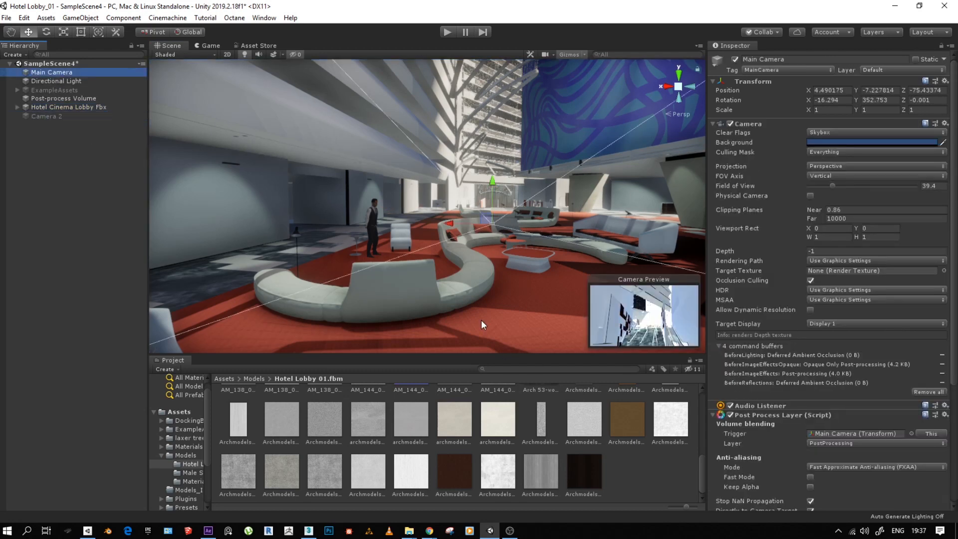
- Show the root Assets folder and dock the Project window beneath the Hierarchy to enlarge the viewport
left_click(223, 378)
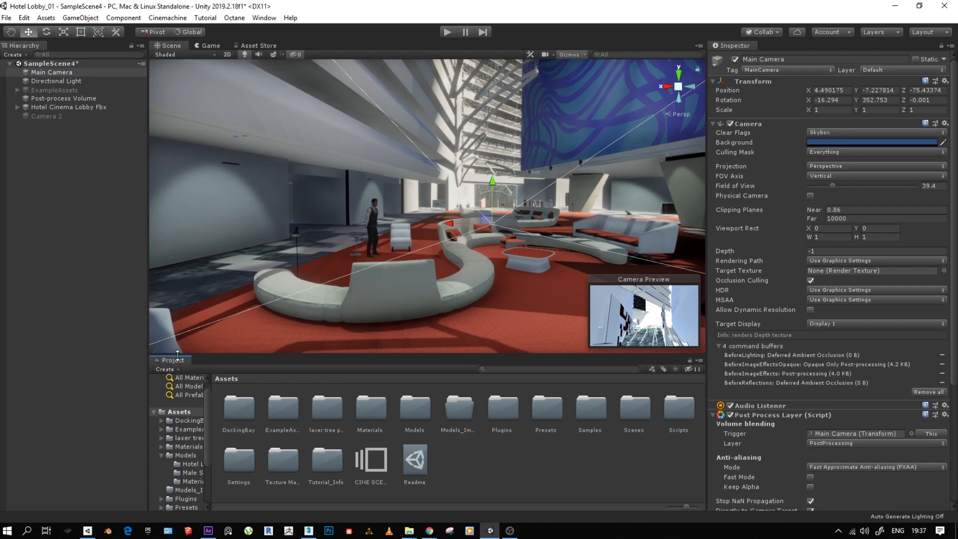
left_click_drag(170, 360, 82, 420)
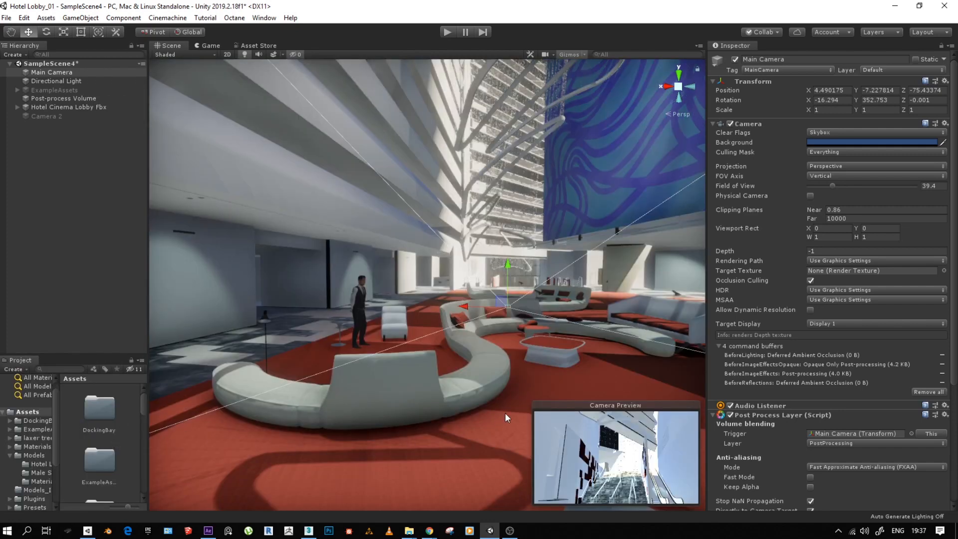
- Check the Main Camera's picture in the enlarged Game view, and return to the Scene view
left_click(194, 46)
left_click(170, 46)
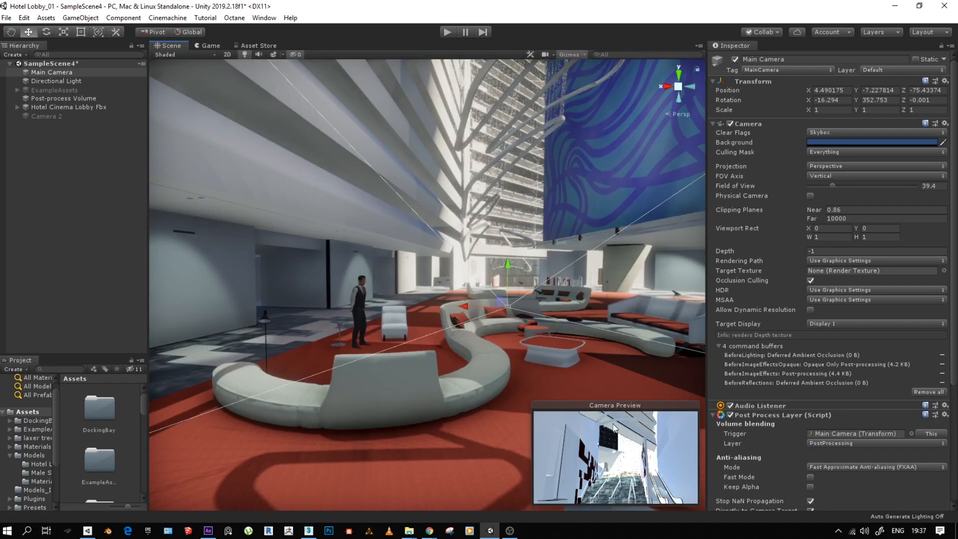
left_click(216, 44)
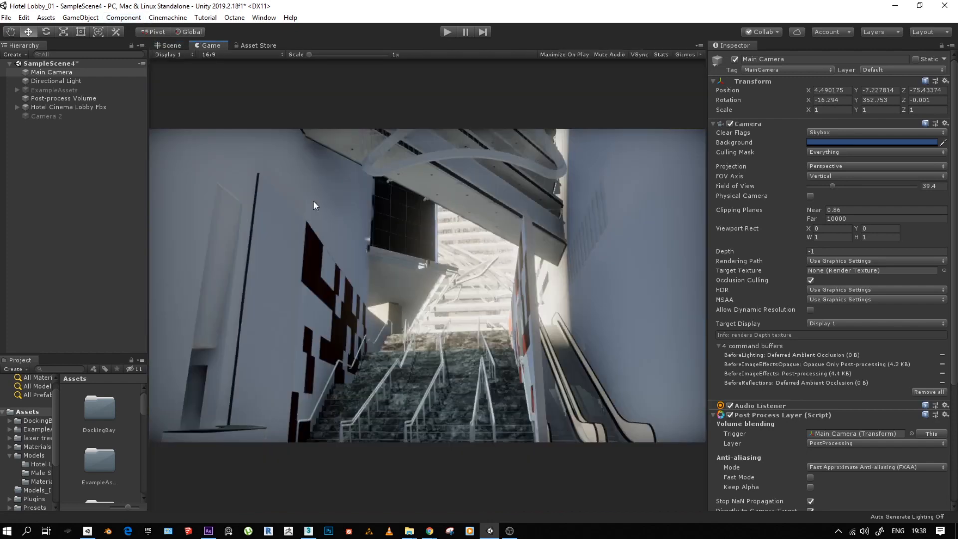
left_click(172, 46)
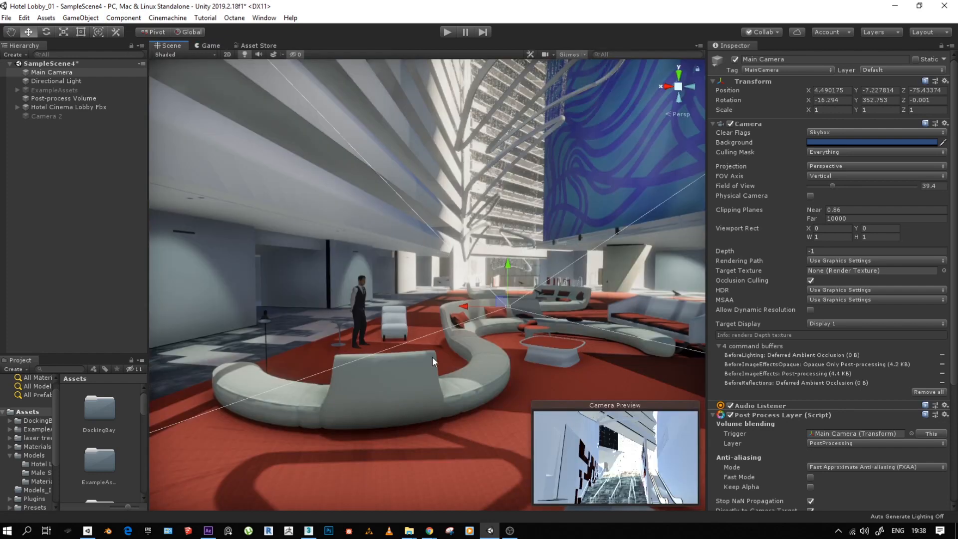
- Narrow the Inspector to give the Scene view of the lobby more width
scroll(408, 337, "down", 6)
scroll(403, 331, "up", 2)
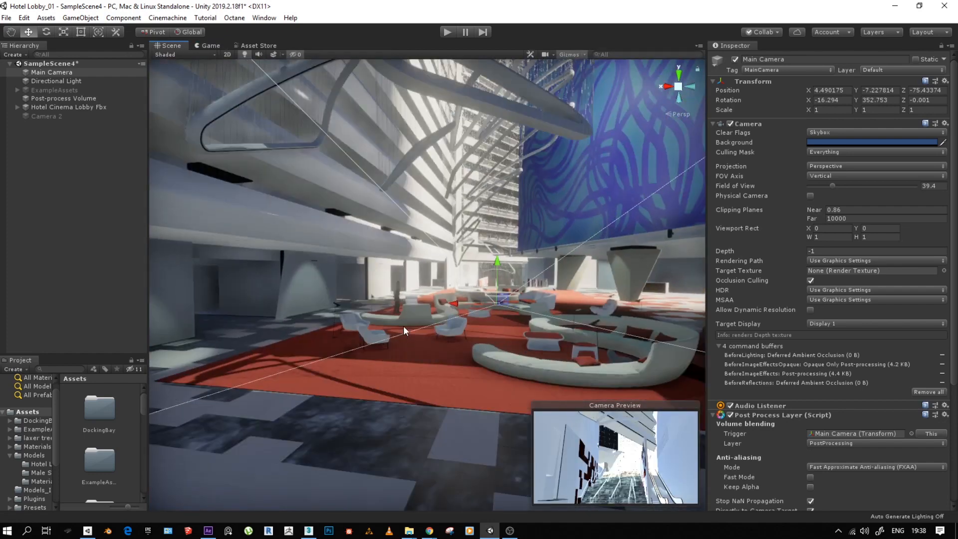
scroll(403, 325, "up", 4)
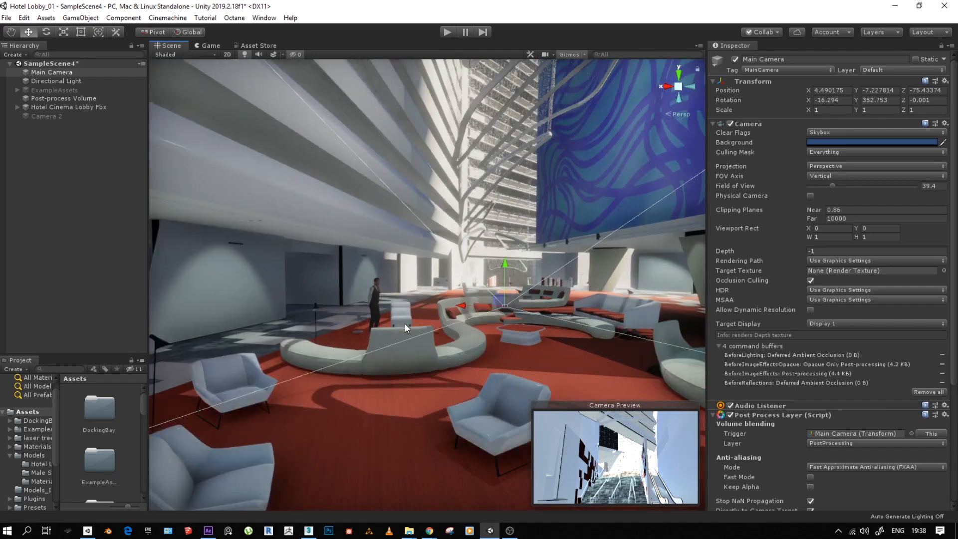
left_click_drag(706, 250, 807, 252)
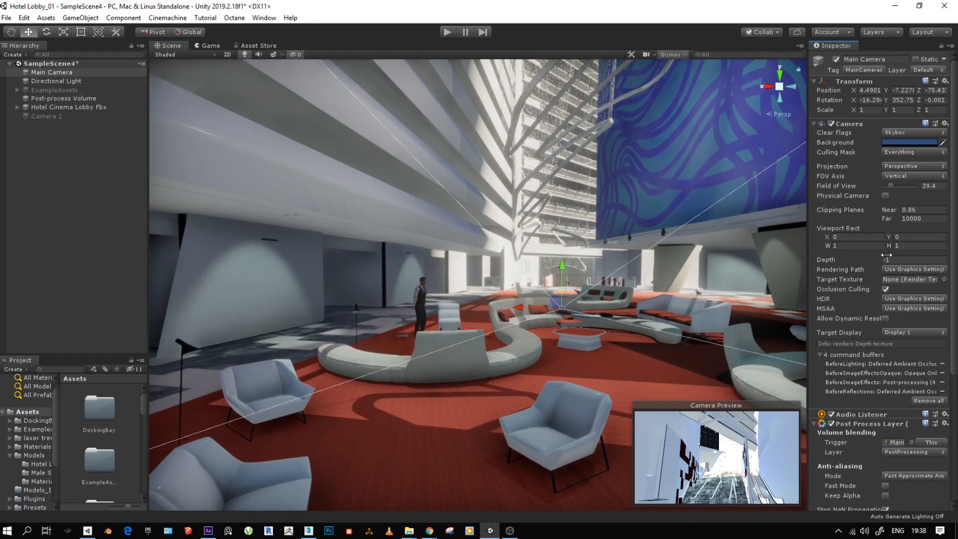
scroll(474, 296, "down", 3)
scroll(451, 316, "up", 2)
- Focus the Scene view on a chair across the lobby and examine the surrounding seating area and atrium
middle_click_drag(450, 319, 417, 292)
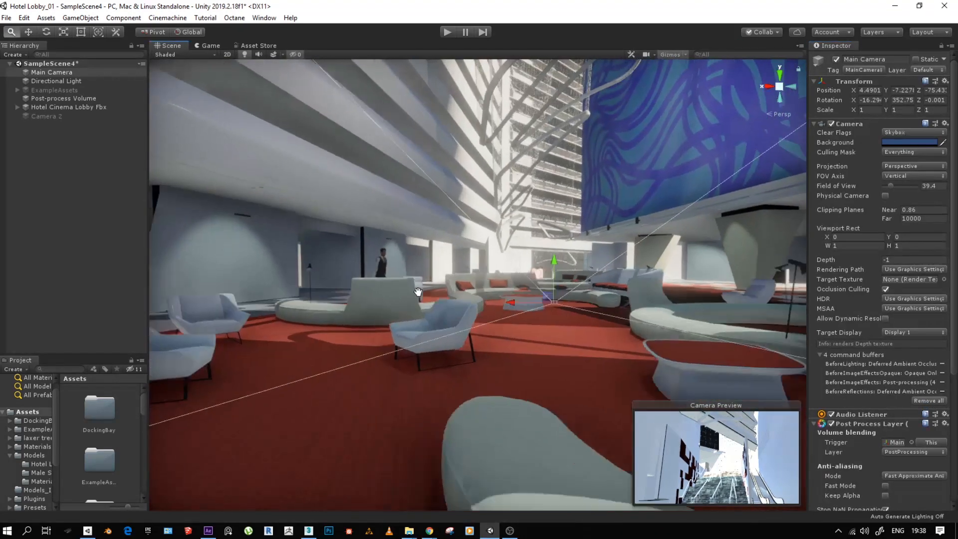
scroll(421, 294, "up", 2)
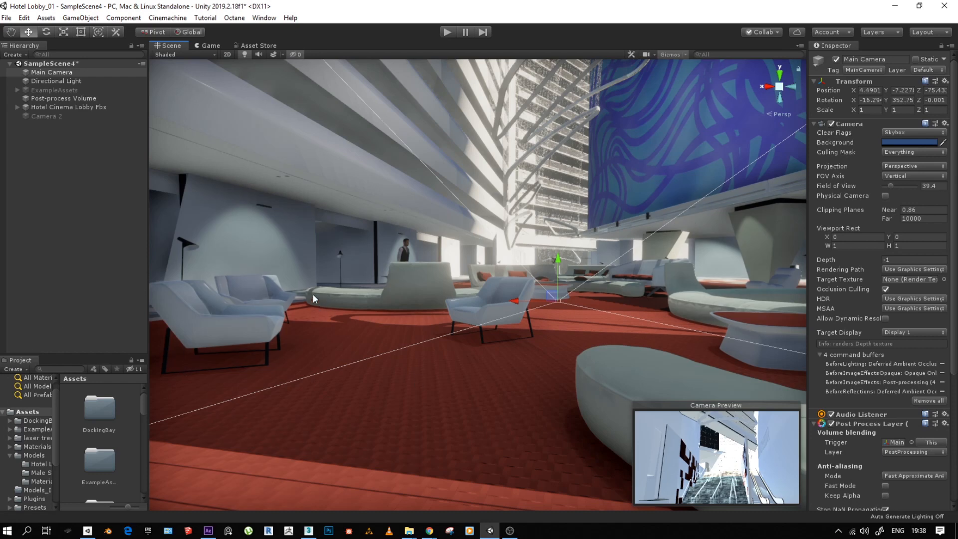
right_click_drag(313, 283, 521, 296, "alt")
middle_click_drag(521, 297, 280, 302)
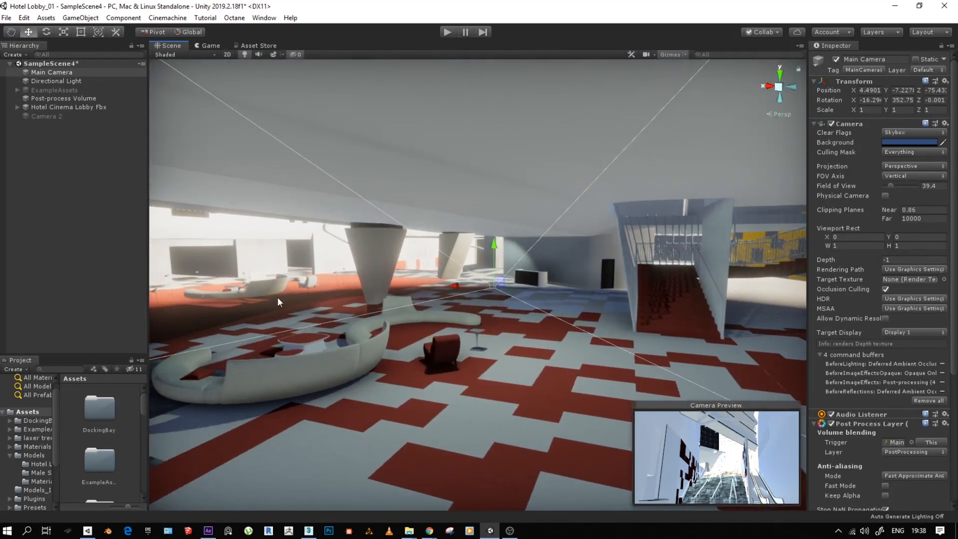
left_click(310, 285)
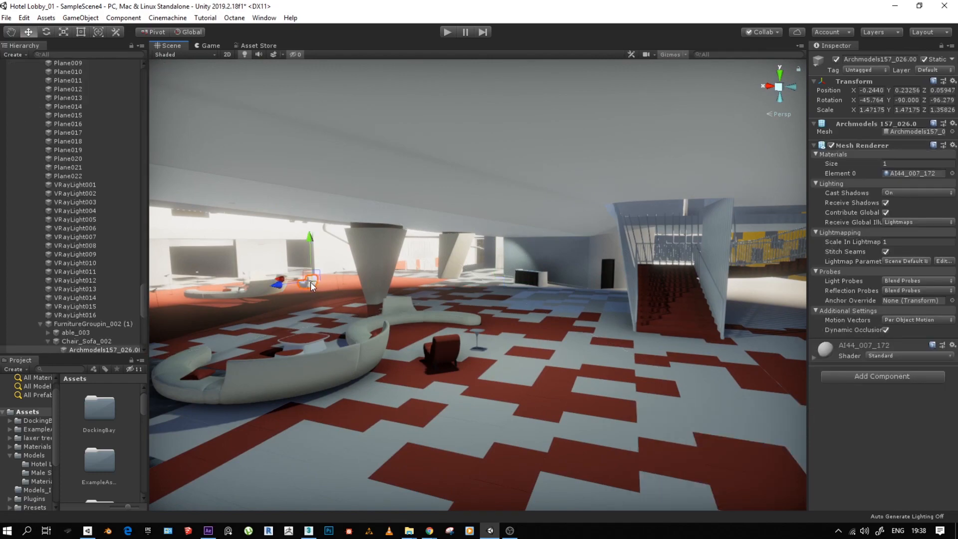
key("f")
left_click_drag(485, 299, 877, 264, "alt")
scroll(503, 258, "down", 5)
left_click_drag(452, 288, 281, 214, "alt")
middle_click_drag(282, 214, 310, 370)
left_click_drag(406, 342, 401, 450, "alt")
right_click_drag(358, 185, 58, 216, "alt")
right_click_drag(521, 280, 557, 291, "alt")
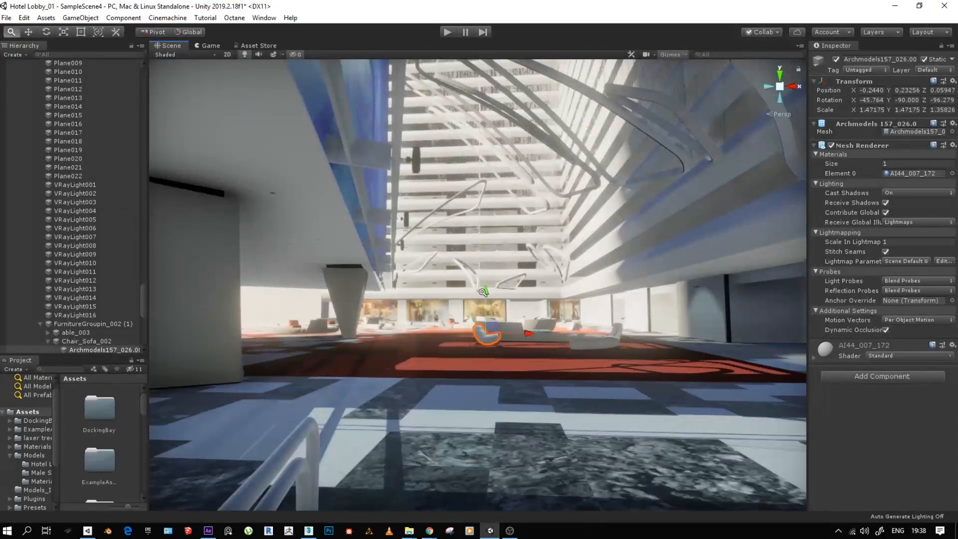
right_click_drag(482, 292, 814, 263, "alt")
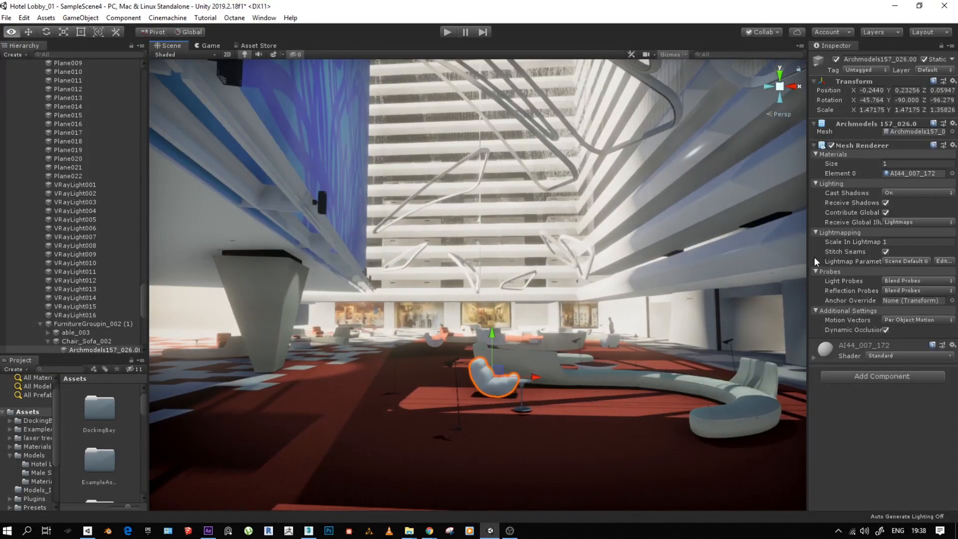
- Examine the curved sofa, carpet, columns and wall screen of the lobby from several low angles
left_click_drag(521, 321, 415, 368, "alt")
middle_click_drag(450, 331, 454, 277)
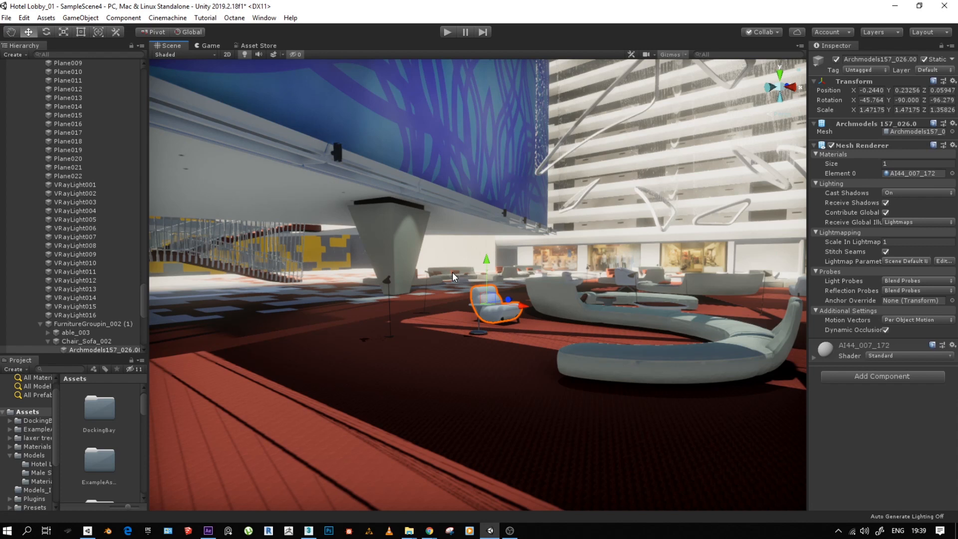
left_click_drag(499, 328, 549, 333, "alt")
right_click_drag(549, 333, 299, 339, "alt")
left_click_drag(345, 341, 409, 342, "alt")
right_click_drag(577, 326, 668, 329, "alt")
right_click_drag(532, 339, 735, 331, "alt")
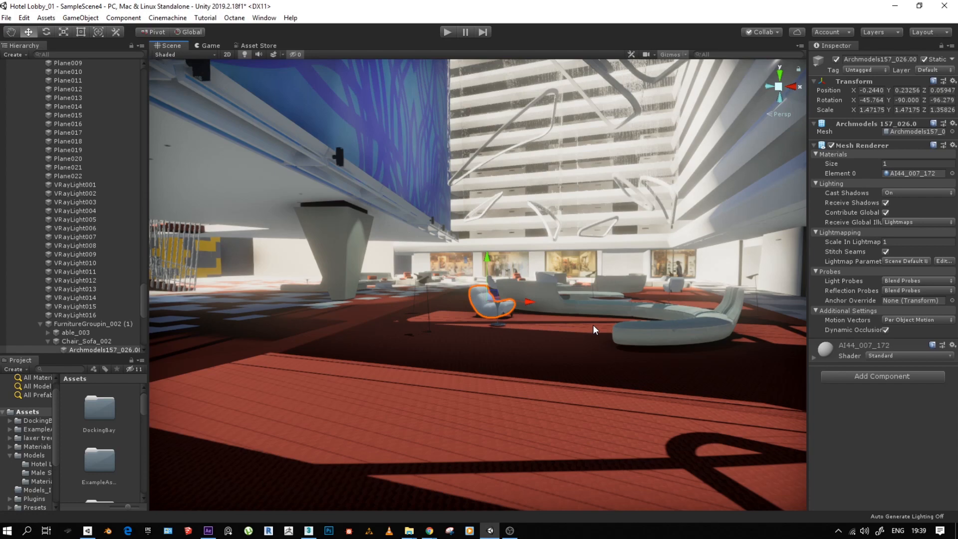
right_click_drag(580, 301, 922, 253, "alt")
right_click_drag(403, 266, 250, 369, "alt")
right_click_drag(434, 367, 726, 295, "alt")
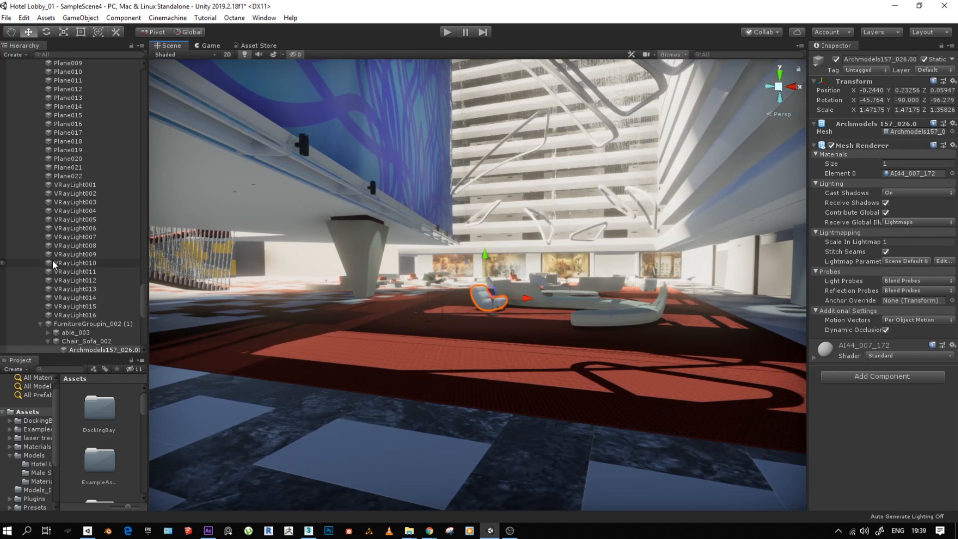
- Inspect several VRayLight objects from VRayLight010 up to VRayLight001, and collapse the Hotel Cinema Lobby Fbx hierarchy
left_click(72, 264)
left_click(70, 253)
left_click(65, 236)
left_click(69, 211)
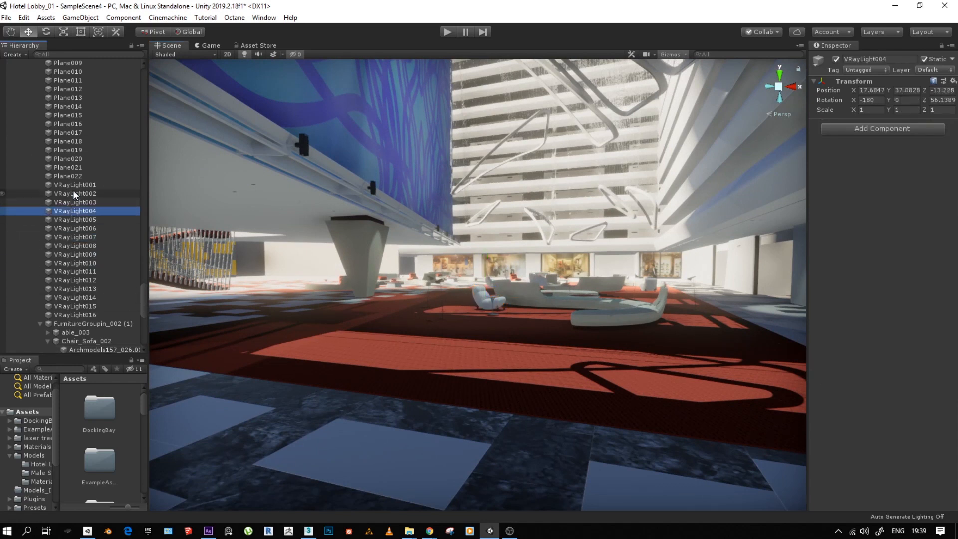
left_click(72, 183)
left_click_drag(142, 298, 162, 57)
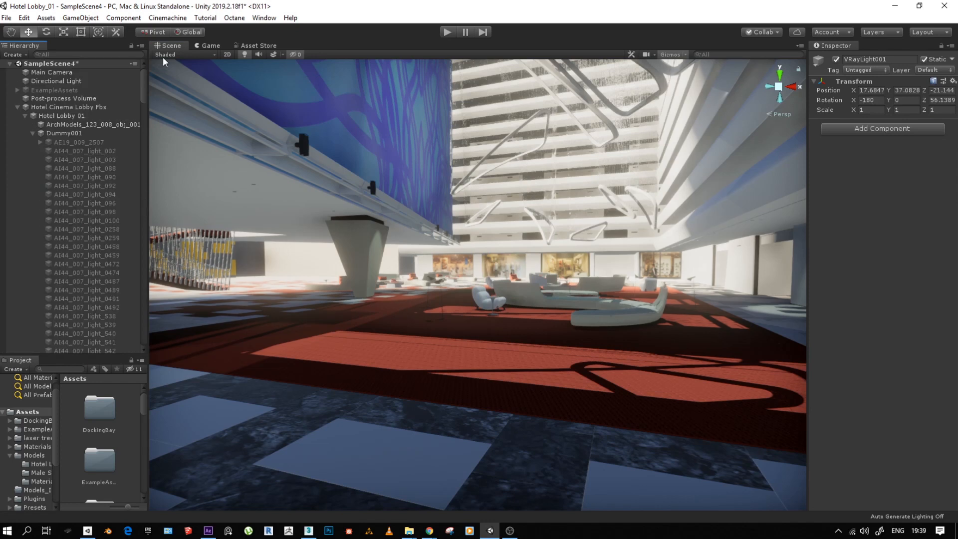
left_click(17, 107)
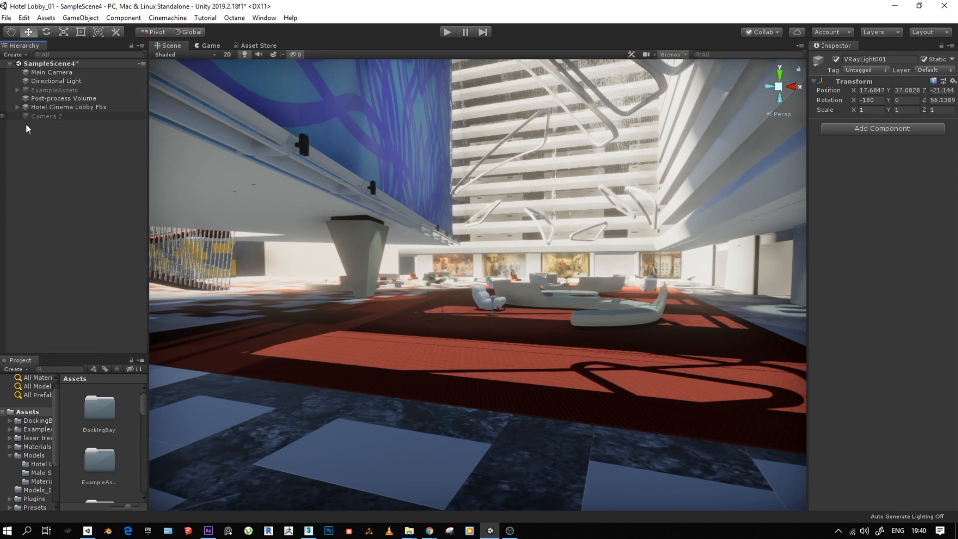
- Set the Directional Light's rotation to 35.67 on X and 103.2 on Y
mouse_move(491, 331)
left_mouse_down("alt")
mouse_move(494, 354)
mouse_move(495, 340)
left_mouse_up("alt")
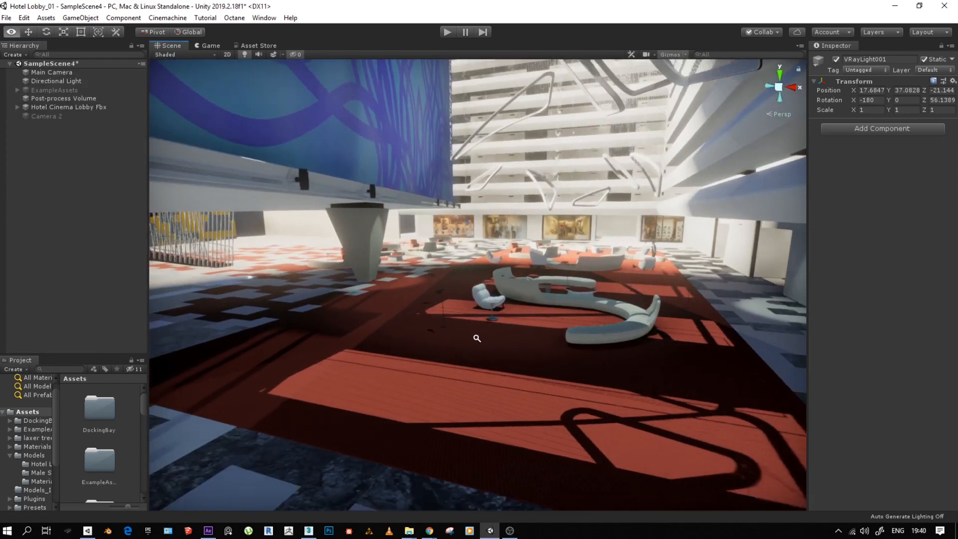
right_click_drag(496, 339, 550, 293, "alt")
left_click_drag(551, 293, 552, 270, "alt")
right_click_drag(320, 285, 339, 334, "alt")
left_click_drag(420, 346, 436, 348, "alt")
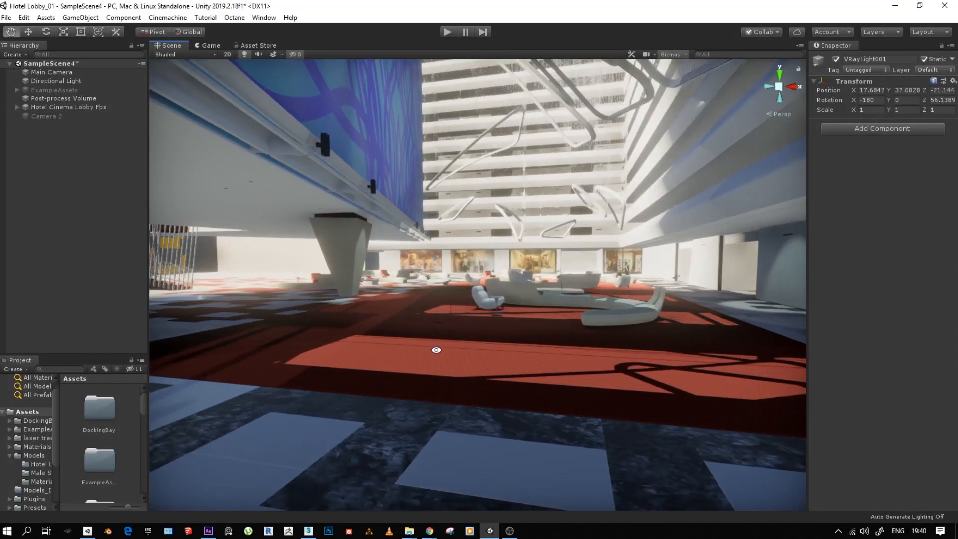
left_click(53, 100)
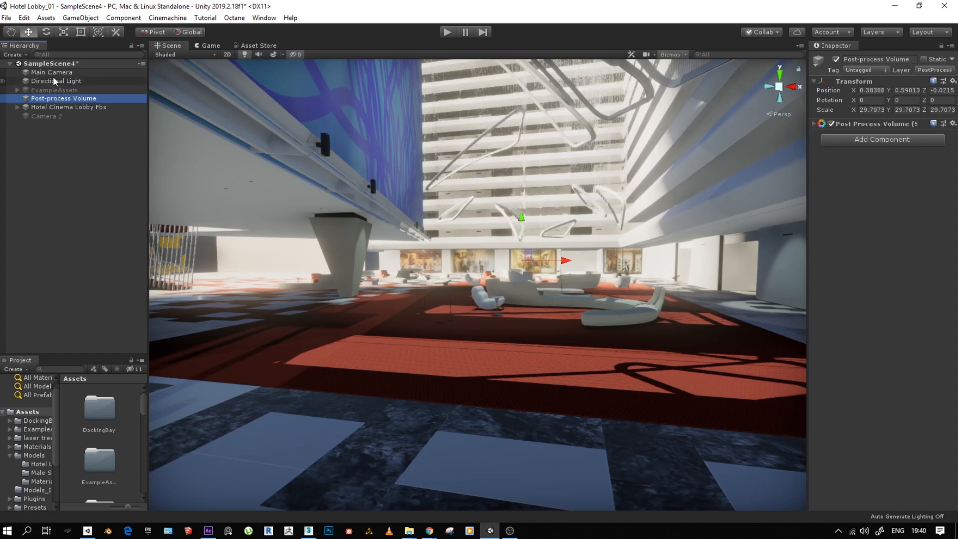
left_click(52, 78)
left_click_drag(853, 100, 216, 88)
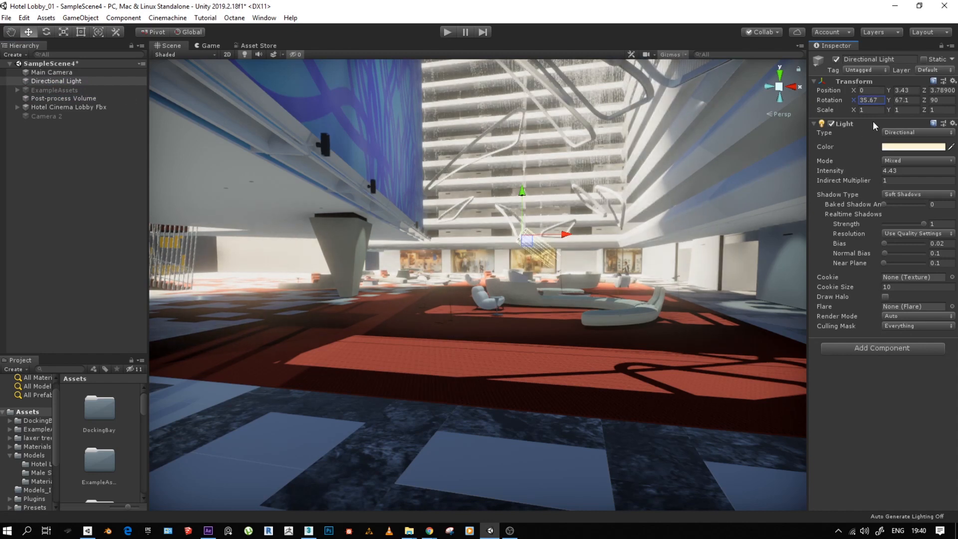
left_click_drag(888, 100, 87, 102)
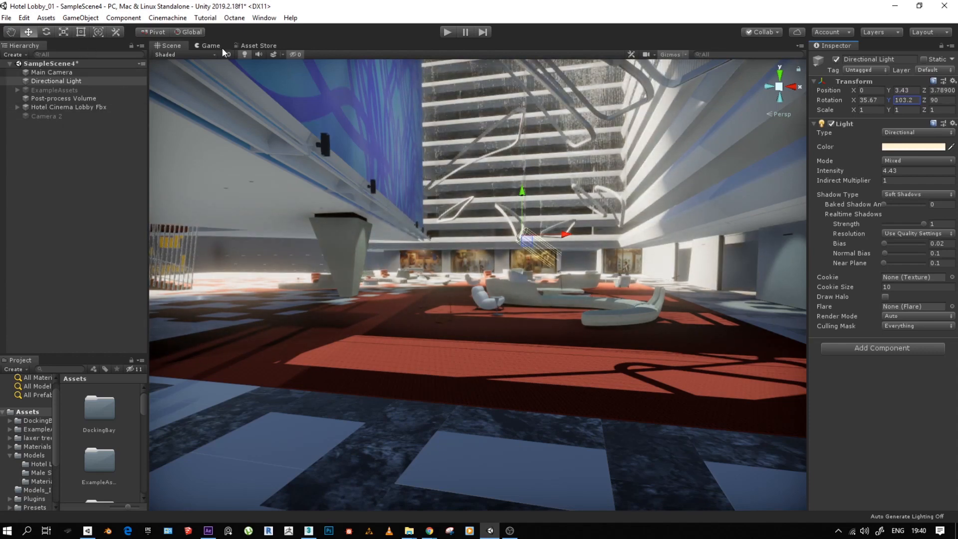
- Check the Cinemachine package in the Package Manager, and look over the Cinemachine camera types that can be created
left_click(264, 19)
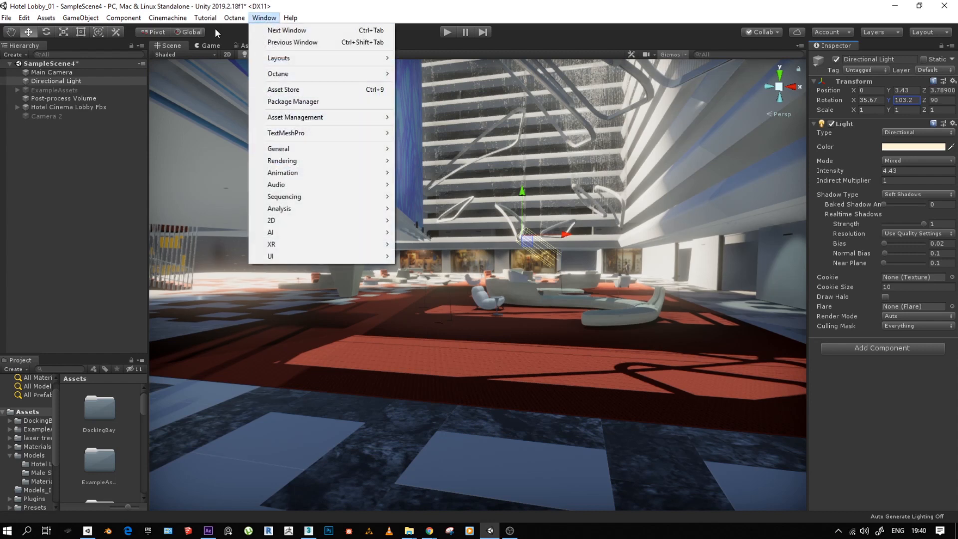
mouse_move(170, 19)
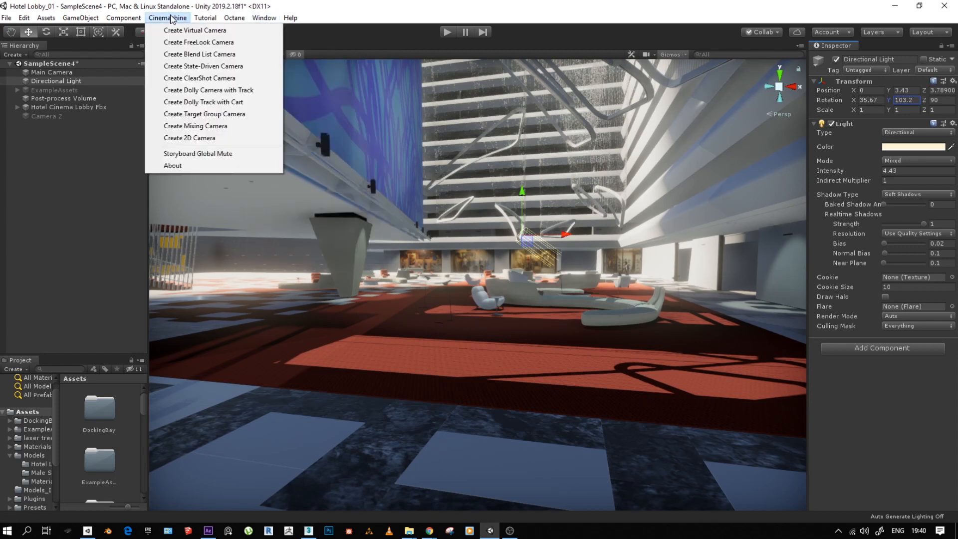
mouse_move(267, 21)
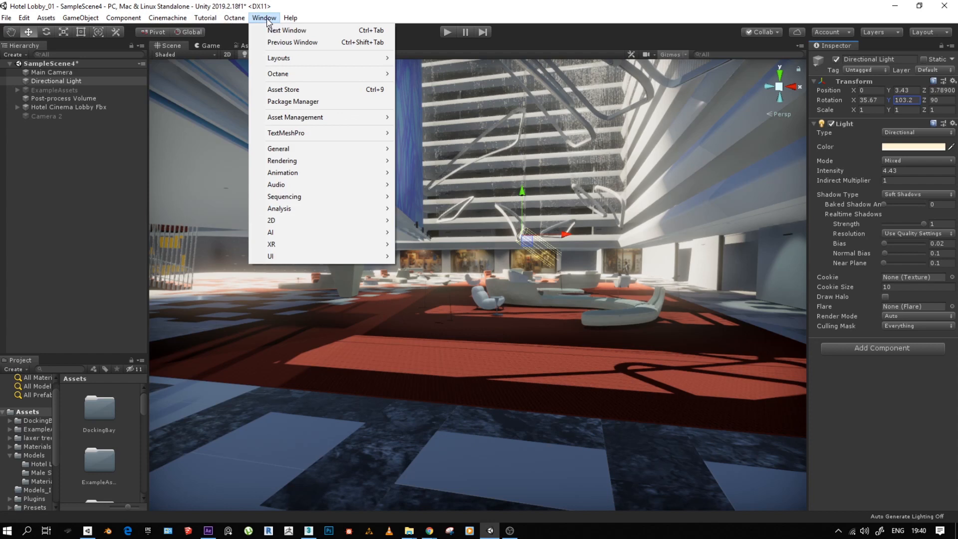
left_click(289, 102)
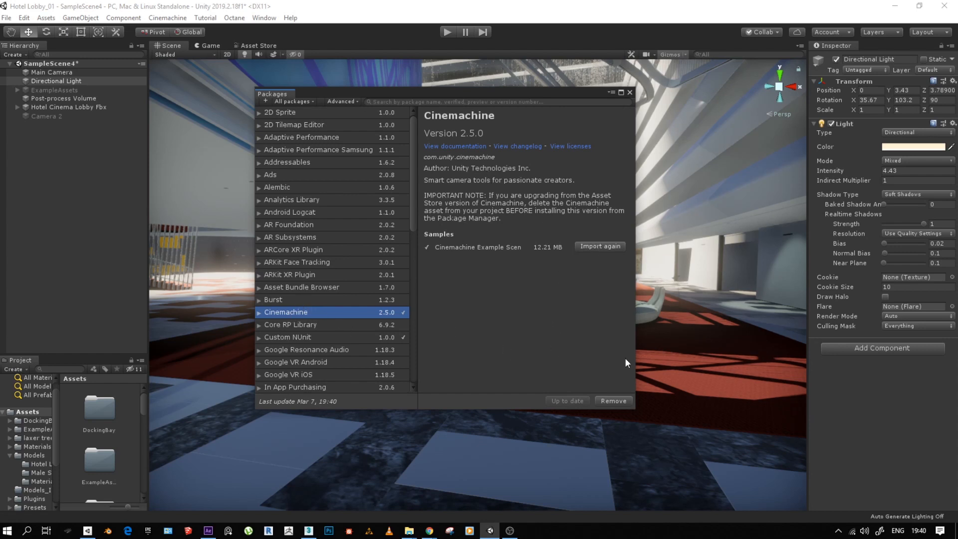
left_click(629, 92)
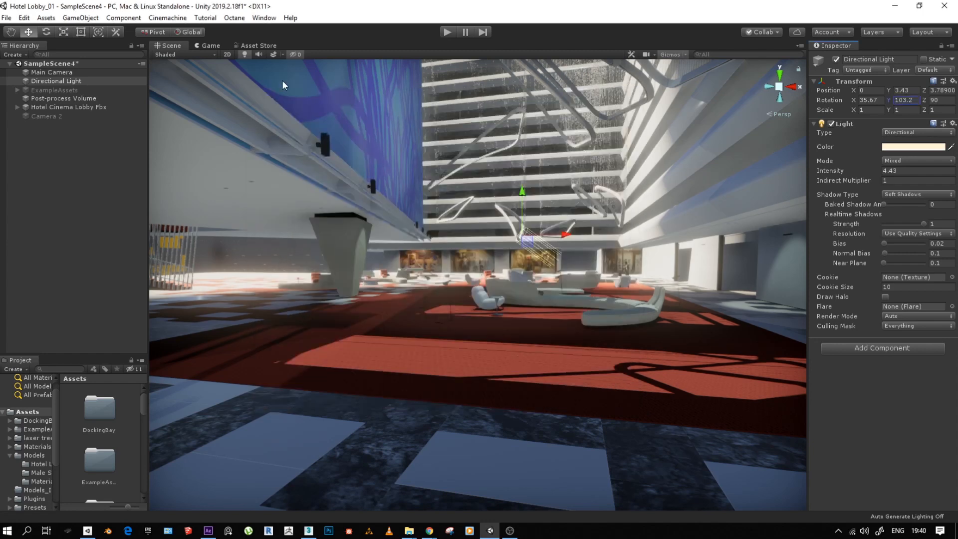
left_click(177, 19)
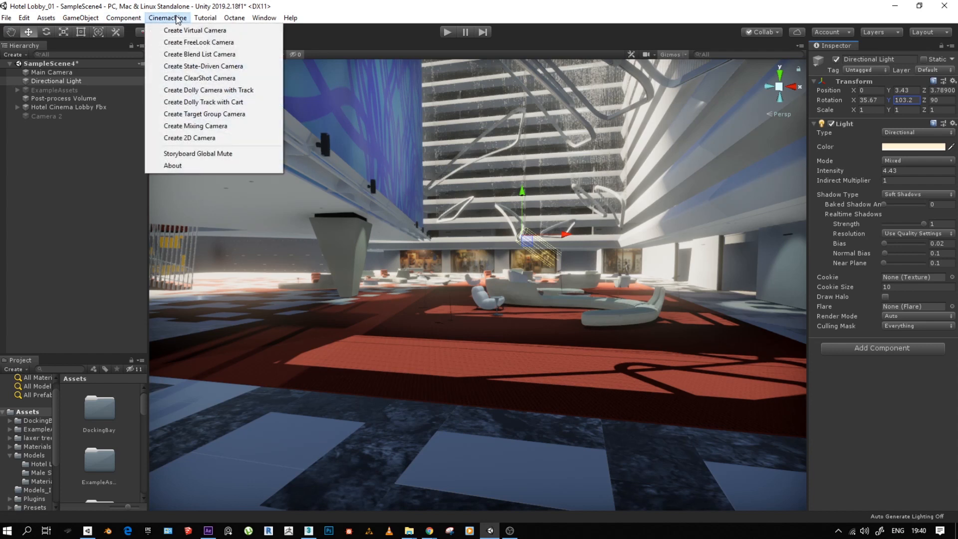
- Clear the selection and dock the Project window beneath the Scene view at a slightly reduced height
left_click(73, 303)
left_click_drag(26, 362, 303, 490)
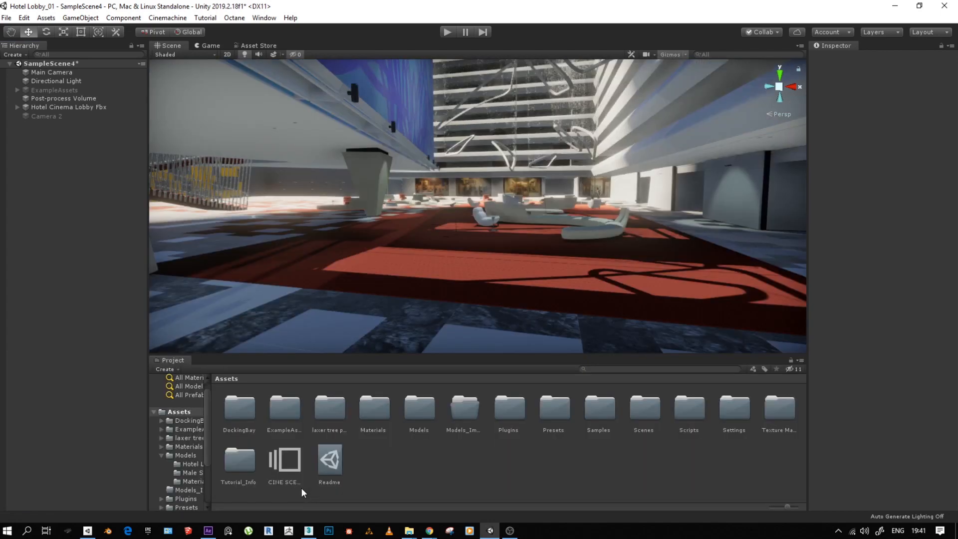
left_click_drag(247, 354, 247, 364)
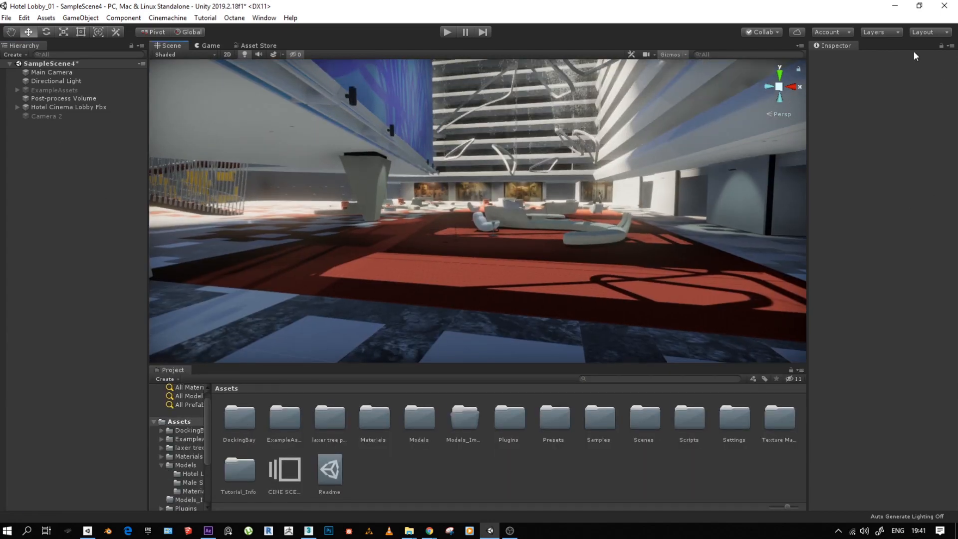
- Set the White Sofa 1 material of Sofa_S Shape_002 to Metallic about 0.24 and Smoothness 0.08
left_click(583, 242)
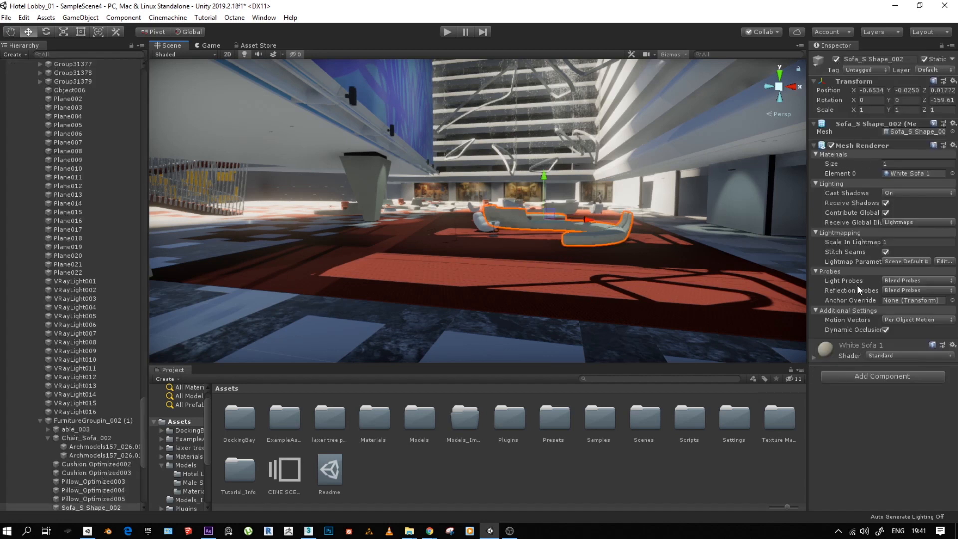
left_click(813, 358)
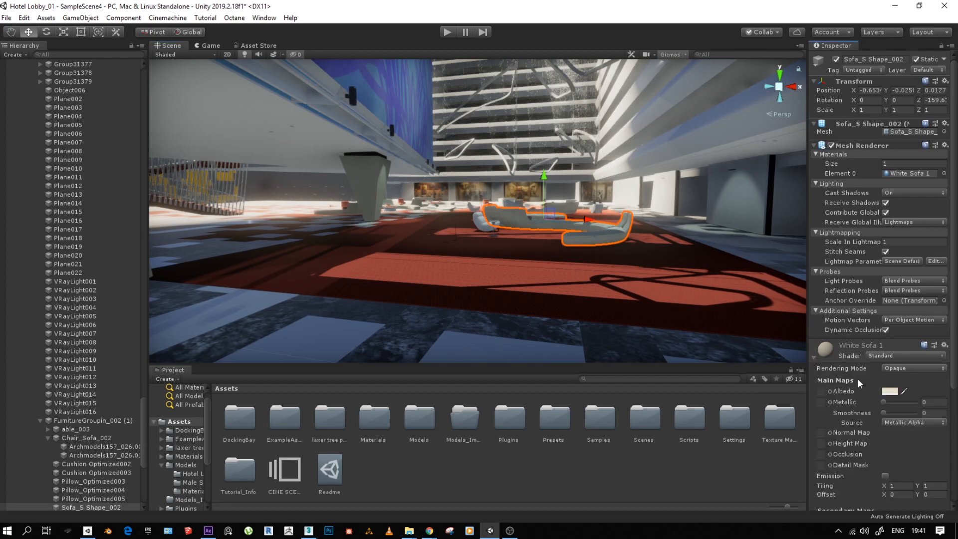
scroll(855, 375, "down", 5)
mouse_move(884, 247)
left_mouse_down()
mouse_move(918, 250)
mouse_move(887, 263)
left_mouse_up()
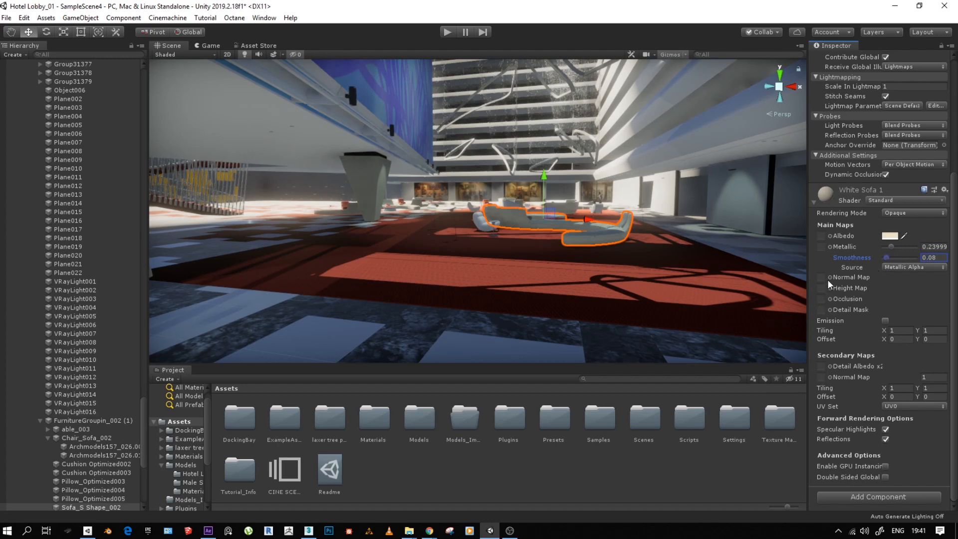
- Try a blue AI44_007 screen texture as the White Sofa 1 albedo map, and reset the map to None
left_click(829, 236)
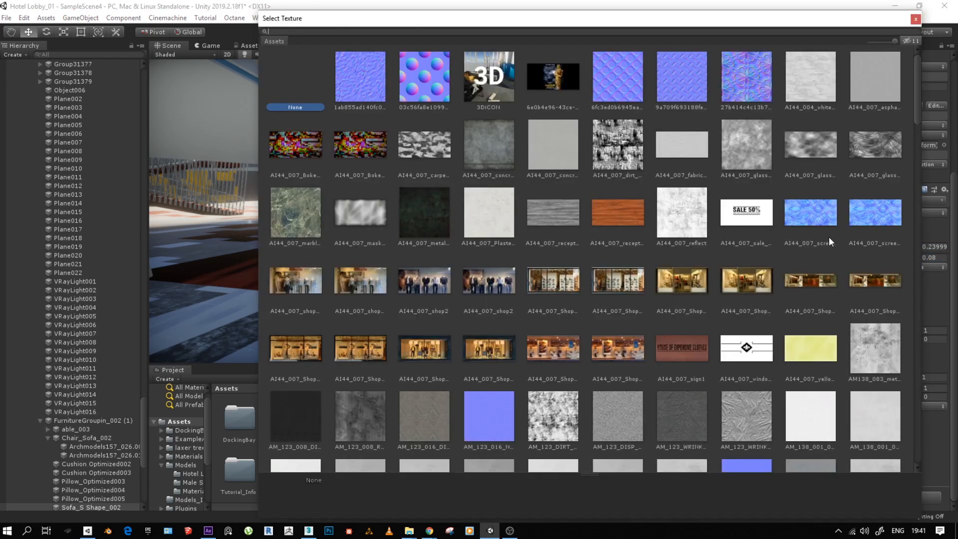
left_click(798, 212)
double_click(797, 211)
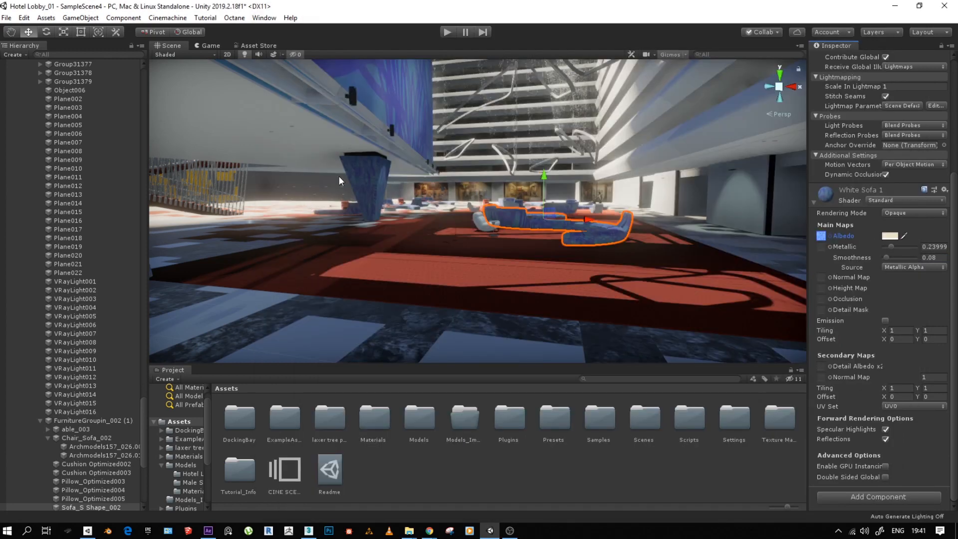
left_click(829, 236)
double_click(296, 75)
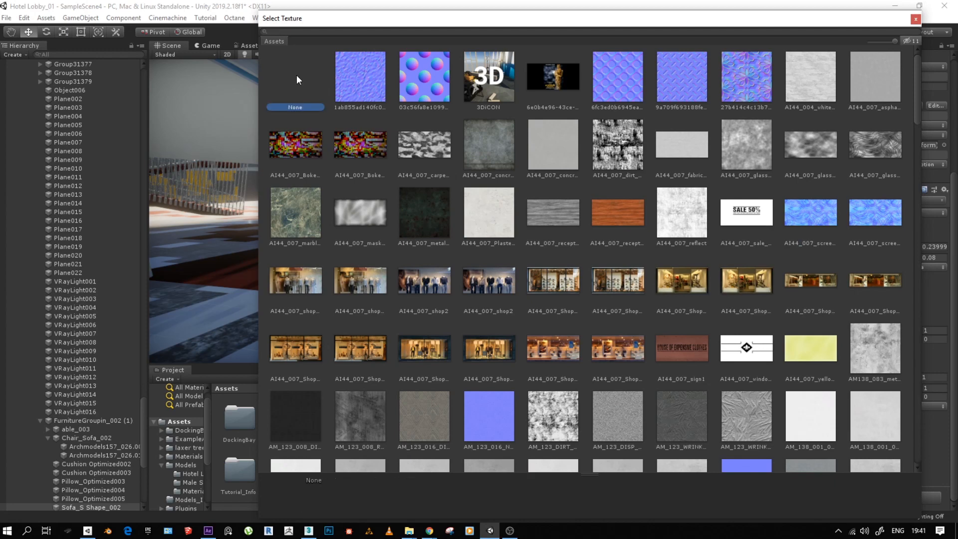
- Change the White Sofa 1 albedo colour to light grey DBDBDB
left_click(890, 236)
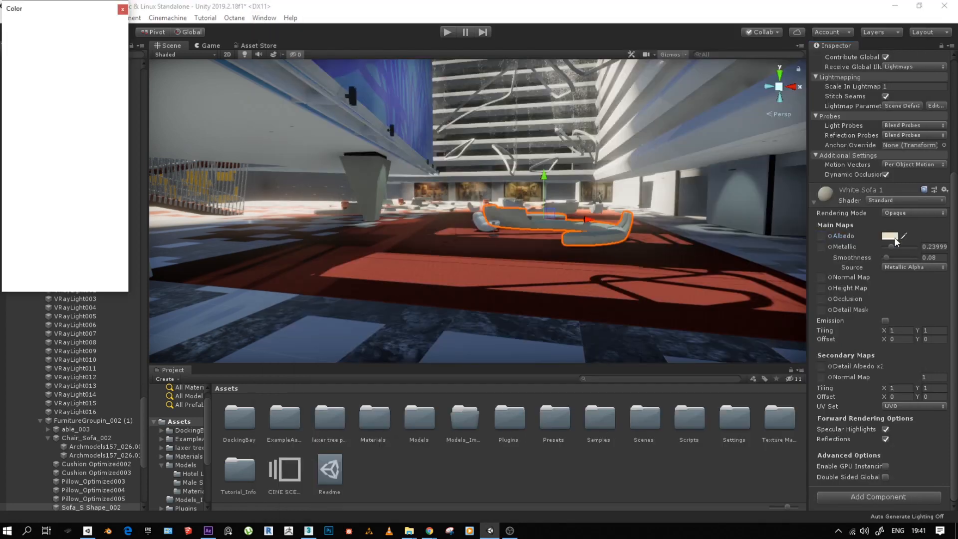
mouse_move(57, 105)
left_mouse_down()
mouse_move(85, 85)
mouse_move(49, 94)
mouse_move(36, 81)
mouse_move(13, 106)
left_mouse_up()
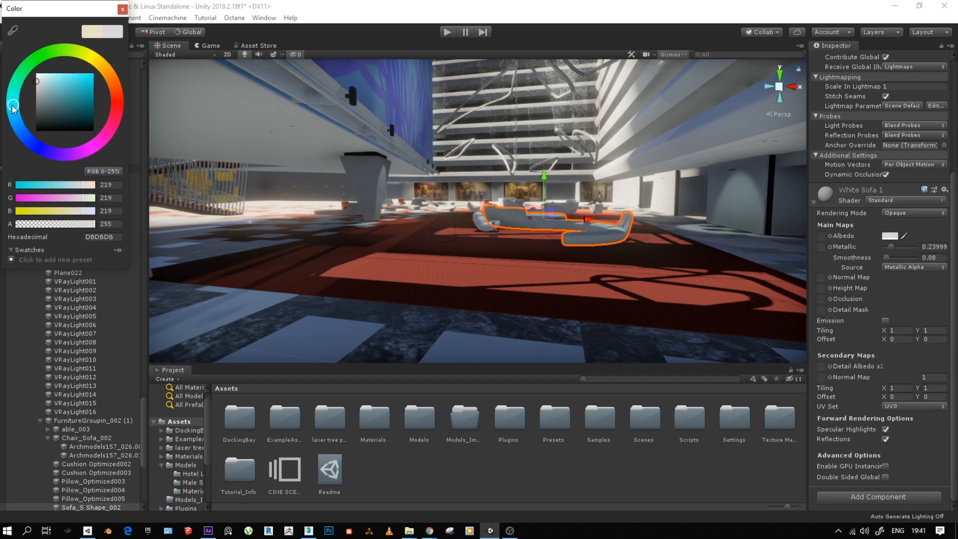
- Close the colour picker, open the Timeline window and dock it as a tab beside the Project window
left_click(122, 9)
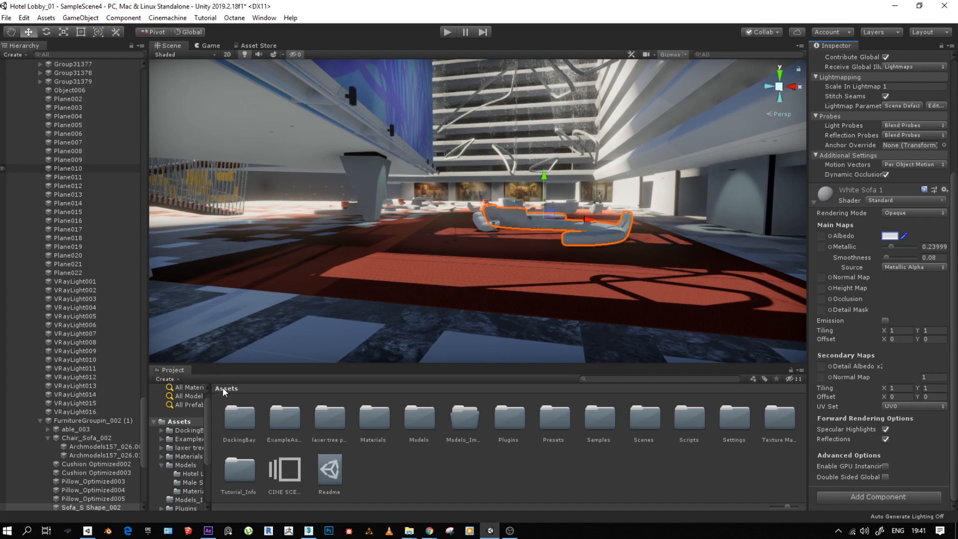
left_click(178, 370)
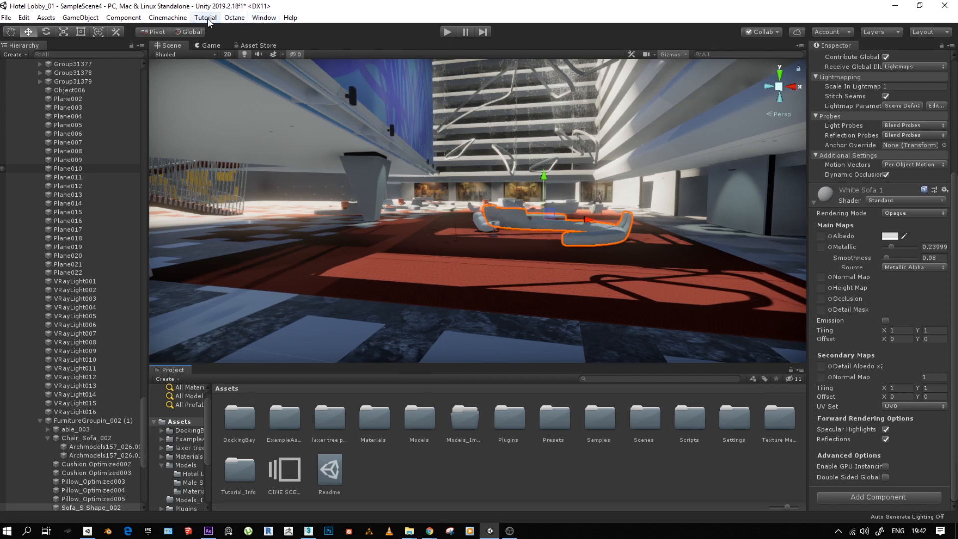
left_click(169, 19)
left_click(263, 18)
left_click(264, 19)
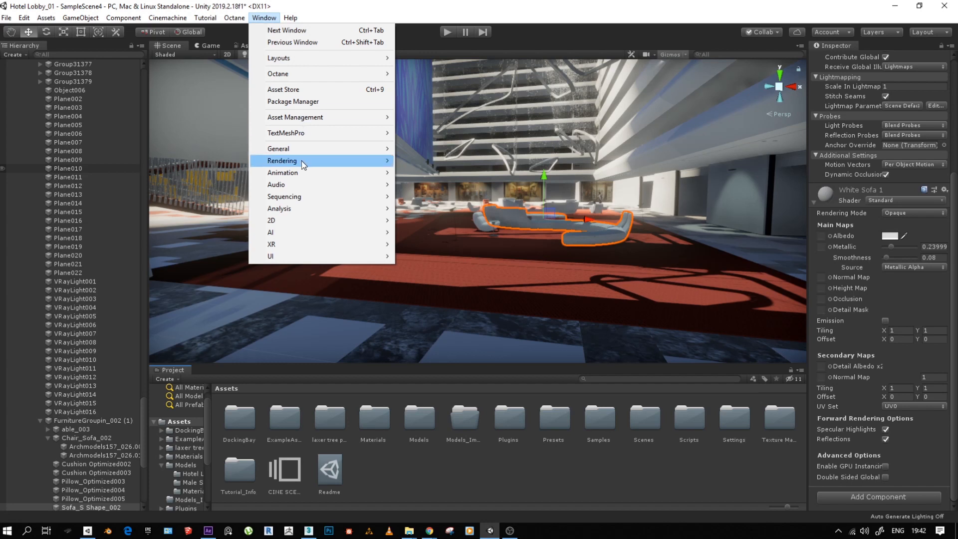
mouse_move(294, 165)
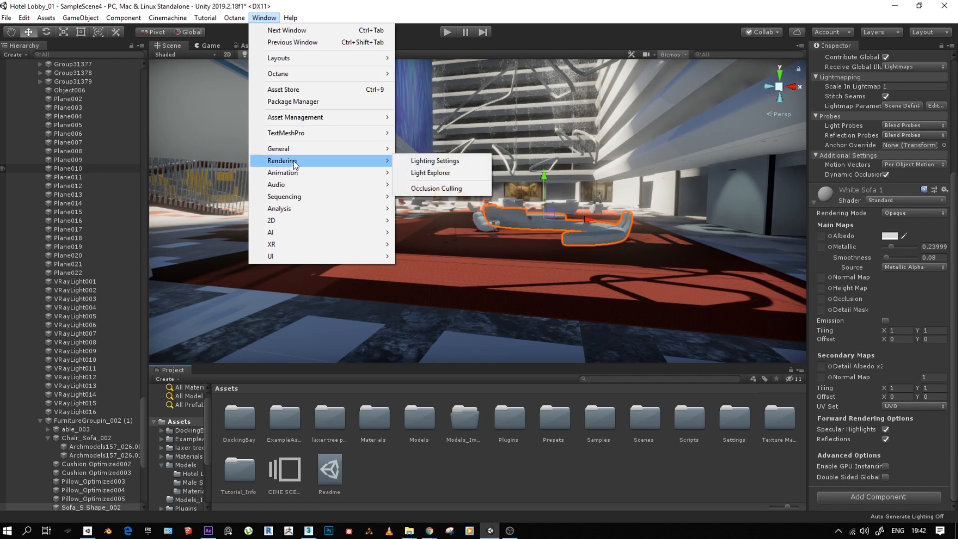
mouse_move(295, 194)
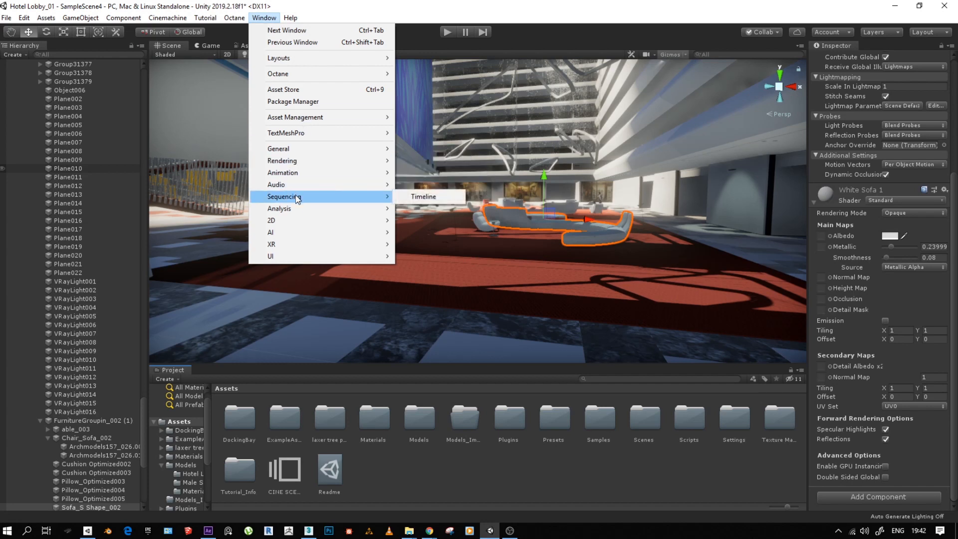
left_click(419, 198)
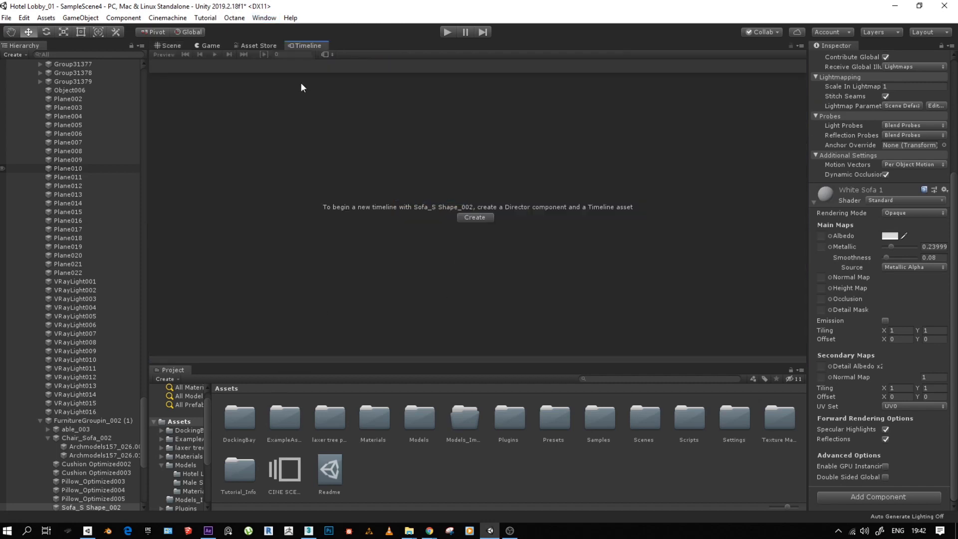
left_click_drag(302, 44, 212, 374)
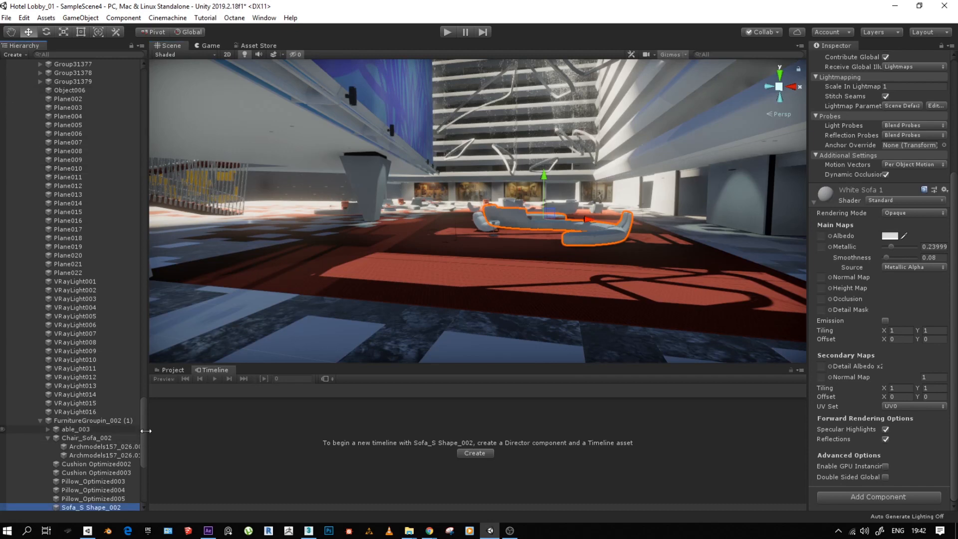
- Create an empty game object at the root of SampleScene4 and rename it Main Scene
left_click_drag(145, 434, 152, 66)
left_click(17, 108)
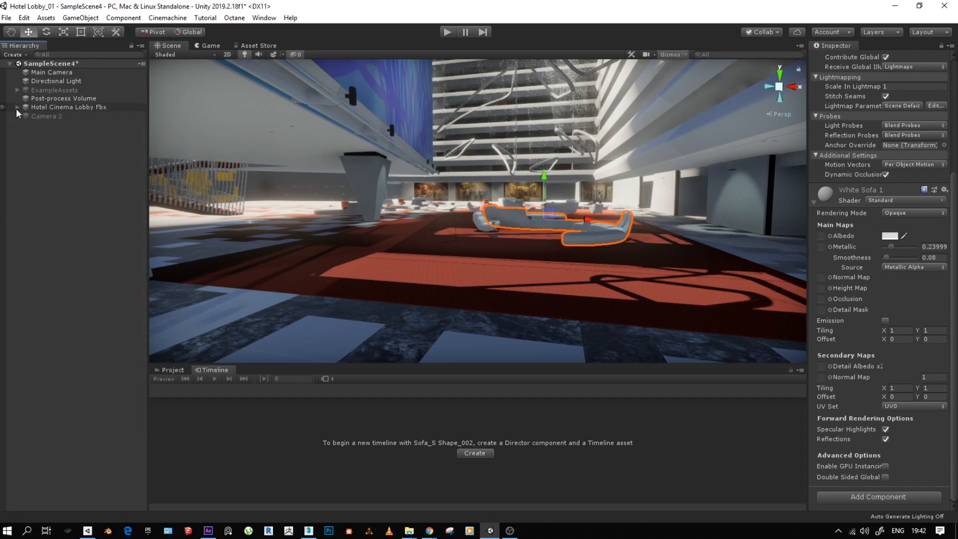
right_click(35, 148)
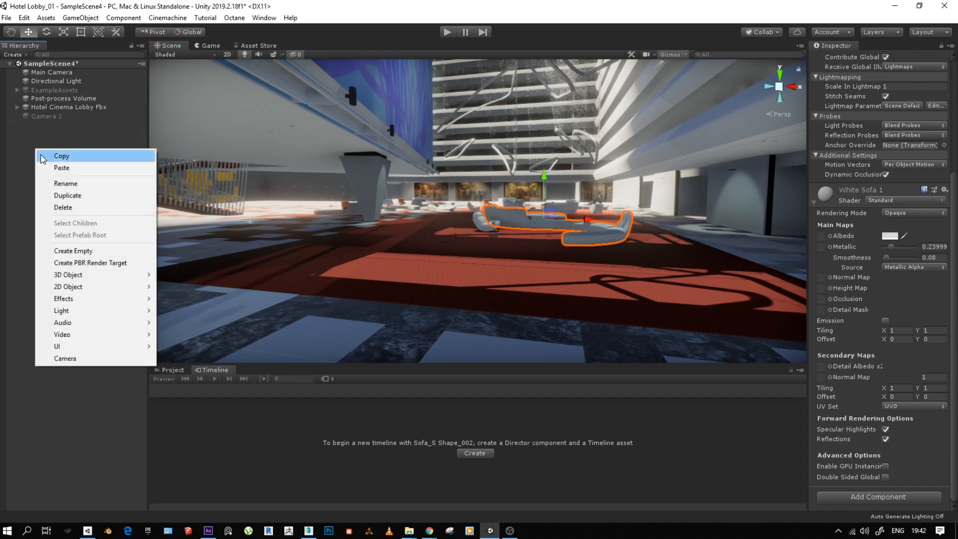
left_click(75, 18)
left_click(87, 28)
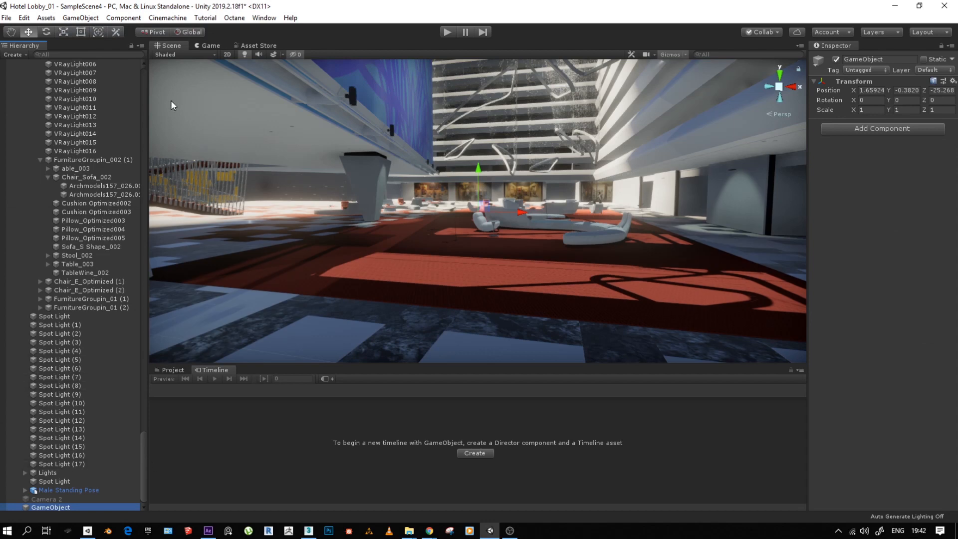
scroll(100, 199, "up", 20)
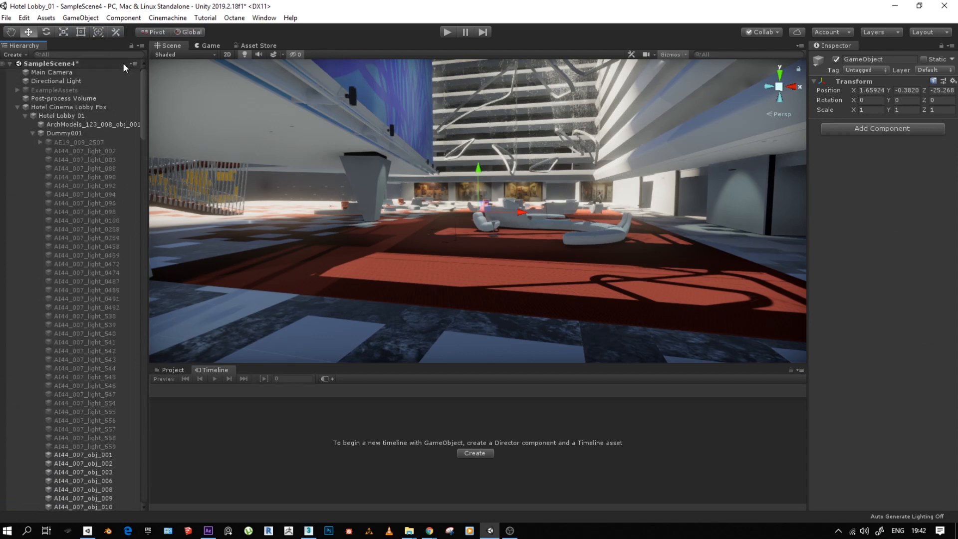
left_click(17, 107)
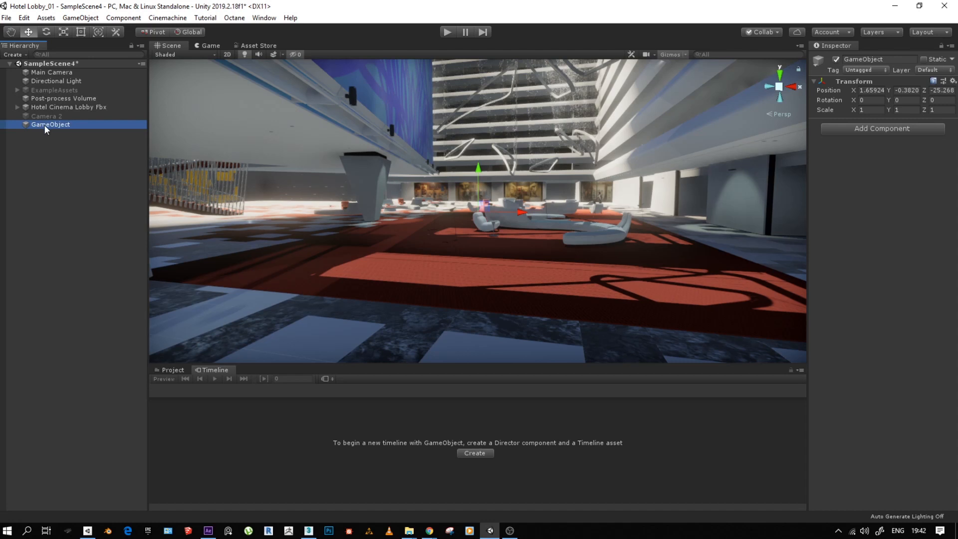
left_click(44, 125)
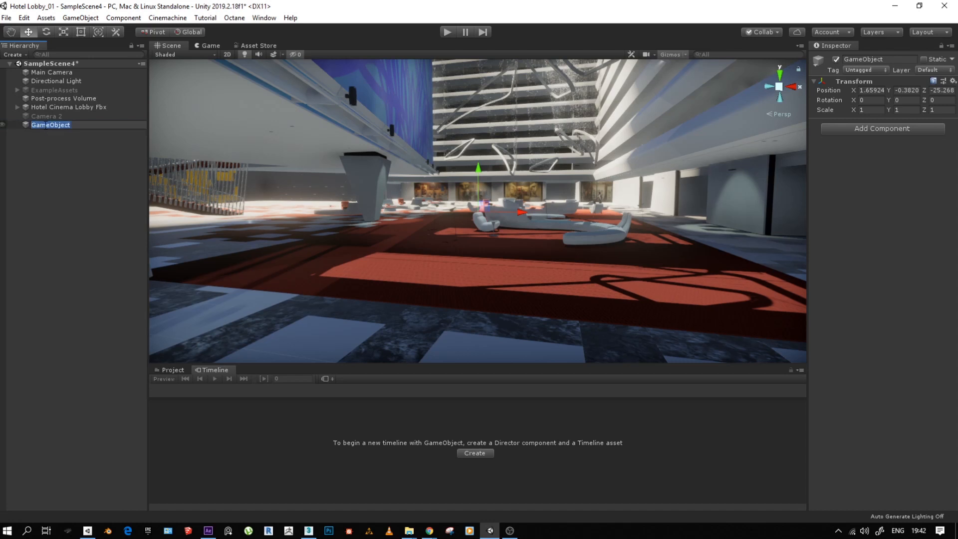
type("Main Scene")
key("Return")
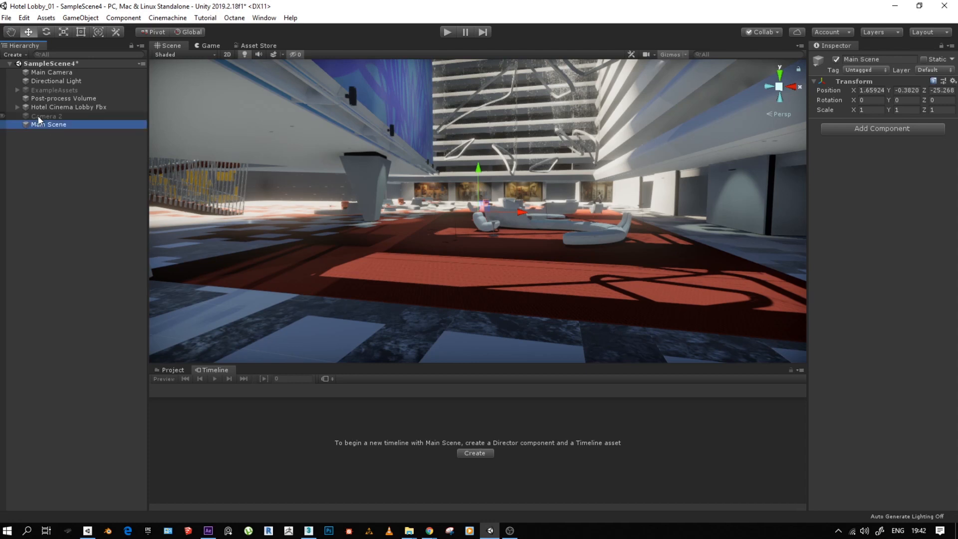
- Parent Main Camera, Directional Light, Post-process Volume and Hotel Cinema Lobby Fbx under the Main Scene object
left_click(39, 107)
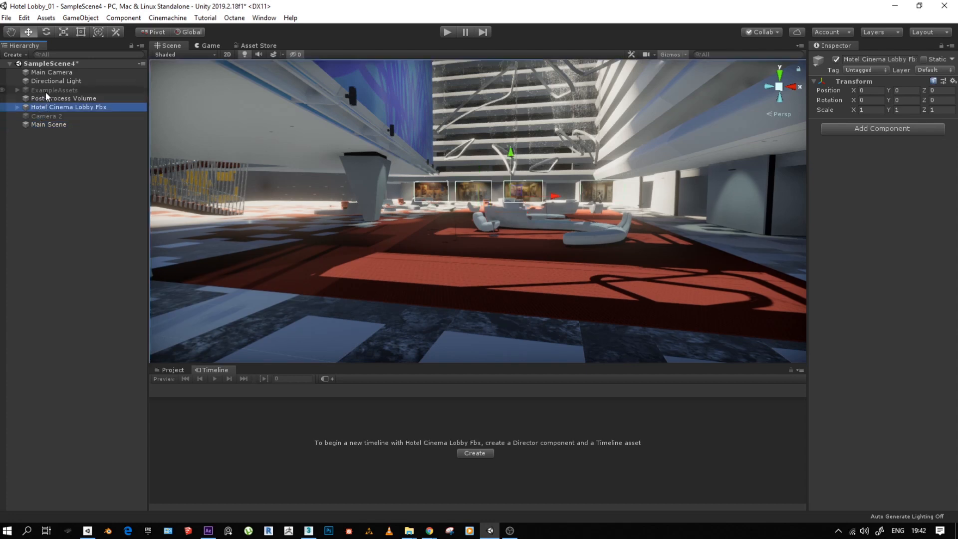
left_click(41, 73, "shift")
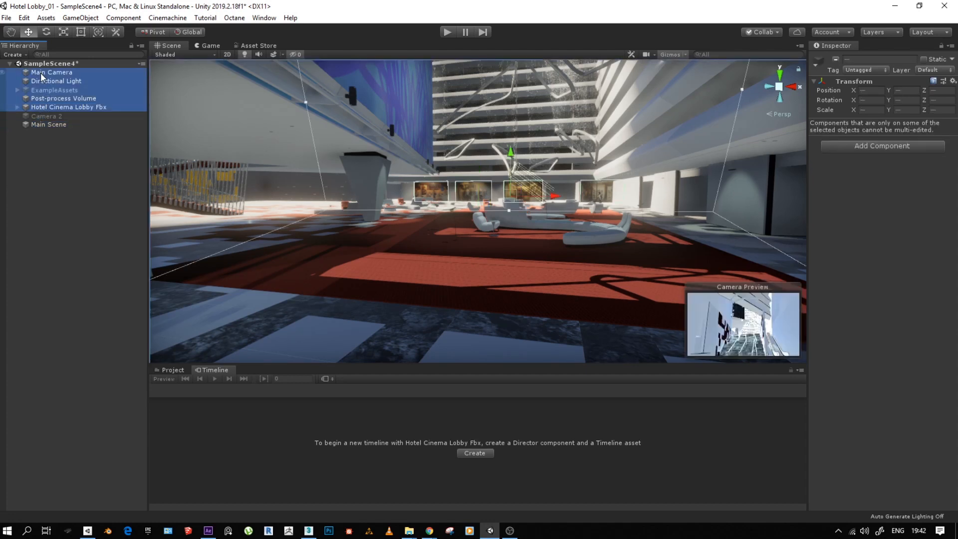
left_click(41, 73)
left_click(49, 81, "shift")
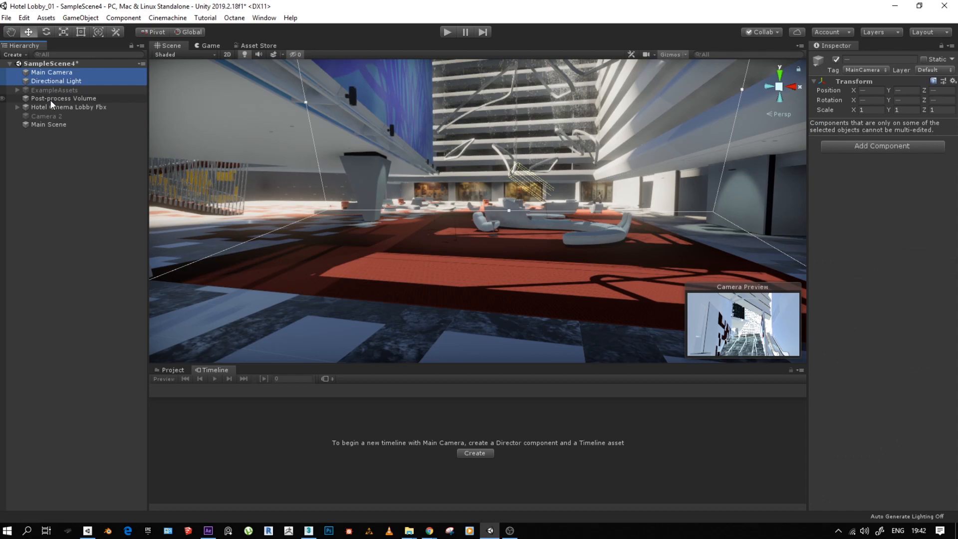
left_click(49, 99, "ctrl")
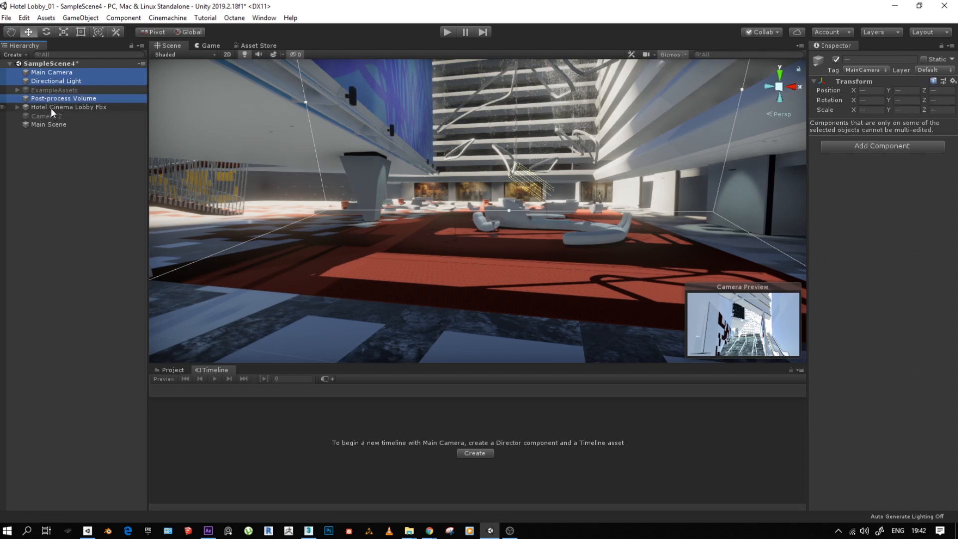
left_click(51, 108, "ctrl")
left_click_drag(49, 106, 47, 123)
left_click(46, 89)
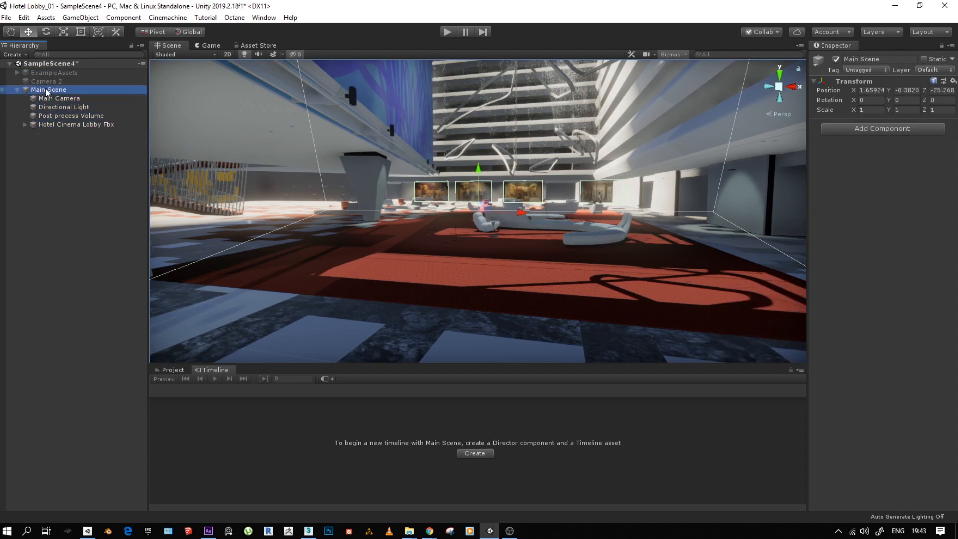
- Delete Camera 2 from the scene and collapse the Main Scene object
left_click(40, 81)
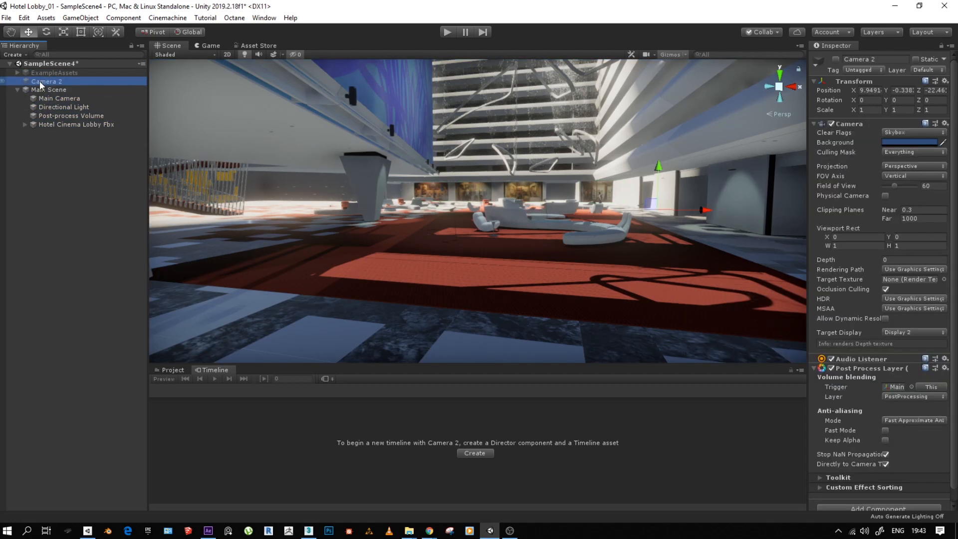
key("Delete")
left_click(17, 81)
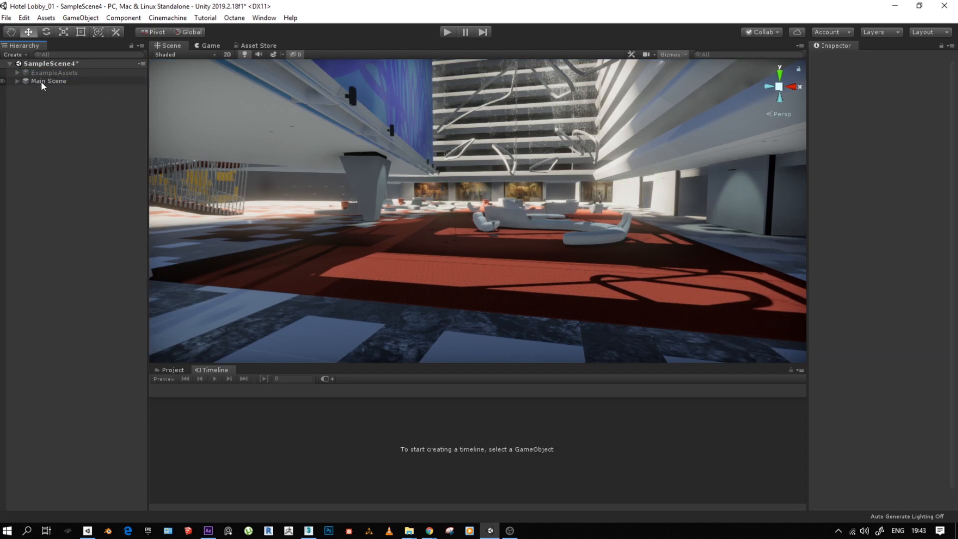
left_click(41, 82)
right_click(42, 85)
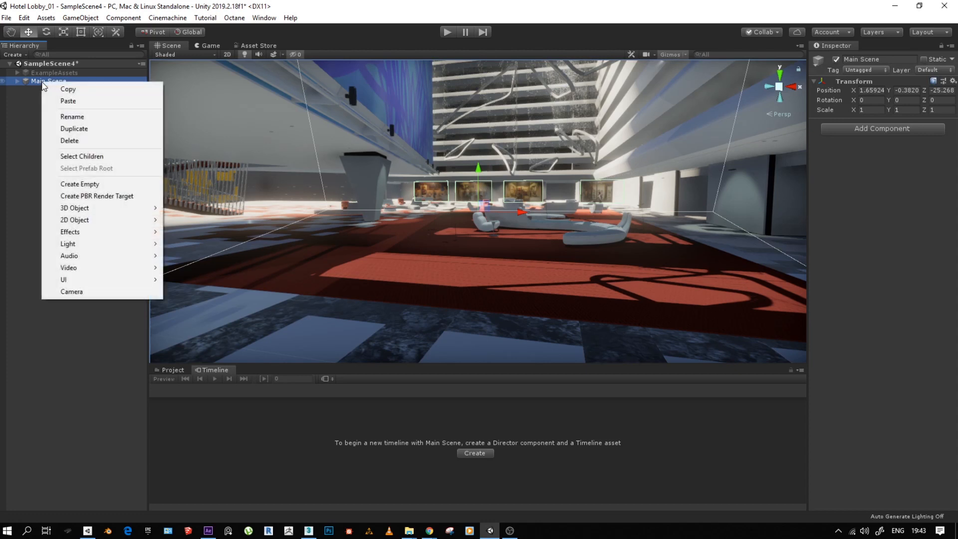
left_click(26, 158)
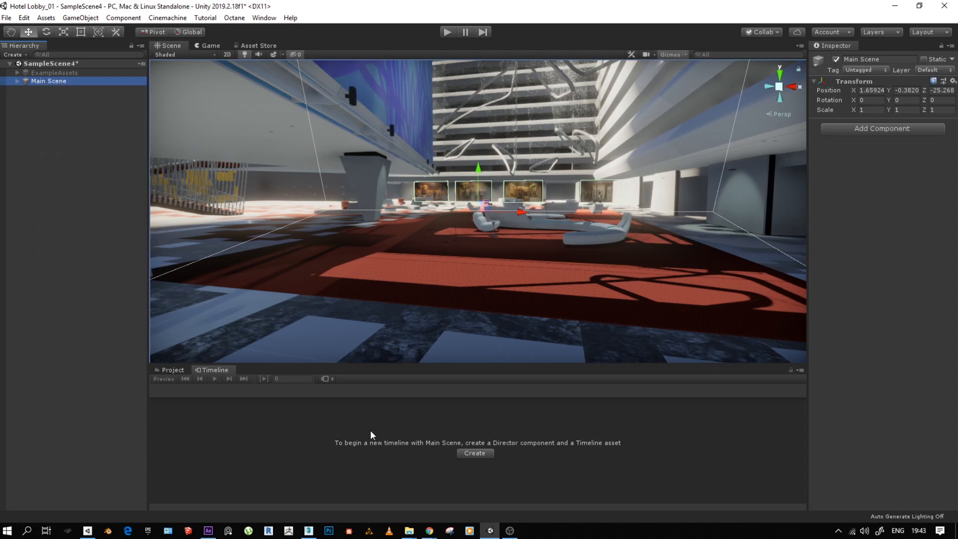
left_click(50, 72)
left_click(47, 83)
left_click(17, 80)
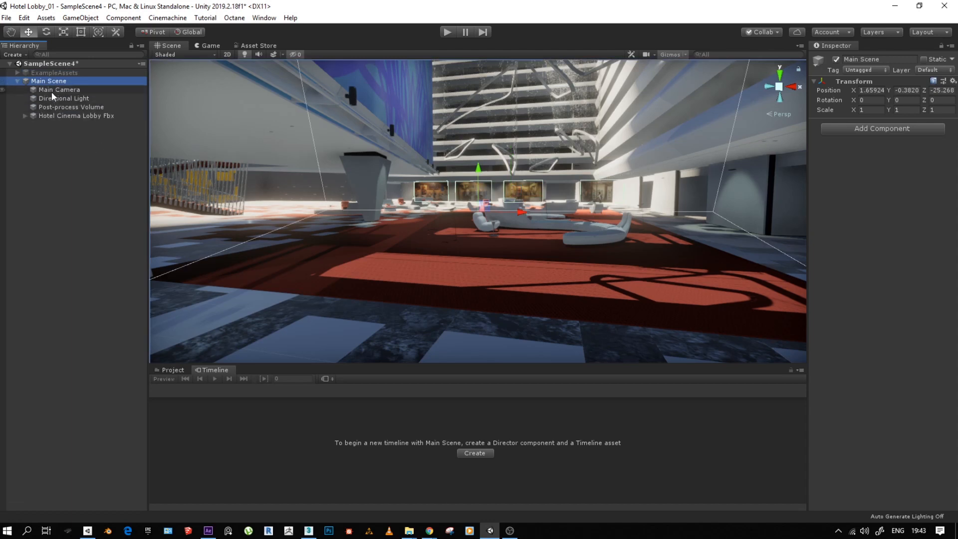
- Deactivate the Hotel Cinema Lobby Fbx object under Main Scene and activate it again
left_click(59, 116)
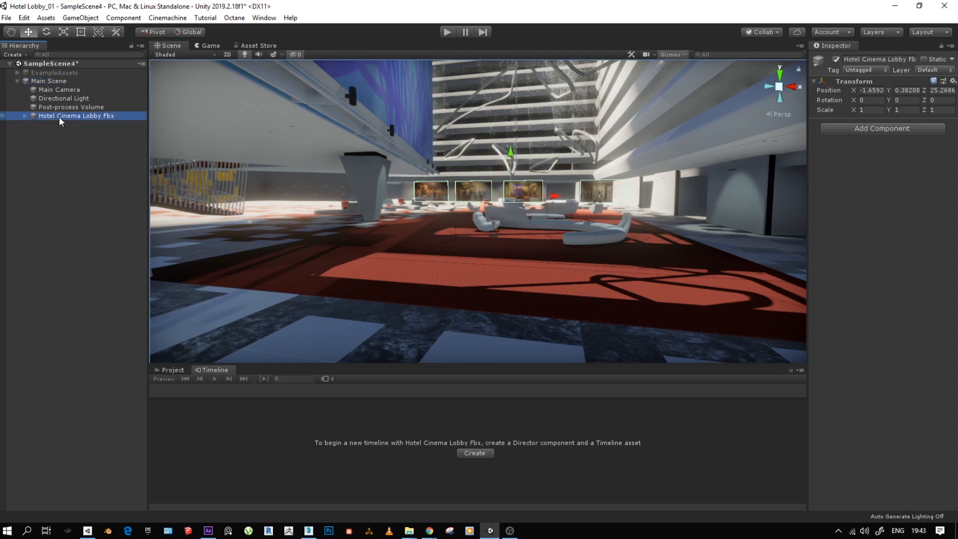
left_click(835, 59)
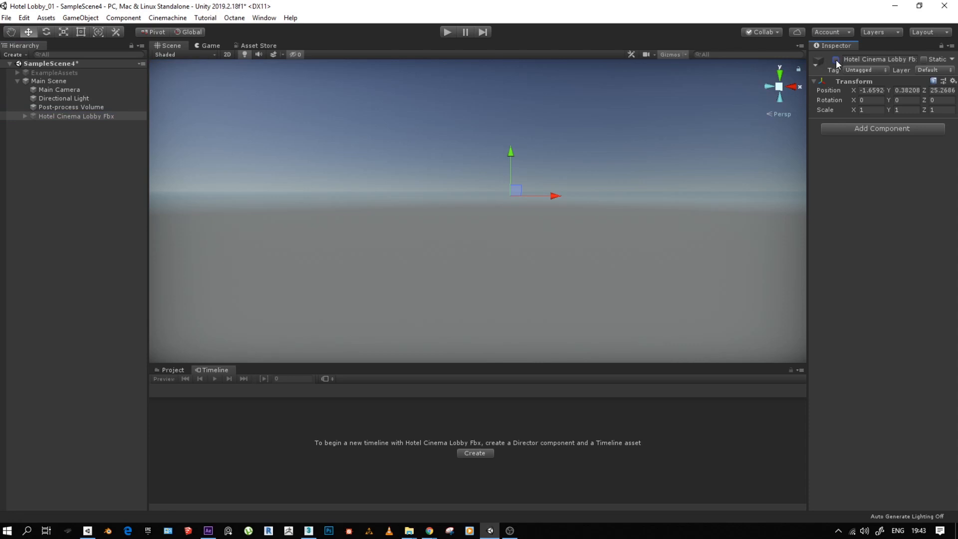
left_click(836, 59)
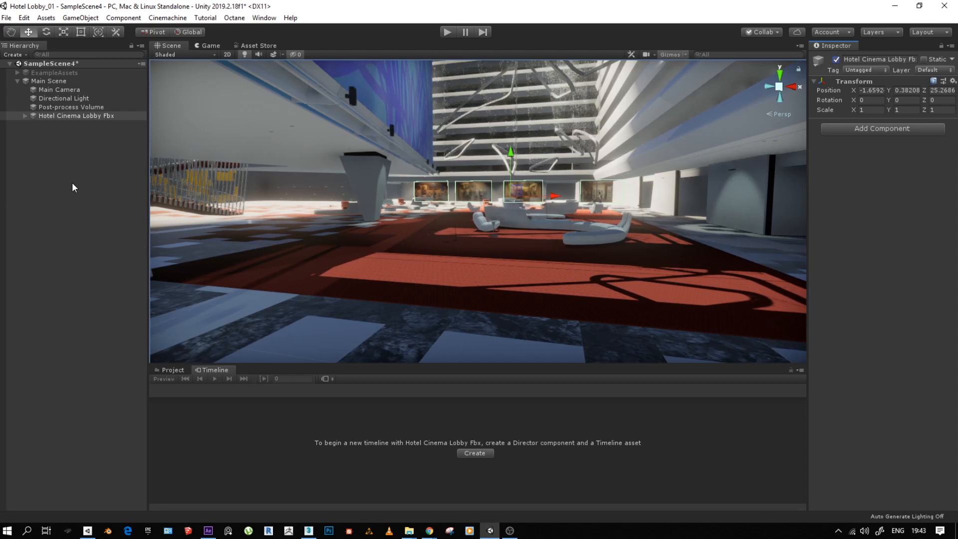
- Mark the Male Standing Pose figure inside Hotel Cinema Lobby Fbx as Static, including all its child objects
left_click(25, 115, "alt")
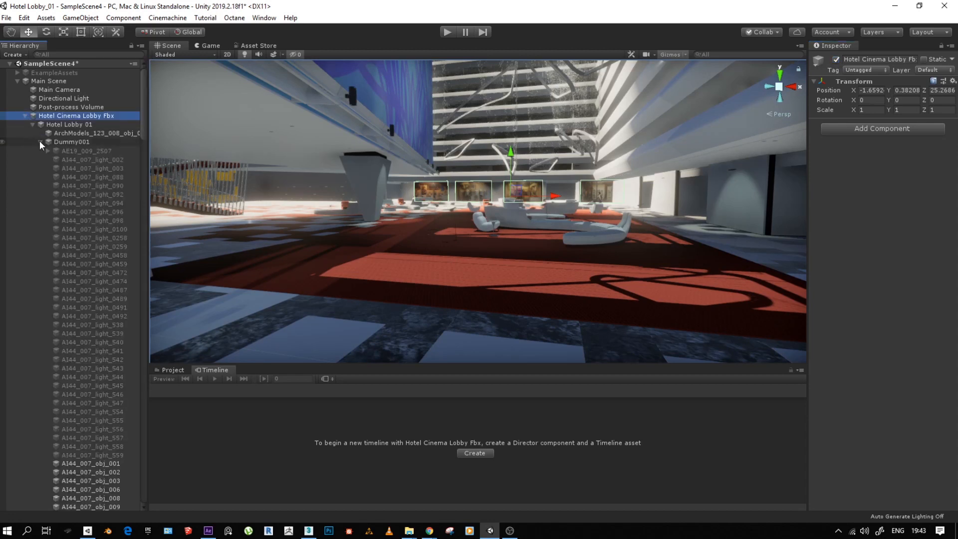
left_click(41, 142)
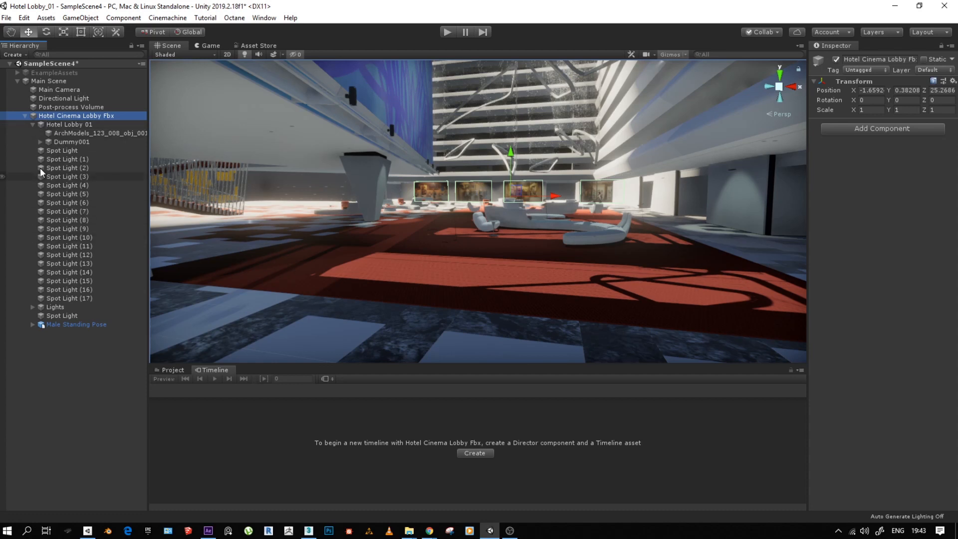
left_click(68, 324)
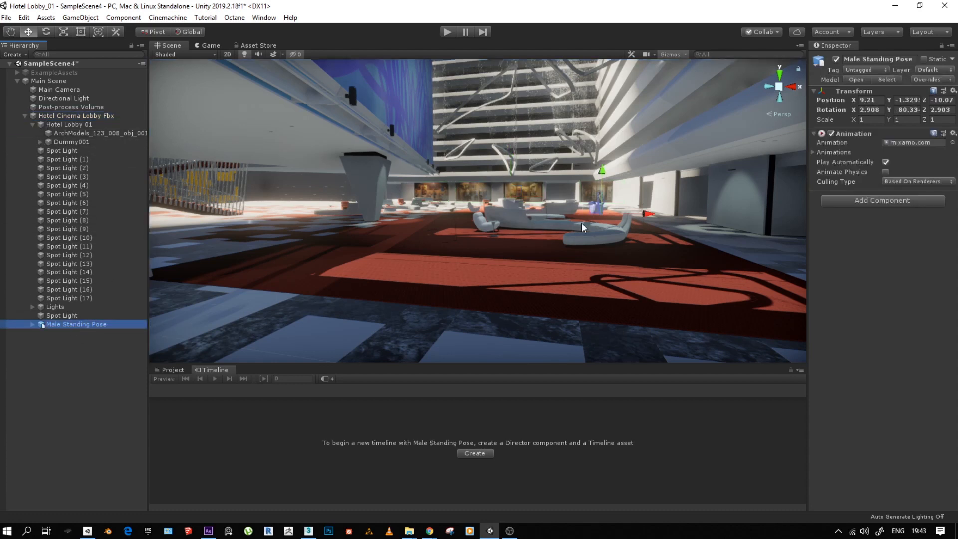
key("f")
left_click_drag(579, 222, 641, 254, "alt")
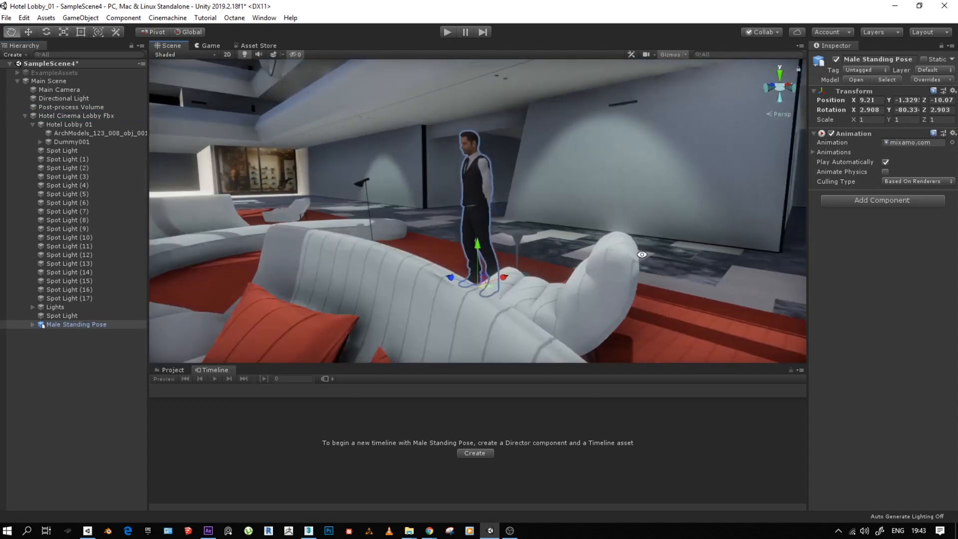
scroll(433, 288, "up", 7)
left_click_drag(432, 288, 535, 237, "alt")
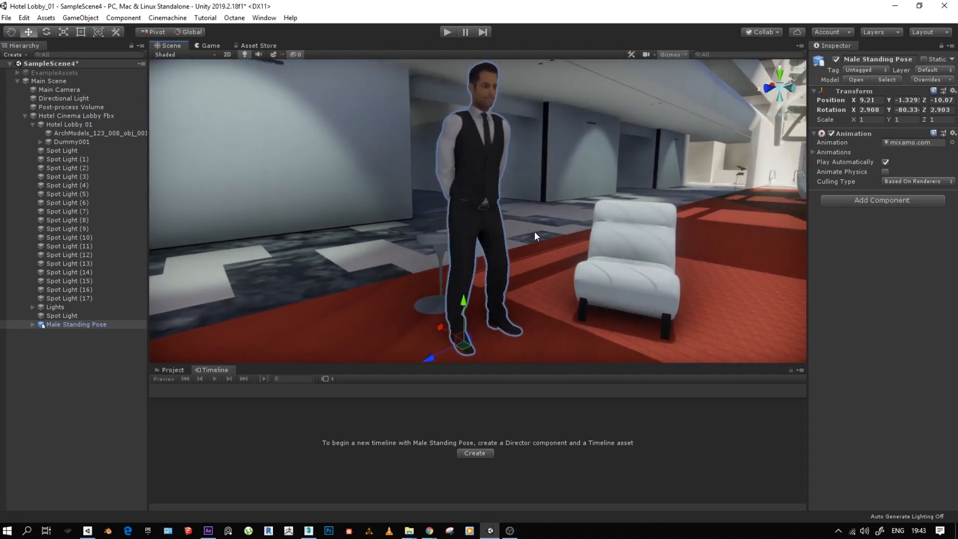
left_click(924, 60)
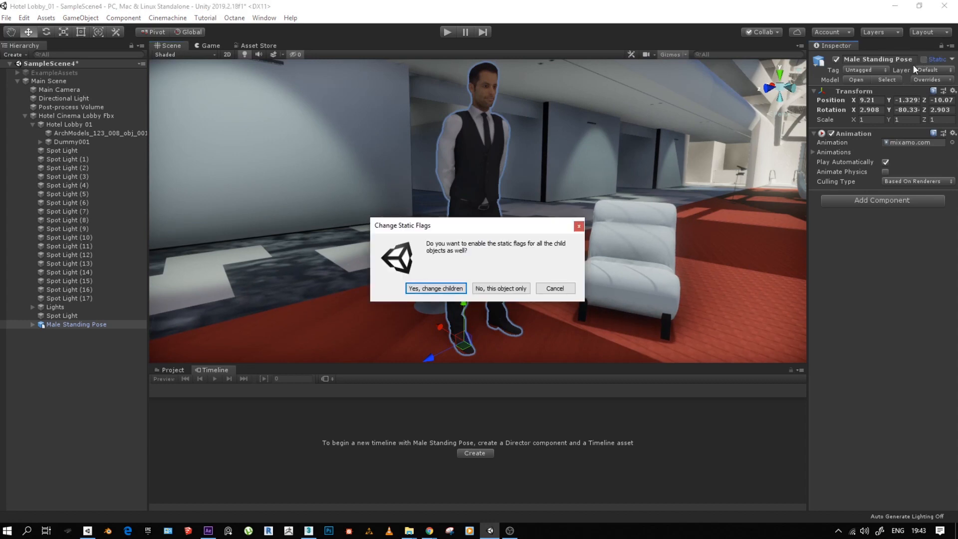
left_click(437, 288)
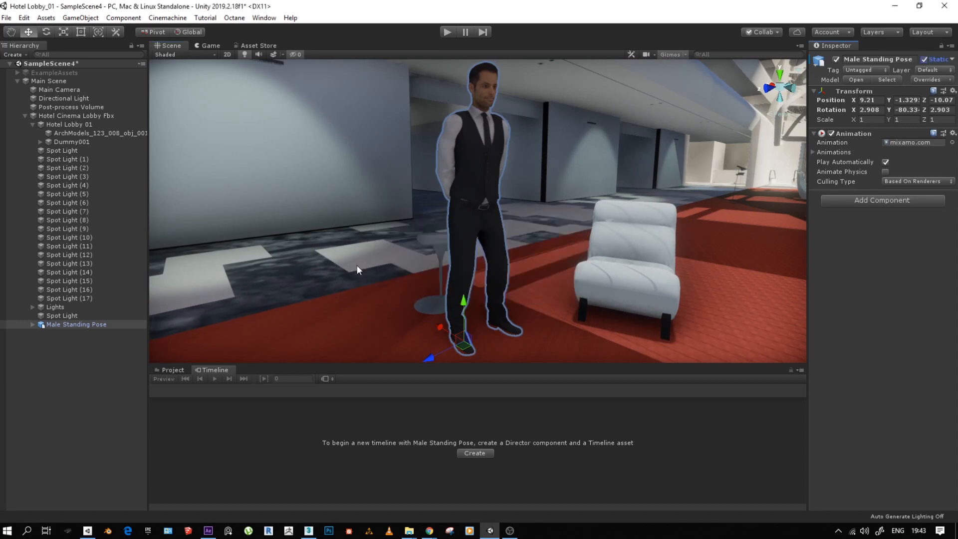
mouse_move(502, 242)
left_mouse_down("alt")
mouse_move(478, 230)
mouse_move(509, 240)
left_mouse_up("alt")
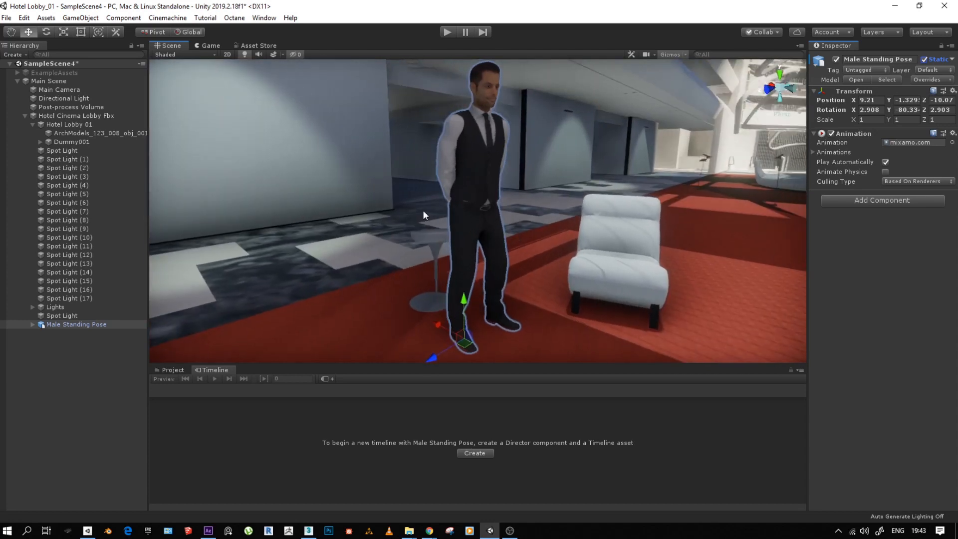
- Completely unpack the Male Standing Pose prefab inside Hotel Cinema Lobby Fbx, keeping its child hierarchy collapsed
left_click(65, 325)
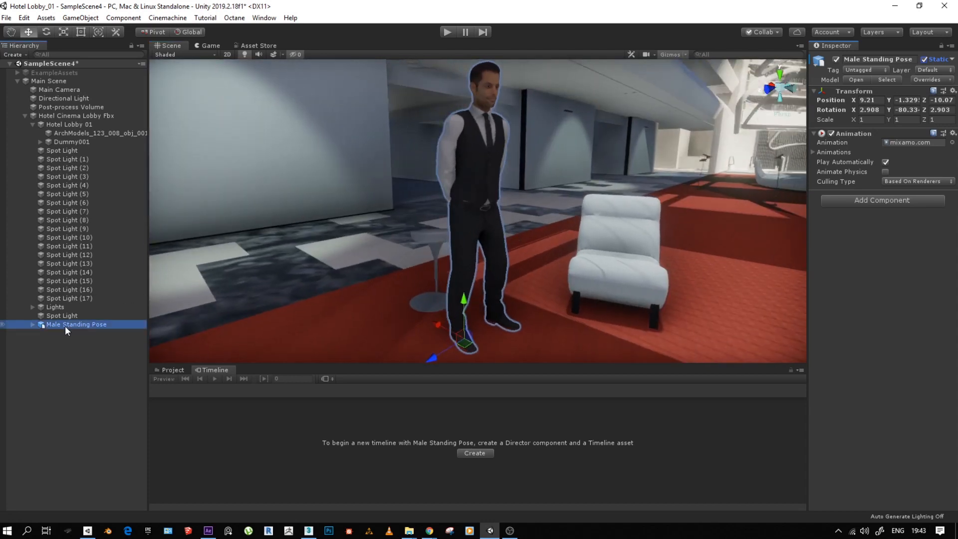
left_click(70, 333)
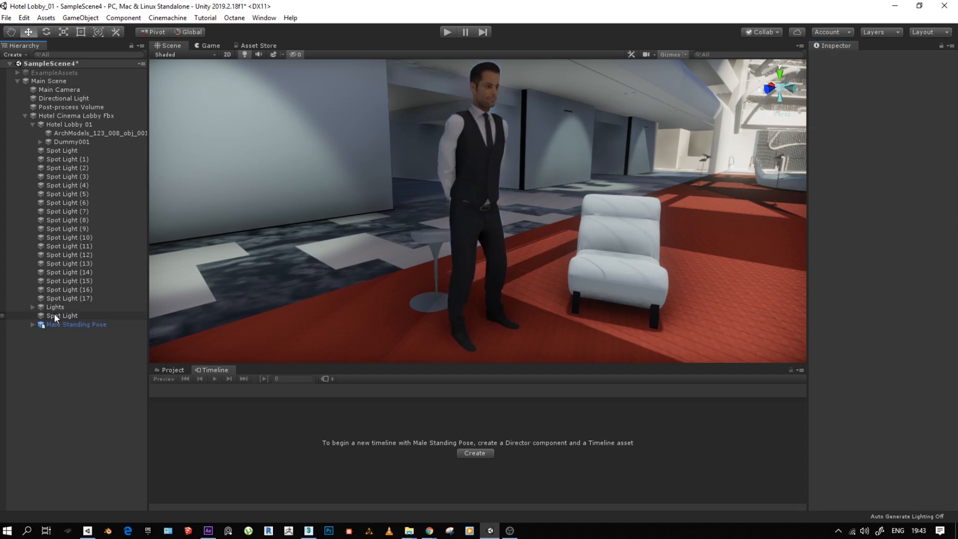
left_click(59, 324)
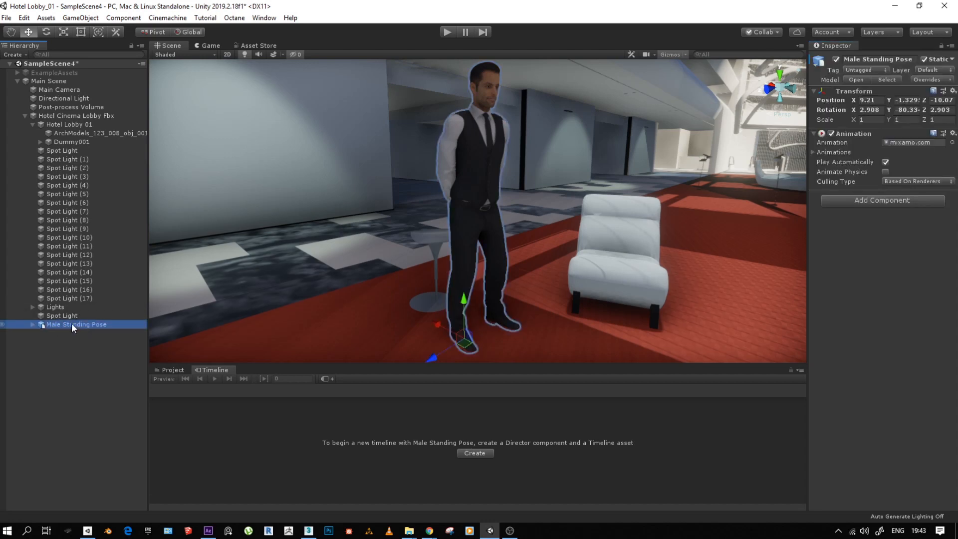
left_click(33, 324)
left_click(48, 342)
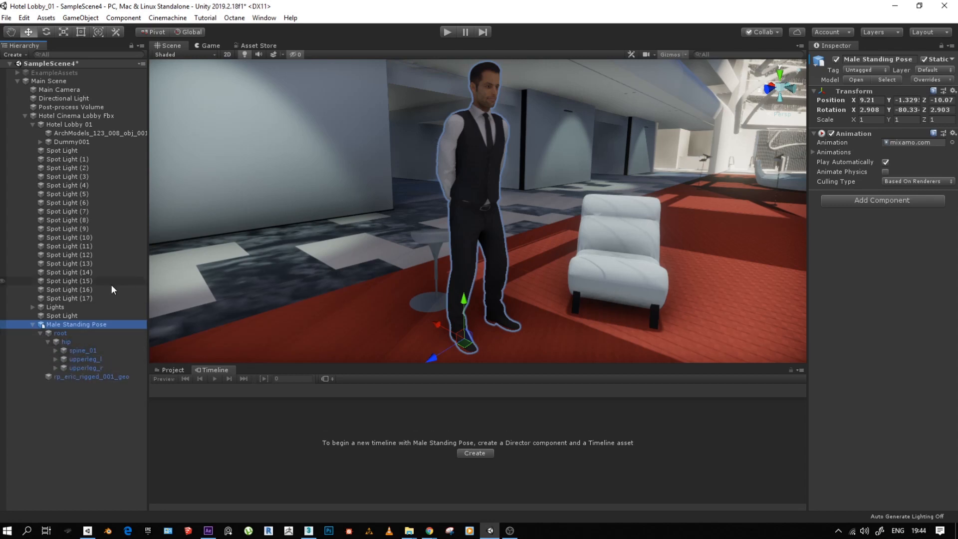
left_click(33, 325)
right_click(53, 323)
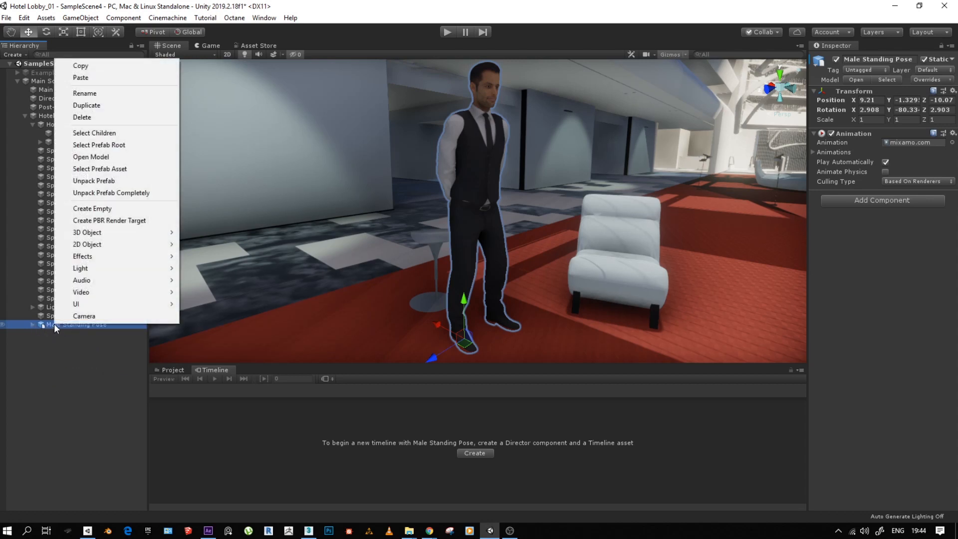
left_click(112, 194)
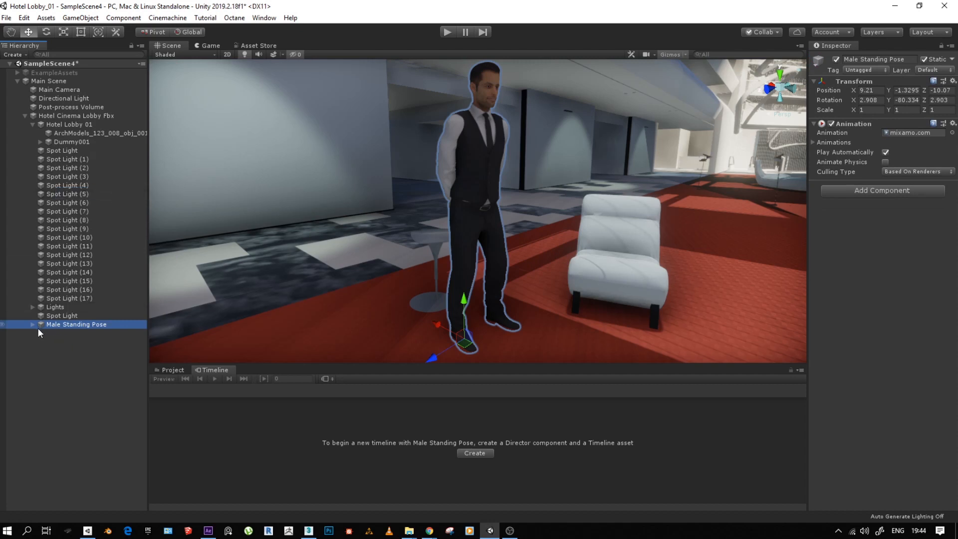
left_click(64, 115)
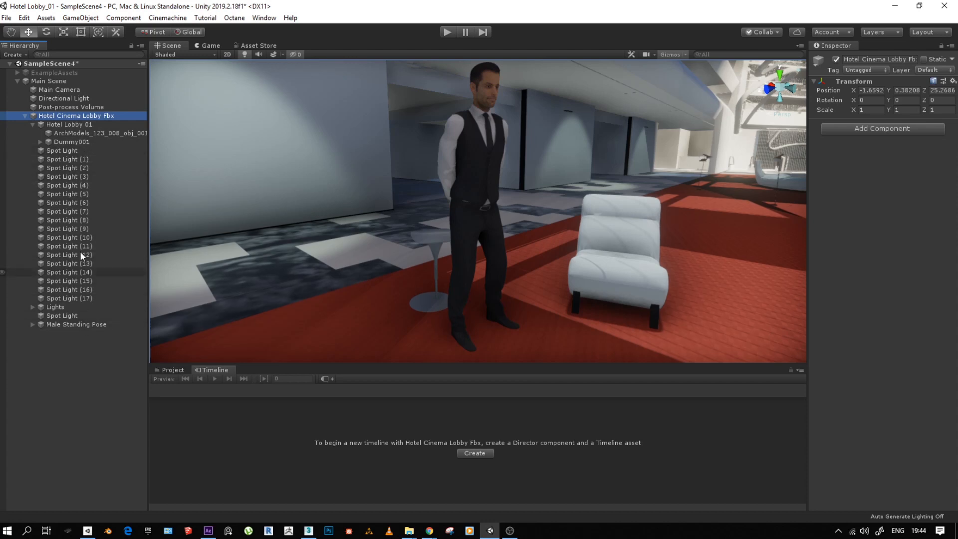
right_click(41, 115)
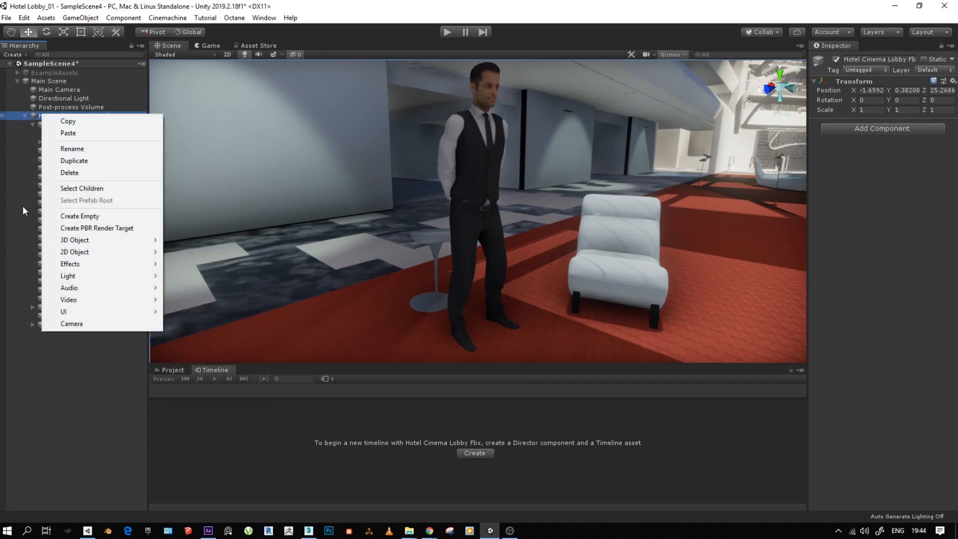
left_click(35, 119)
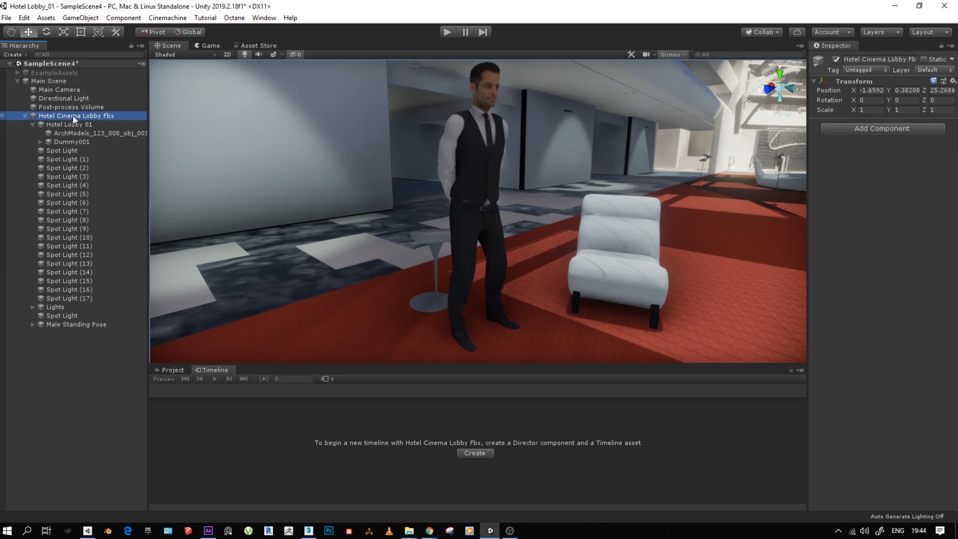
- Collapse Hotel Cinema Lobby Fbx and then Main Scene in the hierarchy, leaving Main Scene selected
left_click(26, 116)
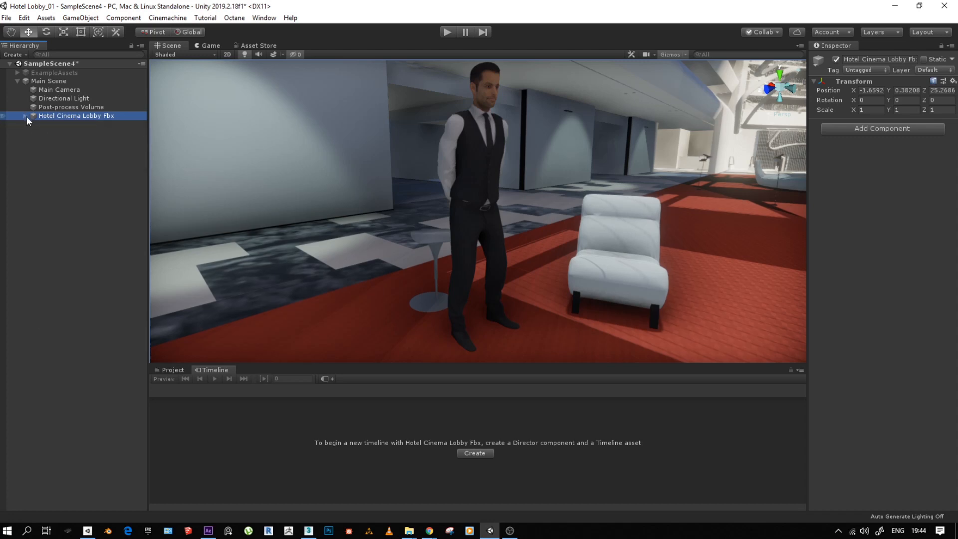
left_click(41, 82)
left_click(17, 81)
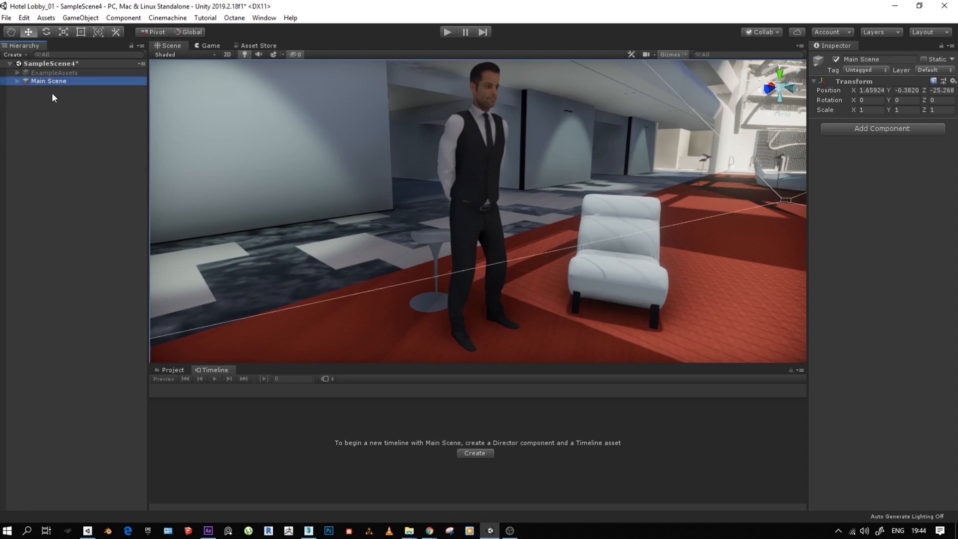
- Create a Timeline for Main Scene, saved as Main SceneTimeline in a new Assets subfolder named Timelines
left_click(476, 454)
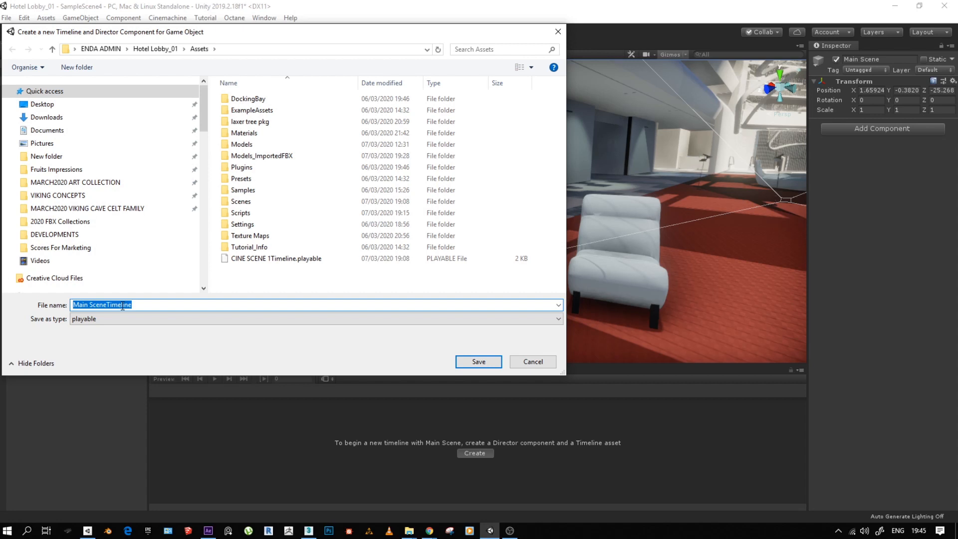
right_click(259, 277)
mouse_move(342, 393)
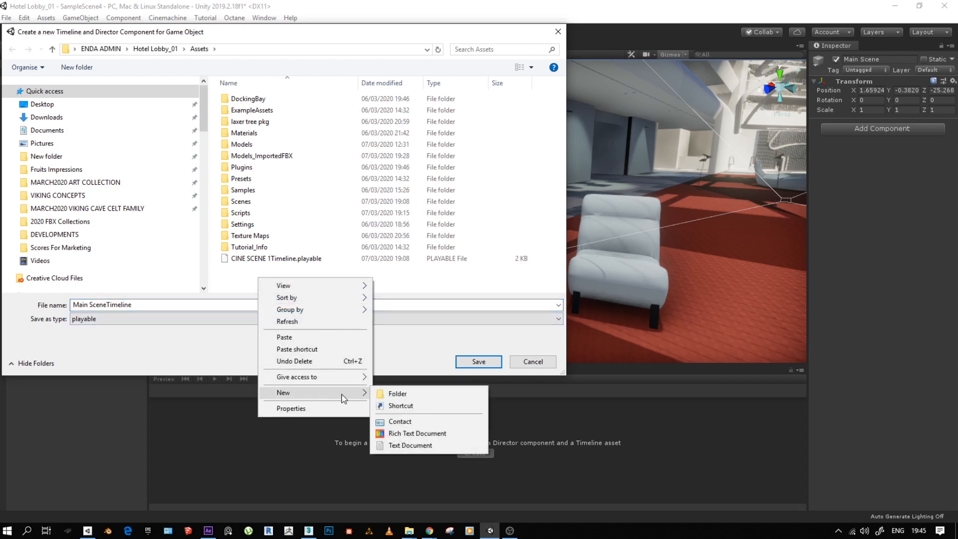
left_click(388, 393)
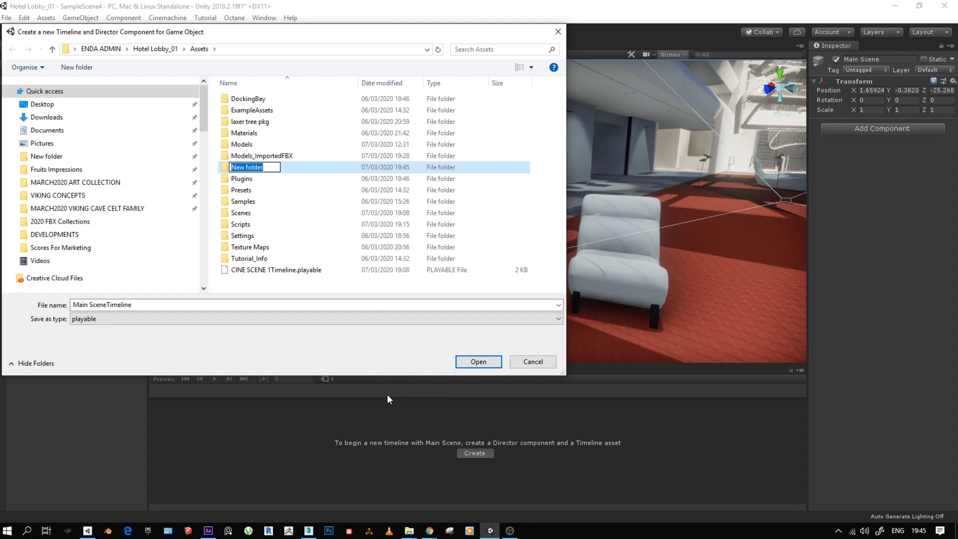
type("Timelines")
key("Return")
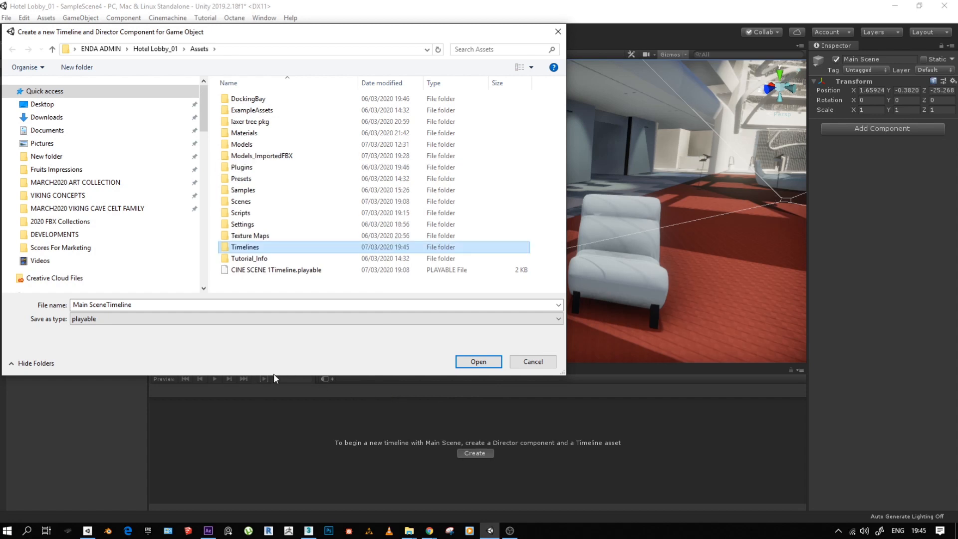
key("Return")
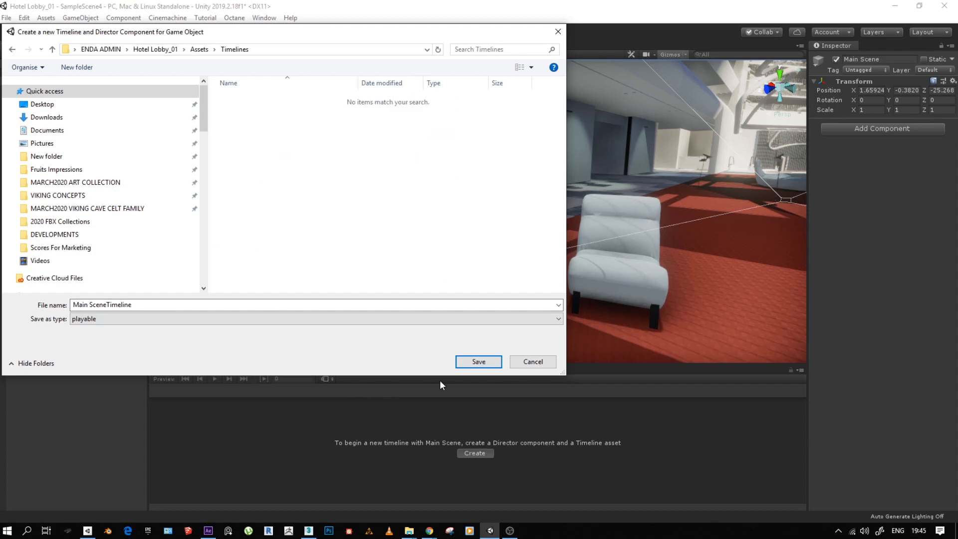
left_click(477, 363)
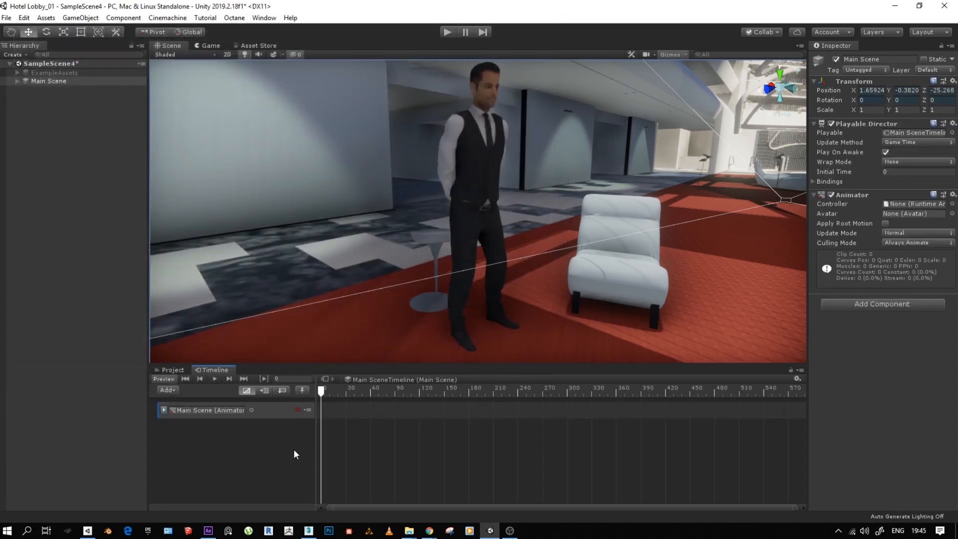
left_click_drag(322, 391, 199, 422)
left_click(166, 18)
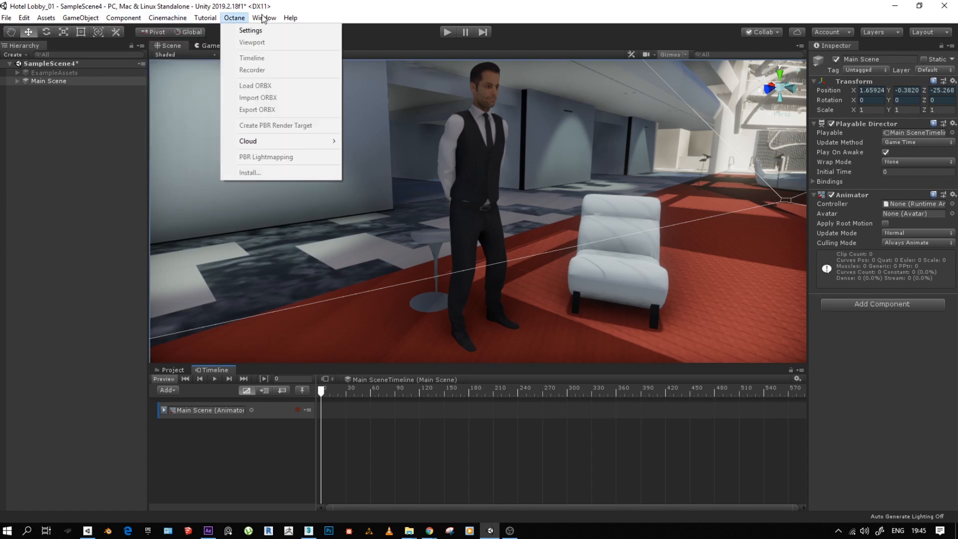
left_click(342, 13)
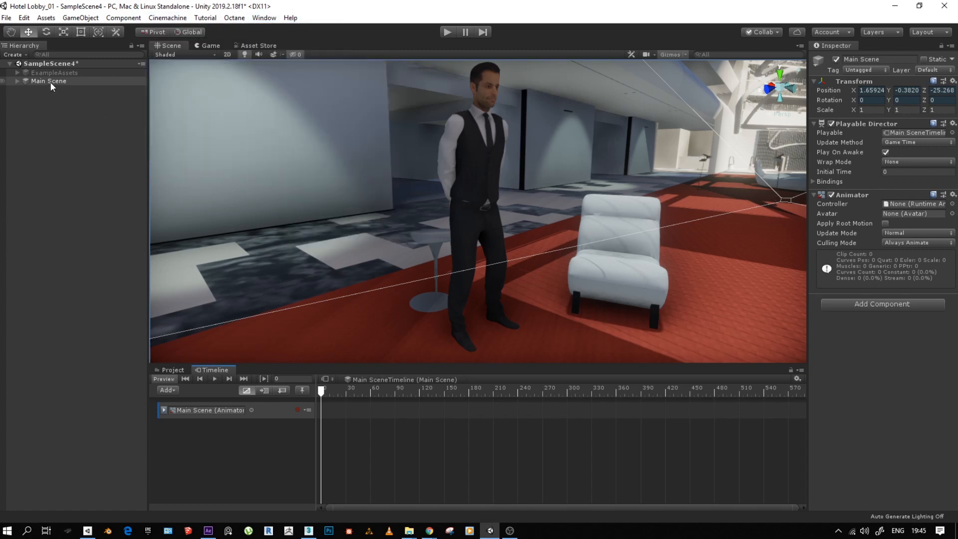
- Expand Main Scene and review all the components attached to Main Camera
left_click(16, 83)
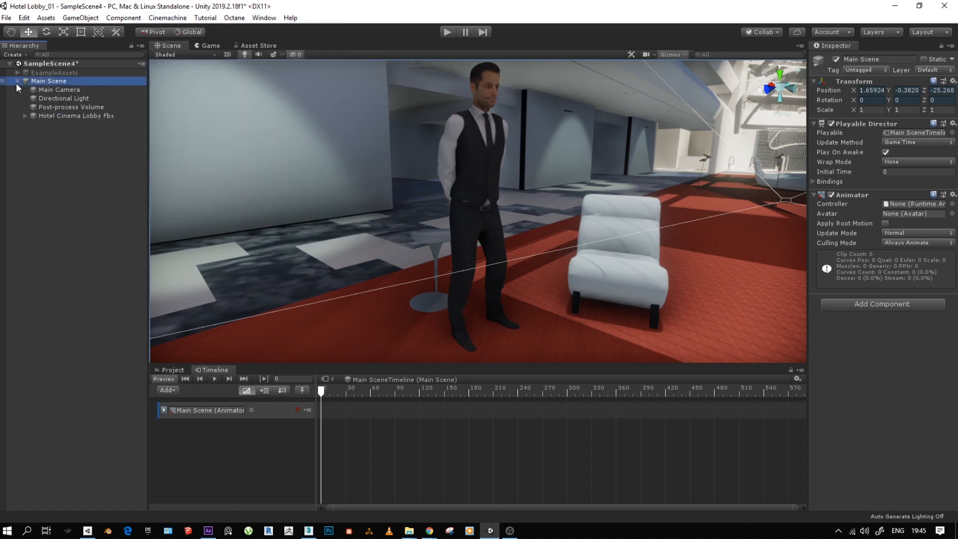
left_click(58, 91)
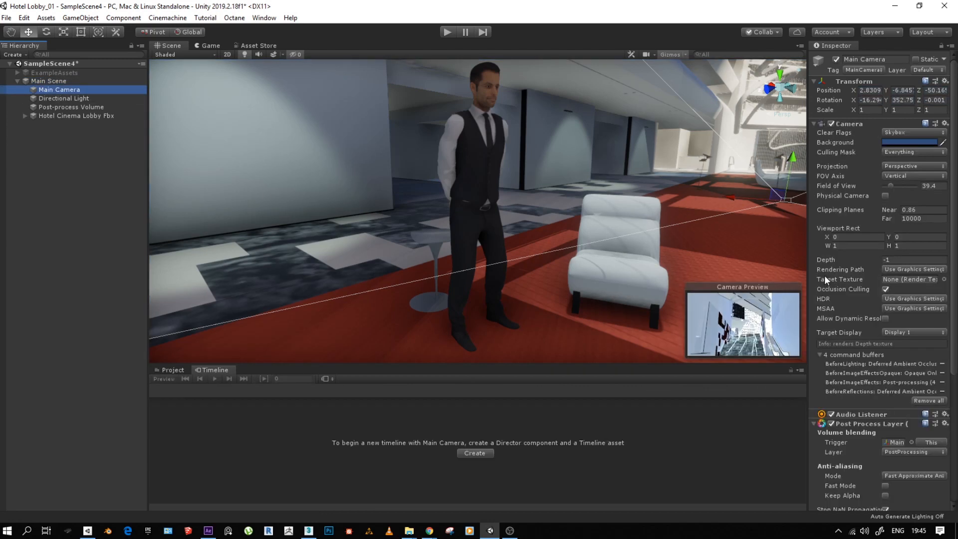
scroll(905, 264, "down", 5)
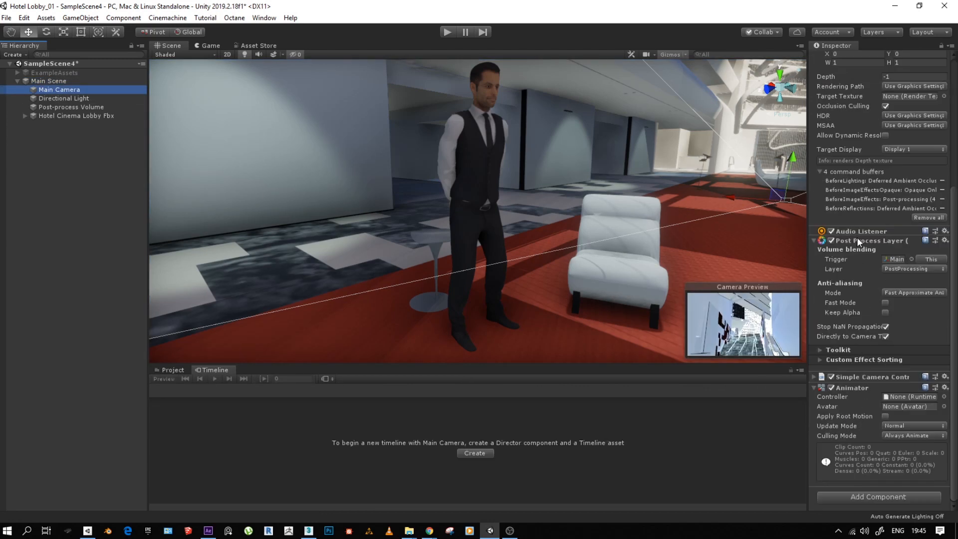
scroll(873, 230, "up", 5)
scroll(876, 352, "down", 5)
scroll(853, 243, "up", 5)
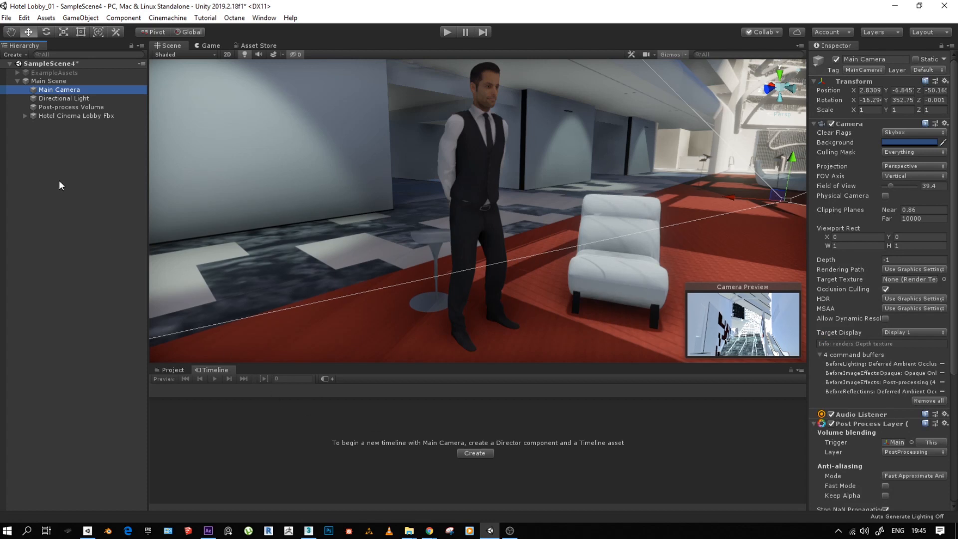
- Lock the Timeline window on Main Scene's timeline so that selecting Main Camera does not switch it
left_click(49, 82)
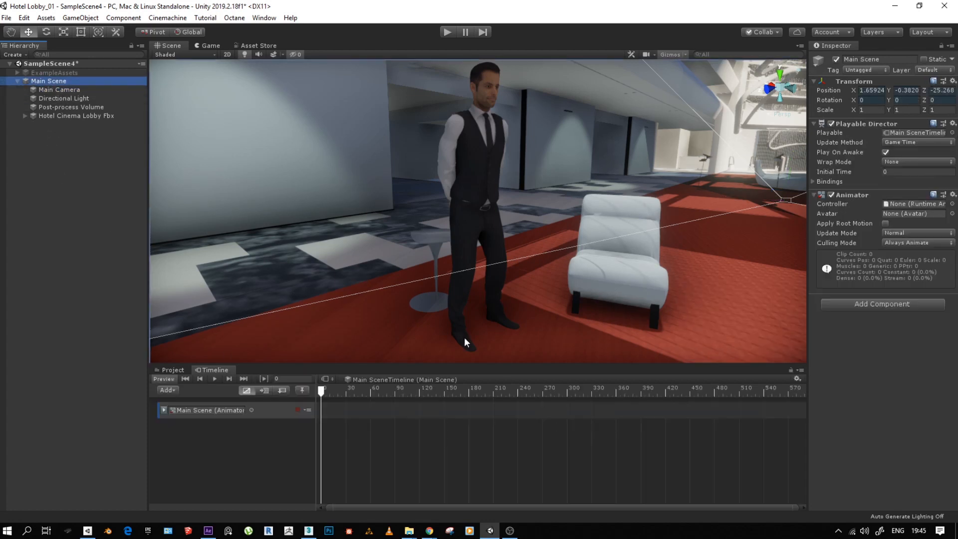
left_click(790, 371)
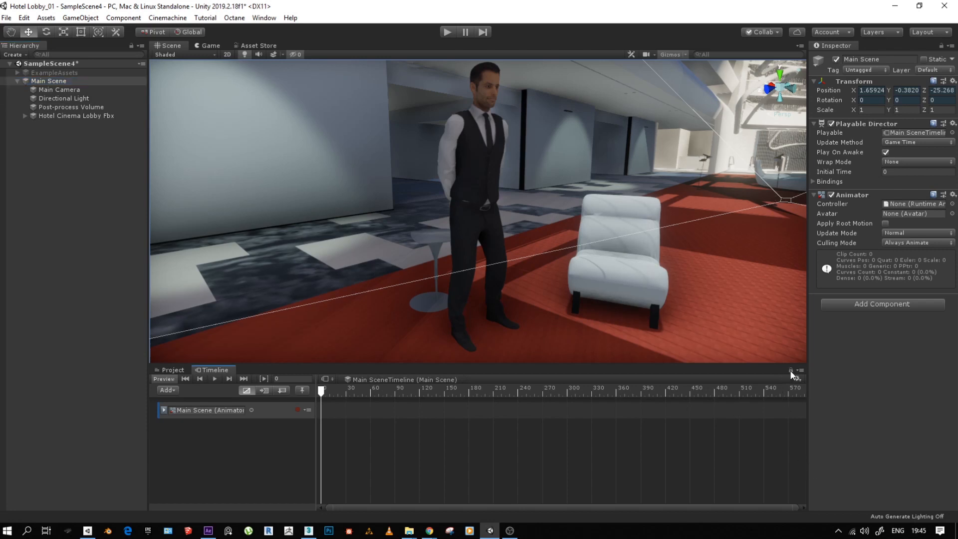
left_click(68, 90)
left_click(50, 81)
left_click(51, 92)
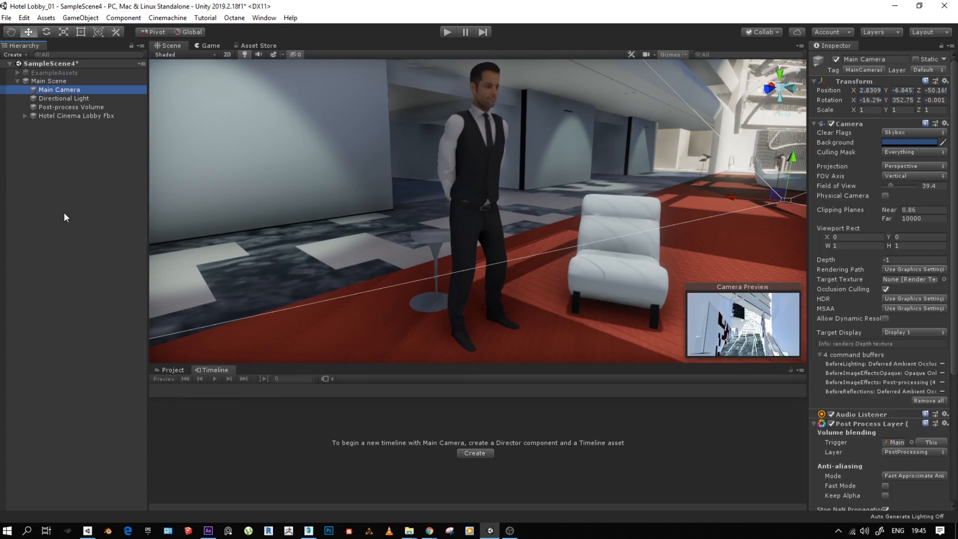
left_click(50, 81)
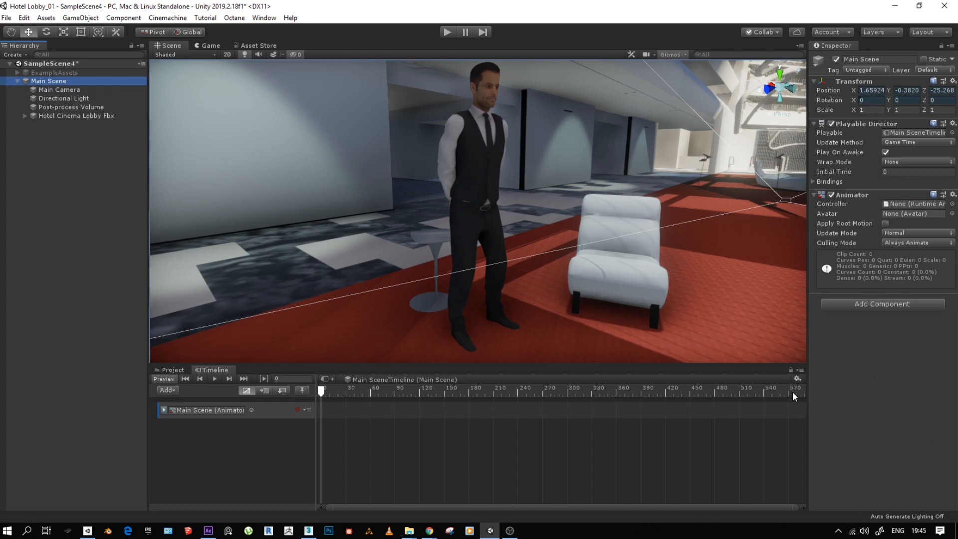
left_click(790, 373)
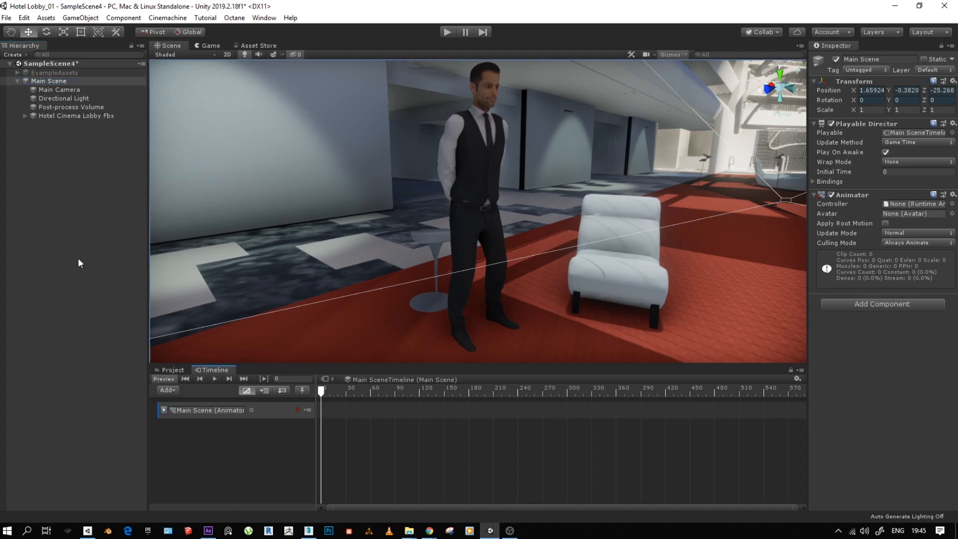
- Add a Cinemachine Track to the Main Scene timeline and bind Main Camera to it, creating a CinemachineBrain on that camera
left_click_drag(55, 90, 244, 444)
left_click(209, 450)
double_click(58, 89)
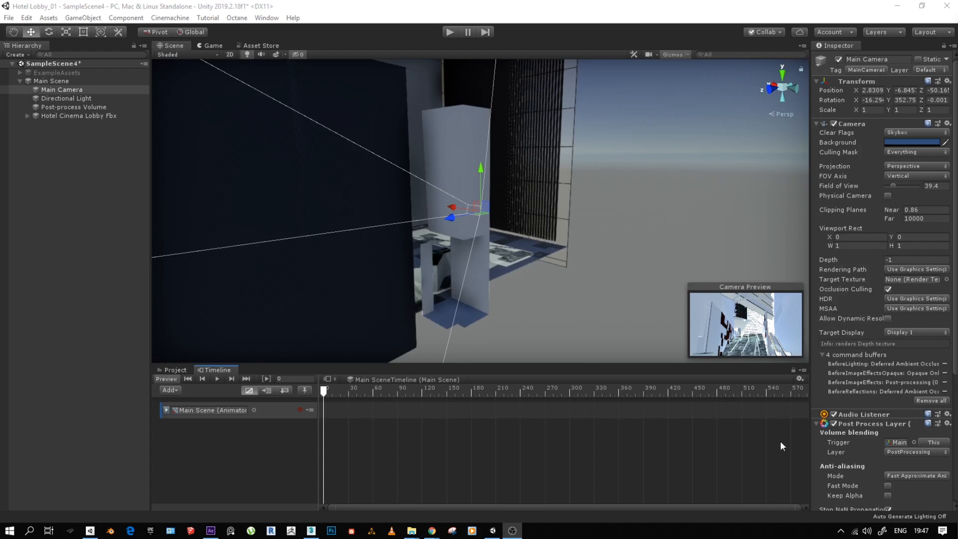
right_click(209, 450)
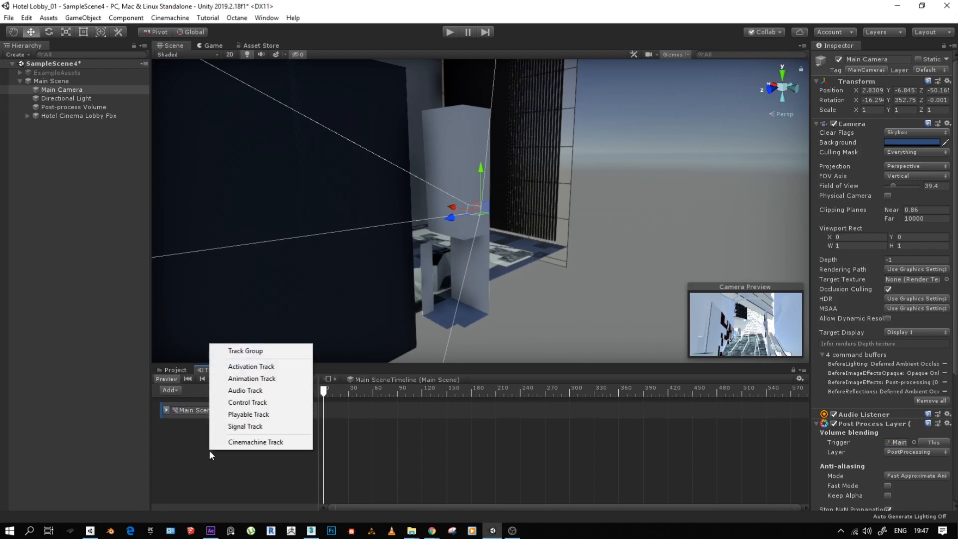
left_click(242, 442)
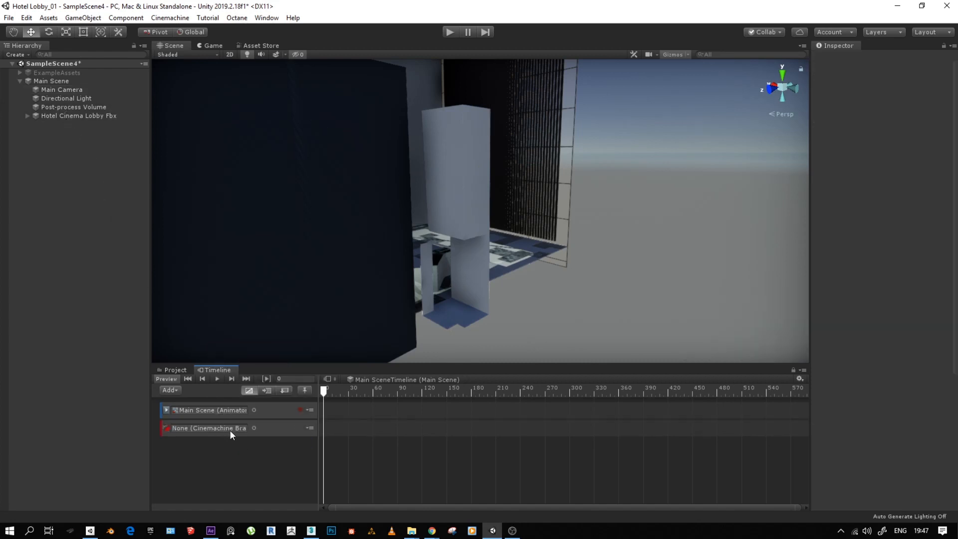
left_click_drag(56, 91, 225, 427)
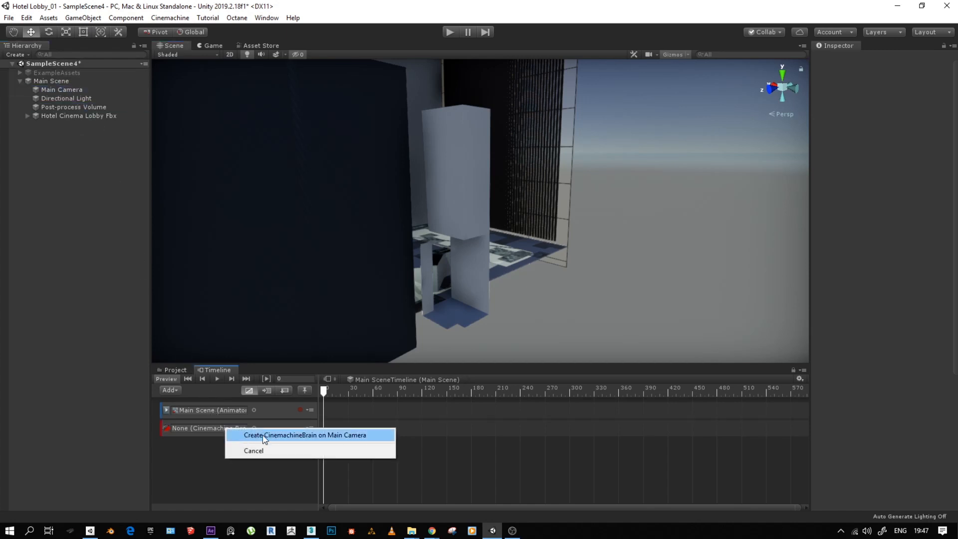
left_click(325, 436)
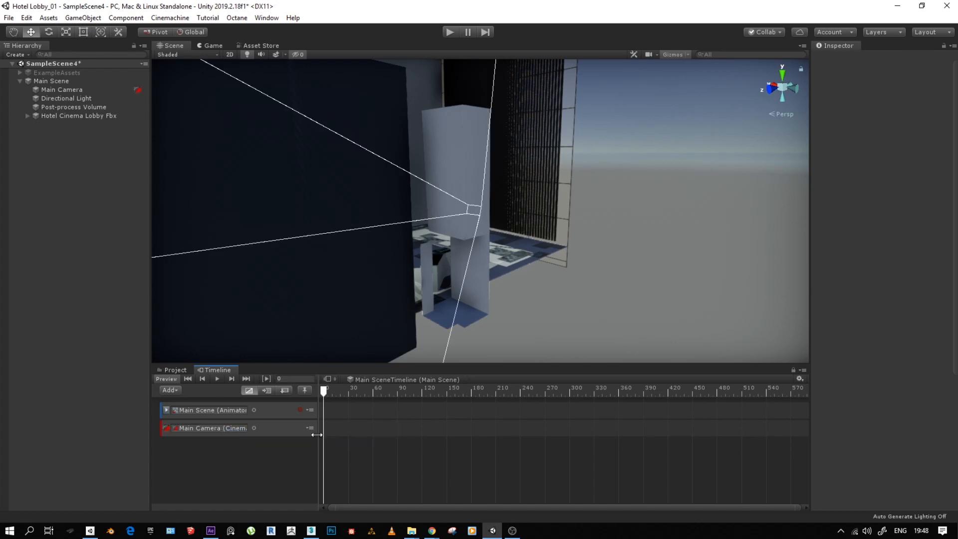
- Widen the Inspector and examine Main Camera's components down to Cinemachine Brain, plus the other objects in Main Scene
left_click(56, 93)
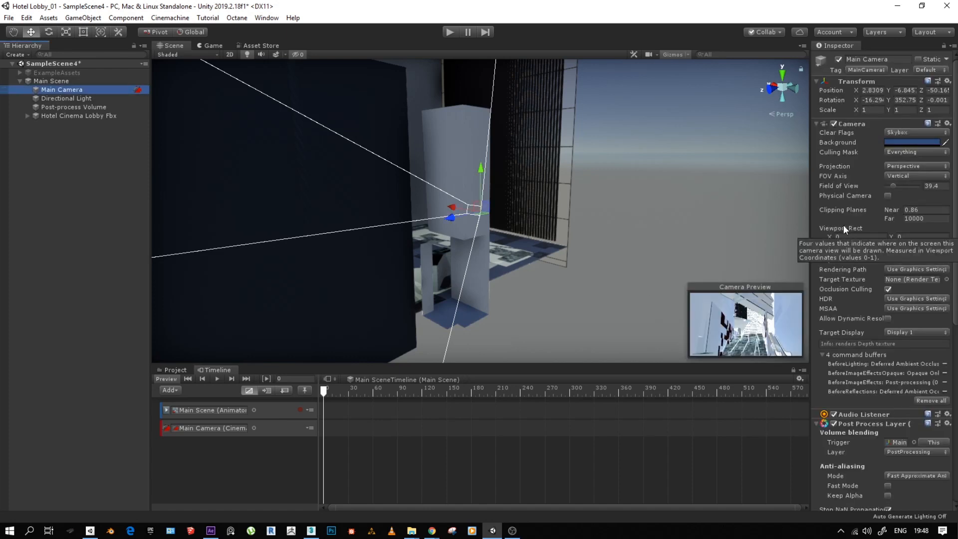
left_click_drag(809, 210, 742, 211)
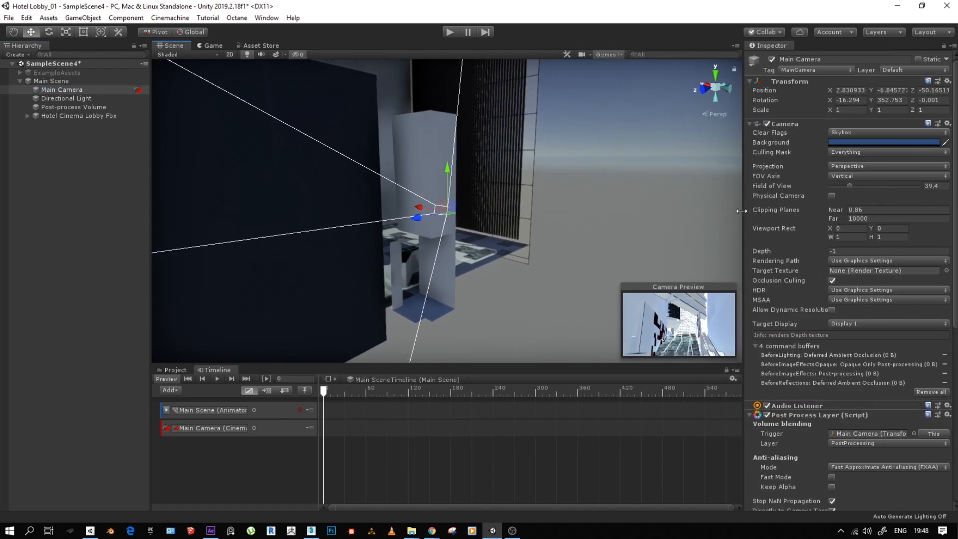
scroll(776, 301, "down", 10)
scroll(812, 130, "up", 10)
scroll(819, 298, "down", 10)
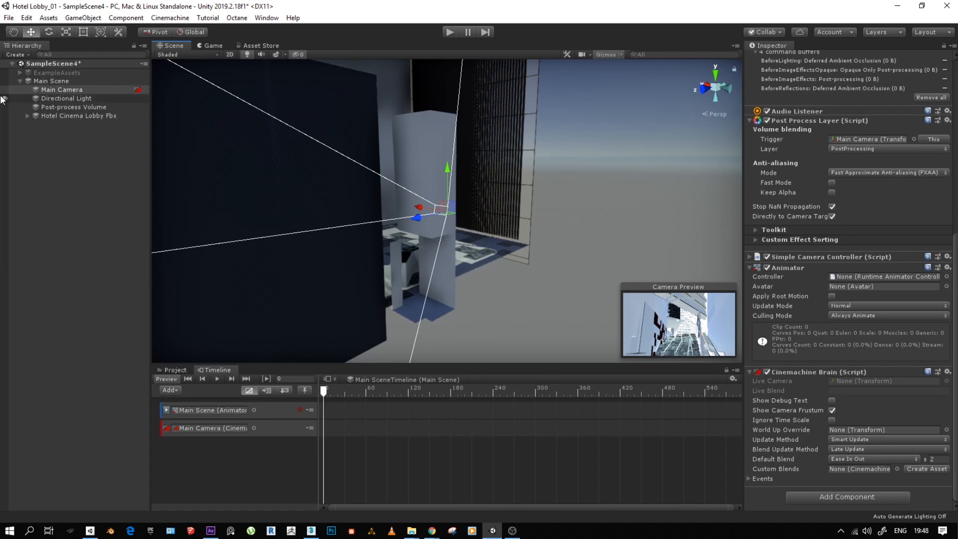
left_click(55, 100)
left_click(60, 107)
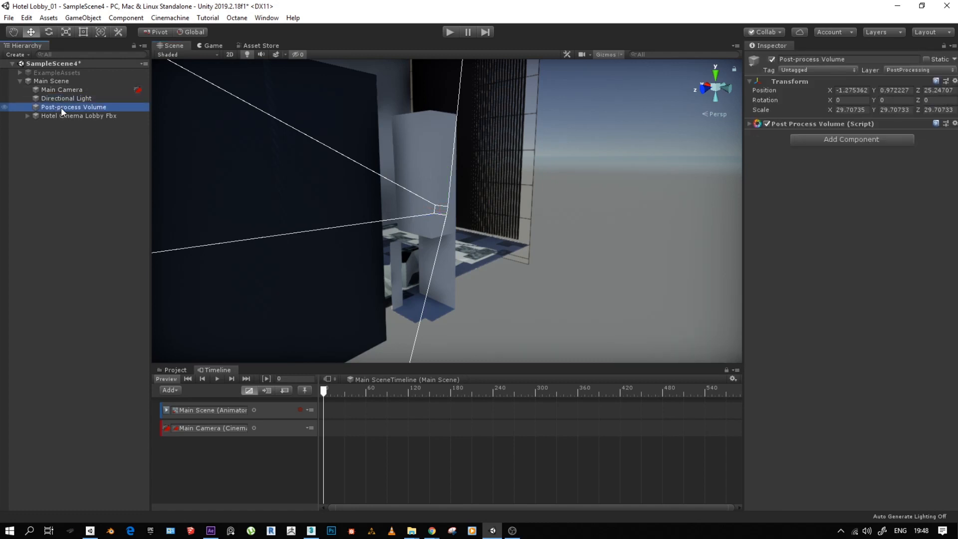
left_click(65, 116)
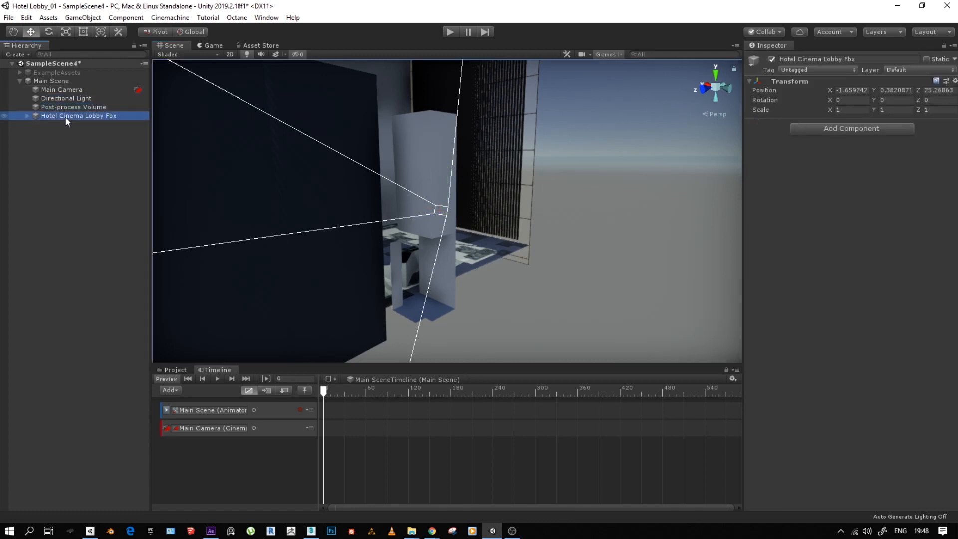
left_click(53, 83)
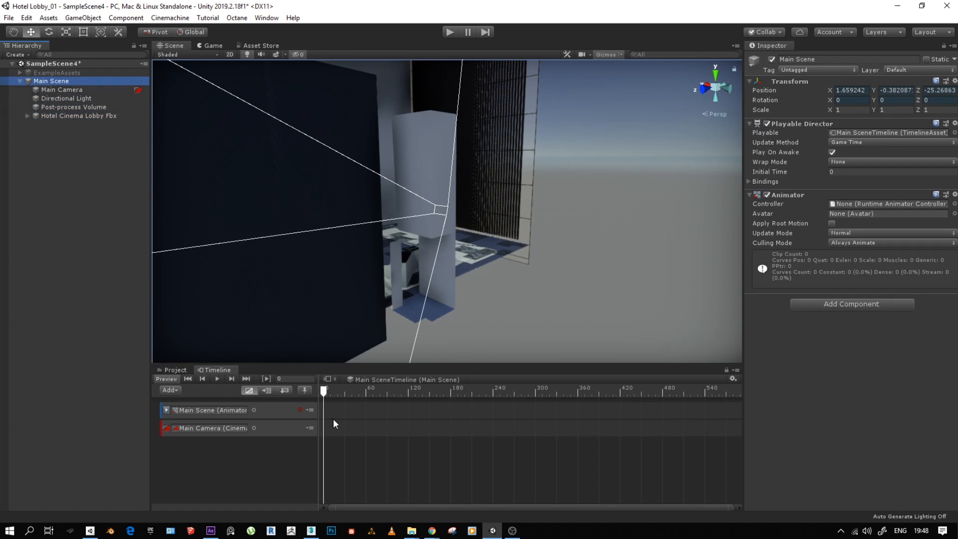
- Add a Cinemachine Shot to the Main Camera track, create a virtual camera for it and select that camera
left_click(270, 430)
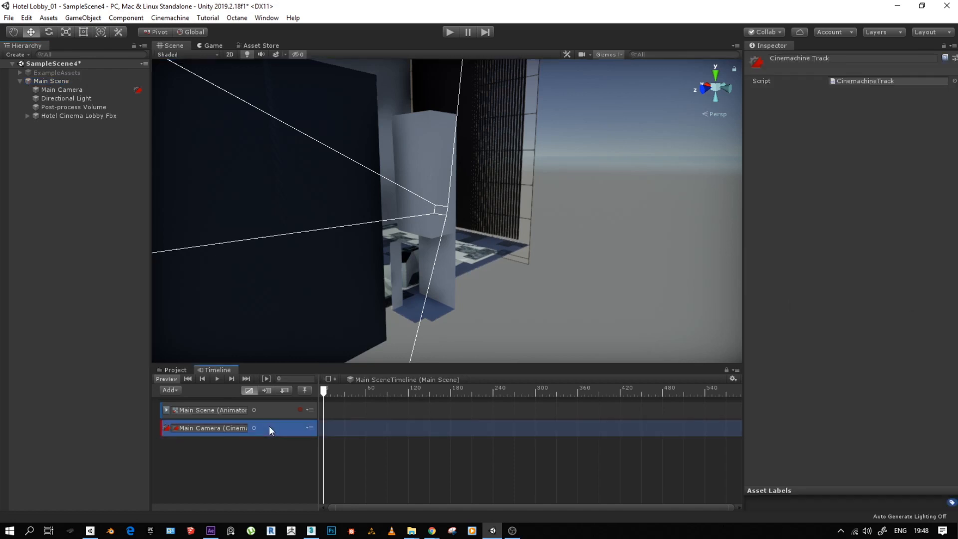
right_click(349, 433)
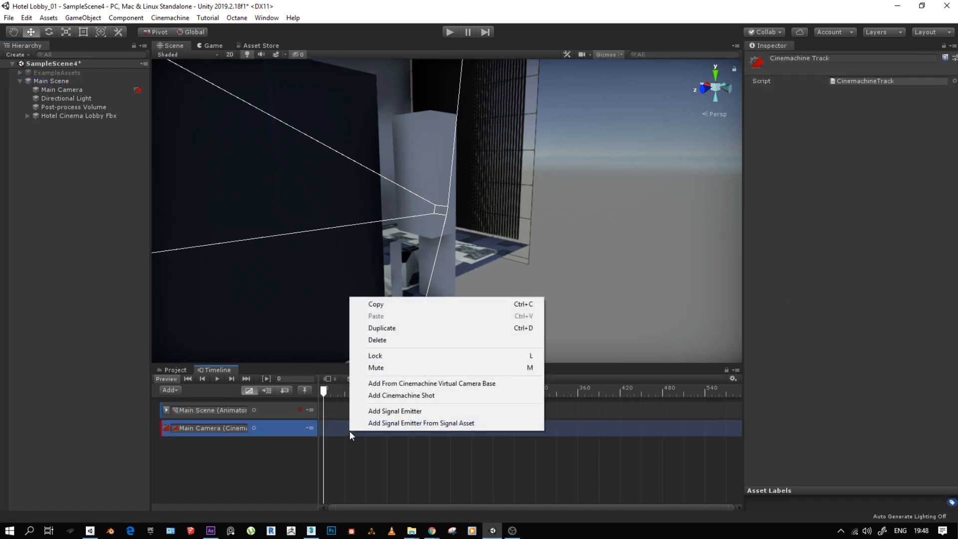
left_click(405, 396)
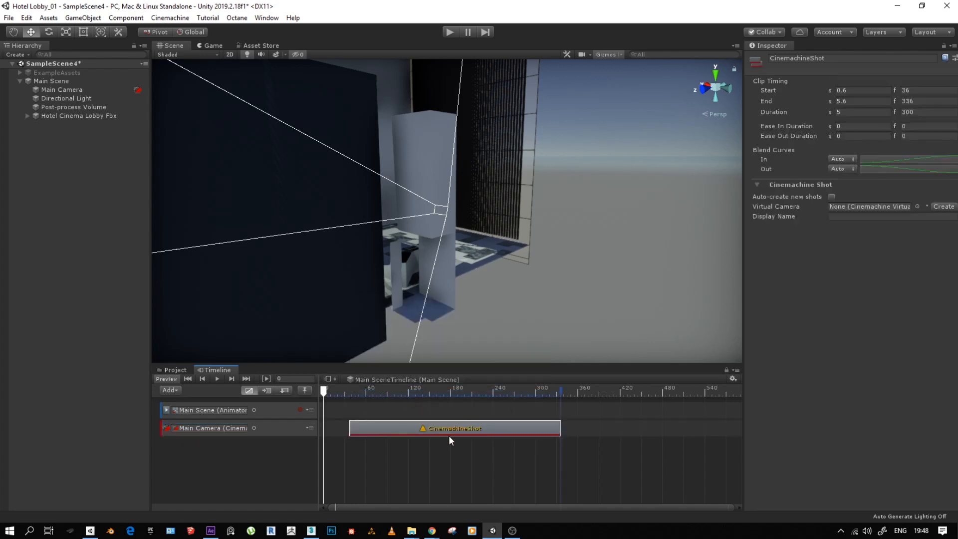
left_click(943, 206)
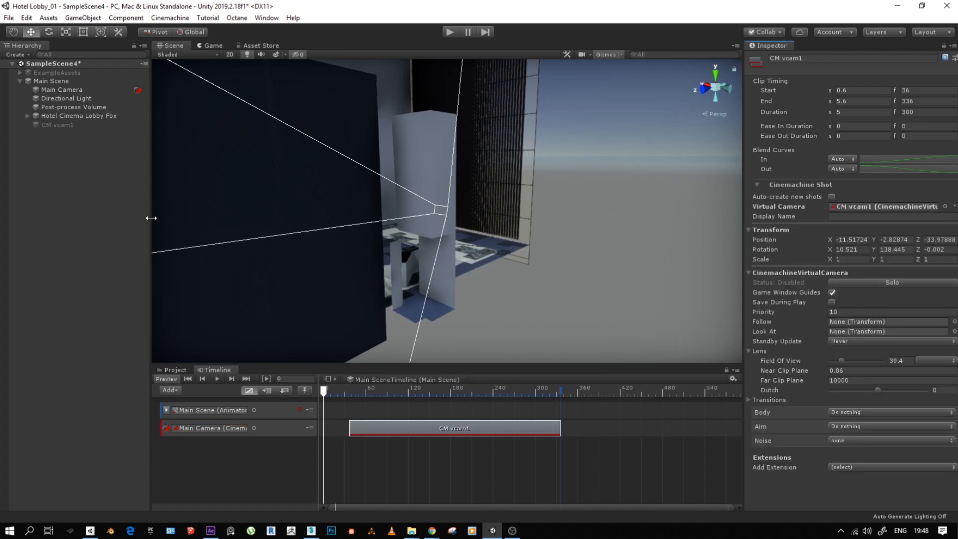
left_click(62, 125)
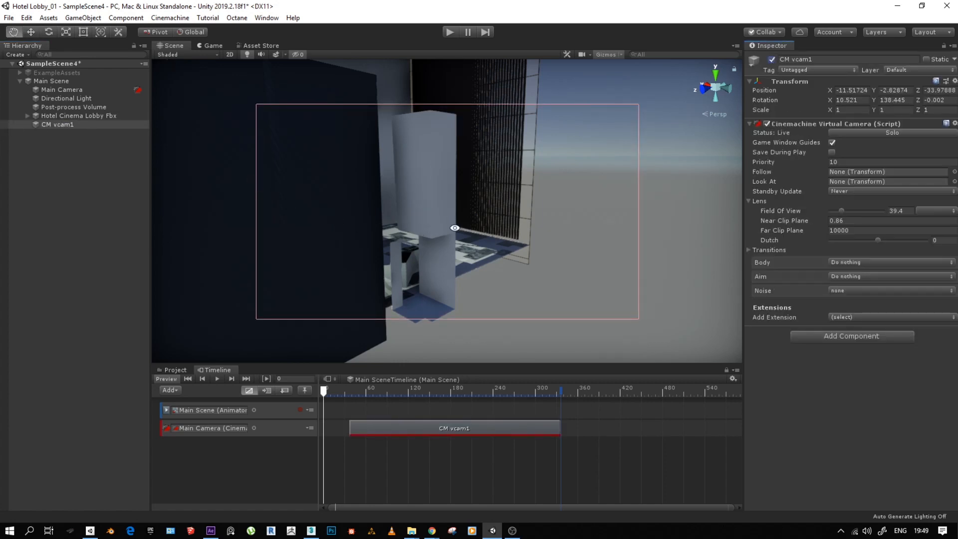
- Move the CM vcam1 shot to start at frame 0 and switch the Timeline ruler to seconds
left_click_drag(402, 428, 374, 426)
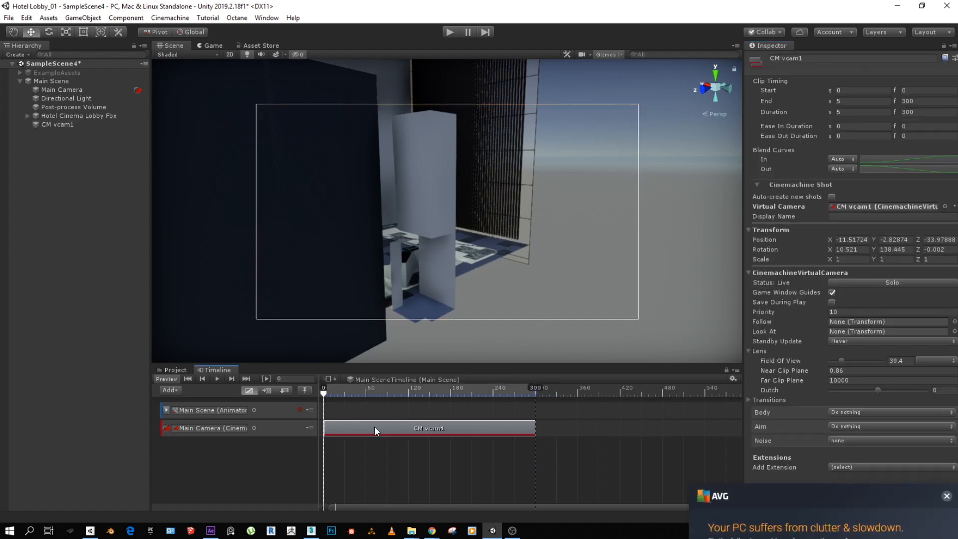
left_click(946, 346)
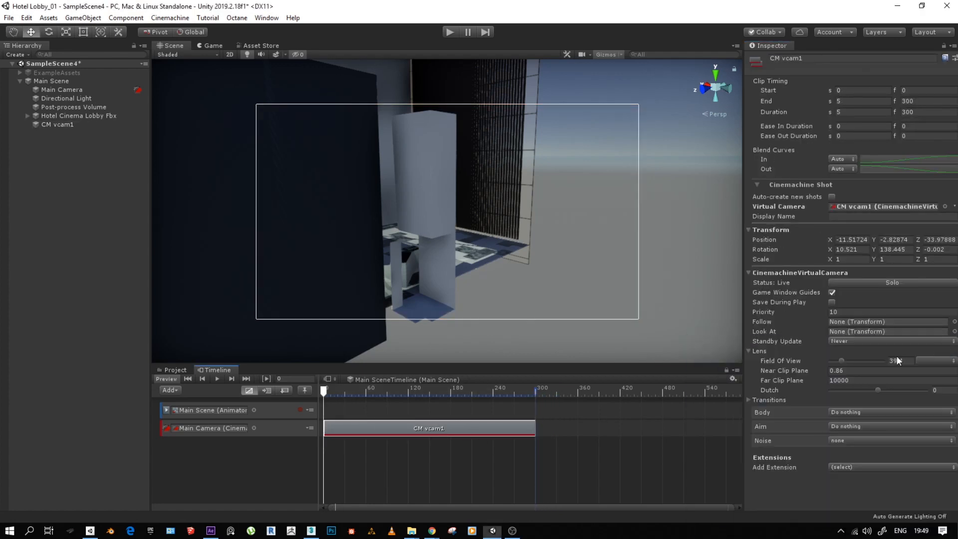
left_click(733, 379)
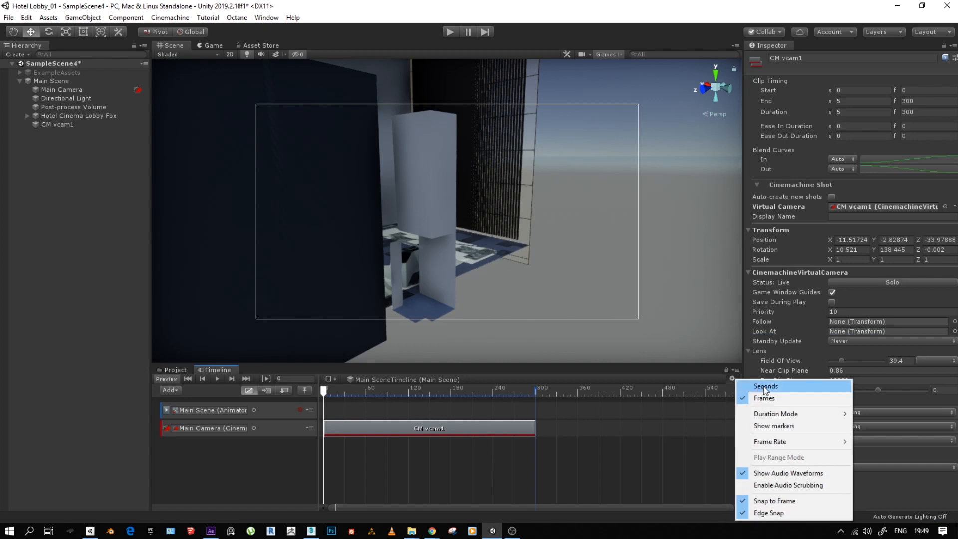
left_click(765, 387)
scroll(354, 412, "down", 2)
scroll(361, 411, "up", 3)
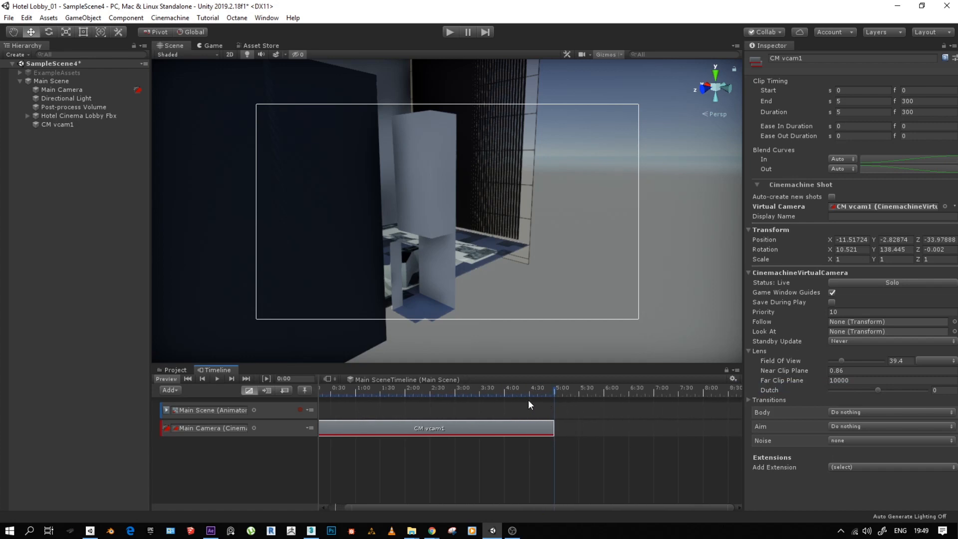
mouse_move(452, 424)
left_mouse_down()
mouse_move(543, 426)
mouse_move(421, 428)
mouse_move(445, 424)
left_mouse_up()
- Align CM vcam1 with a Scene view facing the lobby staircase and check its framing in the Game view
left_click_drag(435, 263, 336, 202, "alt")
right_click_drag(336, 202, 410, 210, "alt")
mouse_move(381, 223)
left_mouse_down("alt")
mouse_move(331, 229)
mouse_move(375, 228)
mouse_move(365, 217)
left_mouse_up("alt")
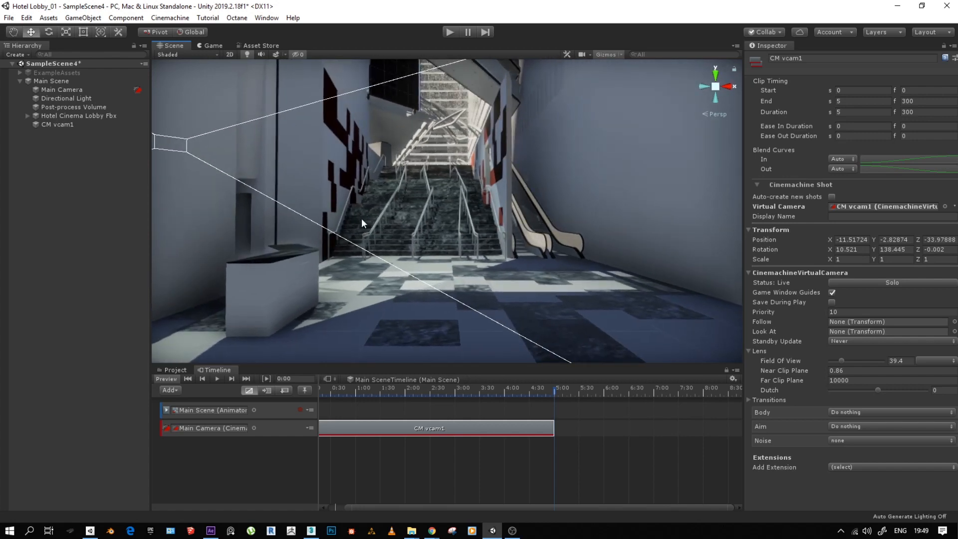
right_click_drag(356, 220, 365, 206, "alt")
middle_click_drag(365, 206, 379, 214, "alt")
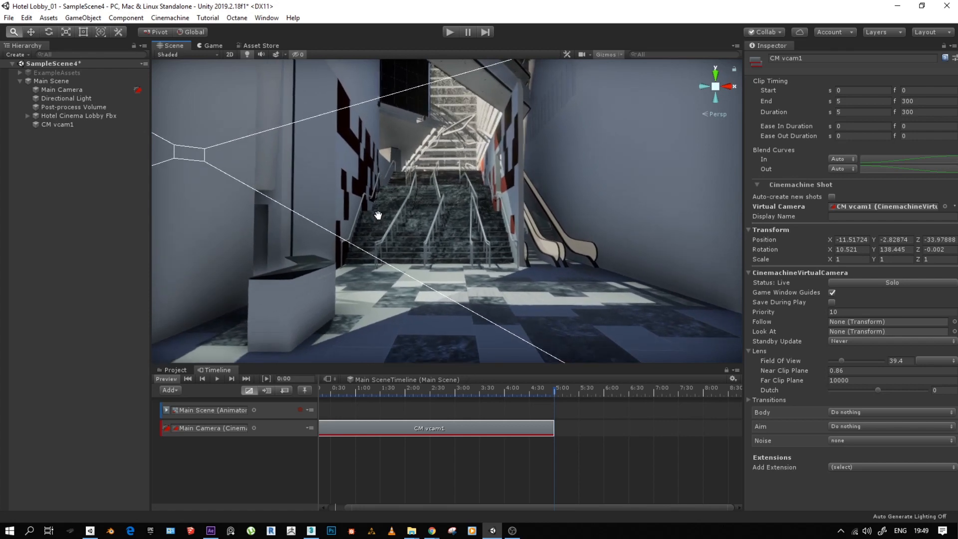
left_click_drag(379, 214, 359, 207, "alt")
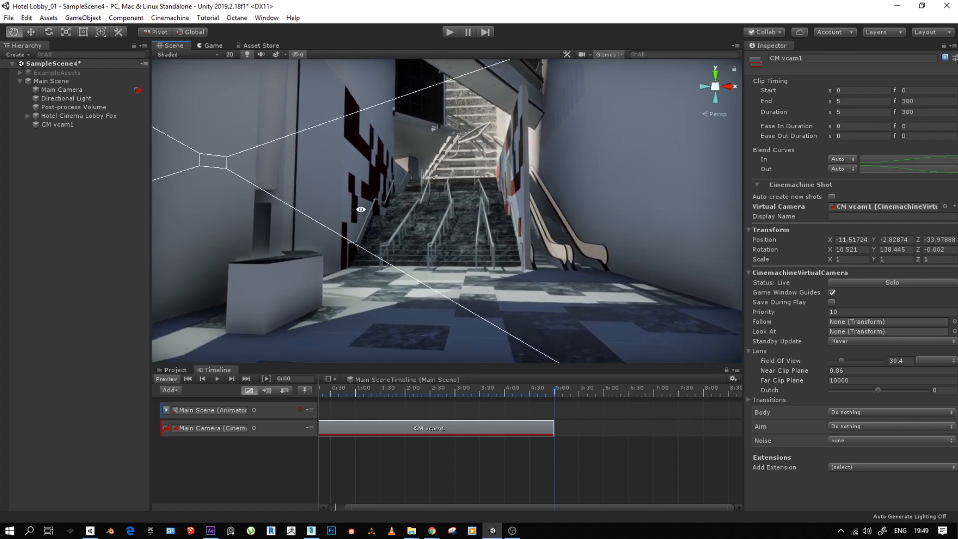
left_click(59, 124)
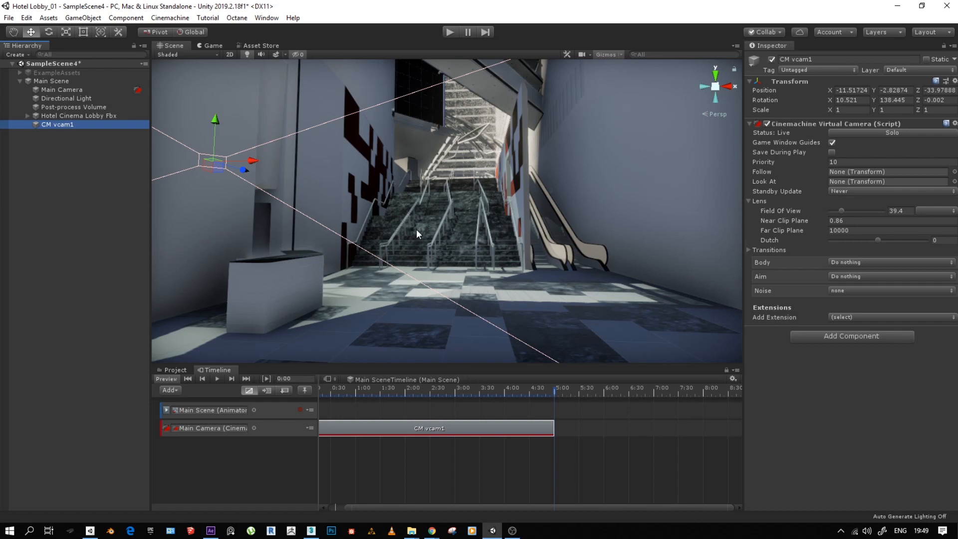
key("ctrl+shift+f")
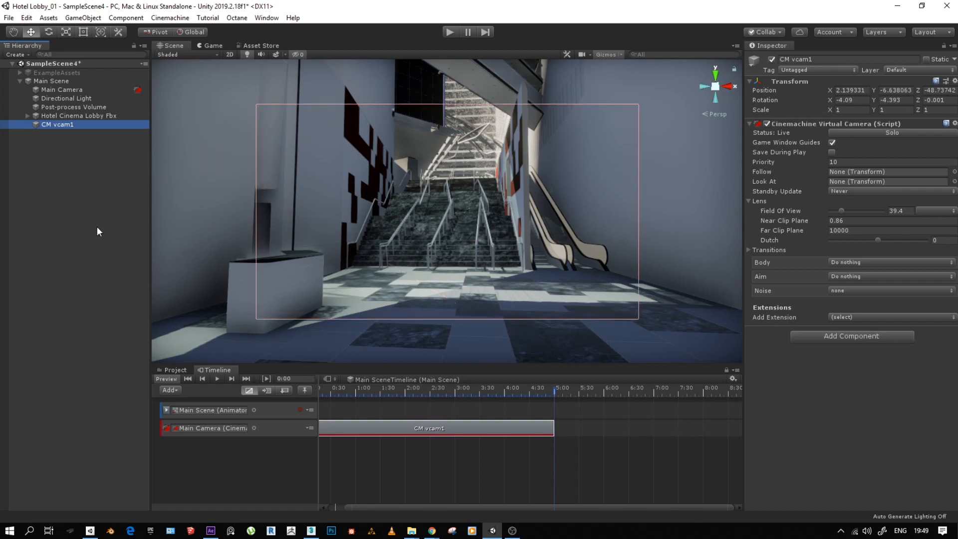
left_click(218, 47)
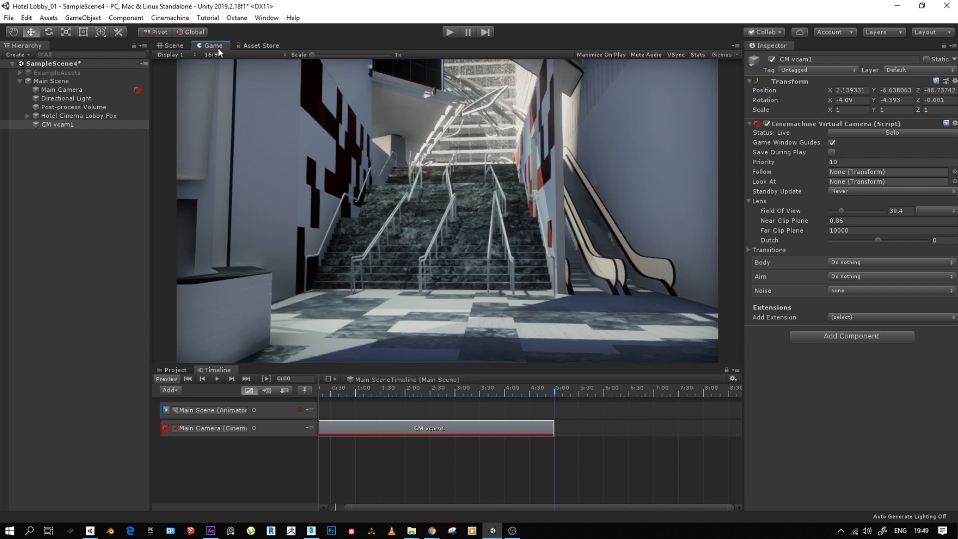
left_click(173, 46)
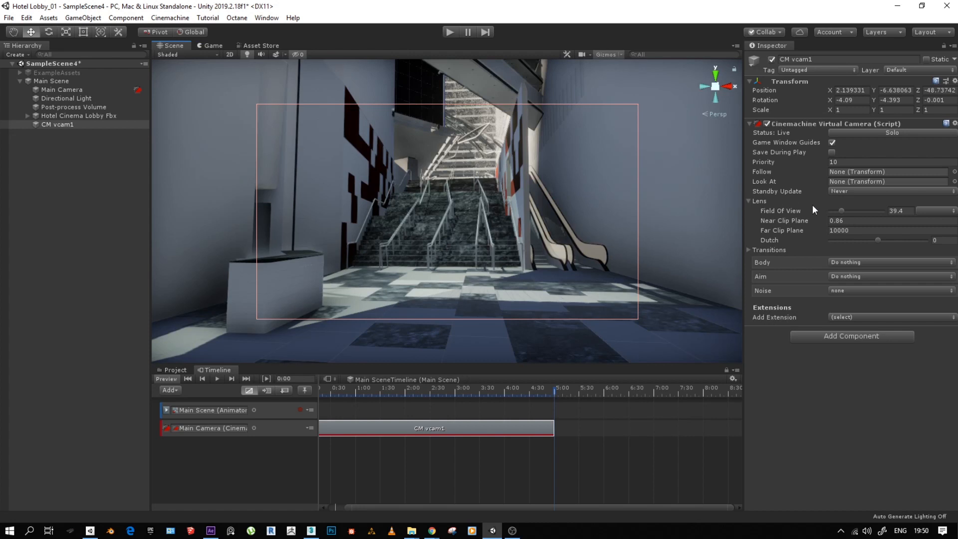
- Set CM vcam1's field of view to 52 and check the wider framing in the Game view
left_click_drag(840, 212, 846, 209)
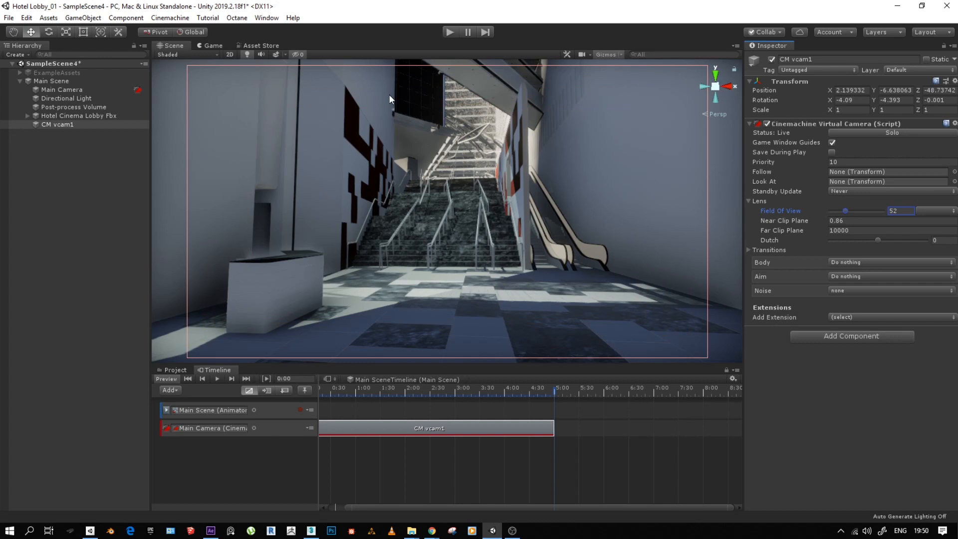
left_click(213, 45)
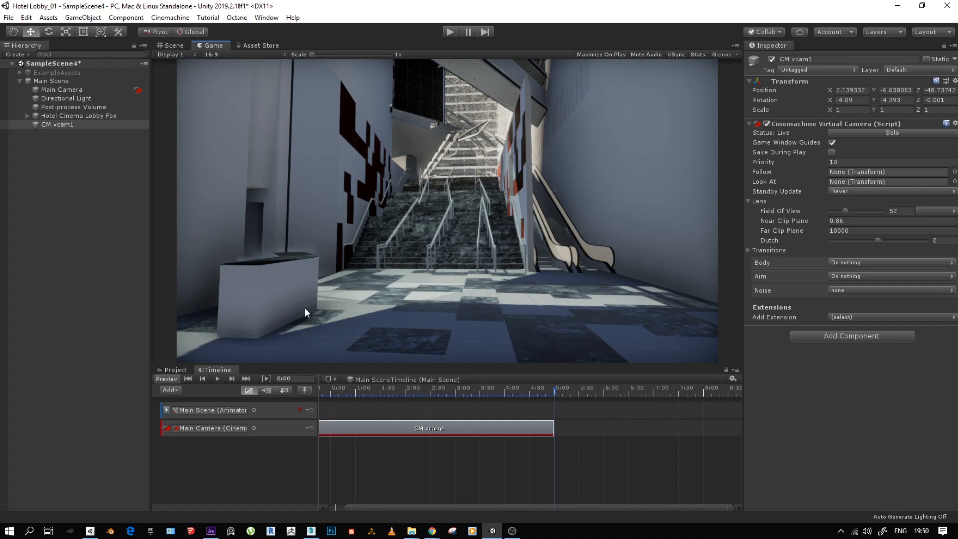
left_click(173, 46)
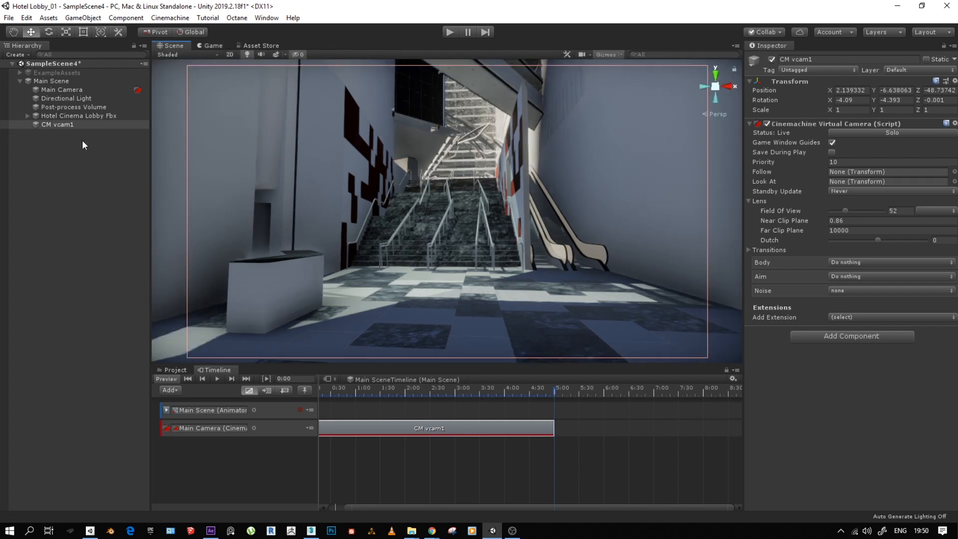
scroll(577, 468, "down", 5)
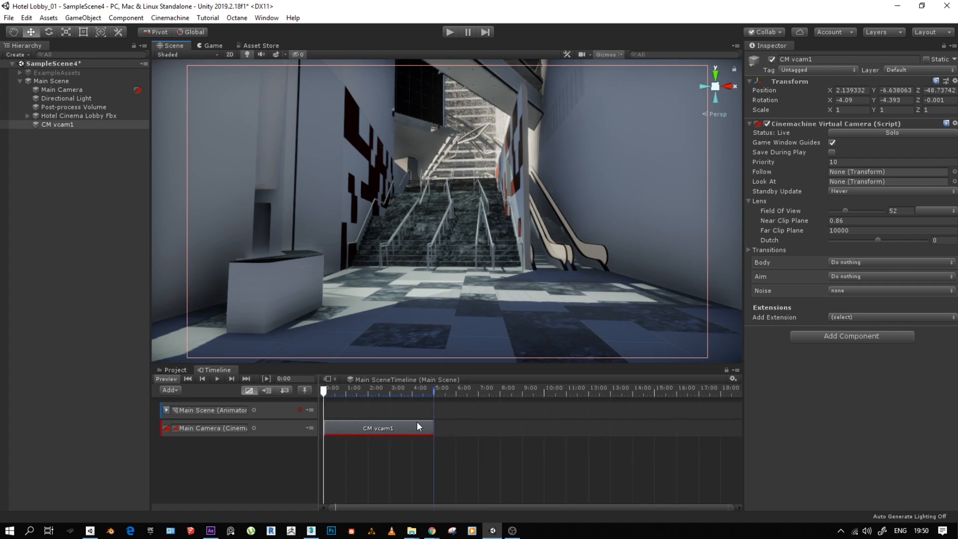
right_click(465, 427)
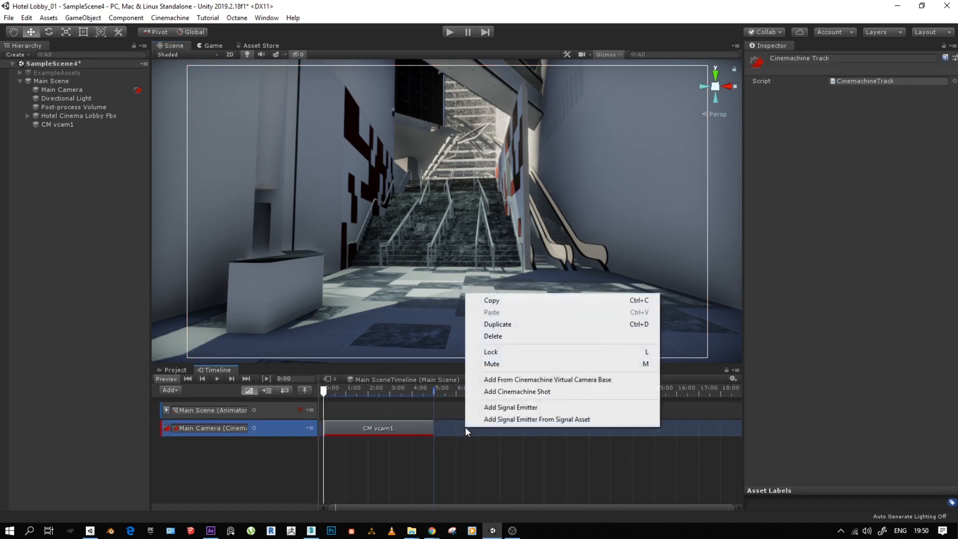
left_click(379, 429)
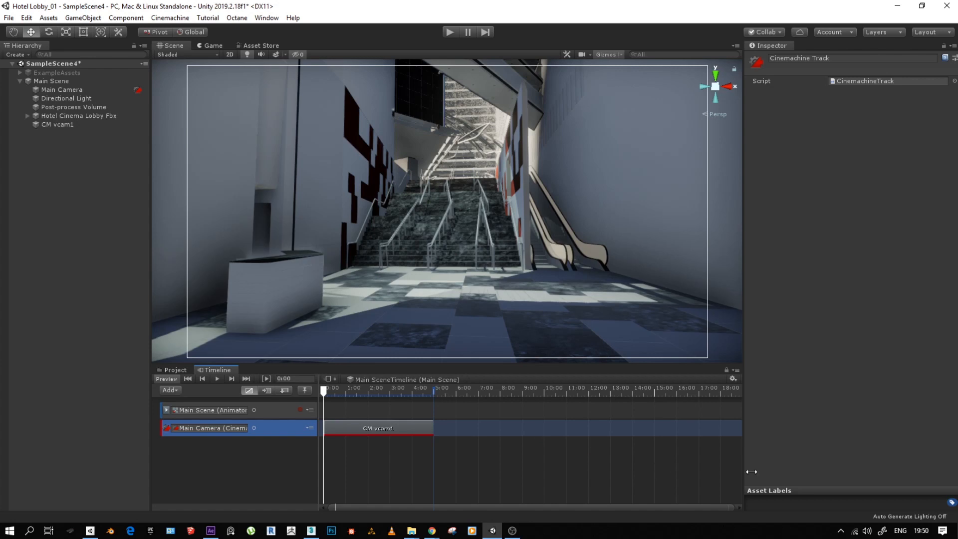
right_click(459, 432)
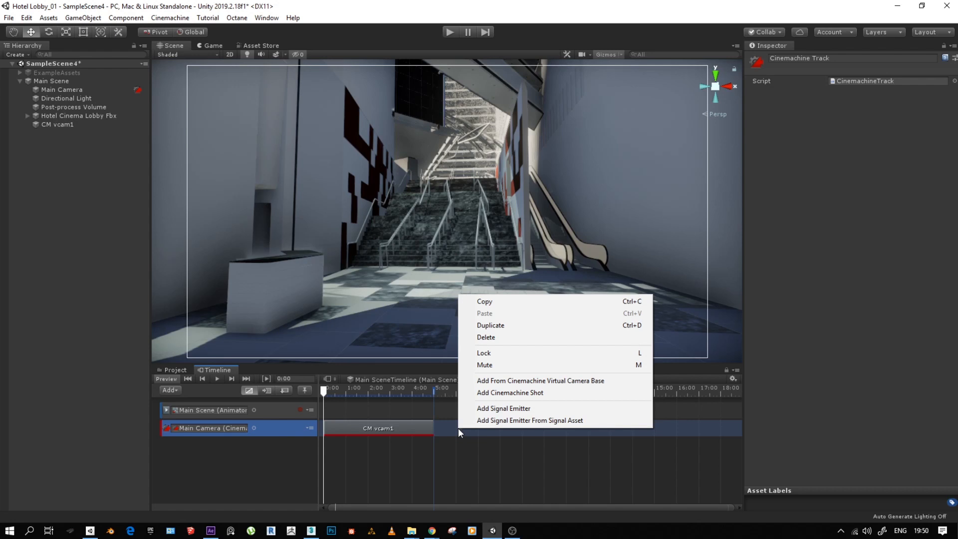
left_click(177, 20)
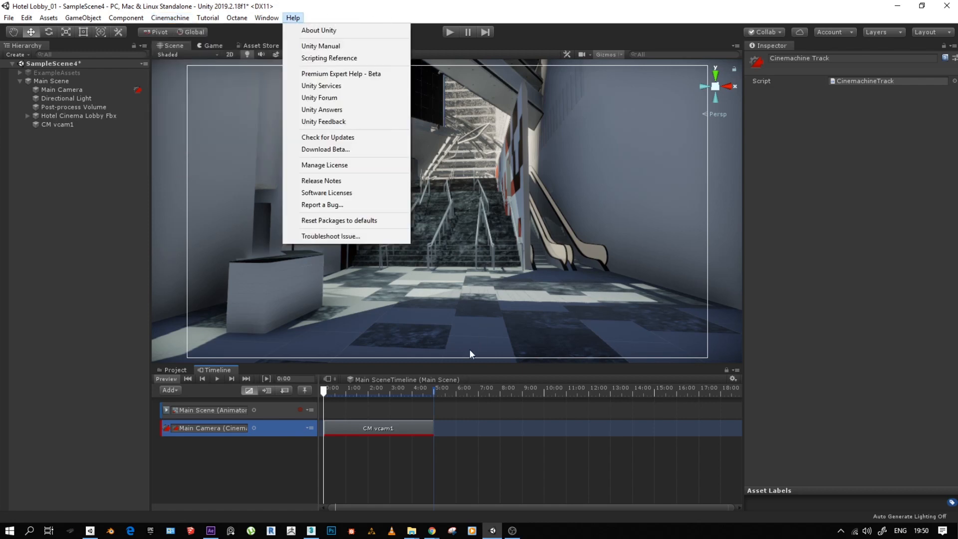
left_click(459, 433)
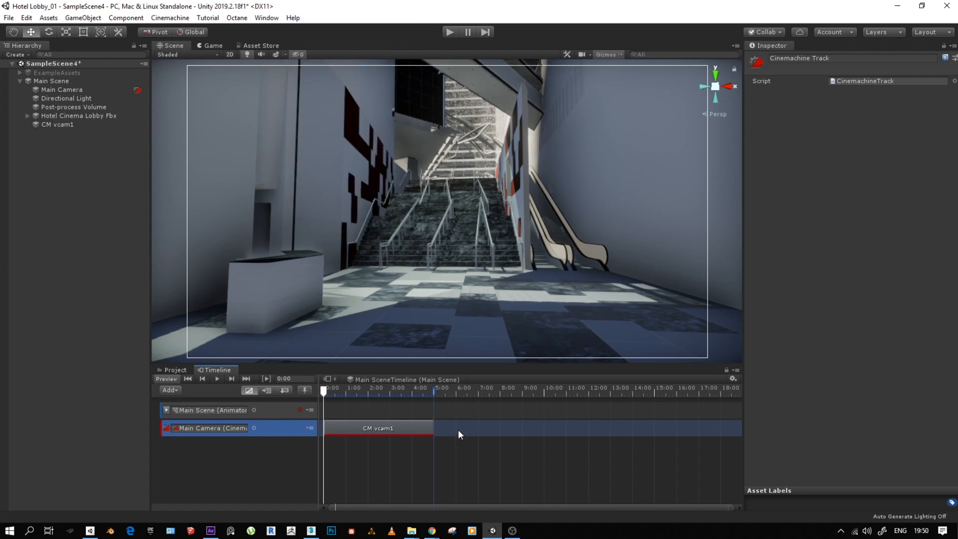
- Add a second Cinemachine Shot after the CM vcam1 clip and create a new virtual camera for it
right_click(458, 430)
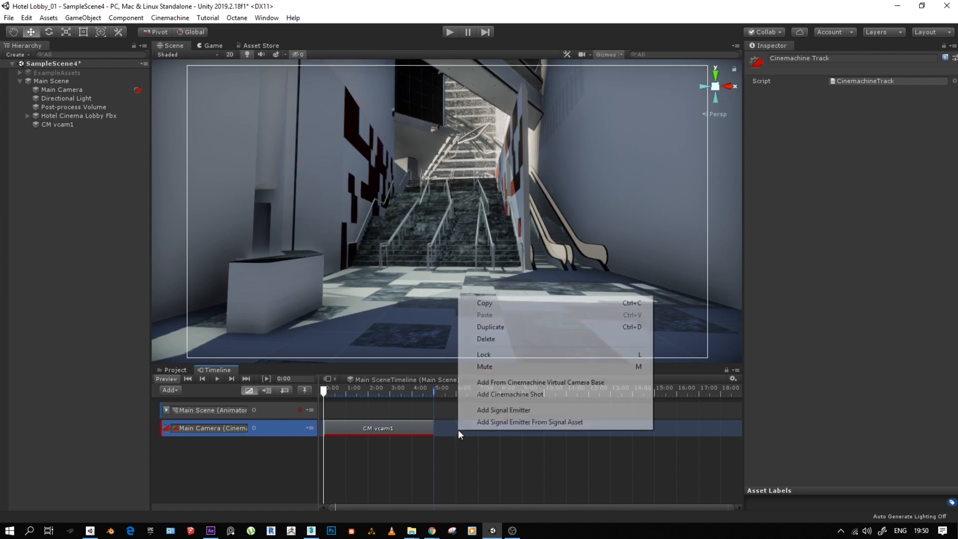
left_click(504, 394)
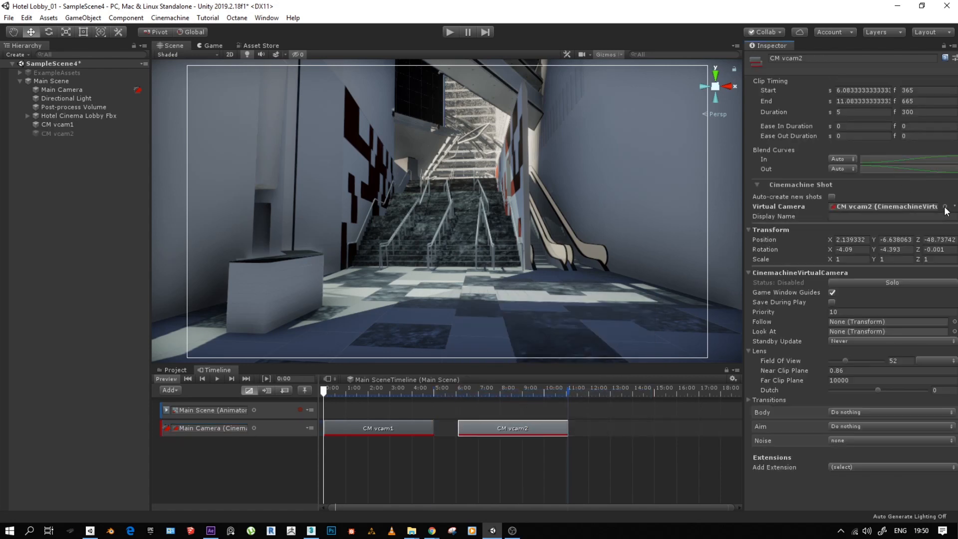
- Activate the CM vcam2 object and shift its shot closer to the first one, starting at about 5.63 seconds (frame 338)
left_click(61, 133)
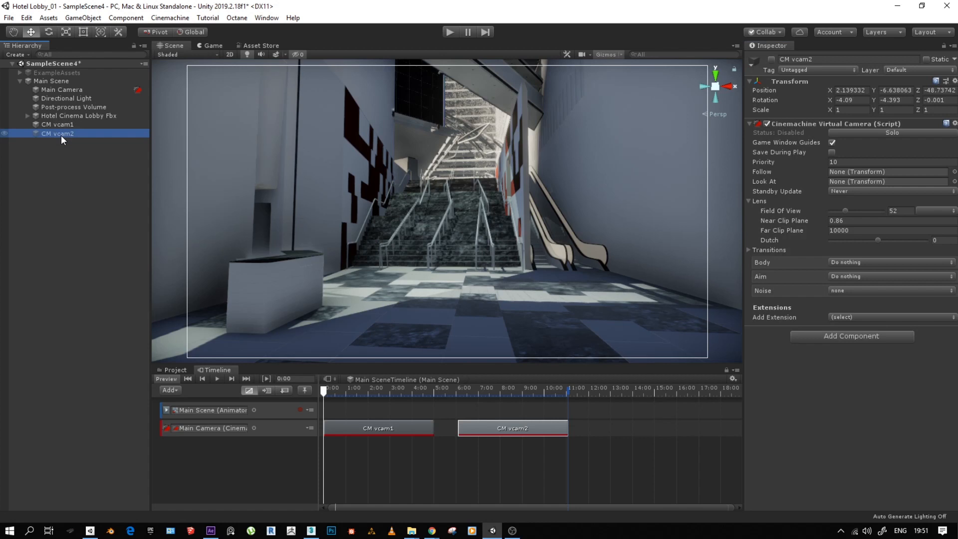
left_click(771, 59)
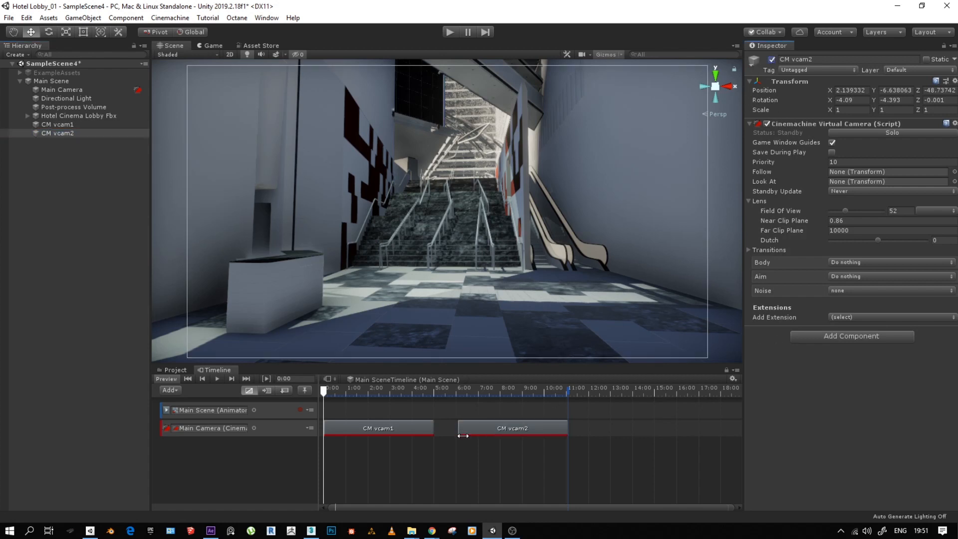
mouse_move(481, 423)
left_mouse_down()
mouse_move(461, 427)
mouse_move(472, 426)
left_mouse_up()
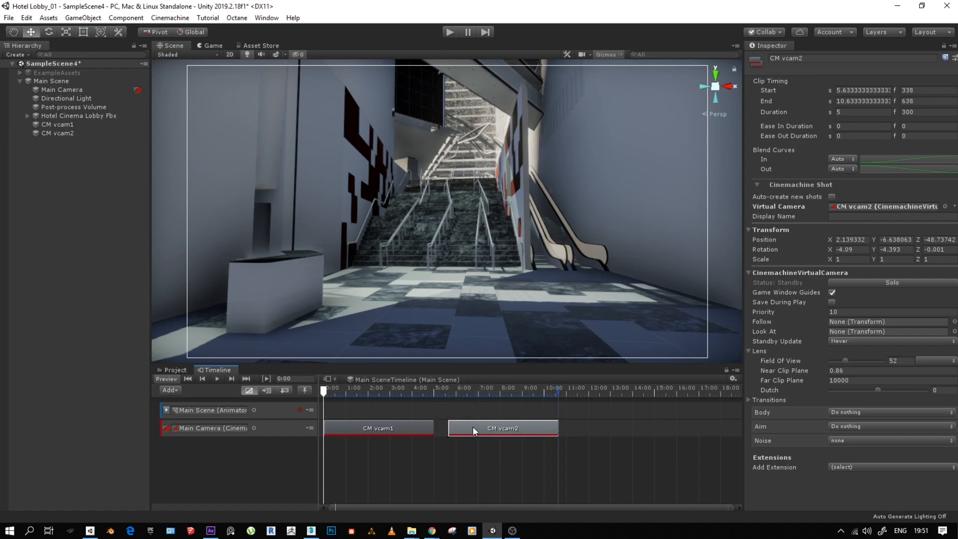
- Align CM vcam2 with a Scene view from the top of the staircase looking into the upper lobby
left_click(67, 132)
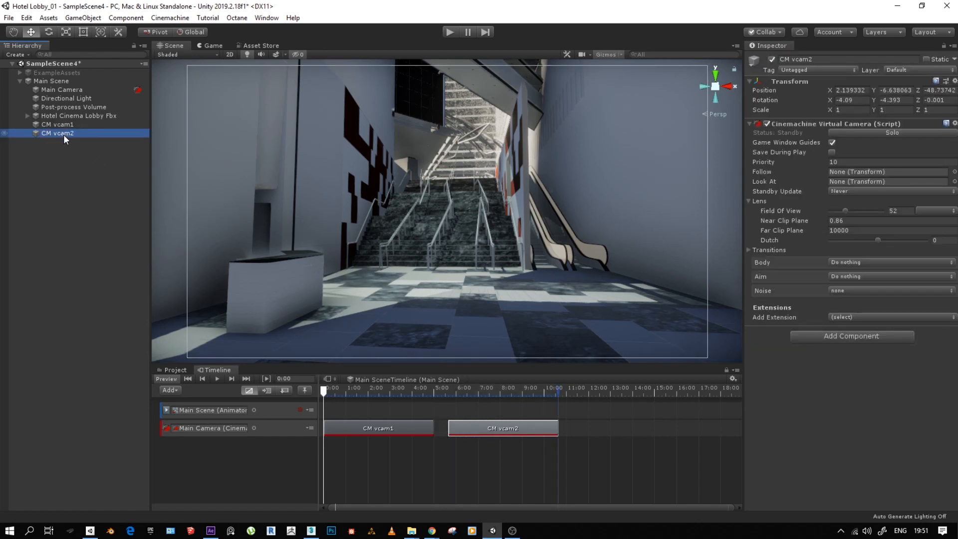
right_click_drag(448, 207, 201, 126, "alt")
middle_click_drag(464, 163, 472, 341)
mouse_move(460, 194)
left_mouse_down("alt")
mouse_move(443, 222)
mouse_move(444, 148)
mouse_move(451, 201)
left_mouse_up("alt")
left_click(449, 207)
left_click(492, 214)
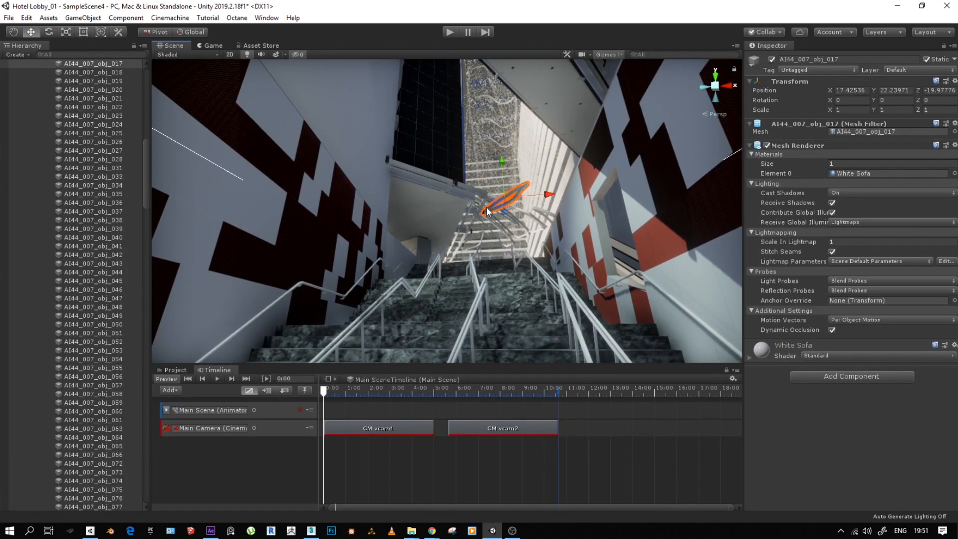
key("f")
left_click_drag(483, 214, 406, 243, "alt")
right_click_drag(417, 241, 543, 211, "alt")
middle_click_drag(543, 210, 487, 256, "alt")
left_click_drag(487, 256, 474, 247, "alt")
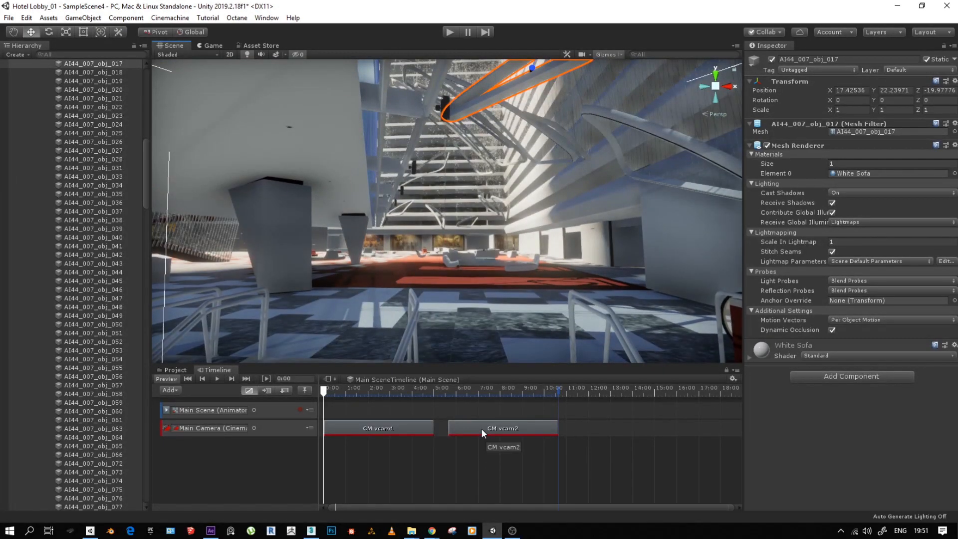
left_click_drag(146, 180, 143, 80)
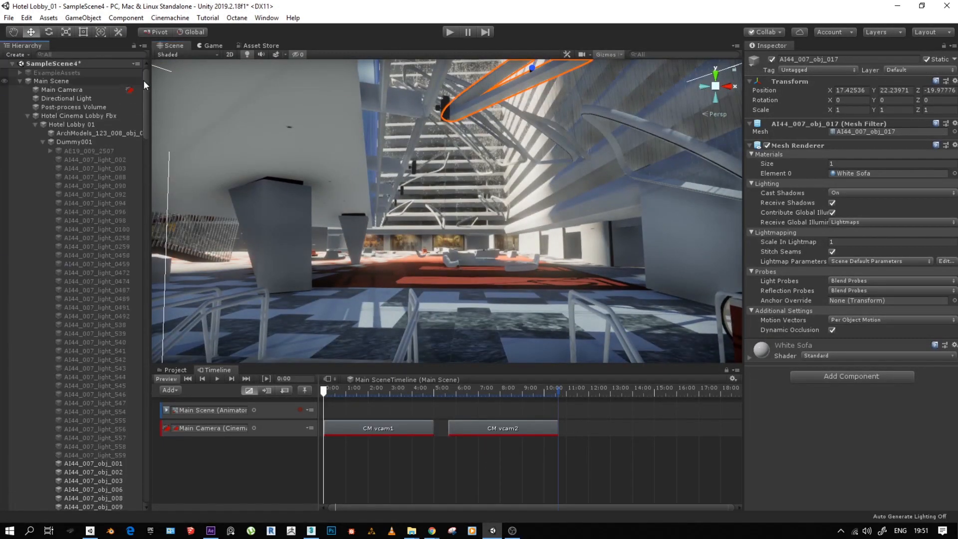
left_click(42, 142)
left_click(28, 116)
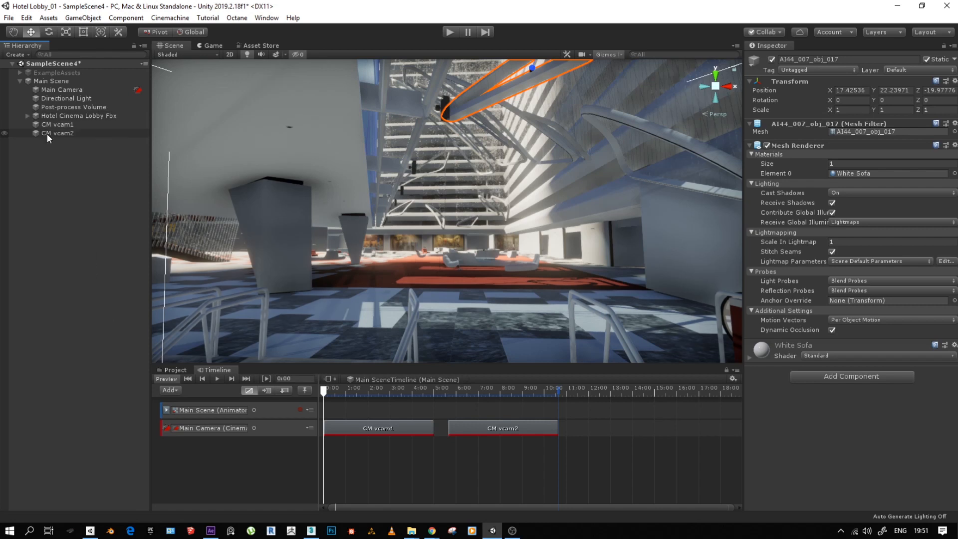
left_click(67, 133)
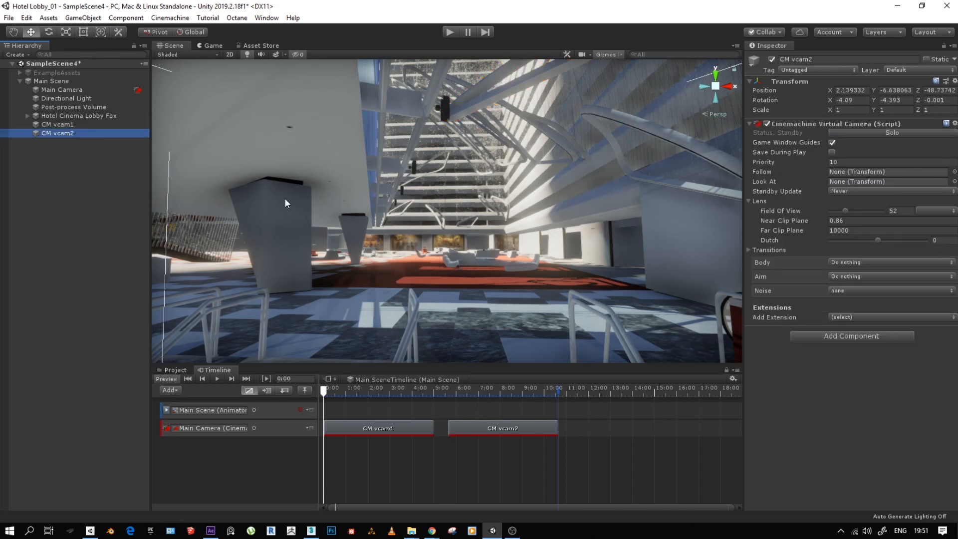
key("ctrl+shift+f")
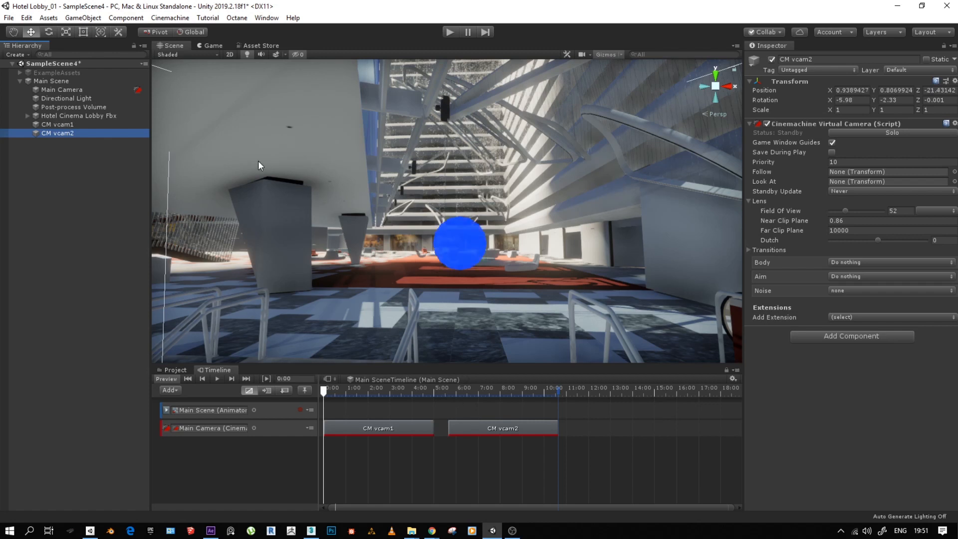
- Scrub the timeline across both shots and examine the cut between CM vcam1 and CM vcam2 in the Game view
left_click(66, 125)
left_click(65, 132)
left_click_drag(446, 388, 519, 393)
left_click(212, 45)
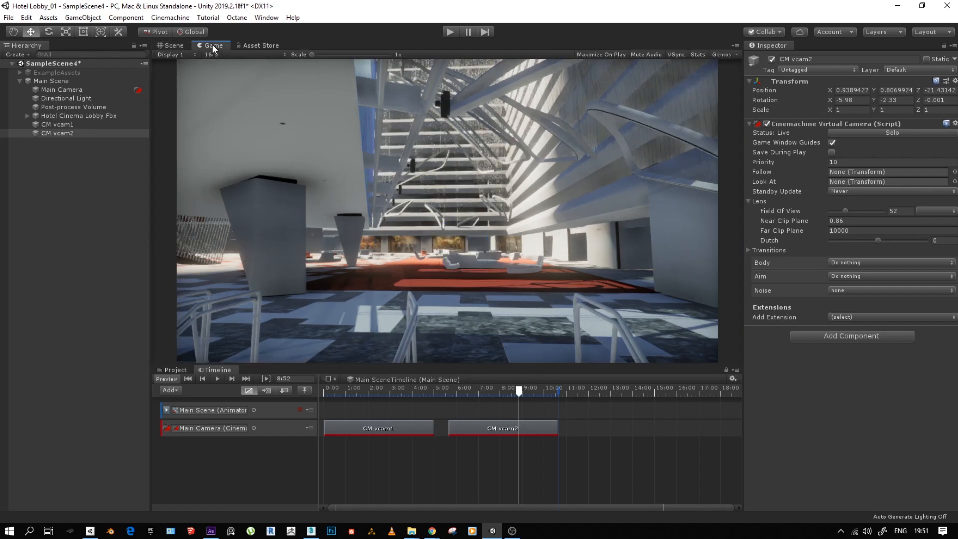
left_click_drag(437, 388, 357, 415)
left_click(483, 406)
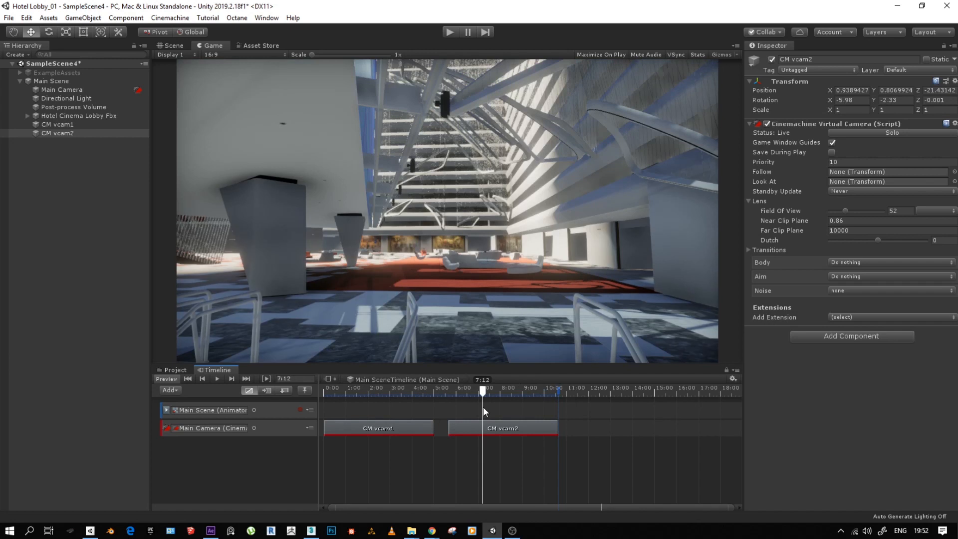
- Add a Cinemachine Shot after the CM vcam2 clip and create a new virtual camera for it
right_click(591, 435)
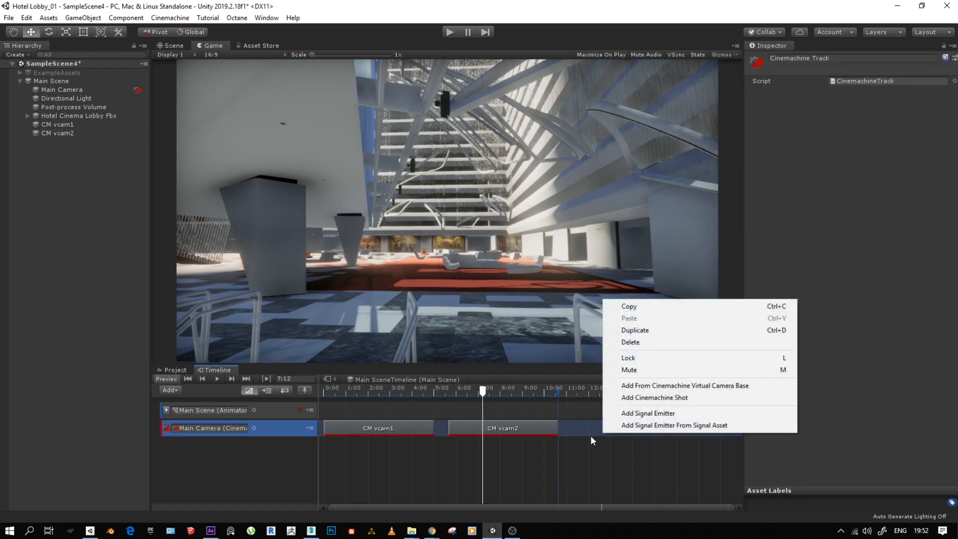
left_click(654, 397)
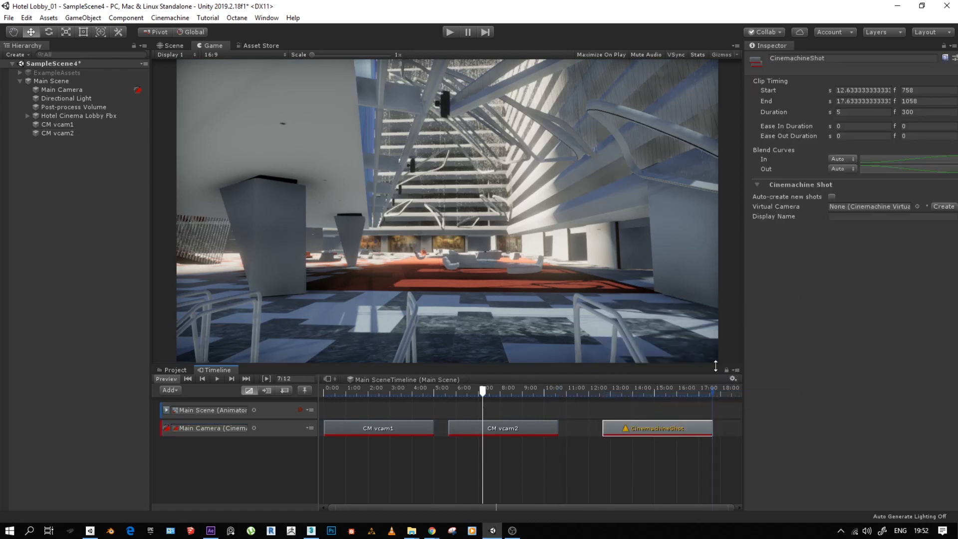
left_click(943, 206)
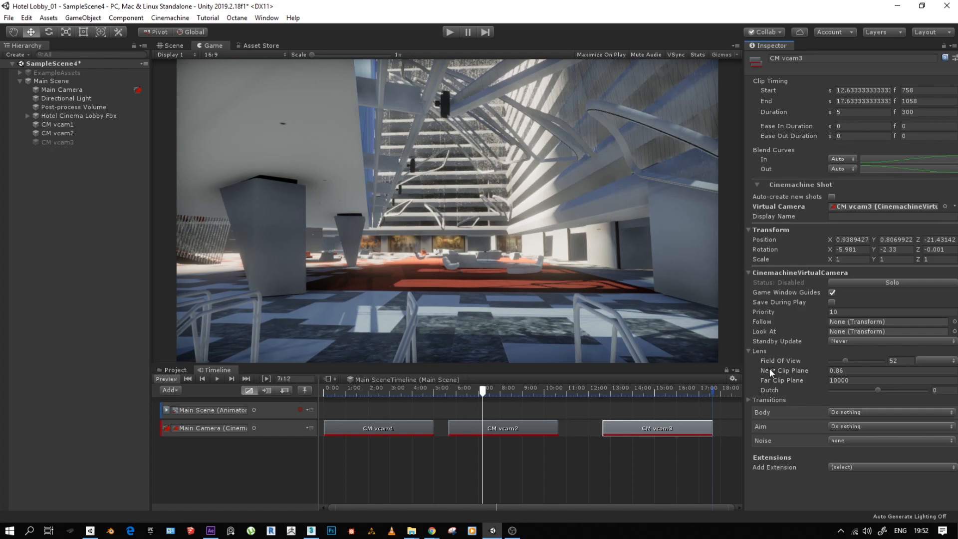
- Activate the CM vcam3 object and shift its shot closer to CM vcam2, starting at 11.1 seconds (frame 666)
left_click(57, 142)
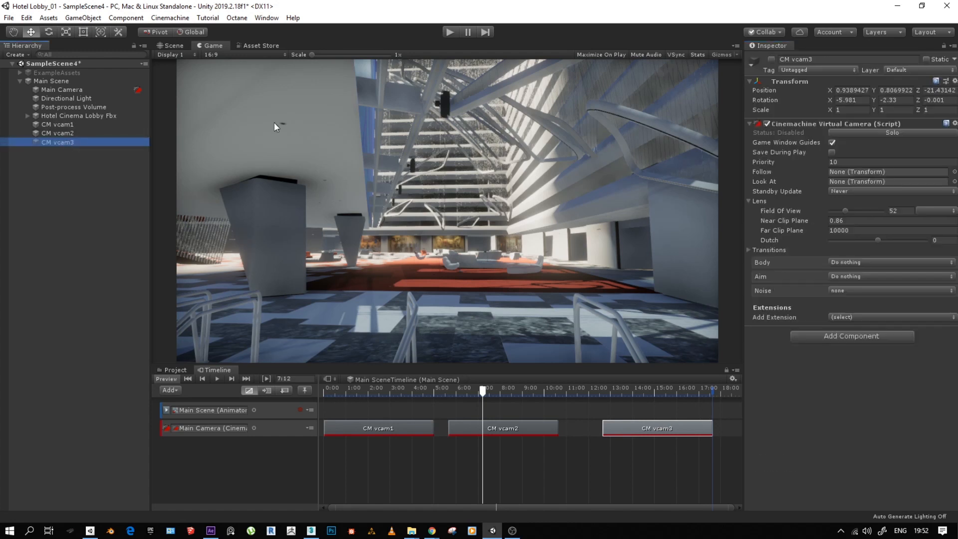
left_click(642, 464)
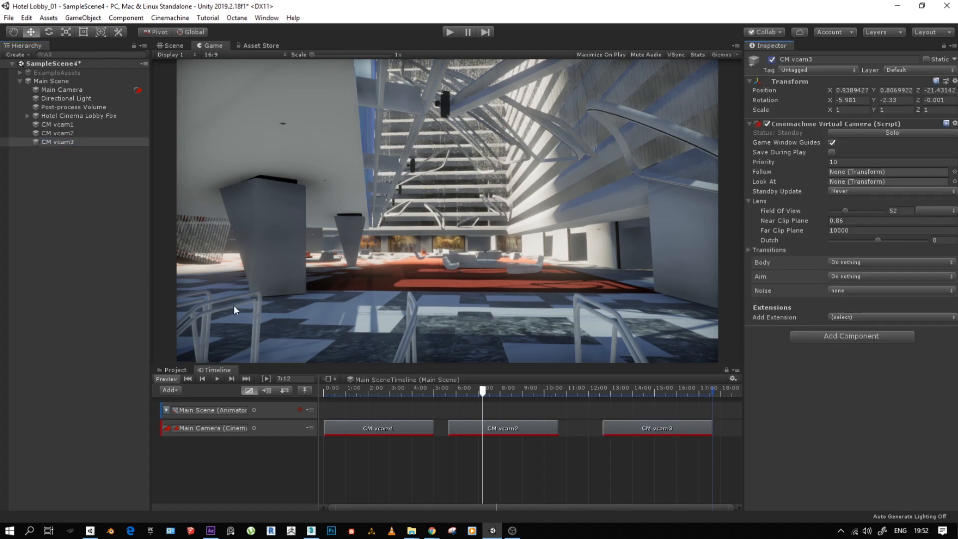
left_click_drag(618, 426, 599, 428)
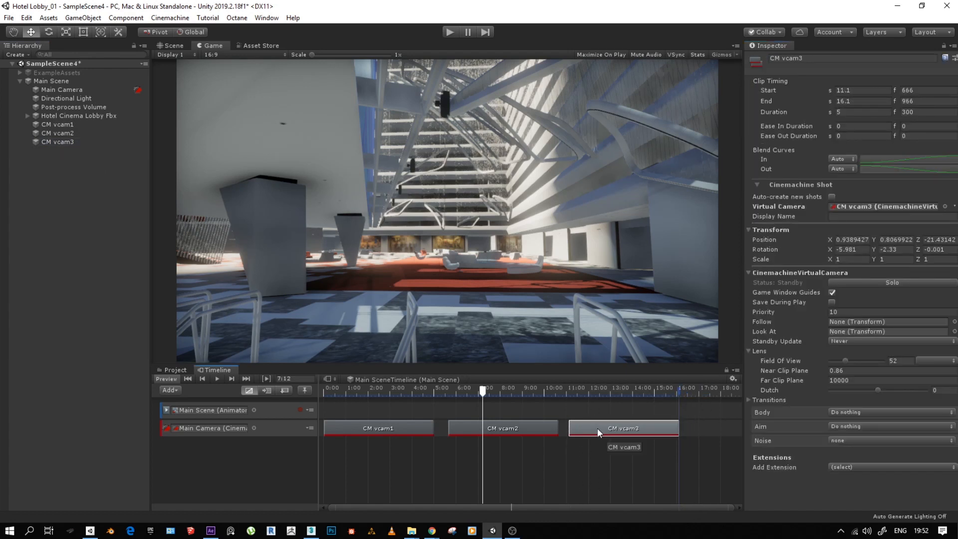
- With the playhead inside the CM vcam3 shot, frame the white armchair and side table beside the curved sofa in the Scene view
left_click_drag(592, 388, 626, 387)
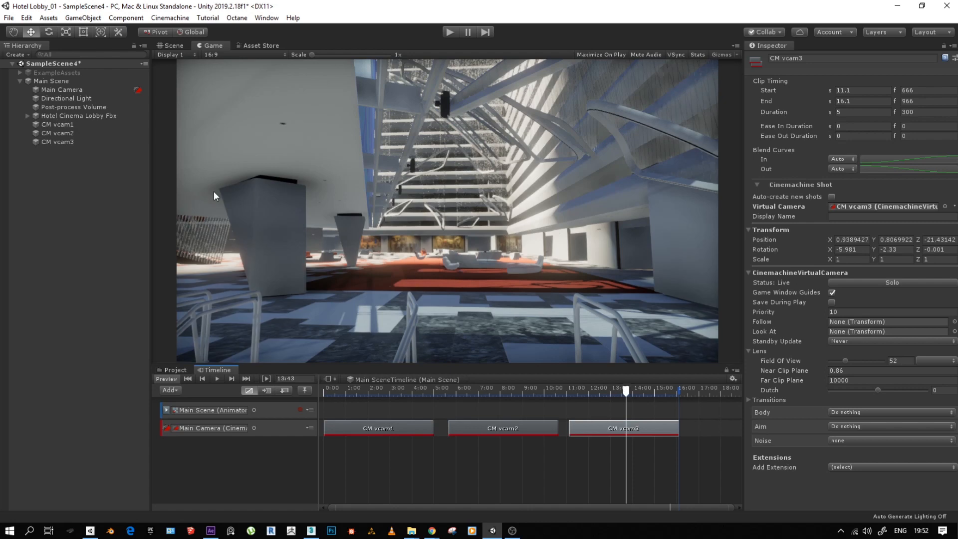
left_click(61, 143)
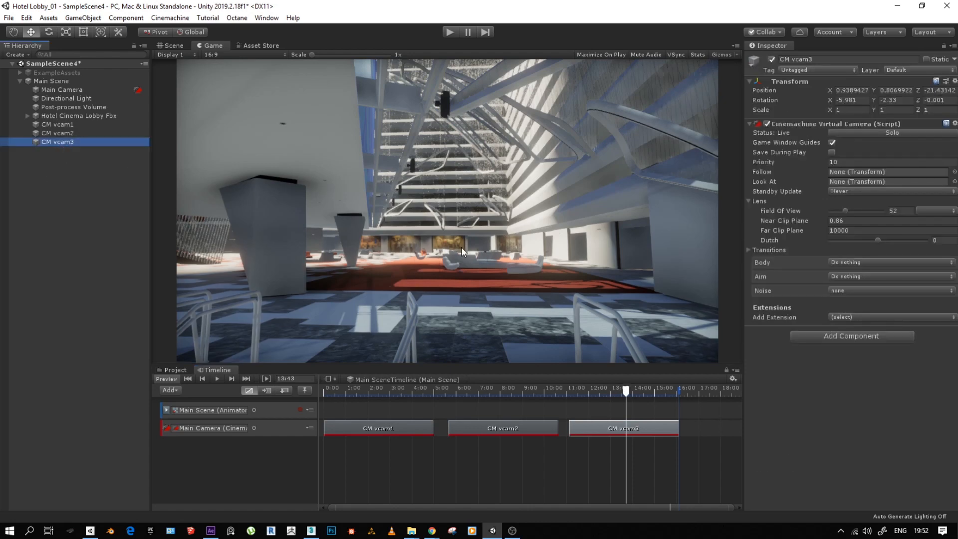
scroll(517, 254, "up", 8)
scroll(424, 256, "down", 8)
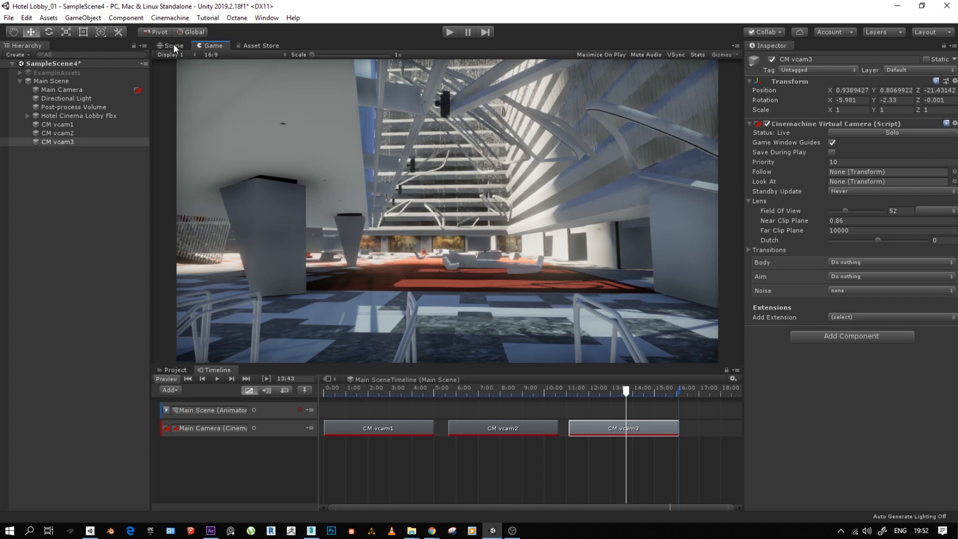
left_click(174, 46)
right_click_drag(873, 205, 529, 279)
left_click(436, 226)
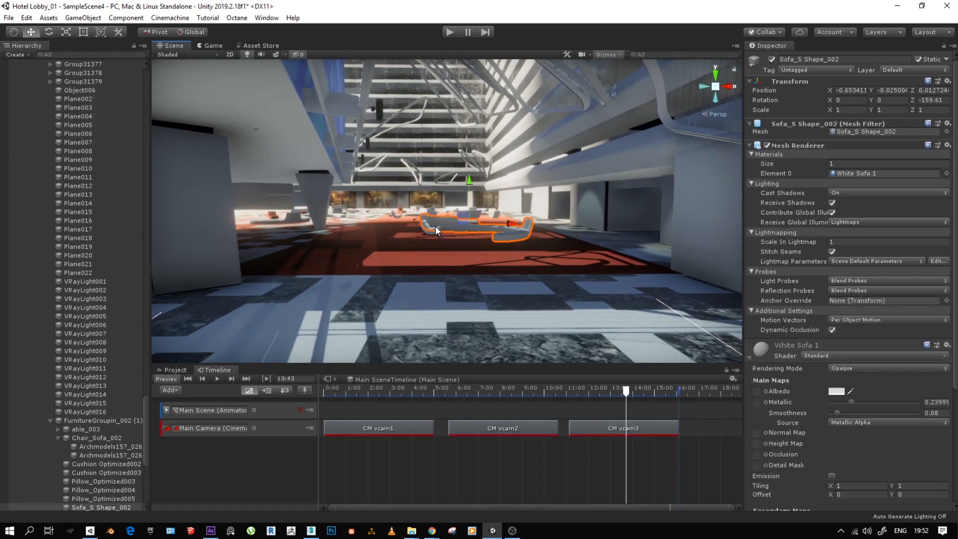
left_click(430, 228)
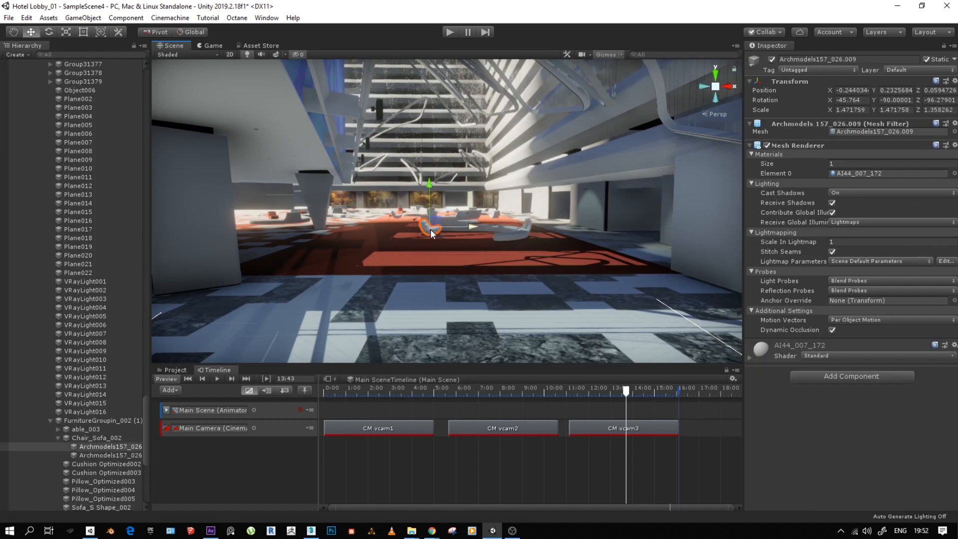
key("f")
scroll(476, 227, "down", 2)
left_click_drag(477, 227, 406, 230, "alt")
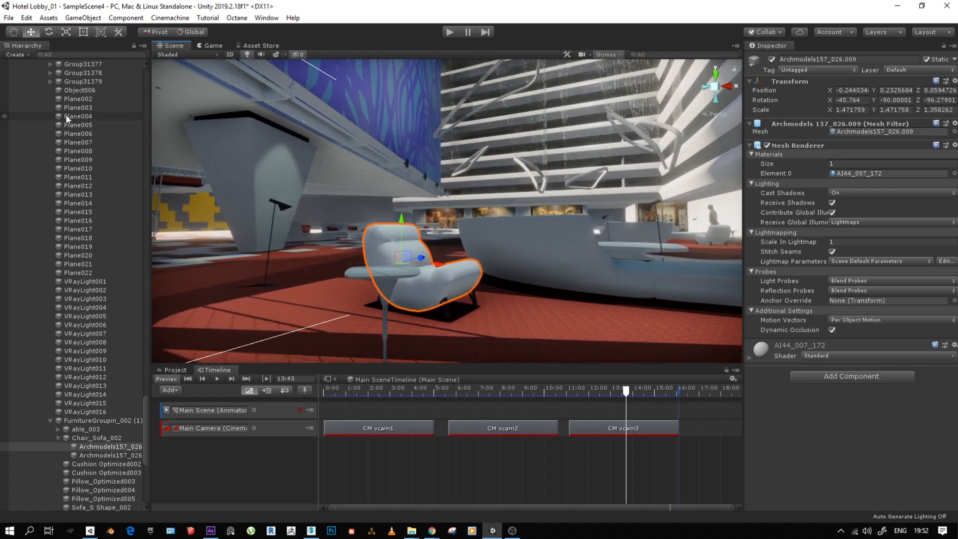
- Collapse the expanded Main Scene hierarchy and align CM vcam3 with the current Scene view of the armchair
left_click(146, 418)
left_click_drag(144, 417, 166, 72)
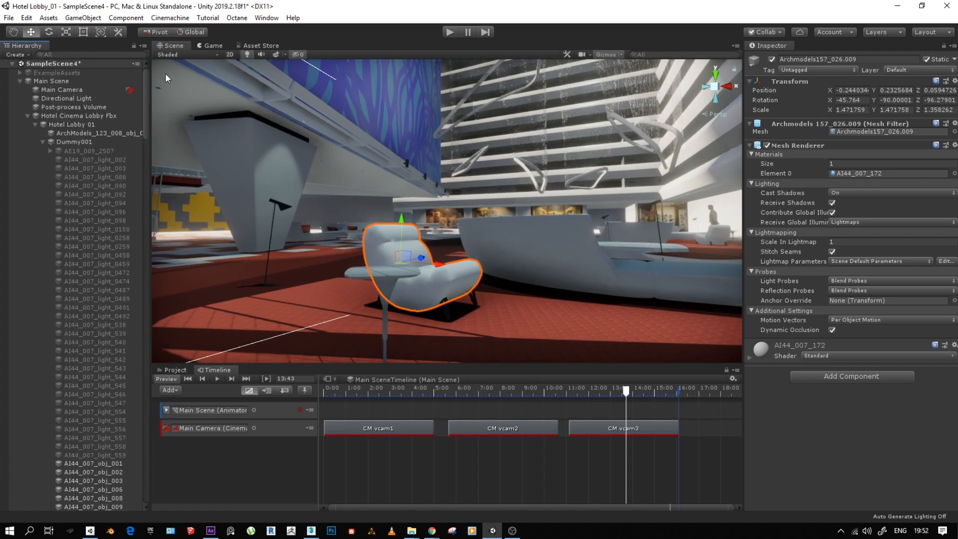
left_click(28, 116)
left_click(20, 80)
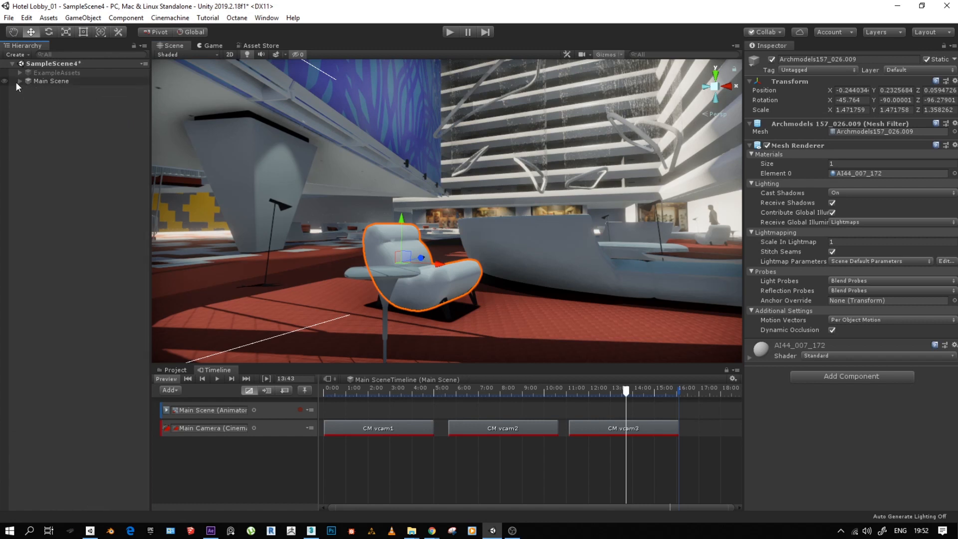
left_click(19, 82)
left_click(62, 142)
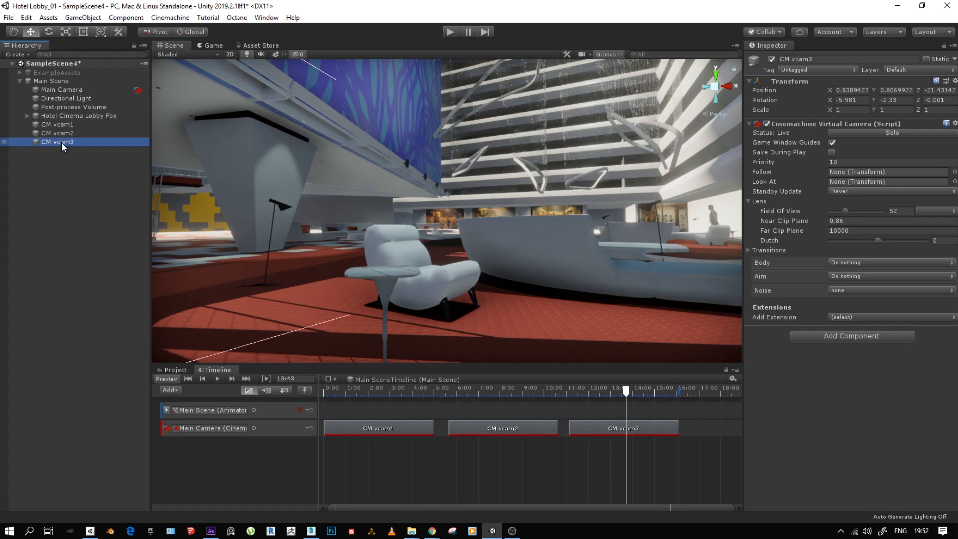
key("ctrl+shift+f")
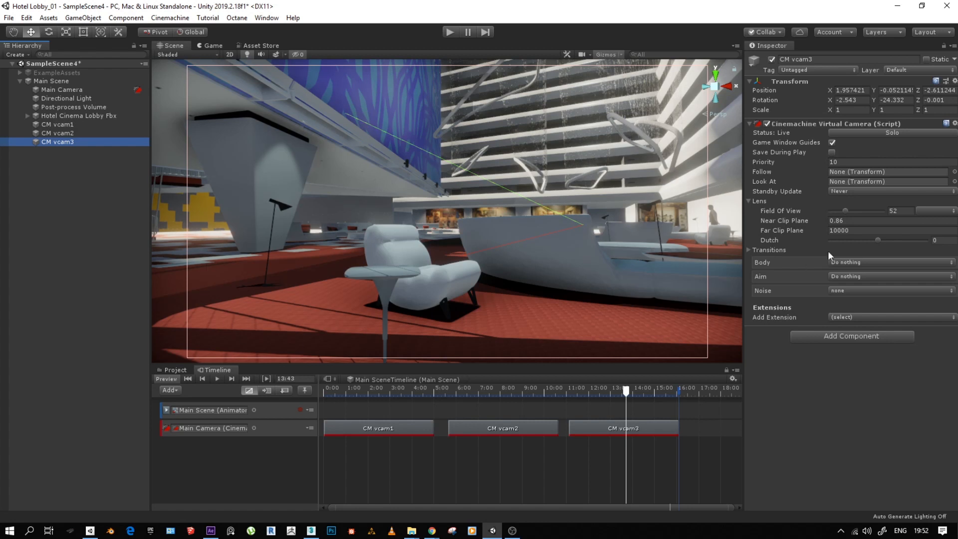
- Set CM vcam3's field of view to 54 and check its framing in the Game view
left_click(843, 210)
left_click_drag(843, 211, 846, 213)
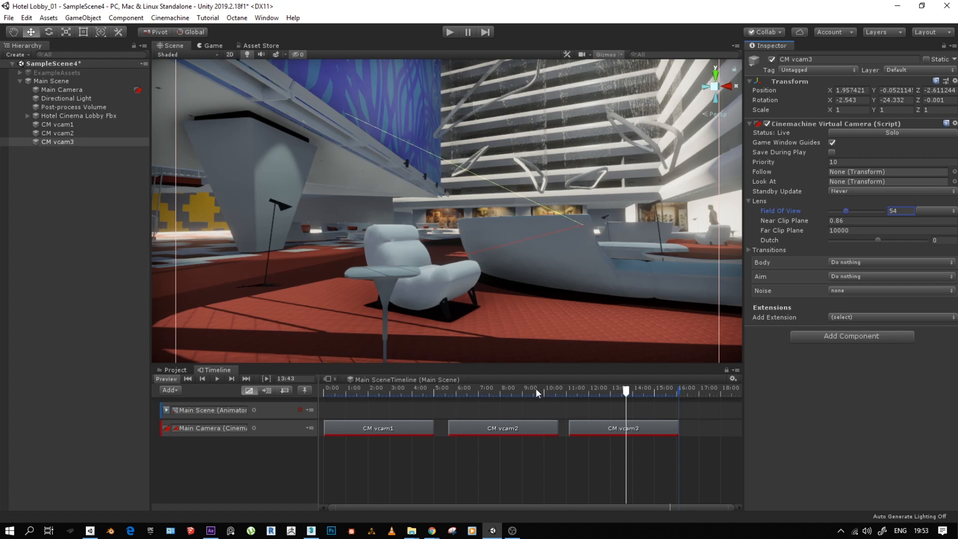
left_click(212, 46)
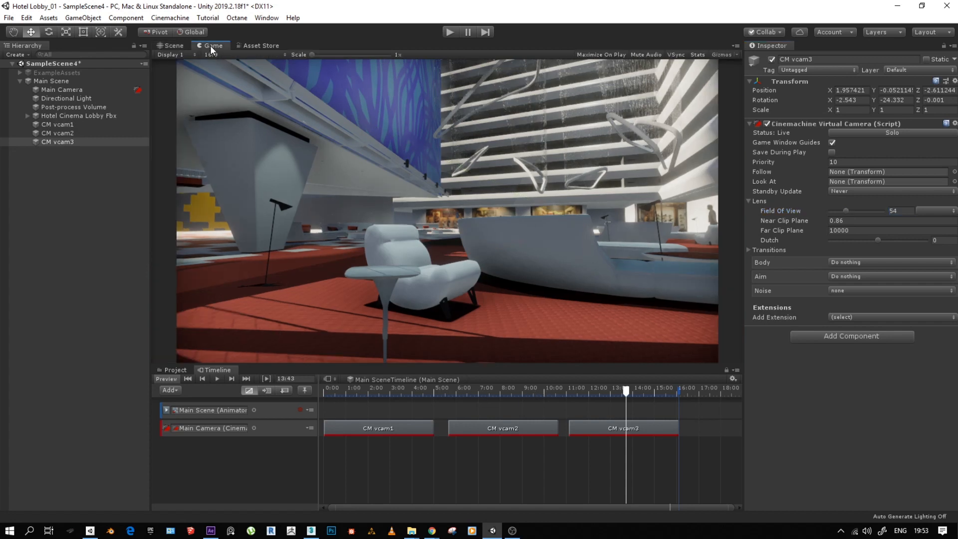
- Close the gaps between the three shots, starting CM vcam2 at 5 seconds and CM vcam3 at 10 seconds
left_click_drag(625, 393, 357, 444)
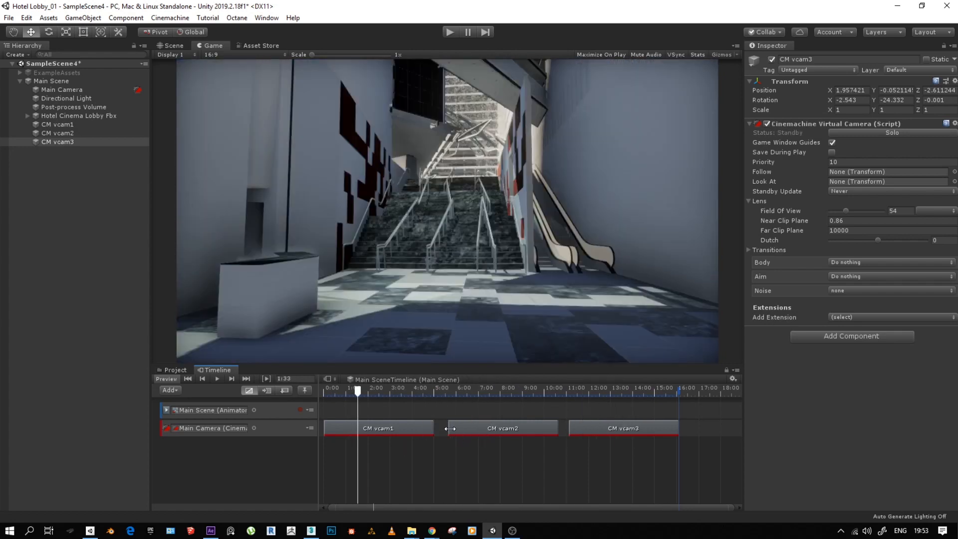
left_click_drag(476, 430, 462, 428)
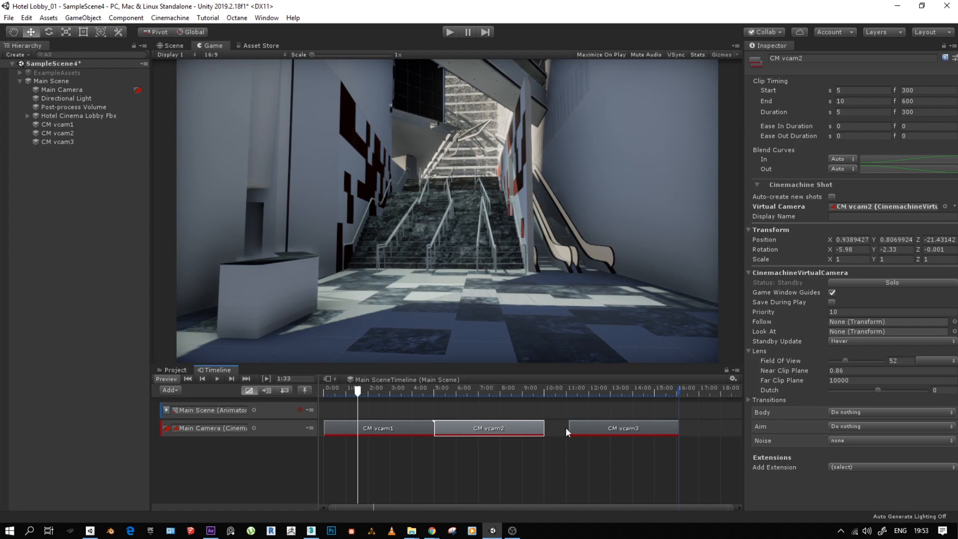
left_click_drag(596, 428, 570, 430)
- Overlap the shots to blend them, with CM vcam2 running from 2.02 seconds (frame 121) to 13.65 seconds (frame 819), and scrub the result
left_click_drag(438, 428, 398, 424)
left_click_drag(396, 423, 375, 423)
left_click_drag(433, 427, 607, 427)
left_click_drag(360, 391, 624, 428)
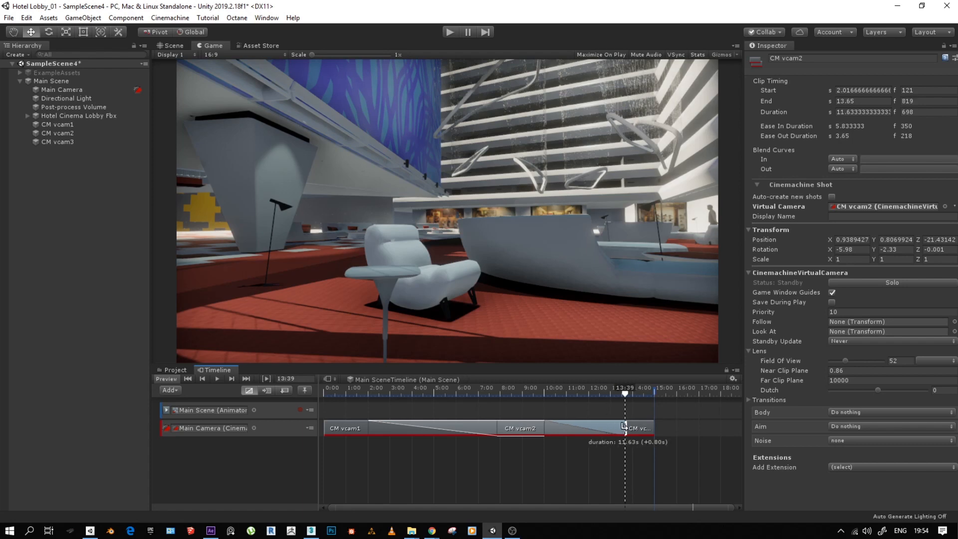
left_click(544, 390)
left_click_drag(544, 391, 643, 406)
- Add a fourth Cinemachine Shot after the CM vcam3 clip, create a virtual camera for it, and activate the CM vcam4 object
scroll(460, 465, "down", 5)
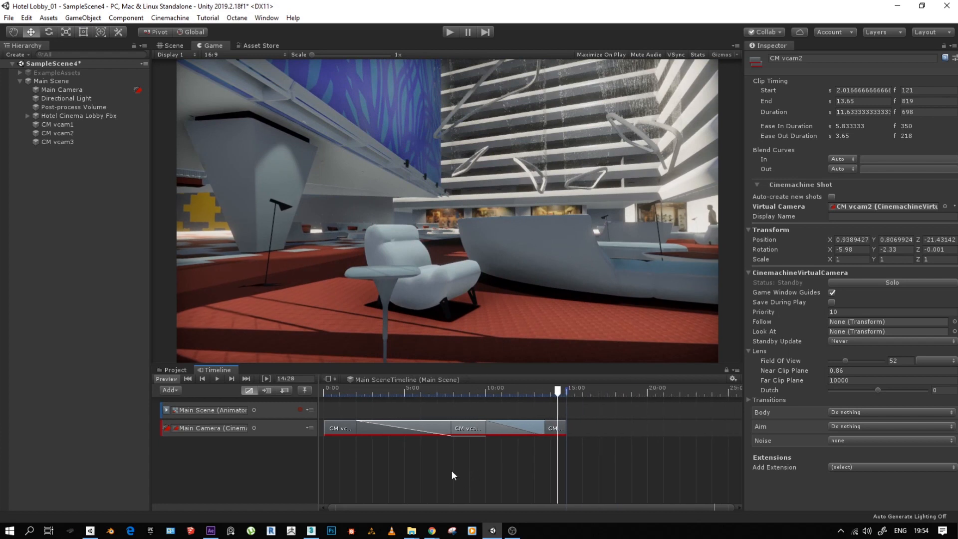
right_click(536, 427)
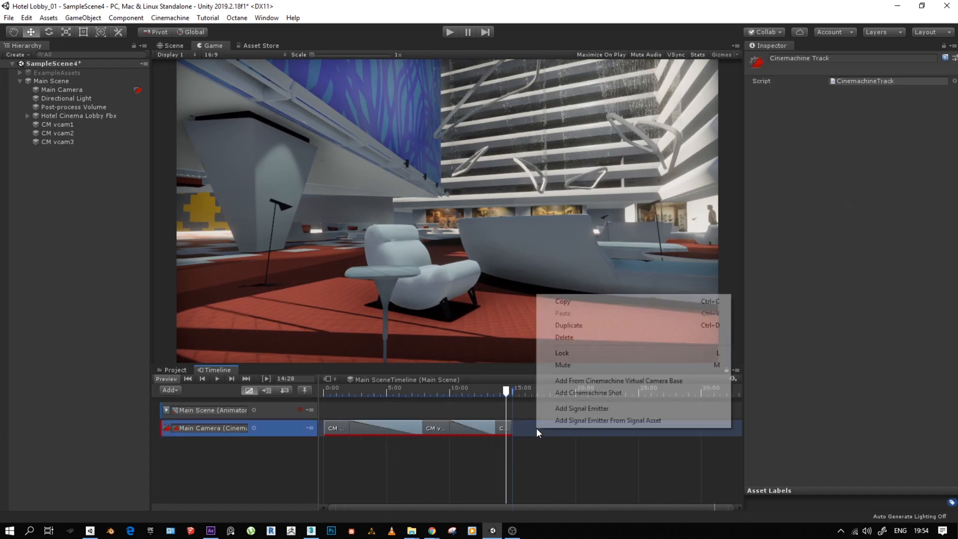
left_click(590, 393)
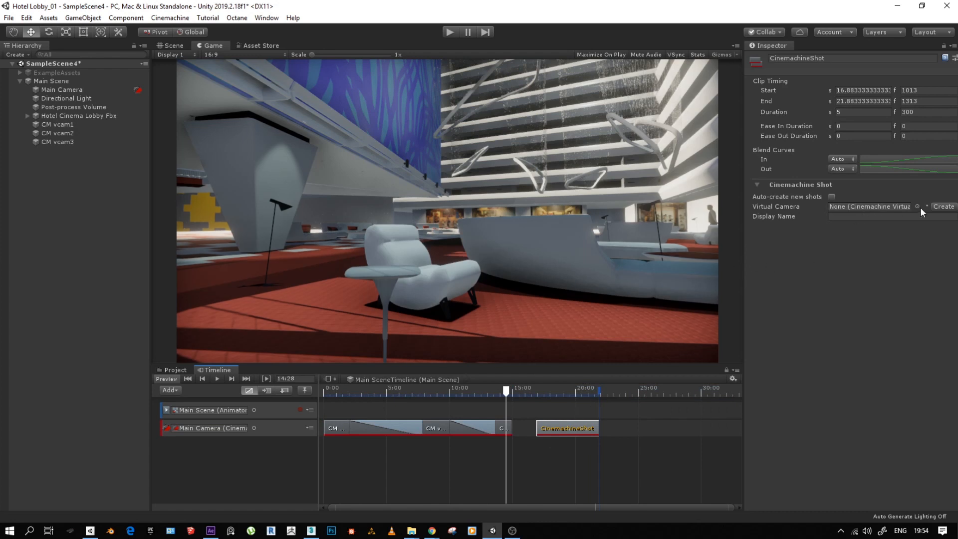
left_click(939, 206)
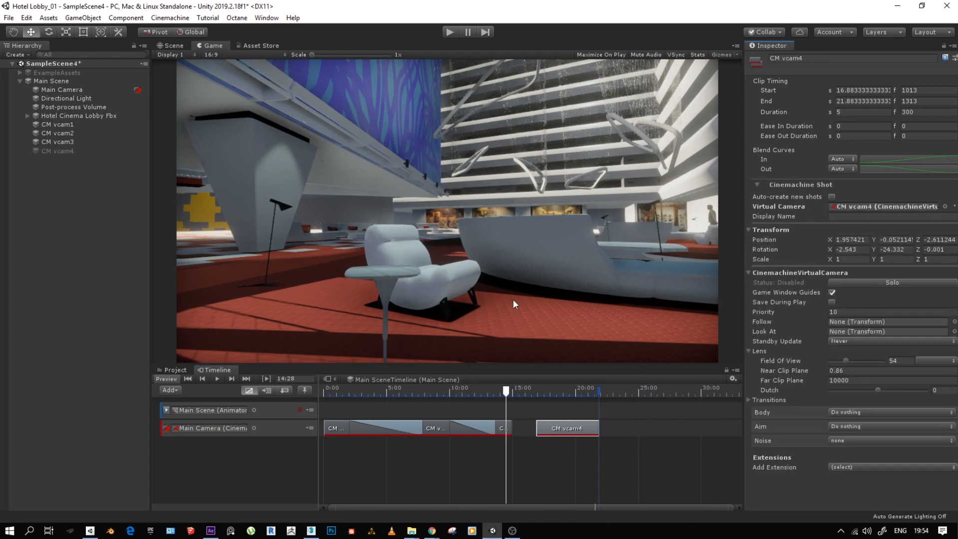
left_click(57, 151)
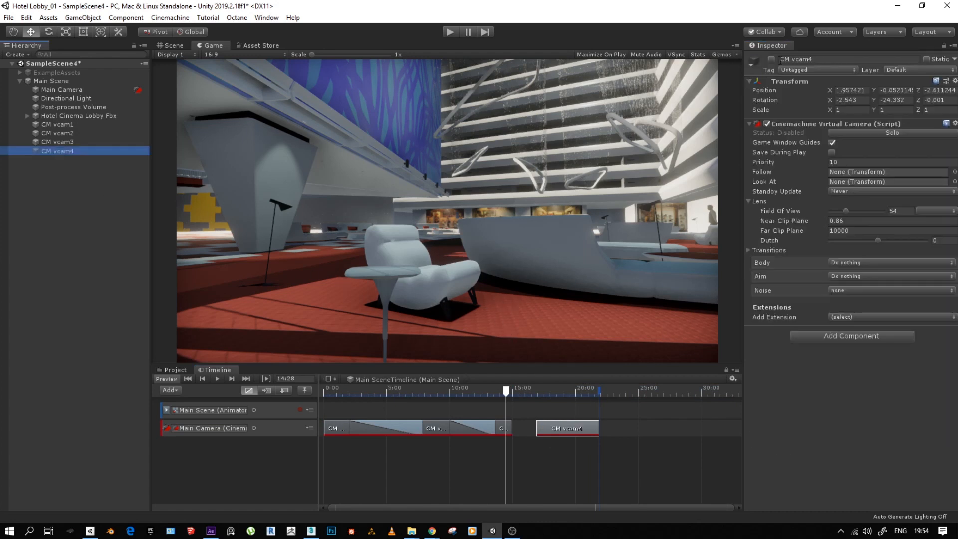
left_click(771, 60)
- Frame the curved sofa seating area with the red cushions and small tables in the Scene view
key("q")
left_click(444, 260)
key("w")
left_click(172, 46)
right_click_drag(472, 200, 647, 195)
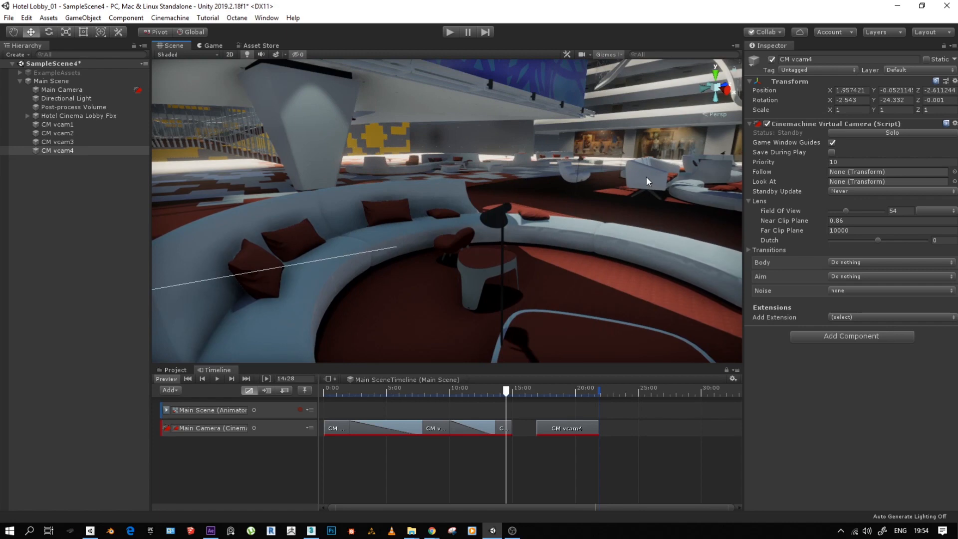
left_click(640, 179)
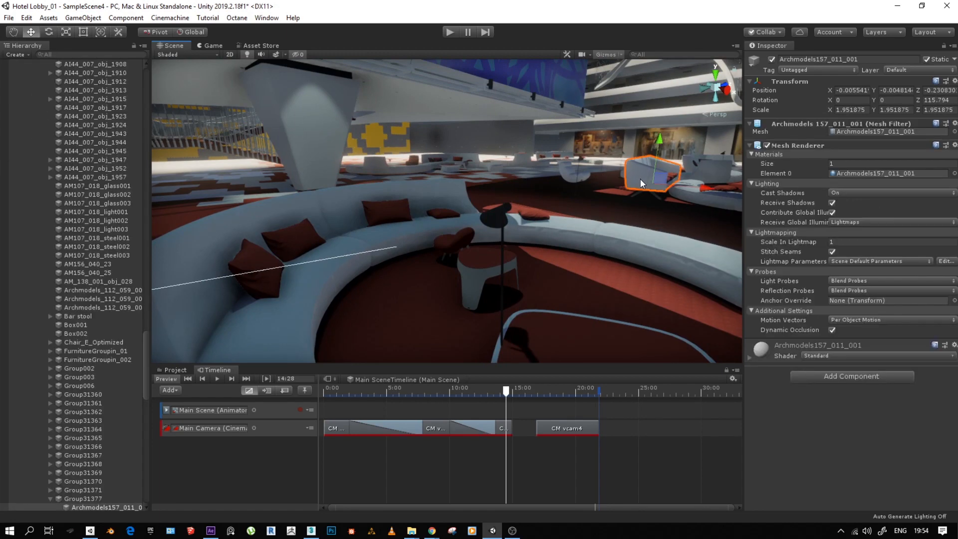
key("f")
left_click_drag(571, 207, 319, 209, "alt")
middle_click_drag(357, 197, 397, 199)
left_click_drag(412, 240, 388, 243, "alt")
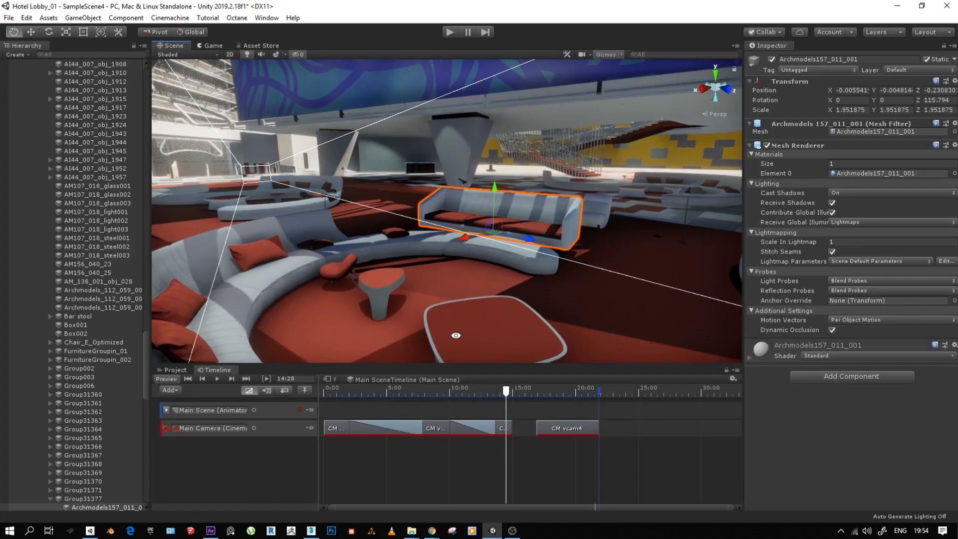
- Collapse the expanded Main Scene hierarchy and align CM vcam4 with the current Scene view of the seating area
left_click_drag(147, 342, 160, 71)
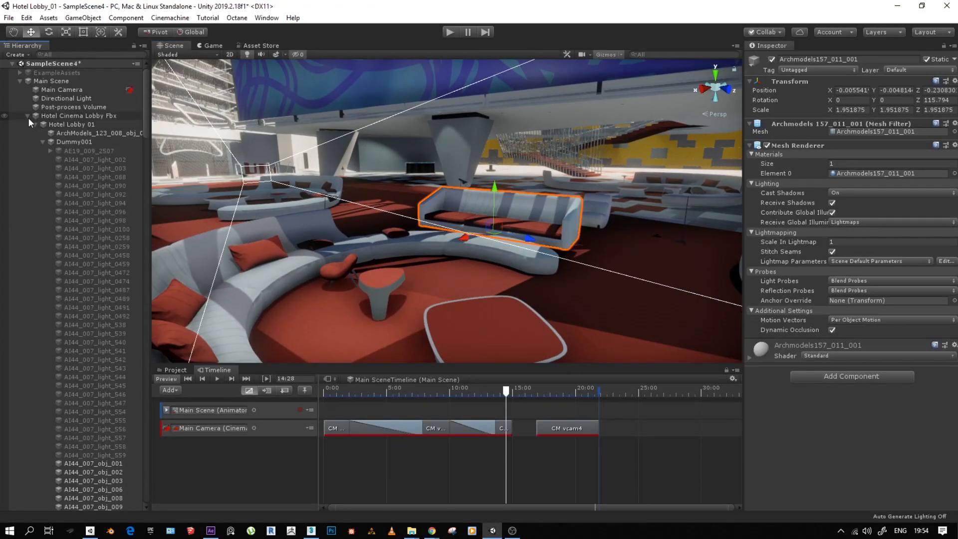
left_click(27, 116)
left_click(20, 81)
left_click(19, 81)
left_click(56, 150)
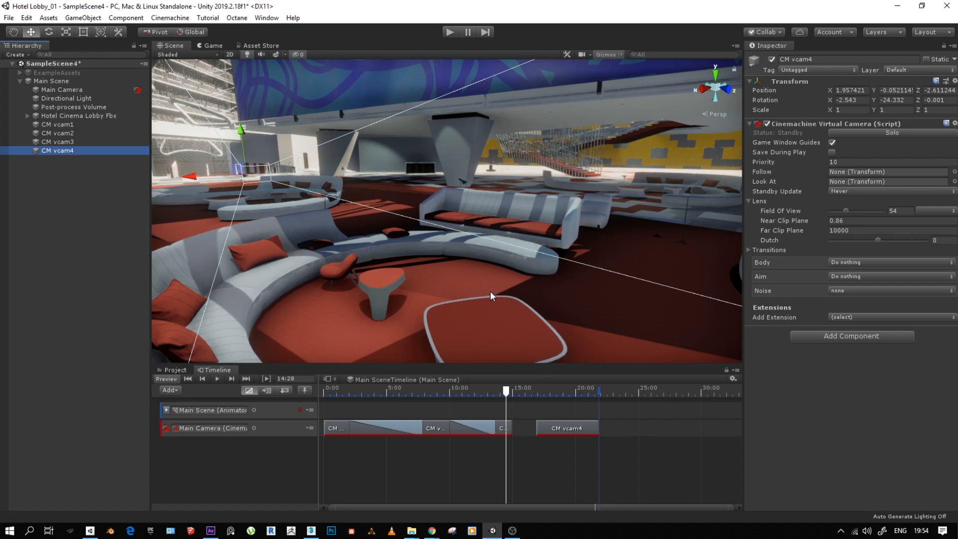
key("ctrl+shift+f")
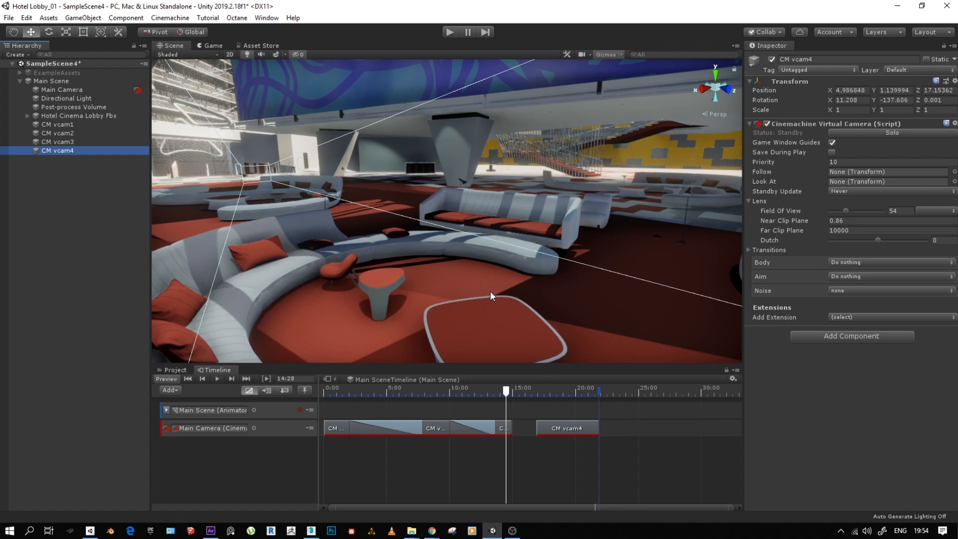
- Overlap CM vcam4 with CM vcam3, ending CM vcam3 at 17.37 seconds (frame 1042) for a 2.95-second blend, and show the Game view
left_click_drag(507, 395, 314, 402)
left_click_drag(430, 394, 542, 428)
left_click(214, 45)
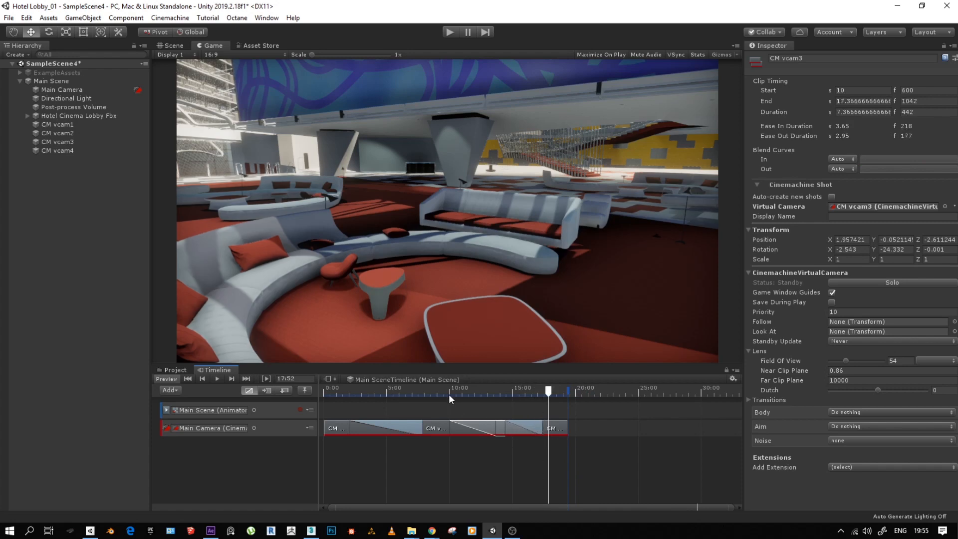
- Scrub the timeline through the blend from CM vcam2 to CM vcam3 and examine the camera move in the Game view
left_click(447, 392)
left_click_drag(447, 390, 466, 390)
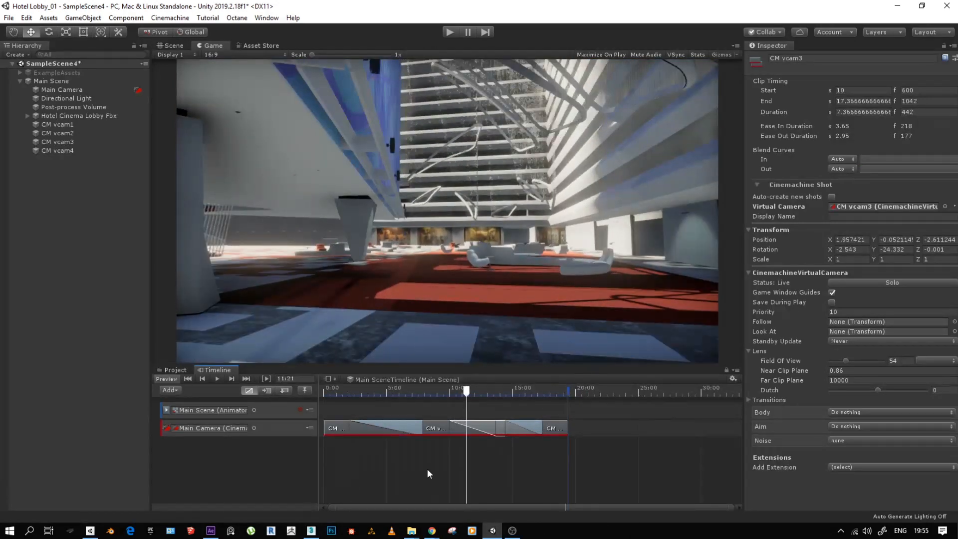
scroll(428, 470, "up", 6)
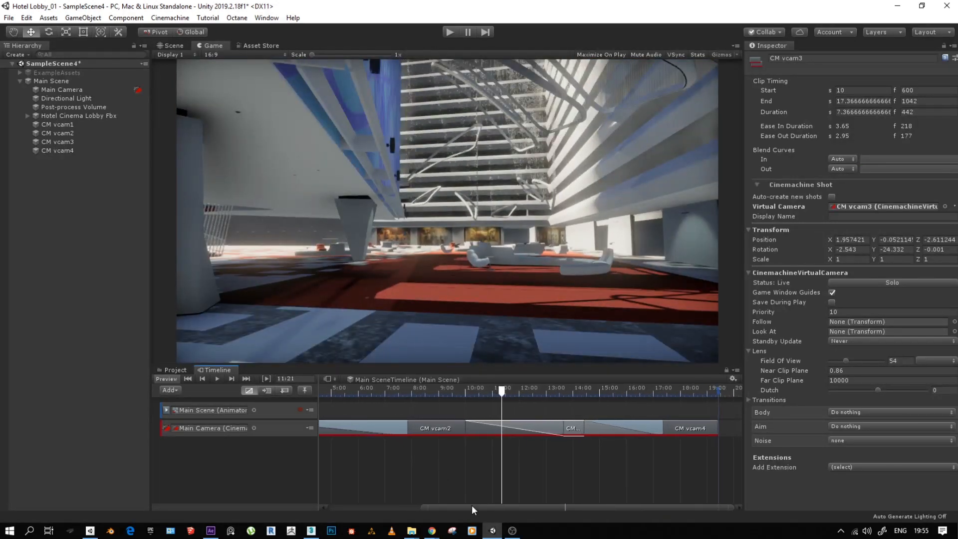
- Scrub the timeline through the blend from CM vcam3 to CM vcam4 and examine the camera move in the Game view
scroll(571, 475, "up", 1)
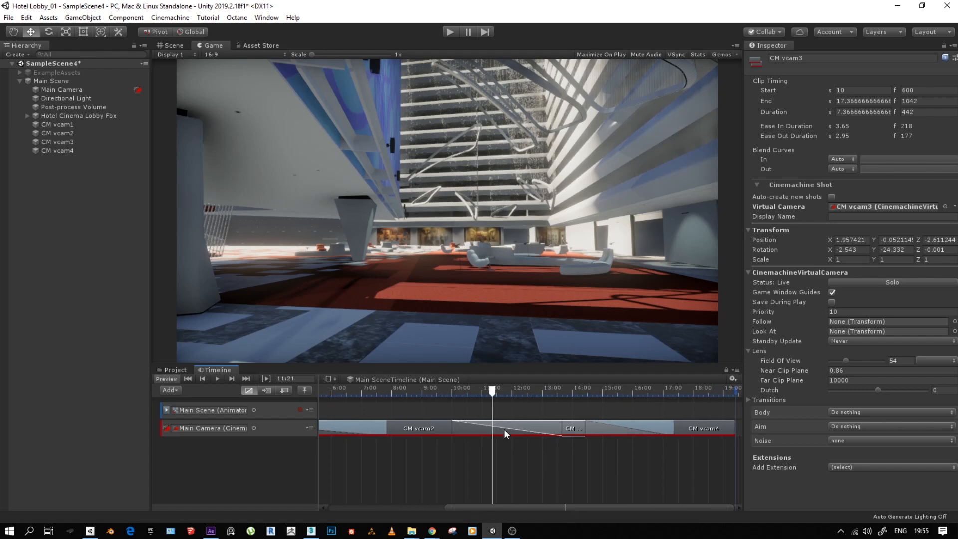
left_click_drag(498, 397, 692, 433)
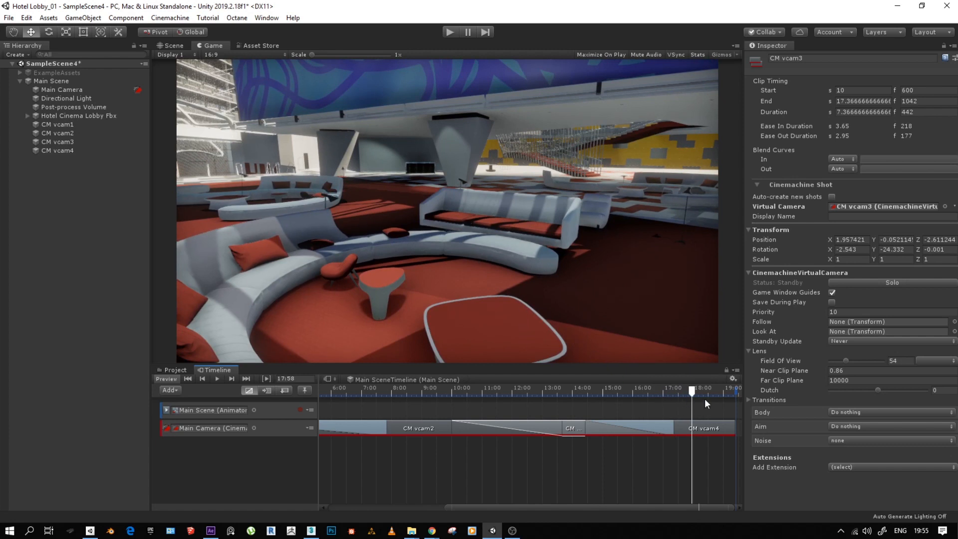
scroll(516, 469, "down", 5)
left_click_drag(615, 394, 646, 428)
left_click_drag(609, 394, 641, 432)
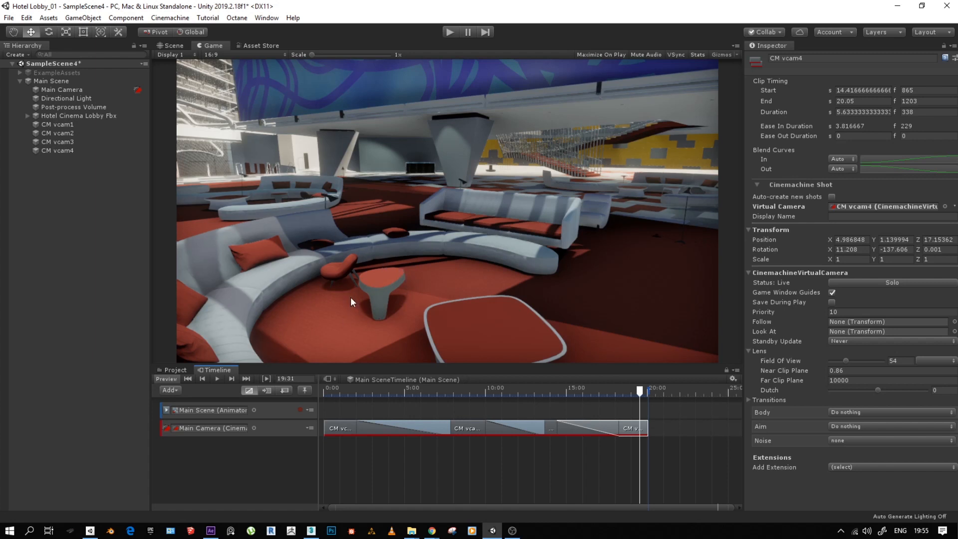
left_click(170, 19)
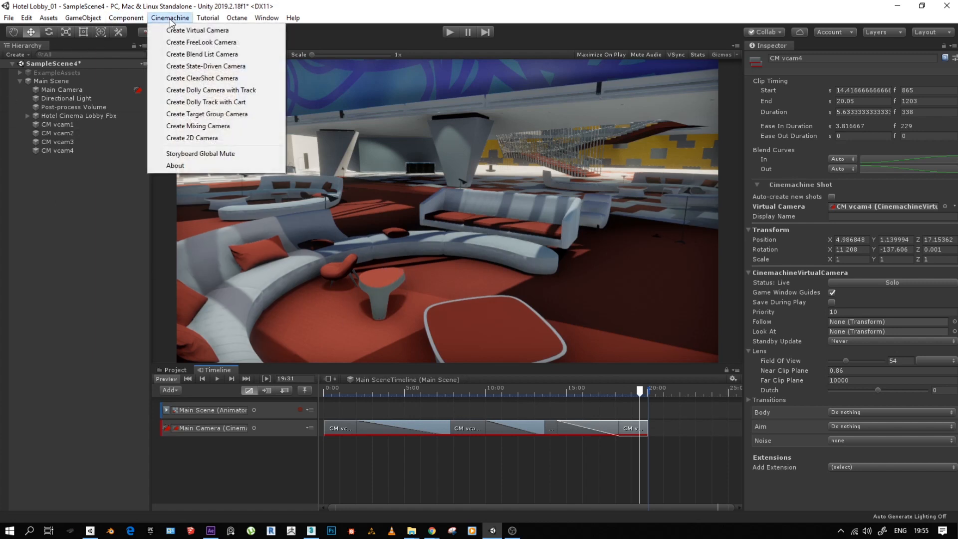
left_click(322, 18)
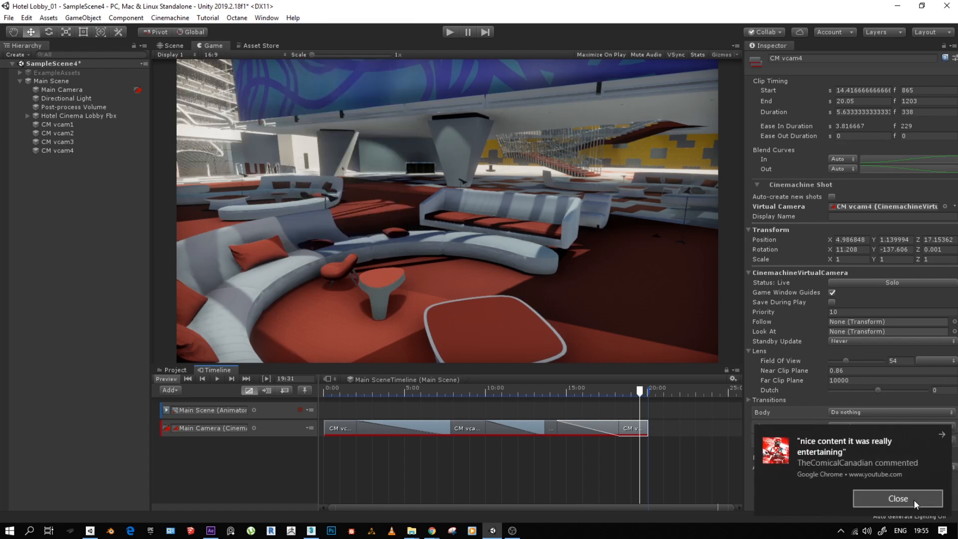
left_click(898, 498)
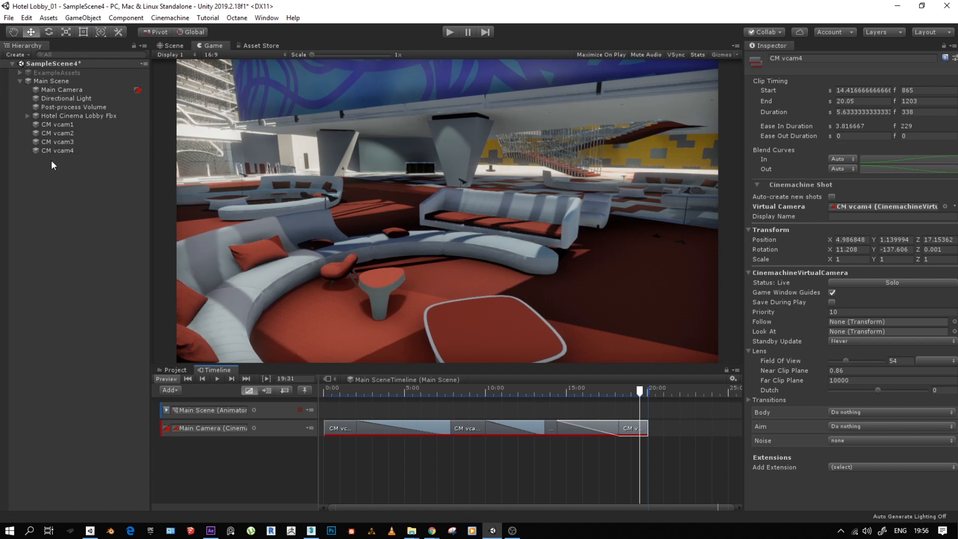
- Select CM vcam4 and compare its framing in the Scene and Game views, checking Display 2 and returning to Display 1
left_click(61, 149)
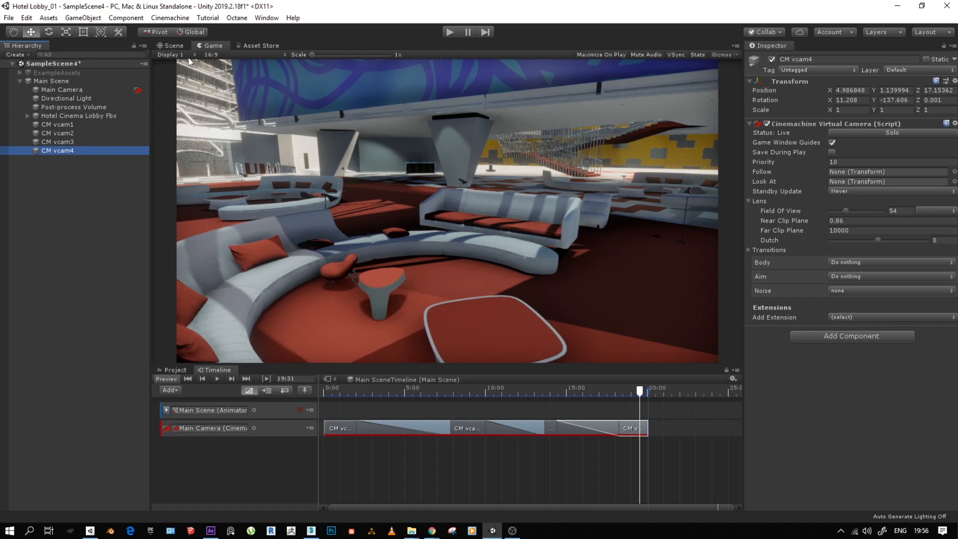
left_click(172, 46)
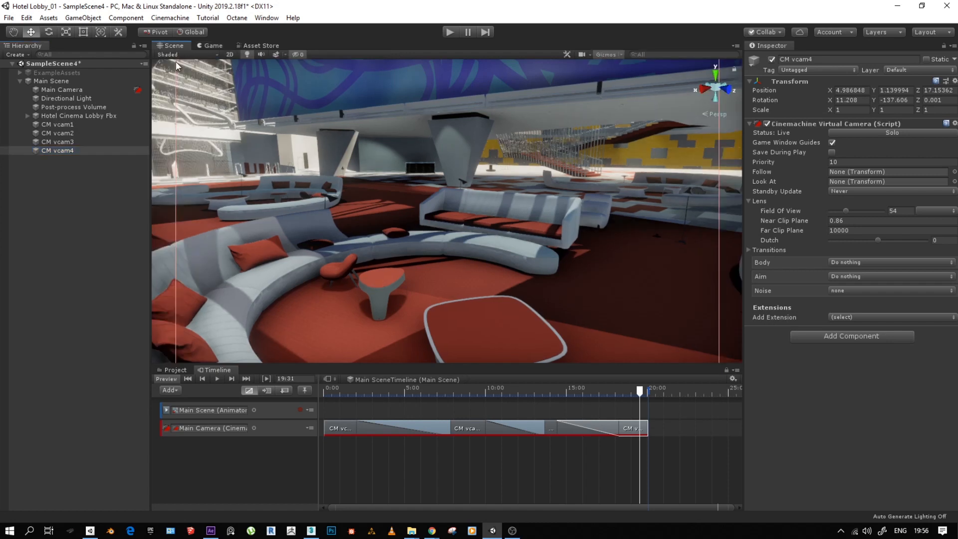
left_click(175, 53)
left_click(210, 46)
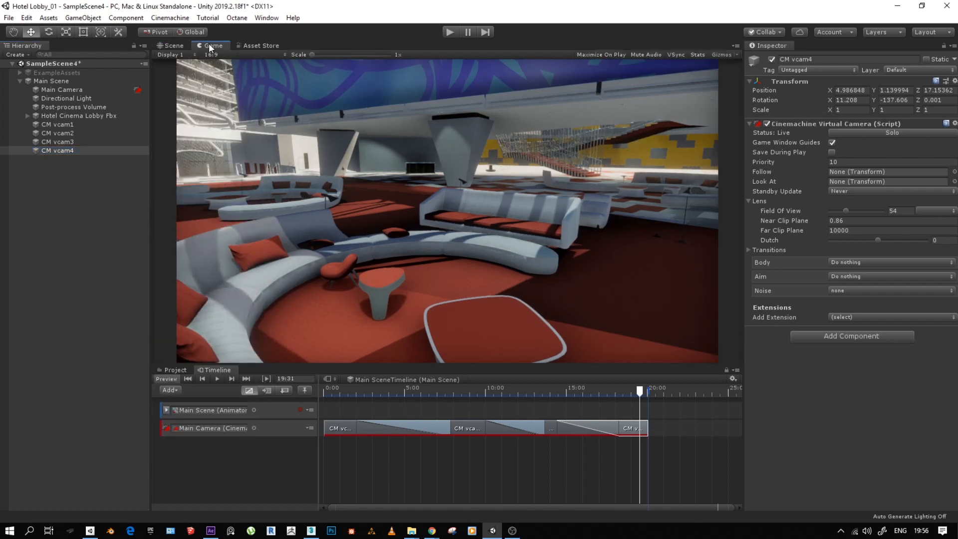
left_click(176, 55)
left_click(178, 73)
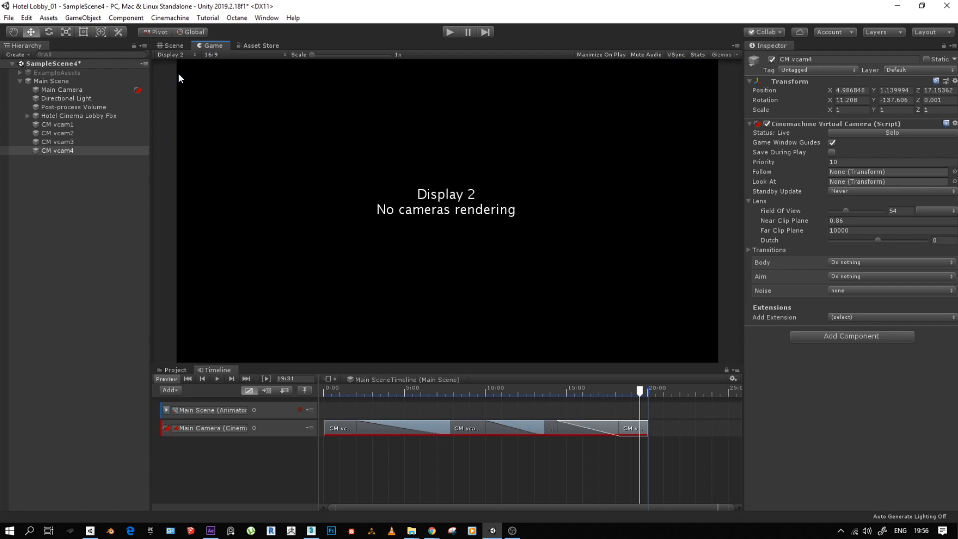
left_click(179, 55)
left_click(181, 65)
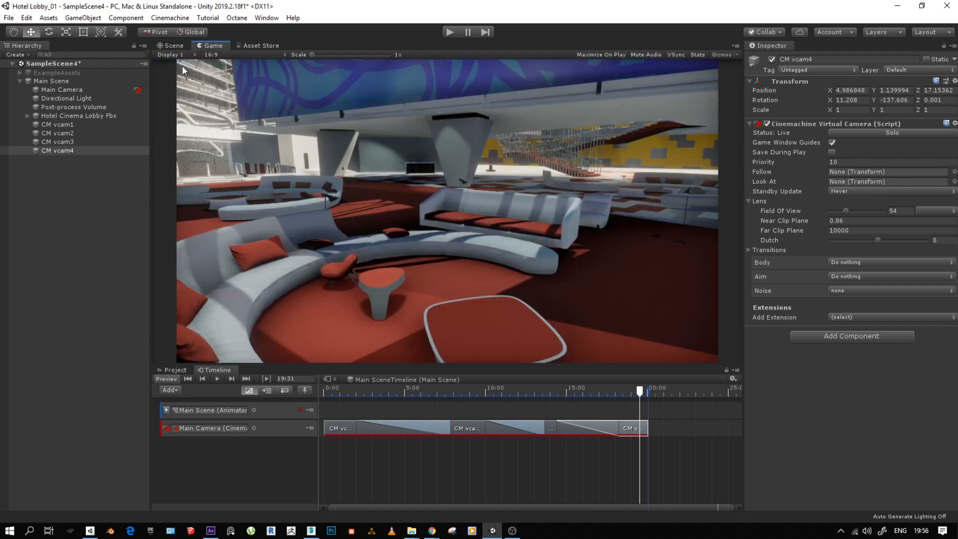
left_click(170, 46)
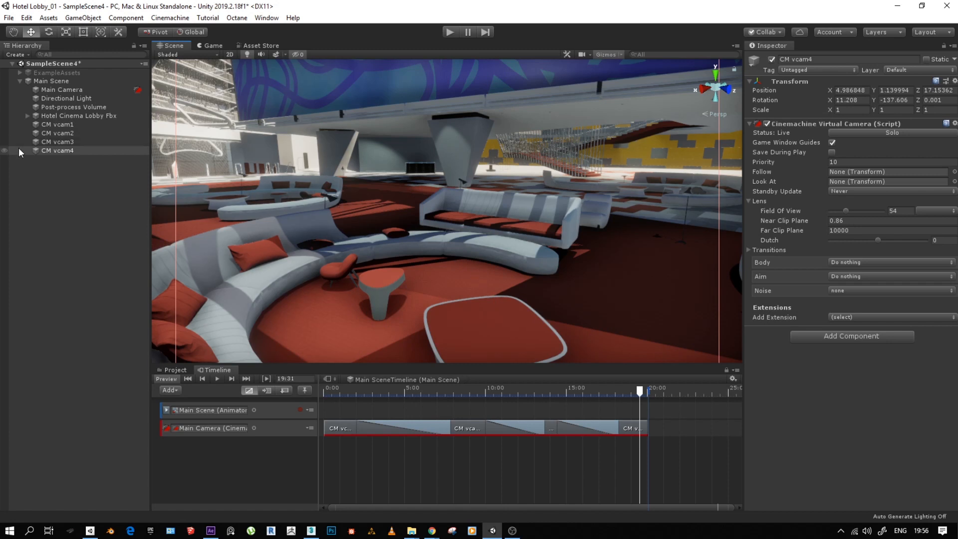
- Review Main Scene's components and the project assets, and examine the Video capture folder inside UNITY SCRIPTS in File Explorer
left_click(46, 83)
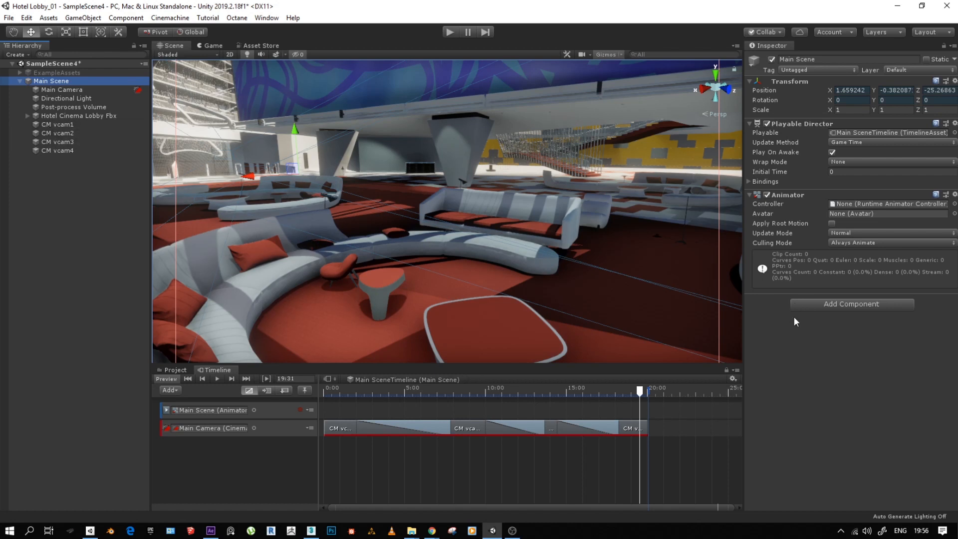
left_click(170, 370)
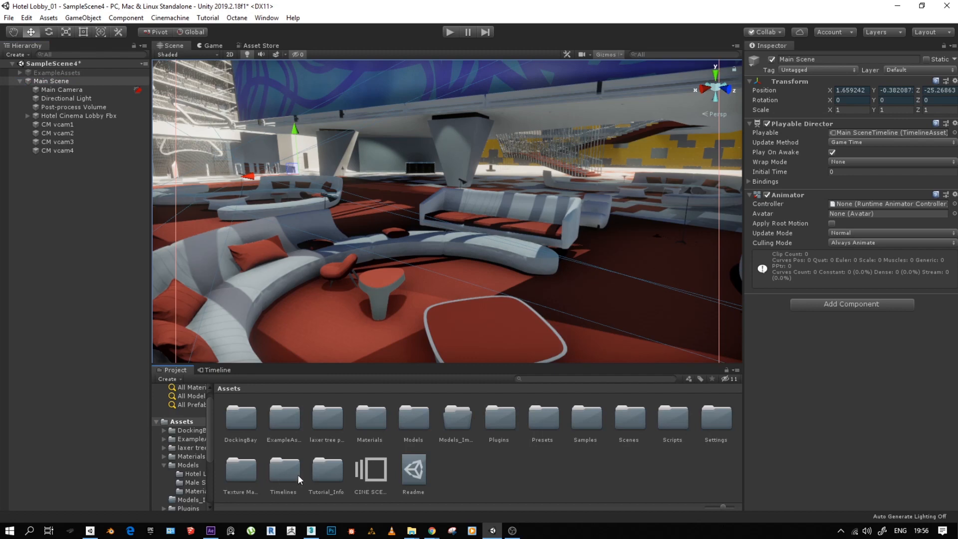
mouse_move(403, 528)
left_click(327, 490)
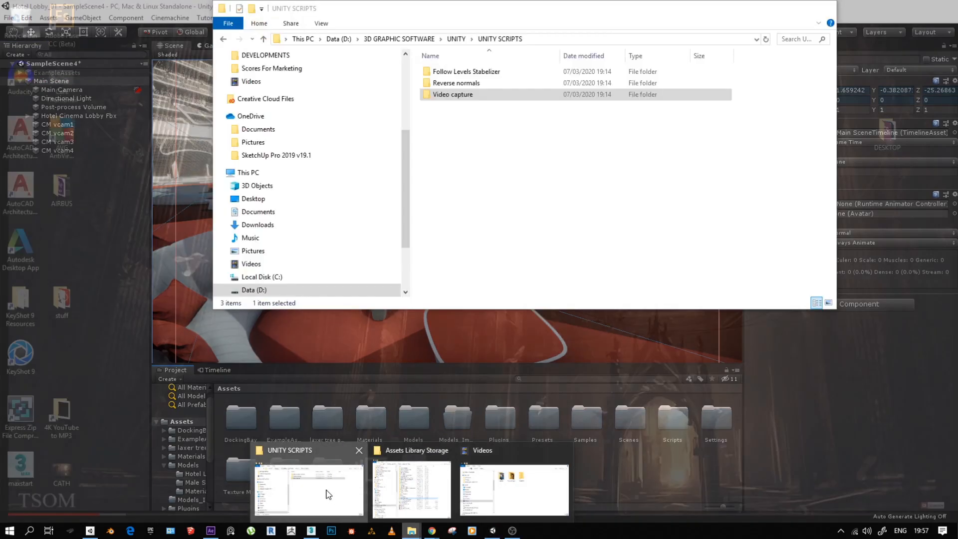
left_click(456, 39)
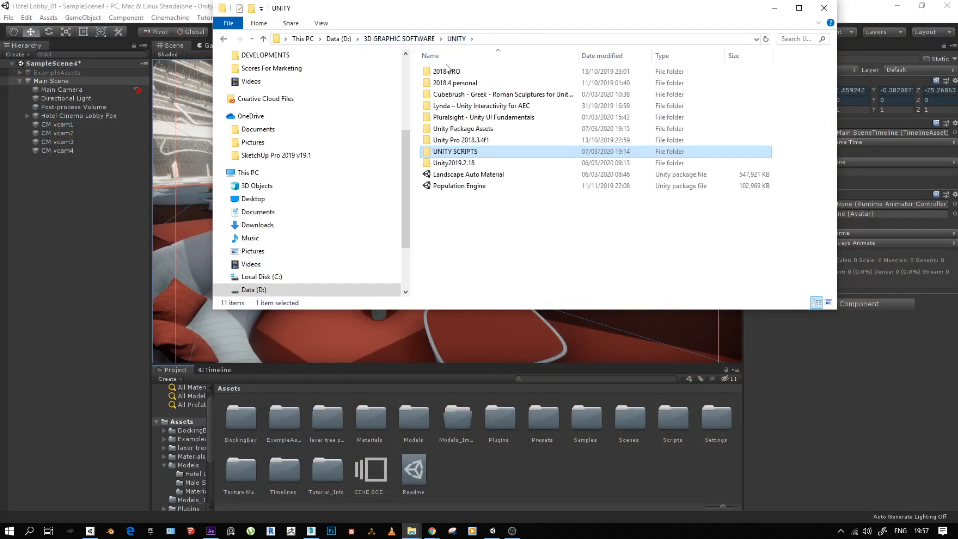
double_click(464, 152)
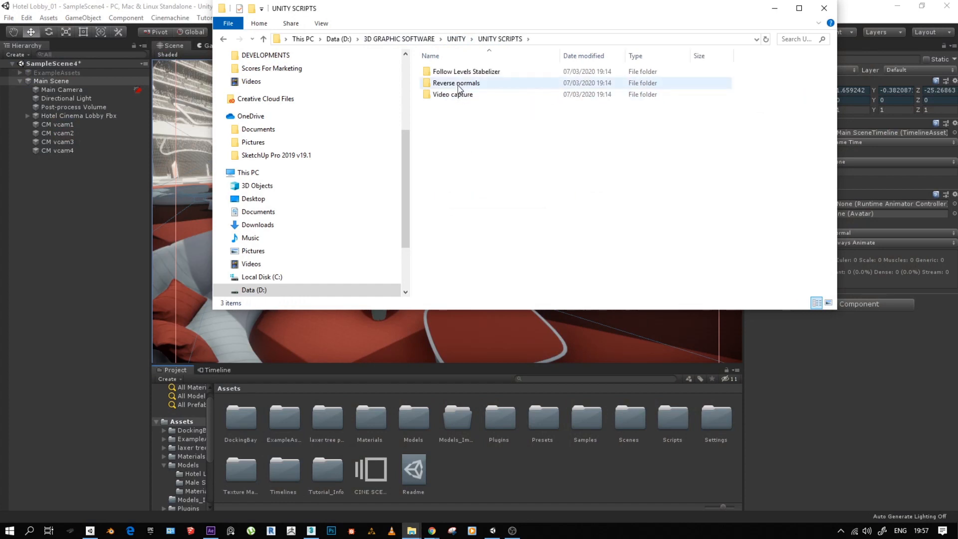
double_click(447, 96)
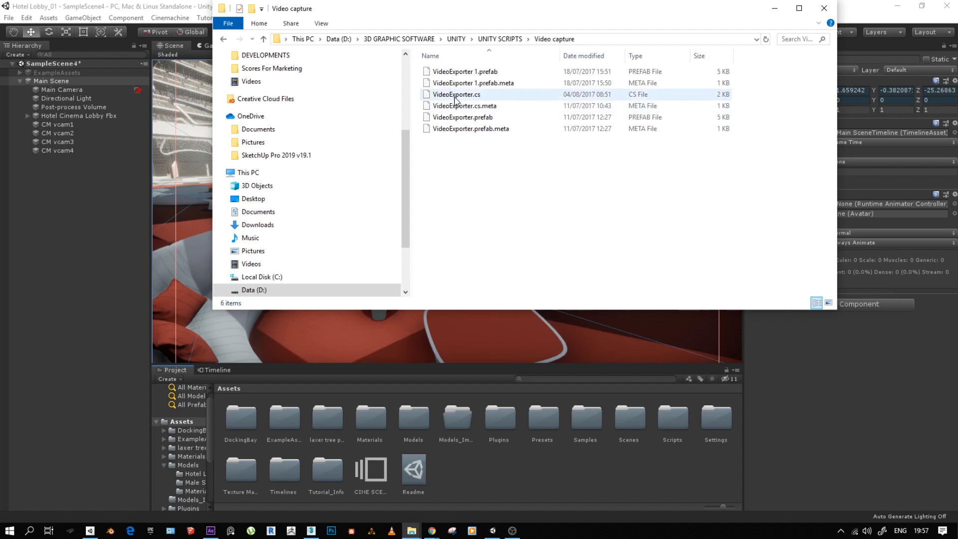
left_click(262, 40)
left_click(775, 9)
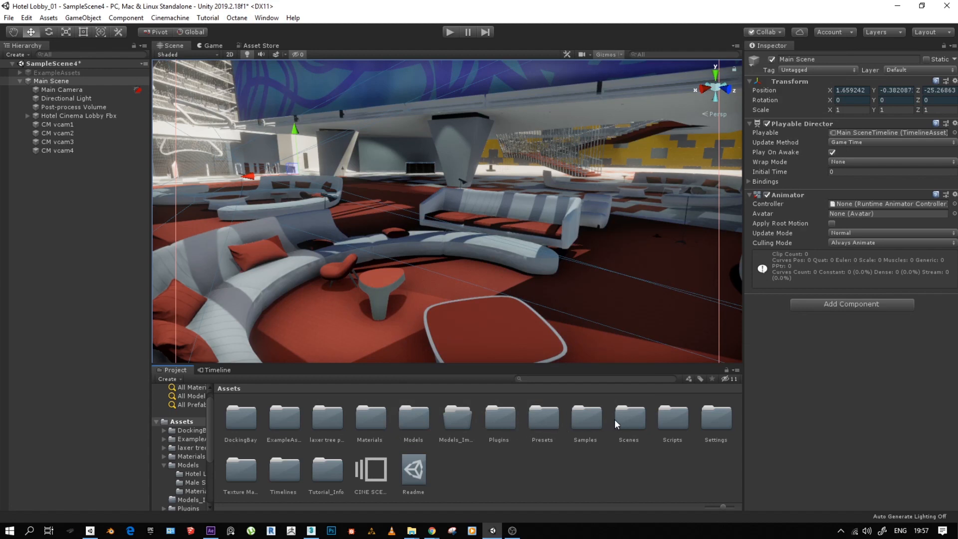
- Open the project's Scripts/Video capture folder and add the Video Exporter script component to Main Camera
double_click(664, 423)
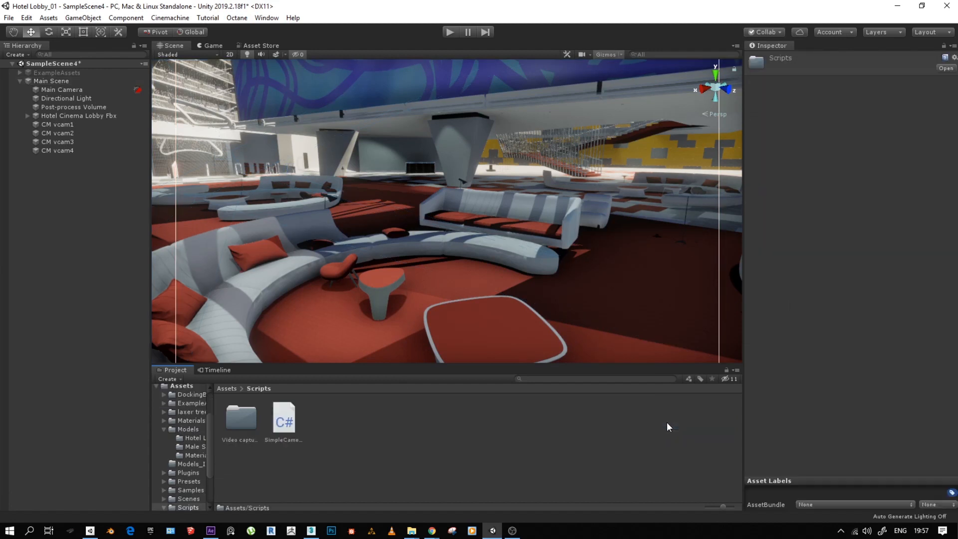
double_click(239, 419)
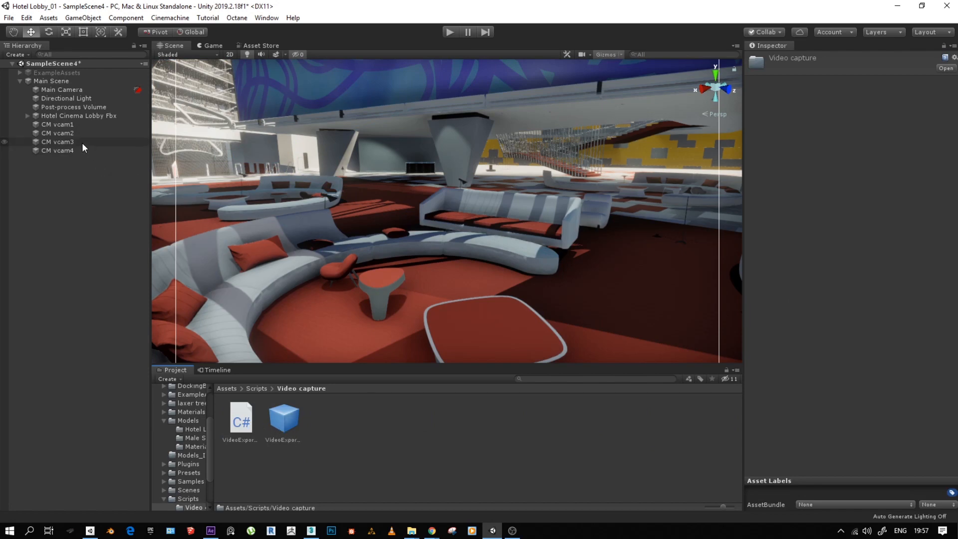
left_click(61, 89)
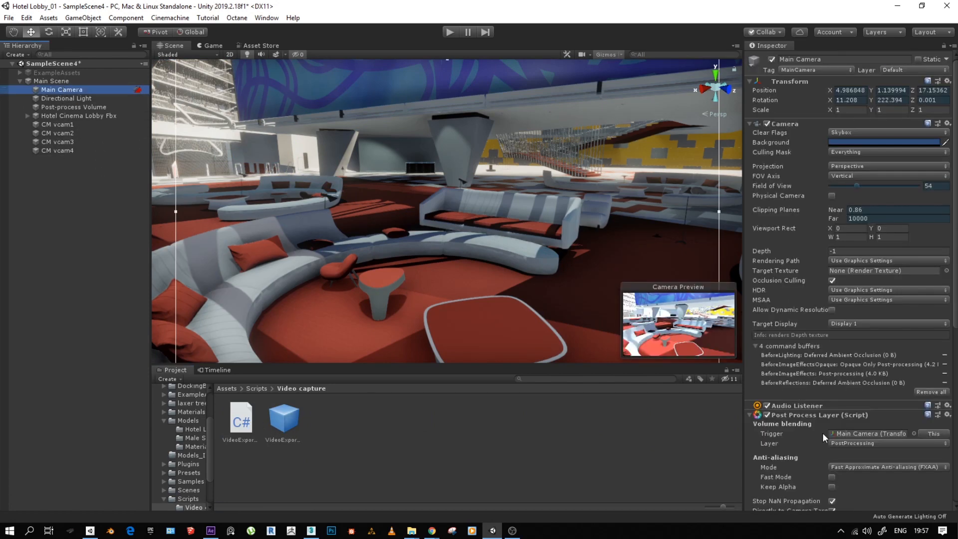
scroll(855, 340, "down", 10)
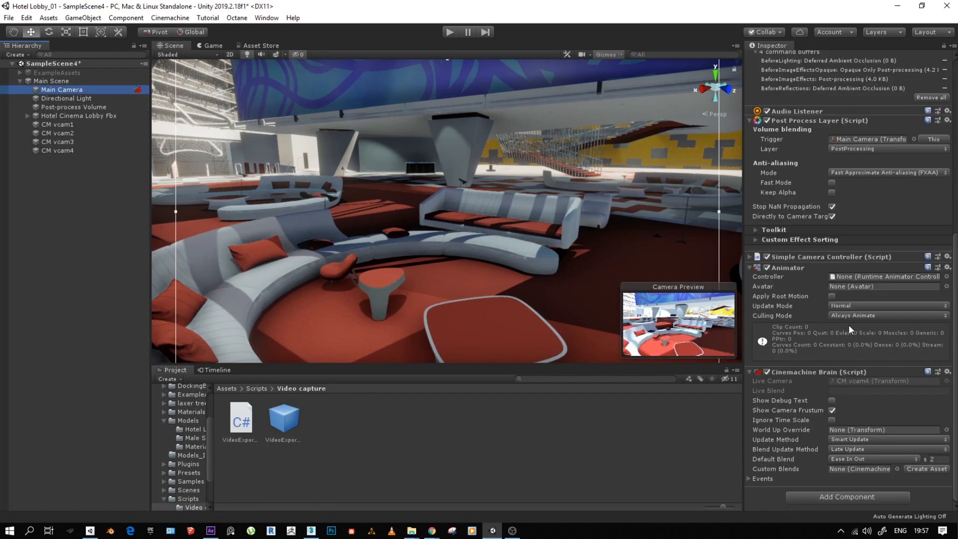
left_click(850, 500)
type("vi")
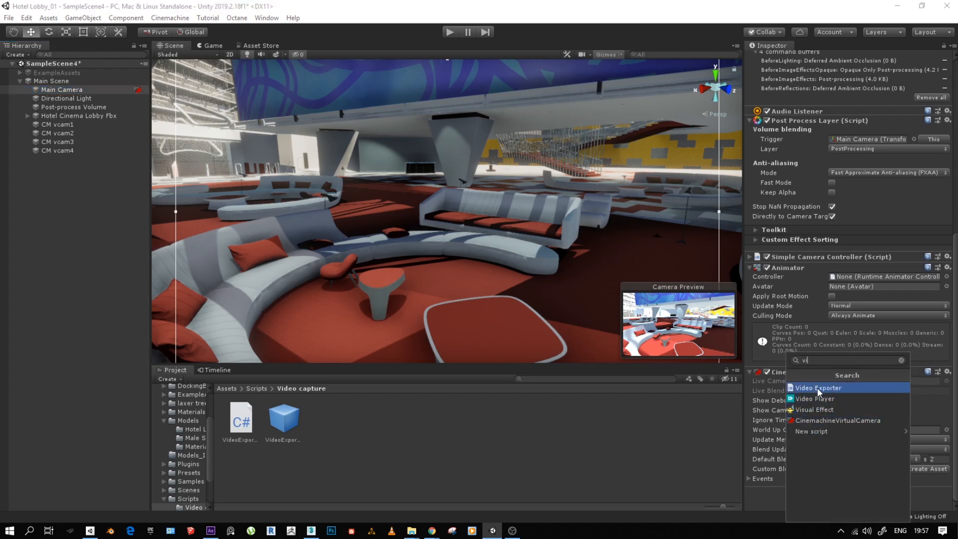
left_click(818, 389)
scroll(825, 400, "down", 1)
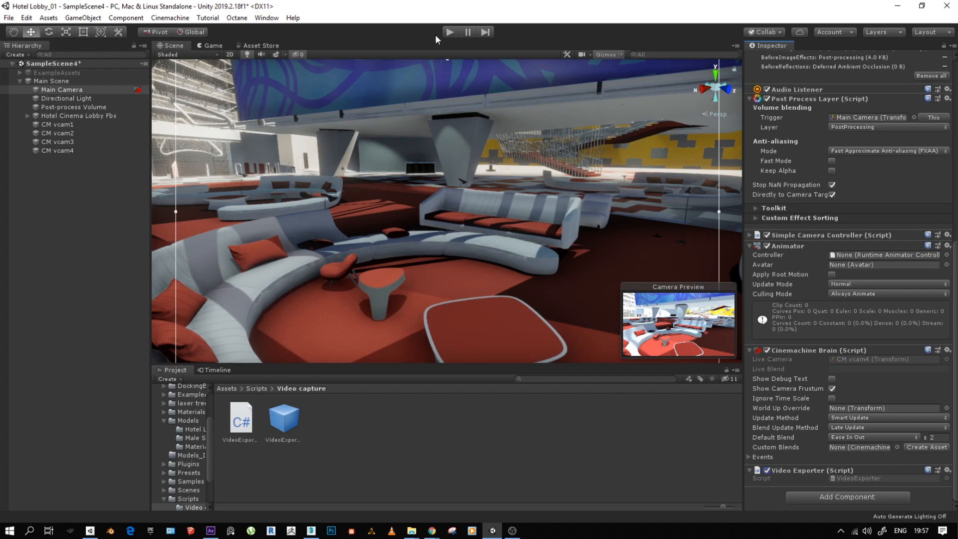
- Run the scene in Play mode to preview the blended camera move, and stop playback
left_click(450, 32)
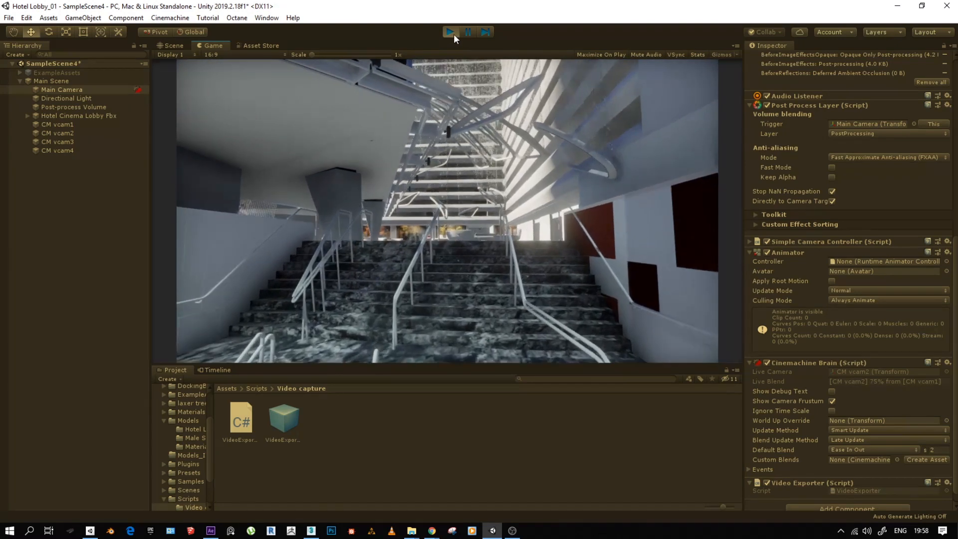
left_click(451, 32)
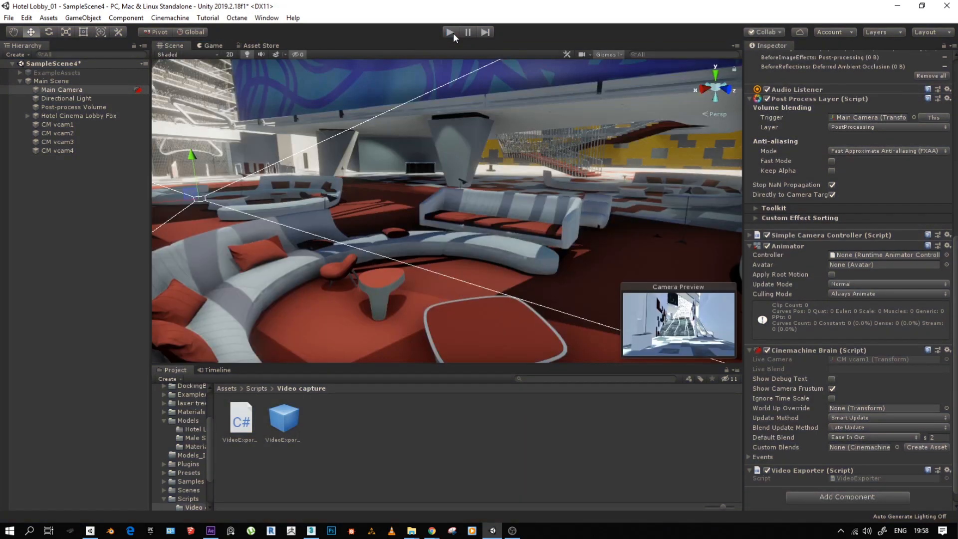
- Show the Game view, enable Maximize On Play and bring Main Camera's Video Exporter component into view
mouse_move(415, 536)
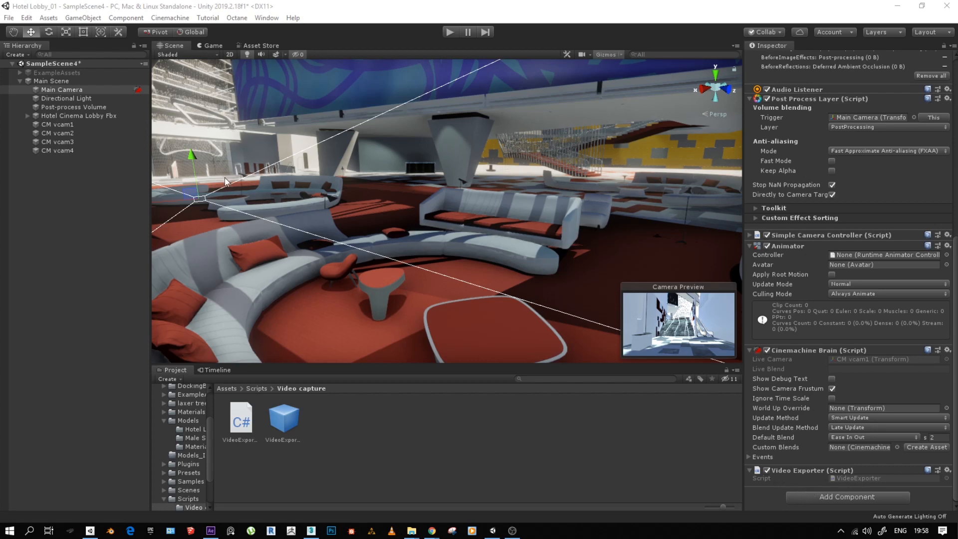
left_click(209, 45)
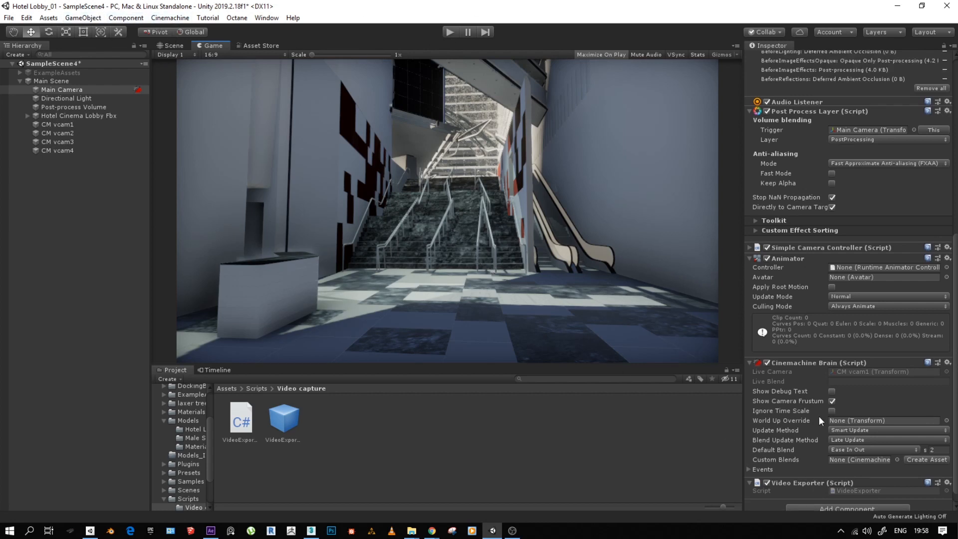
scroll(819, 420, "down", 1)
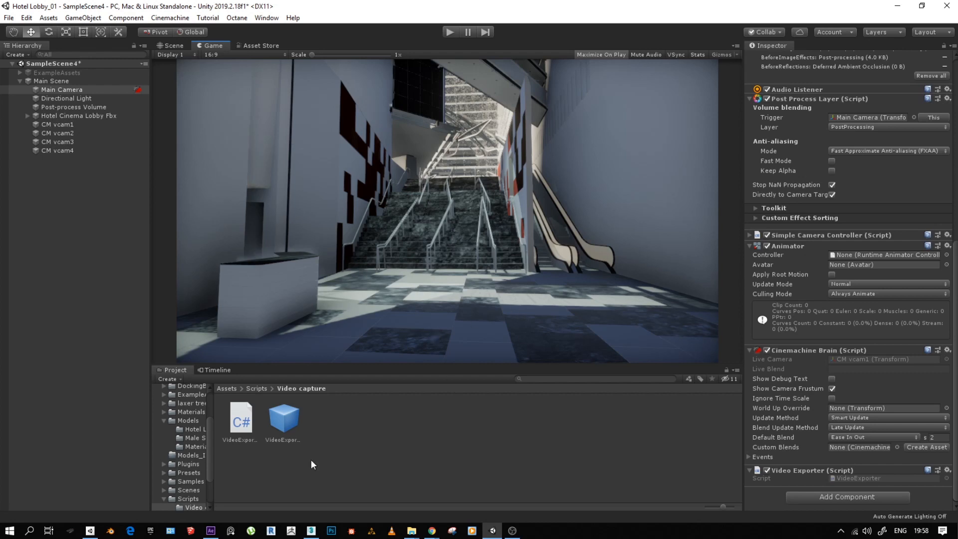
- Switch to After Effects, look at the footage import options and the start of Comp 1, and return to Unity
left_click(211, 530)
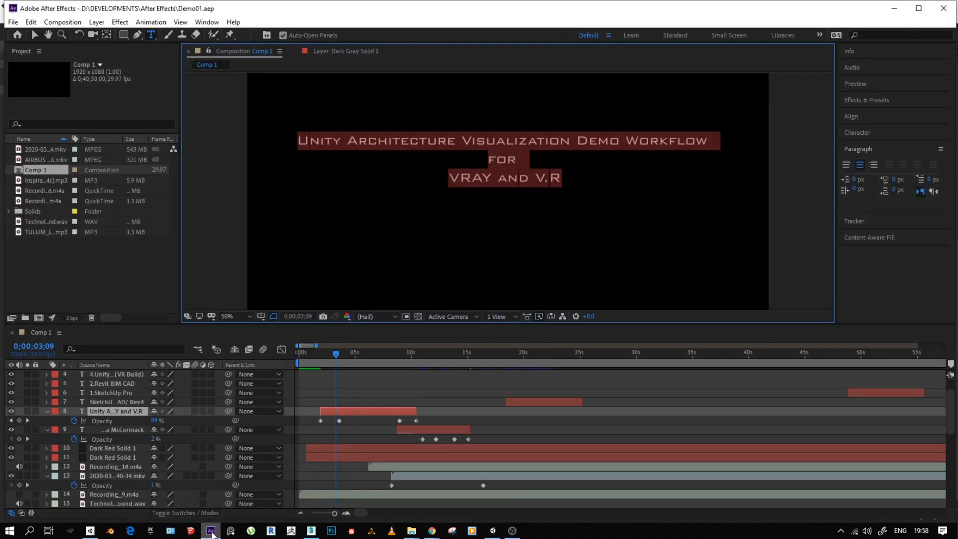
mouse_move(337, 358)
left_mouse_down()
mouse_move(391, 357)
mouse_move(322, 355)
left_mouse_up()
right_click(63, 266)
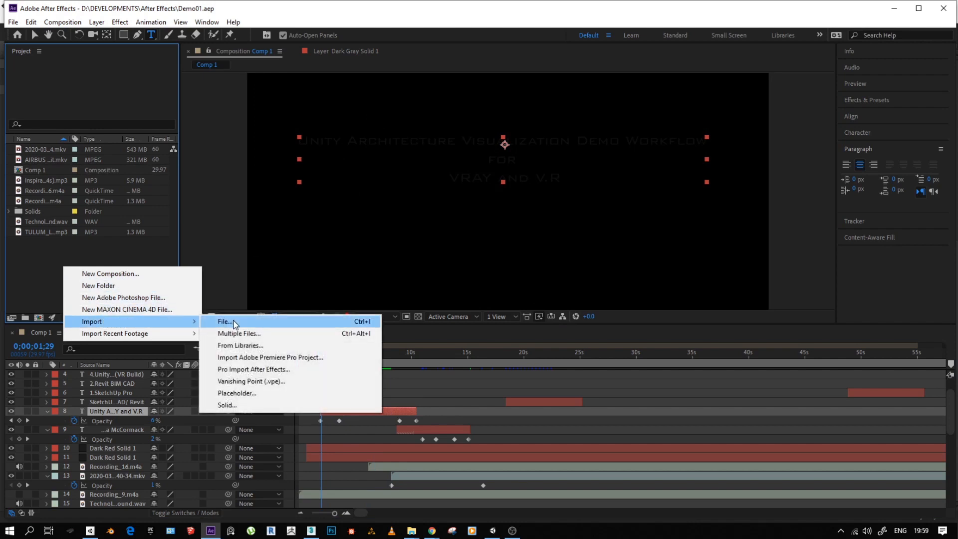
left_click(57, 289)
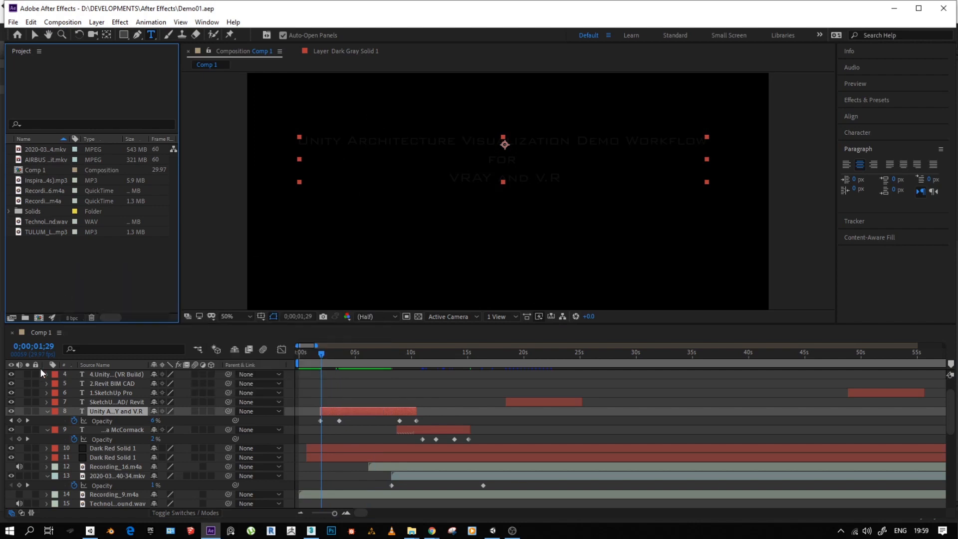
mouse_move(307, 352)
left_mouse_down()
mouse_move(298, 354)
mouse_move(636, 354)
mouse_move(296, 362)
left_mouse_up()
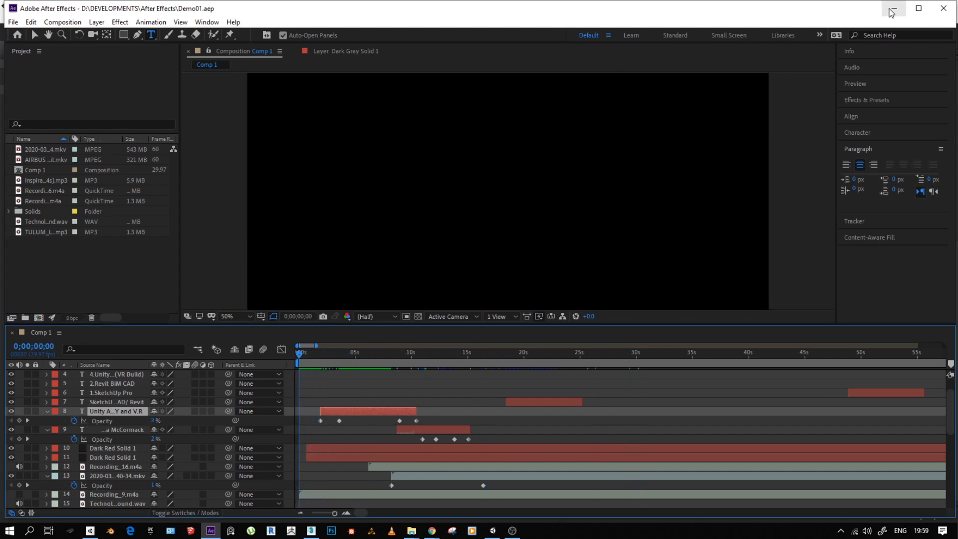
left_click(893, 8)
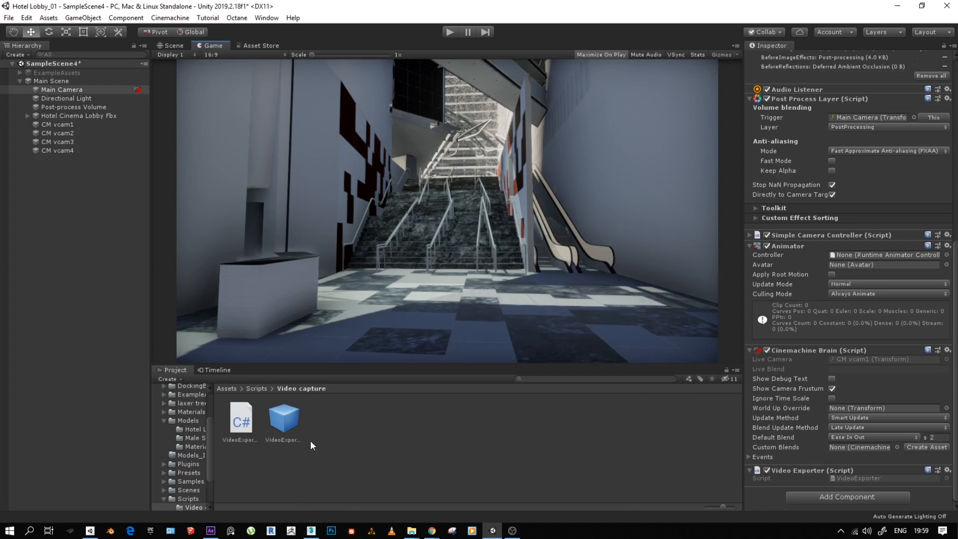
- Play the camera move maximized in the Game view, dismiss the browser notification and exit Play mode
left_click(452, 34)
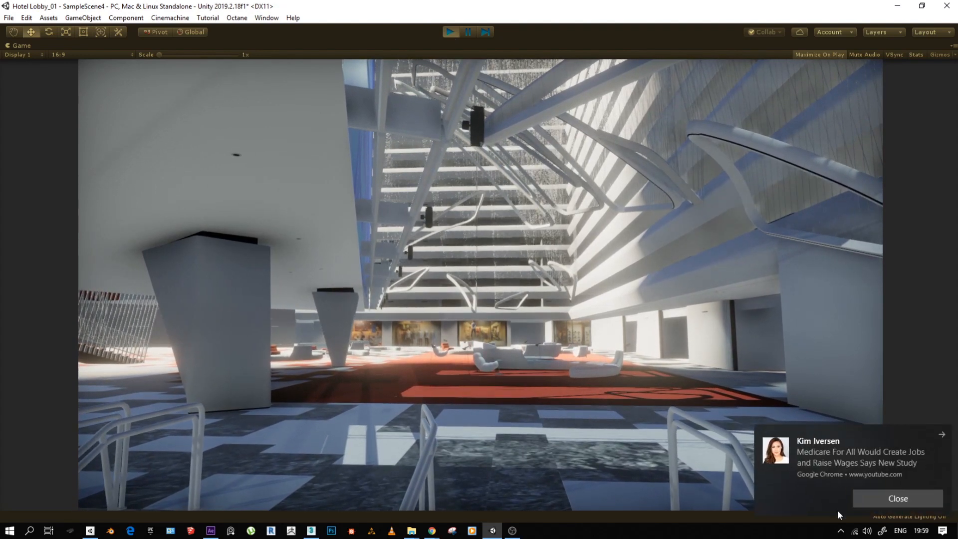
left_click(882, 495)
left_click(449, 33)
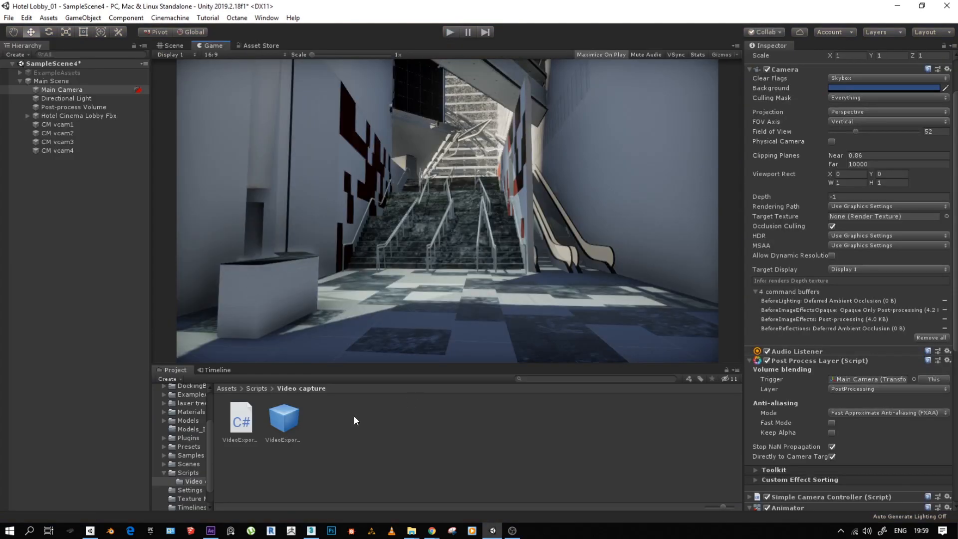
- Show the Scene view and compare the lobby with Main Camera's Post Process Layer disabled and enabled
left_click(169, 45)
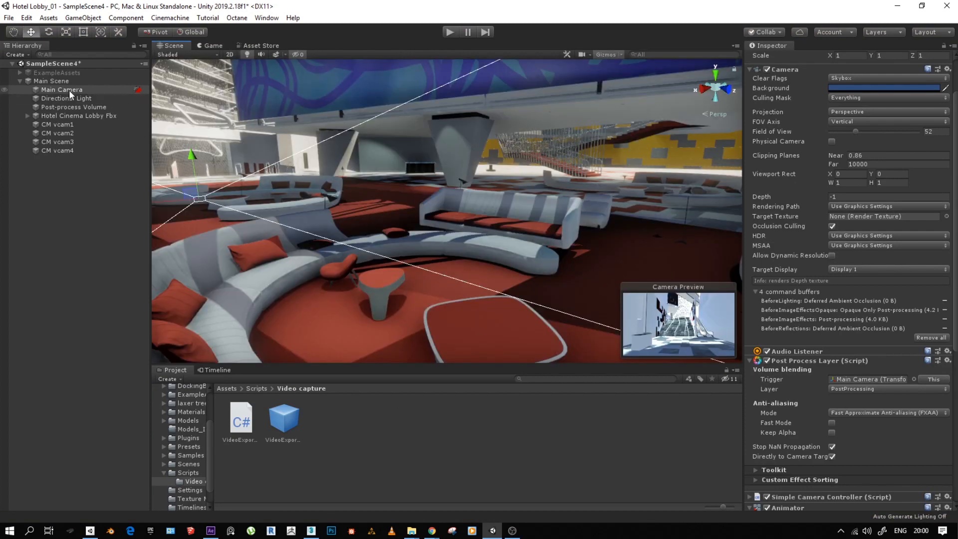
scroll(868, 303, "down", 10)
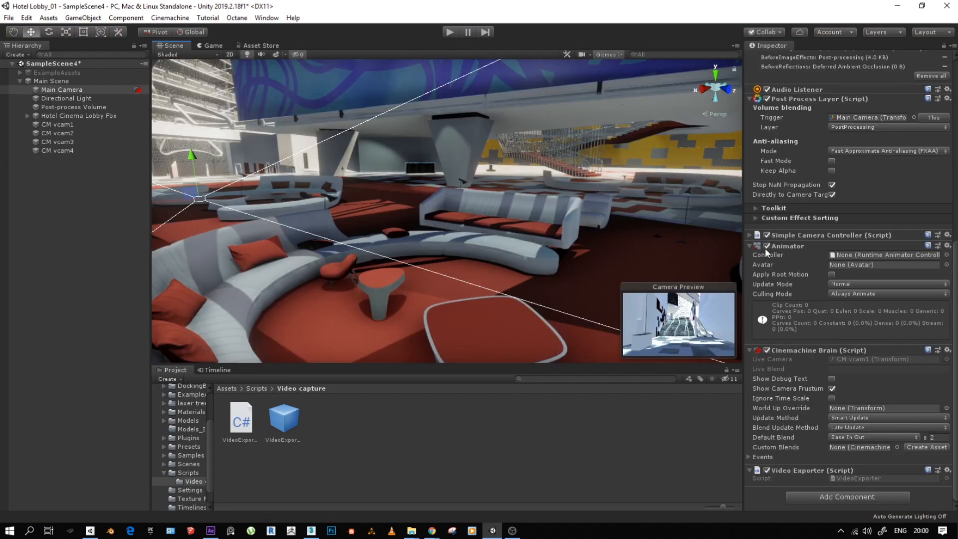
scroll(781, 220, "up", 8)
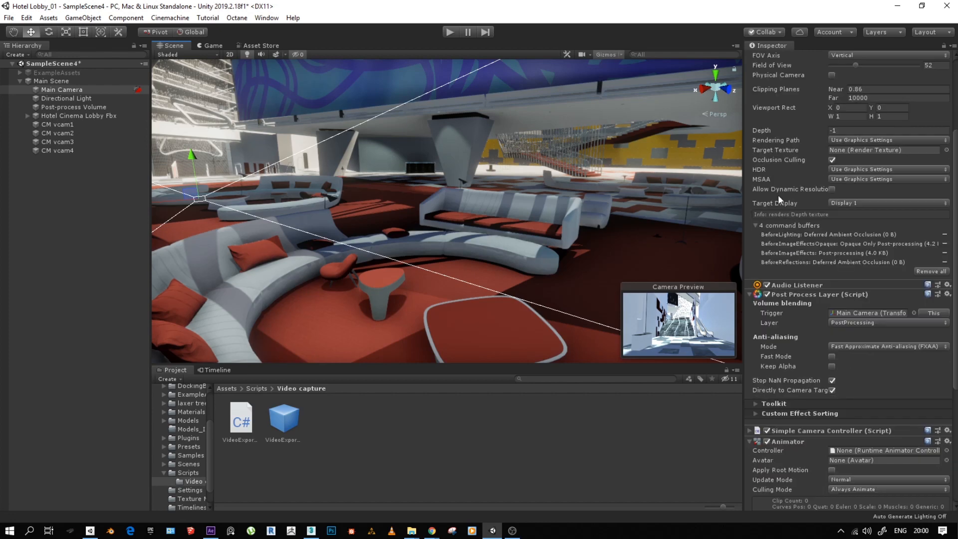
left_click(766, 294)
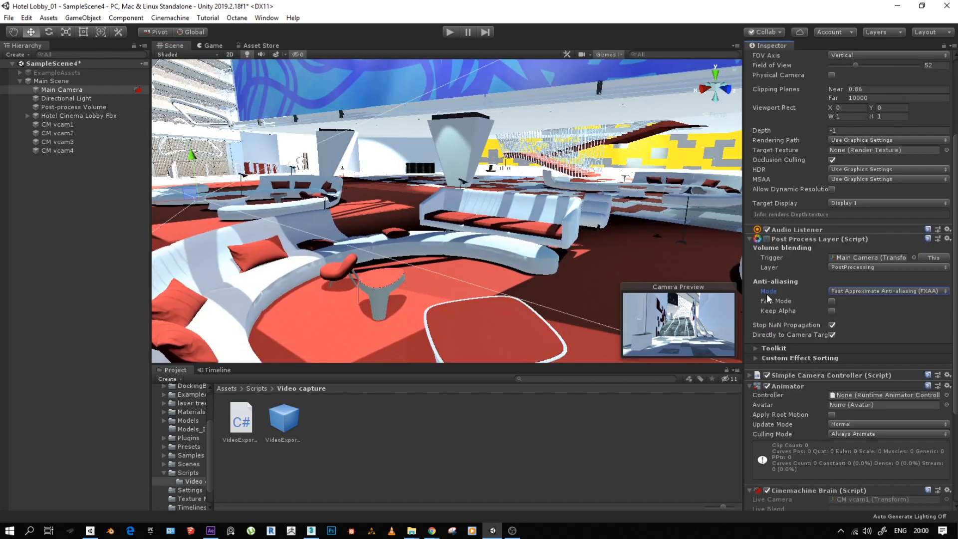
left_click(767, 239)
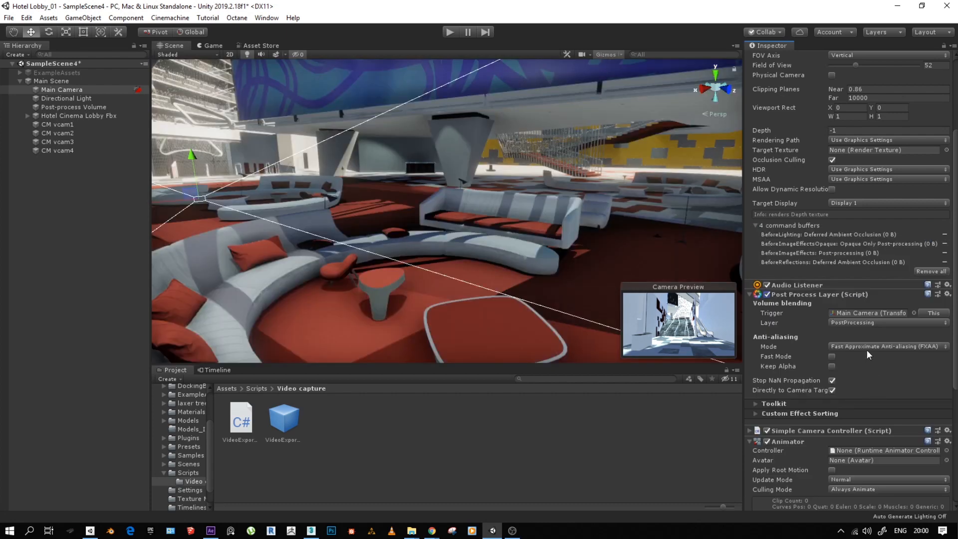
- Try SMAA and FXAA on Main Camera's Post Process Layer, and set its anti-aliasing mode to Temporal Anti-aliasing (TAA)
left_click(848, 346)
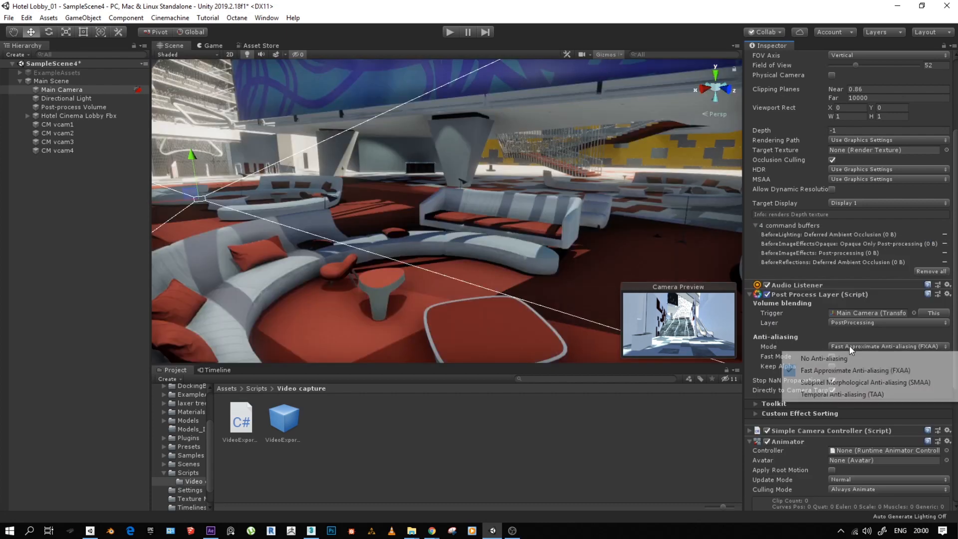
left_click(831, 382)
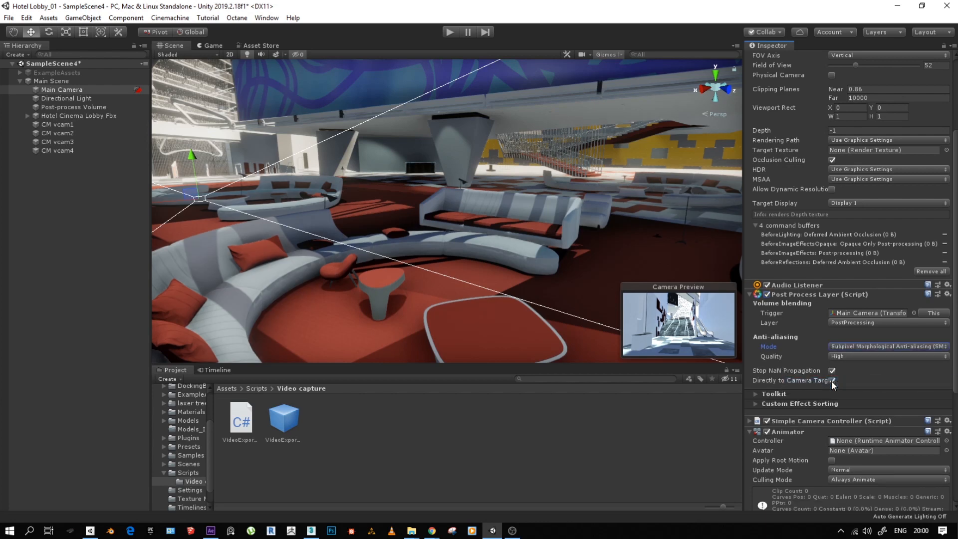
left_click(841, 346)
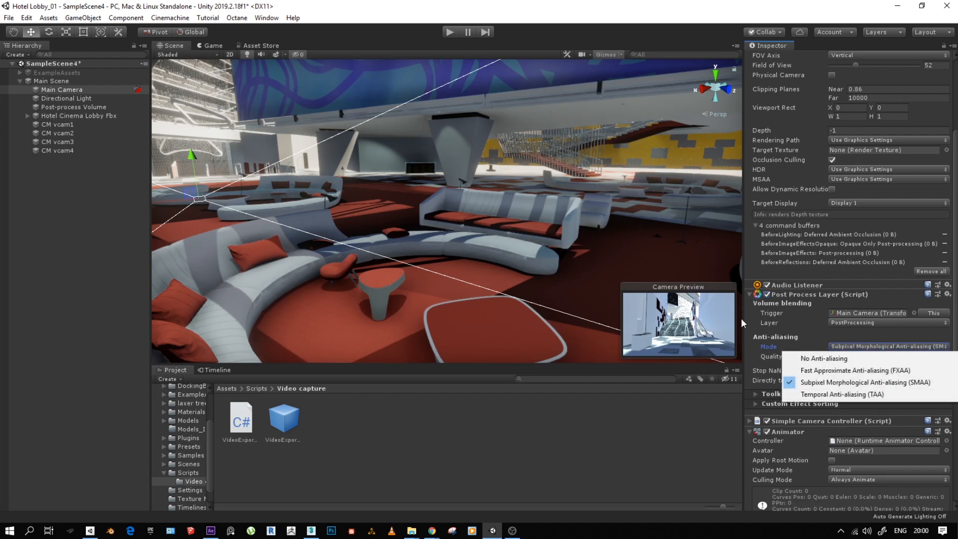
left_click(819, 372)
left_click(832, 348)
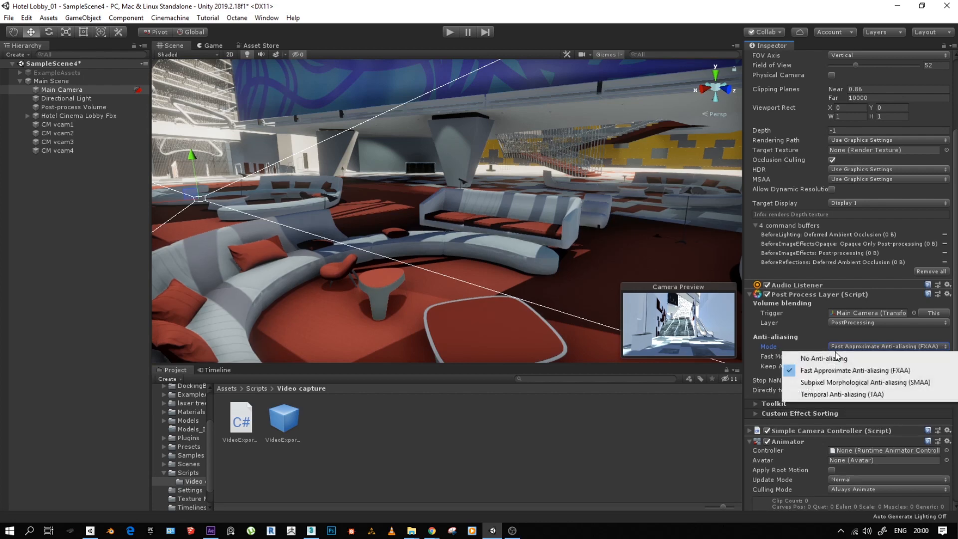
left_click(841, 395)
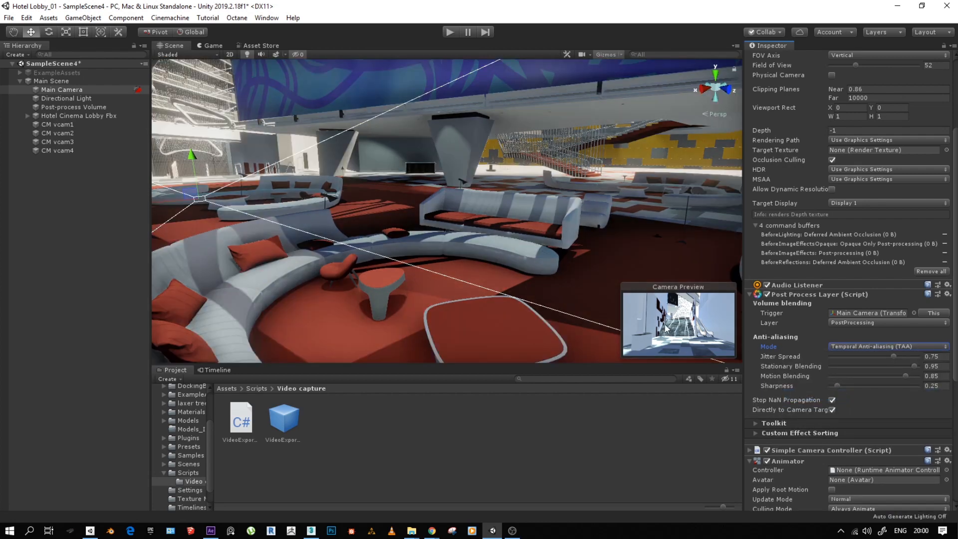
left_click(848, 347)
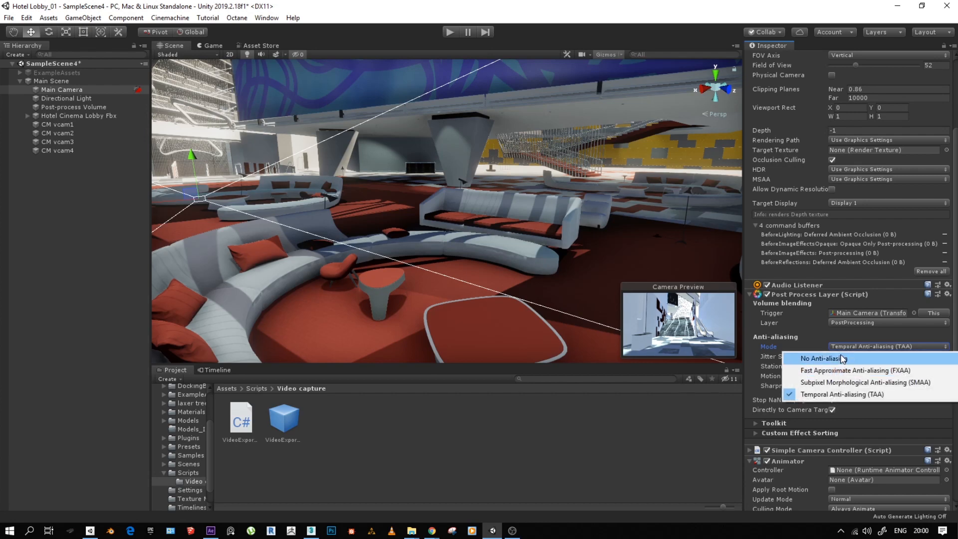
left_click(821, 336)
scroll(807, 413, "down", 5)
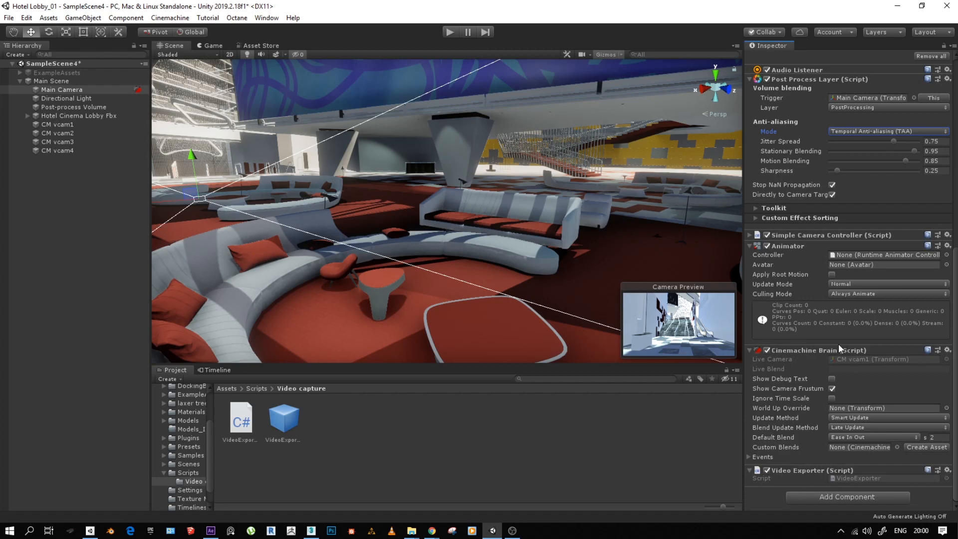
scroll(841, 349, "up", 8)
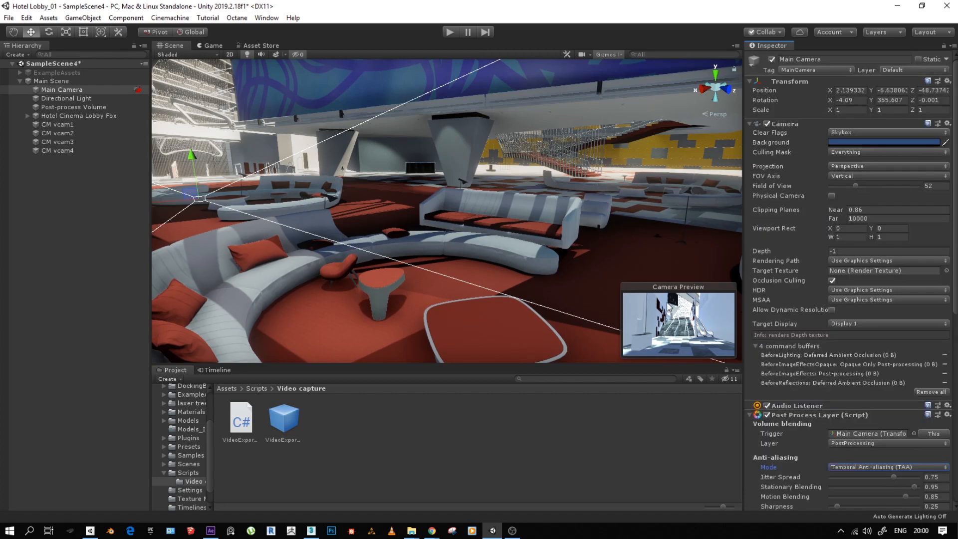
- Show the Timeline with the Game view and scrub the start of the camera move, returning to 0:00
left_click(217, 369)
left_click_drag(327, 393, 301, 340)
left_click(210, 46)
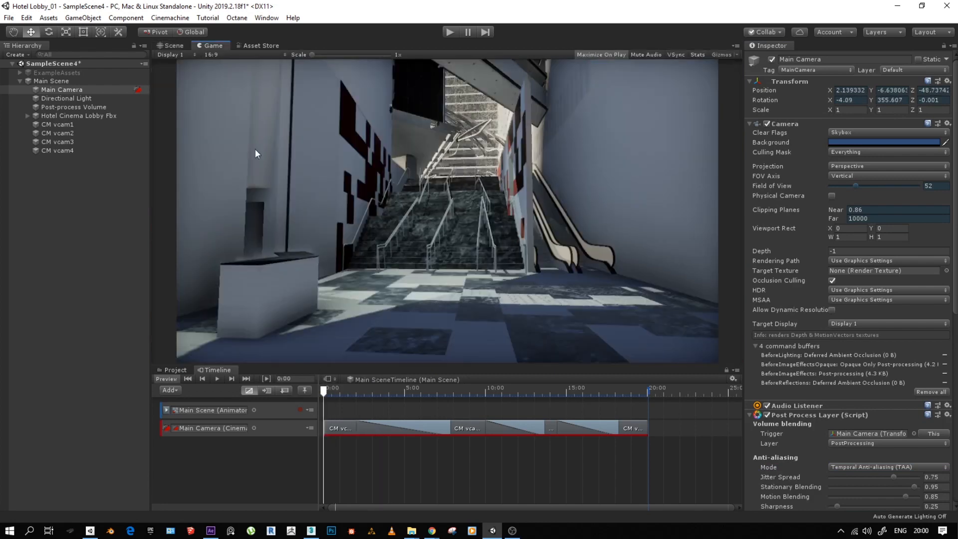
left_click_drag(339, 391, 304, 412)
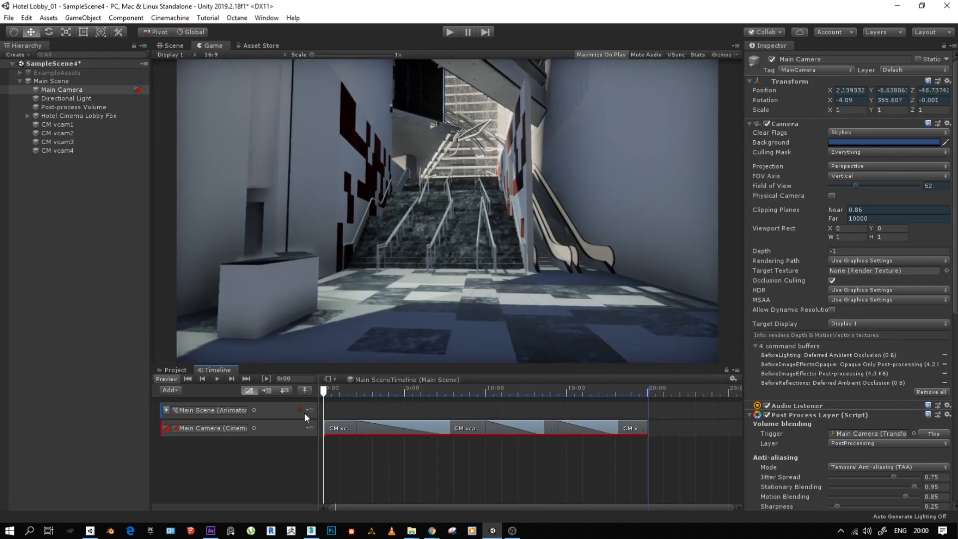
- Compare the Game view with the Post-process Volume's Color Grading, Ambient Occlusion and Depth Of Field overrides each switched off and on
left_click(51, 99)
left_click(58, 107)
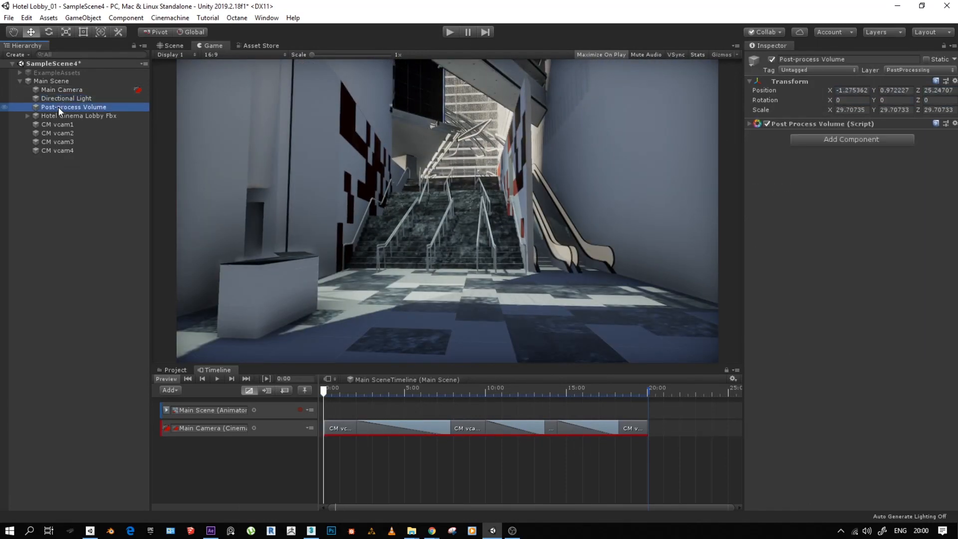
left_click(749, 124)
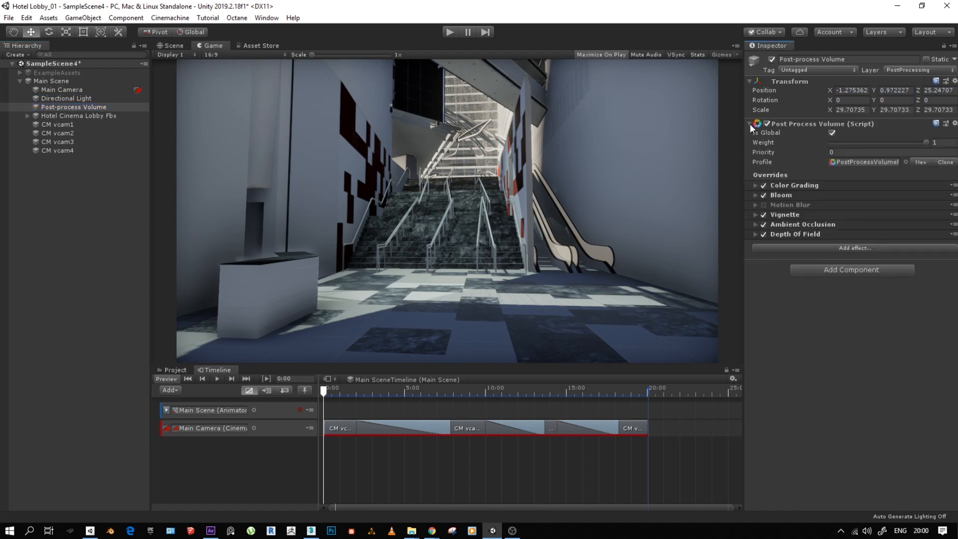
left_click(763, 186)
left_click(763, 186)
left_click(763, 224)
left_click(763, 224)
left_click(763, 224)
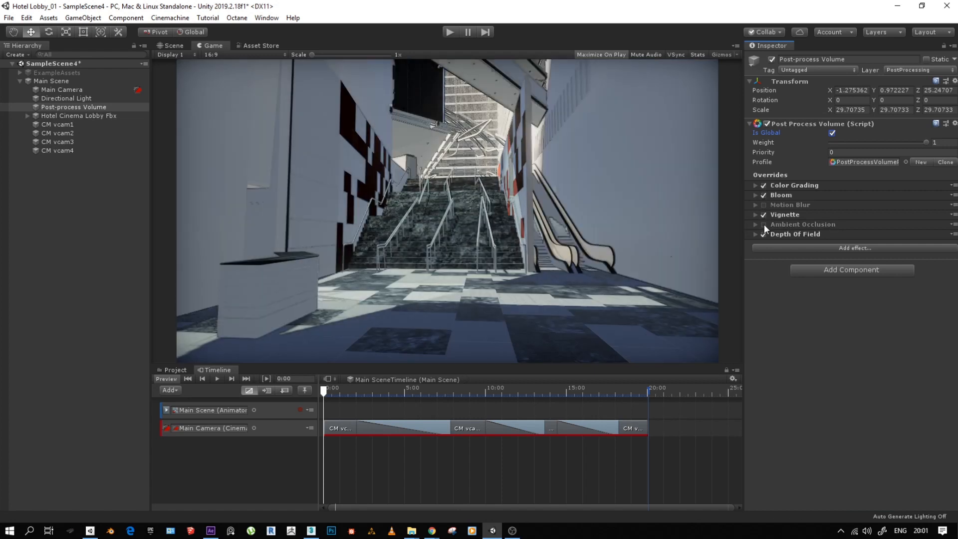
left_click(764, 224)
left_click(762, 234)
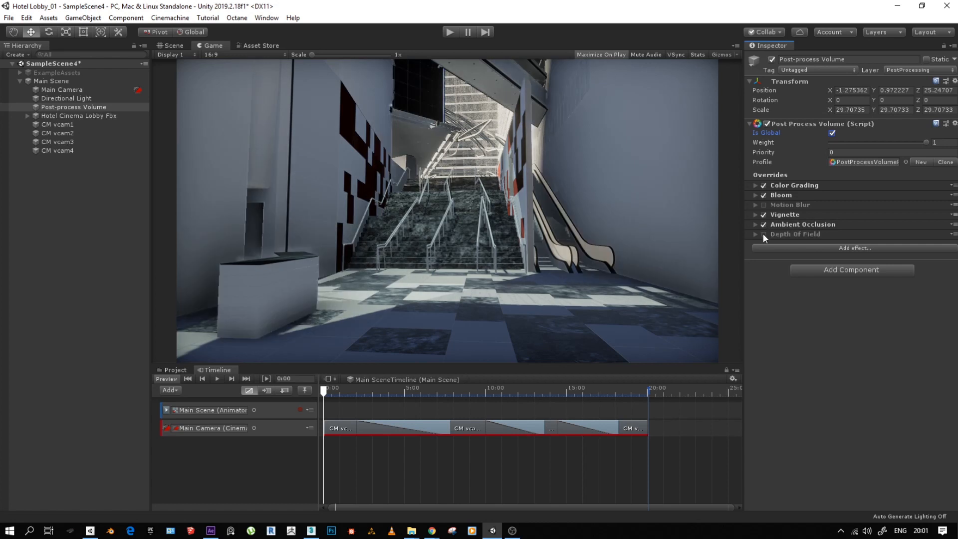
left_click(762, 235)
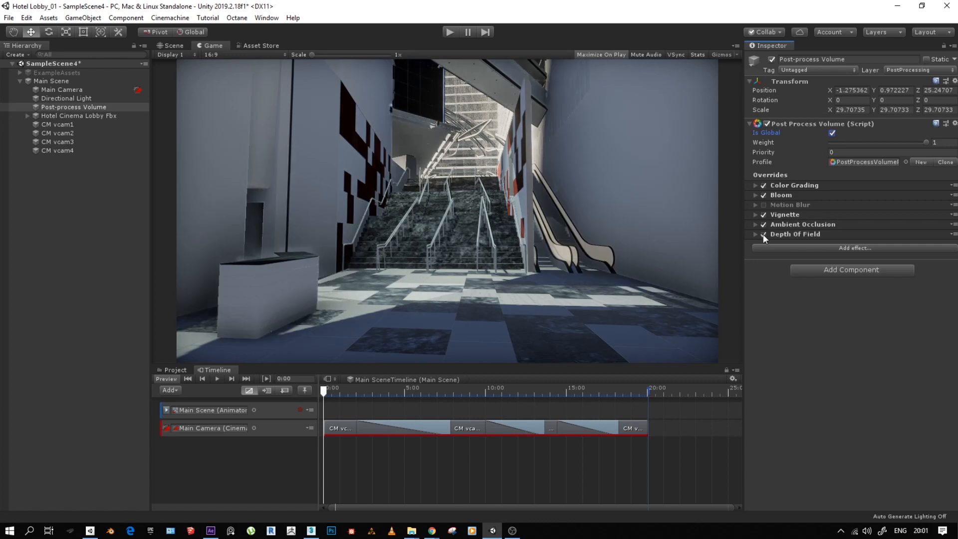
- Enable the Post-process Volume's Motion Blur override and scrub through the whole camera move to preview it, ending at 0:00
left_click(764, 205)
left_click_drag(331, 392, 461, 412)
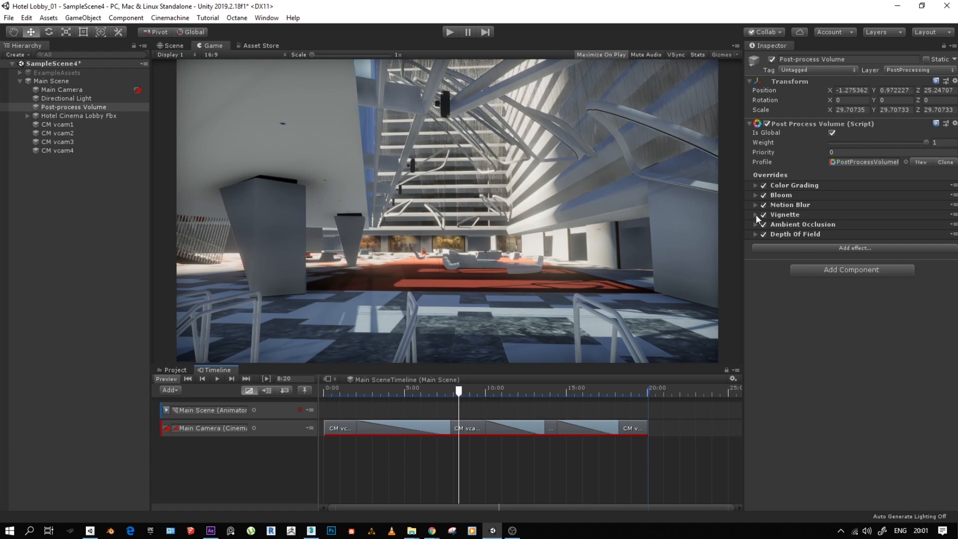
left_click_drag(459, 391, 617, 405)
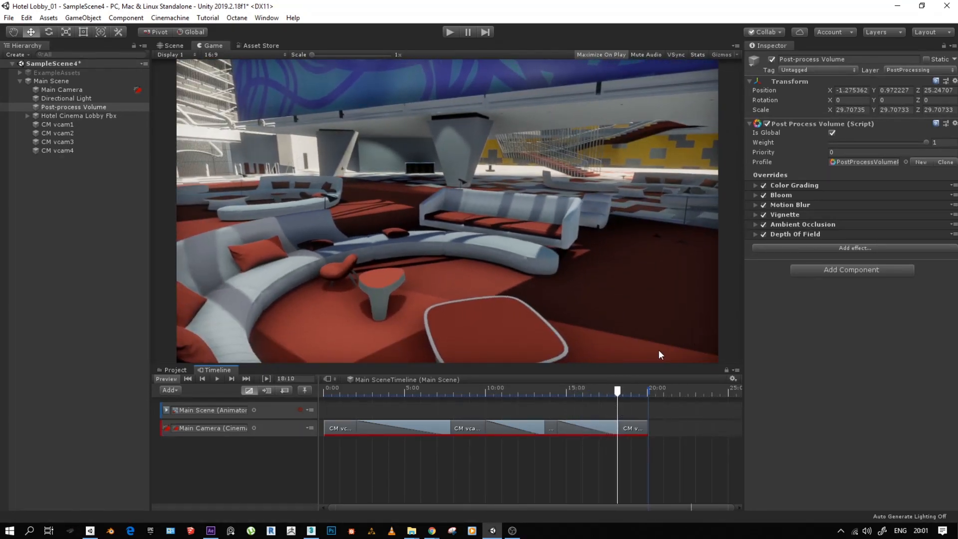
left_click_drag(618, 394, 320, 412)
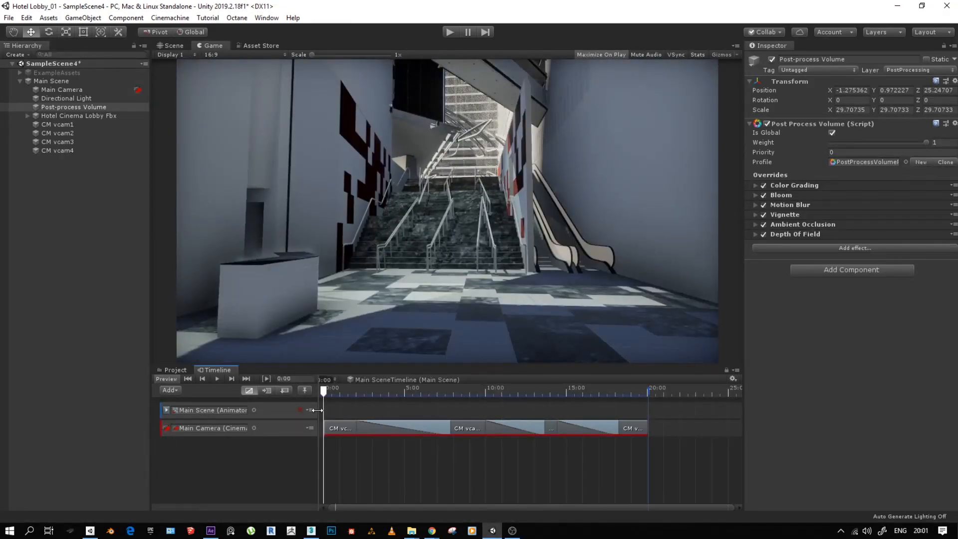
left_click_drag(317, 410, 649, 432)
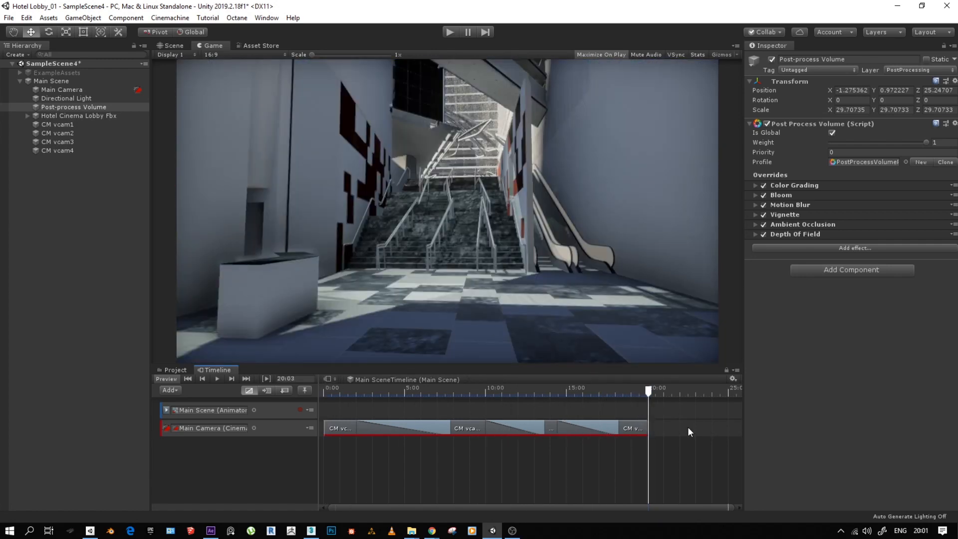
scroll(686, 427, "down", 5)
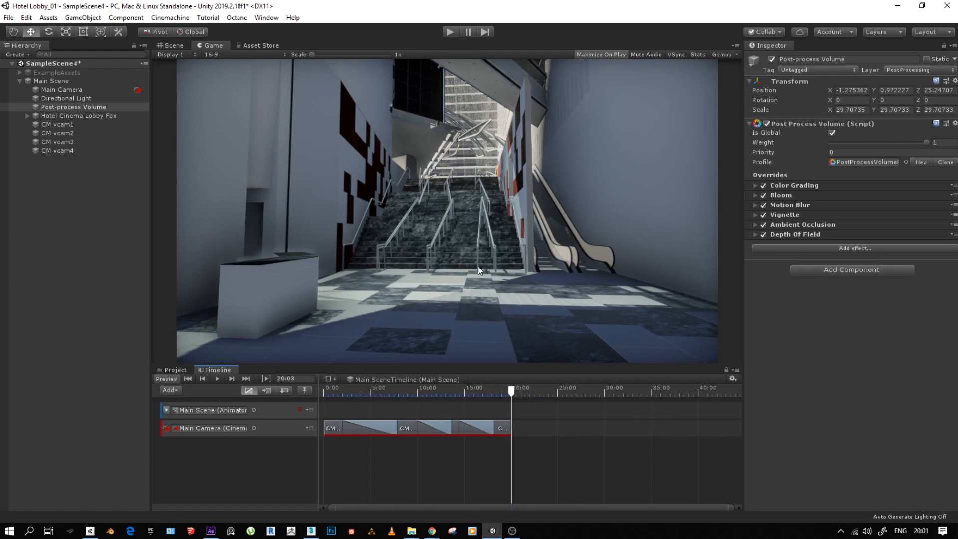
left_click_drag(392, 391, 474, 391)
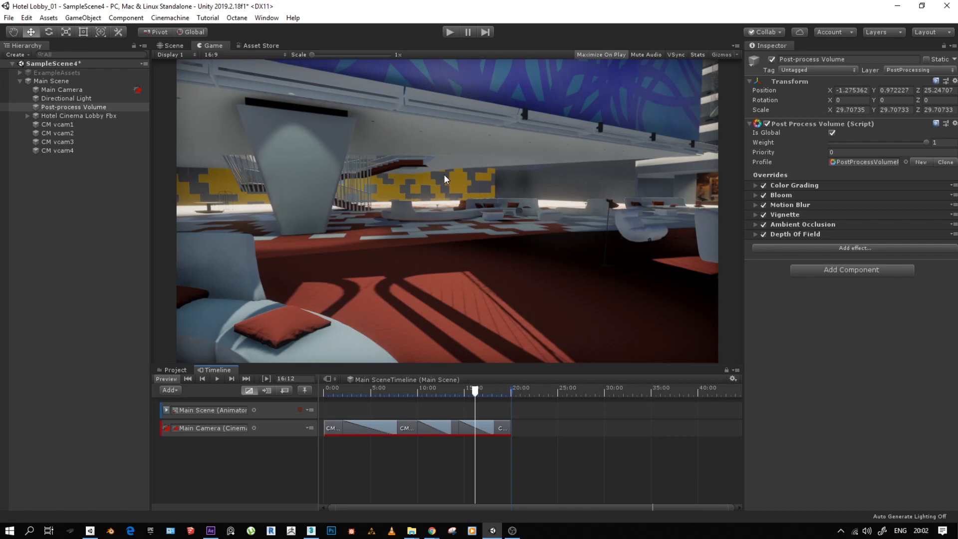
left_click_drag(477, 390, 312, 405)
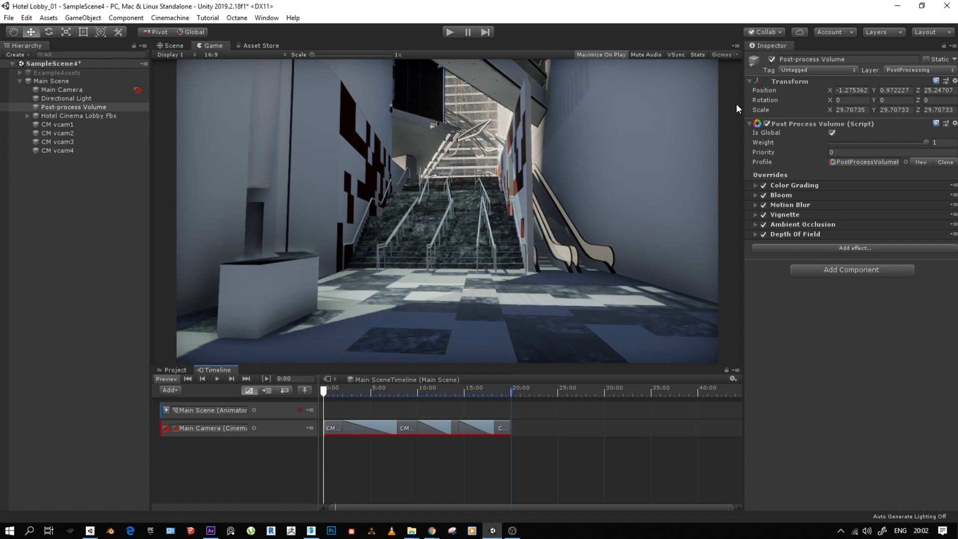
- Open the Lighting Settings window and dock it beside the Inspector
left_click(265, 18)
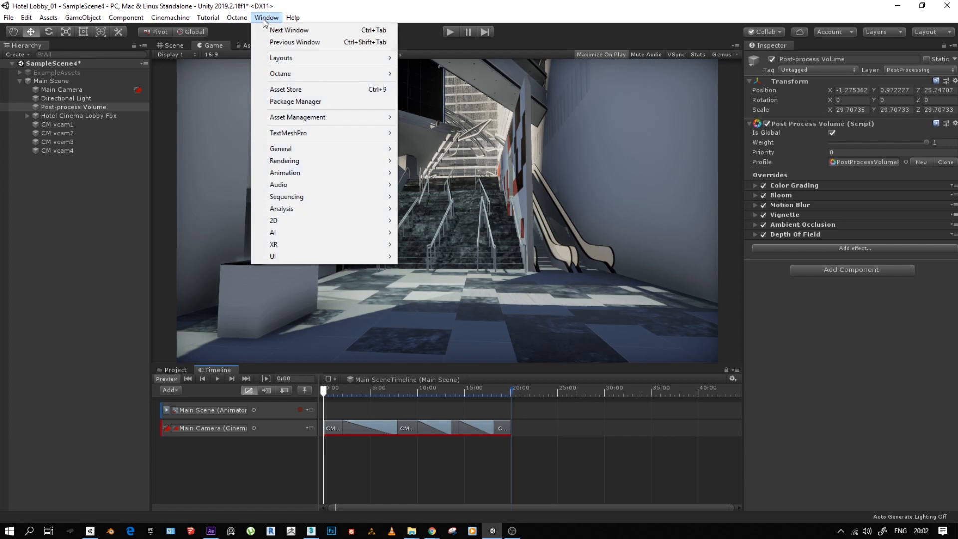
mouse_move(274, 135)
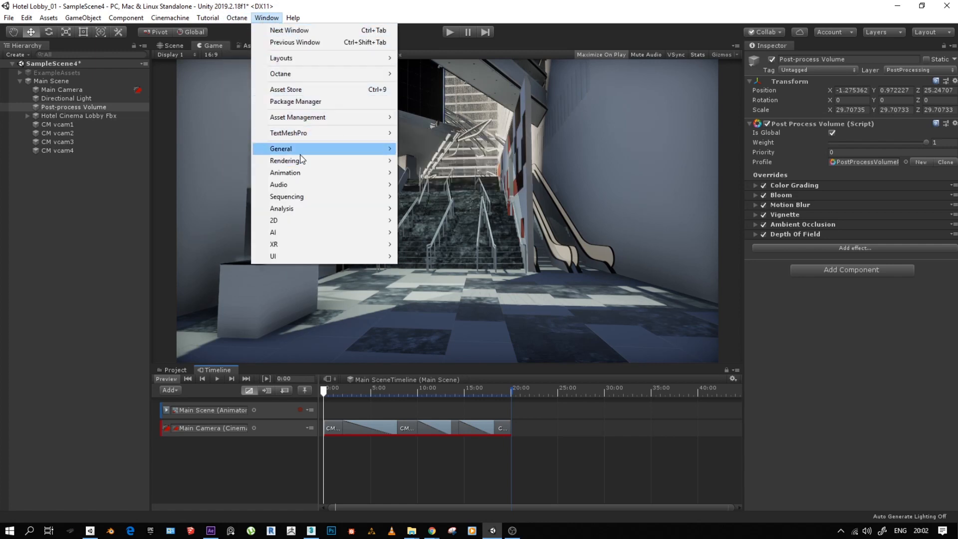
mouse_move(301, 160)
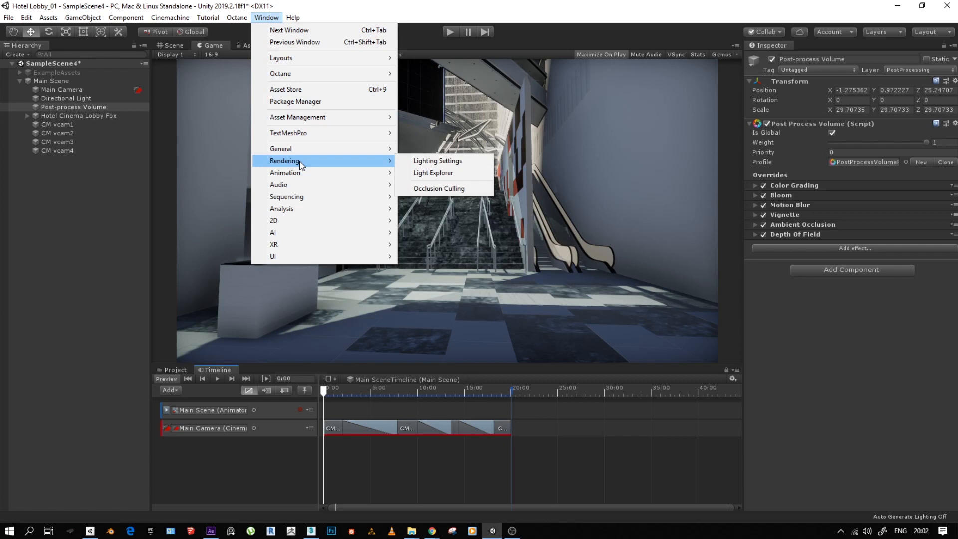
left_click(418, 165)
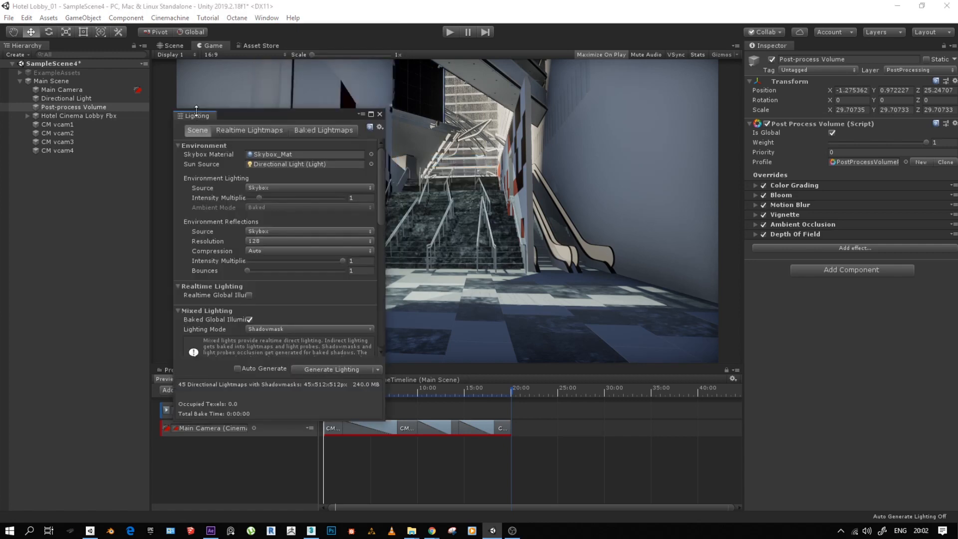
left_click_drag(192, 116, 383, 108)
left_click_drag(621, 89, 813, 46)
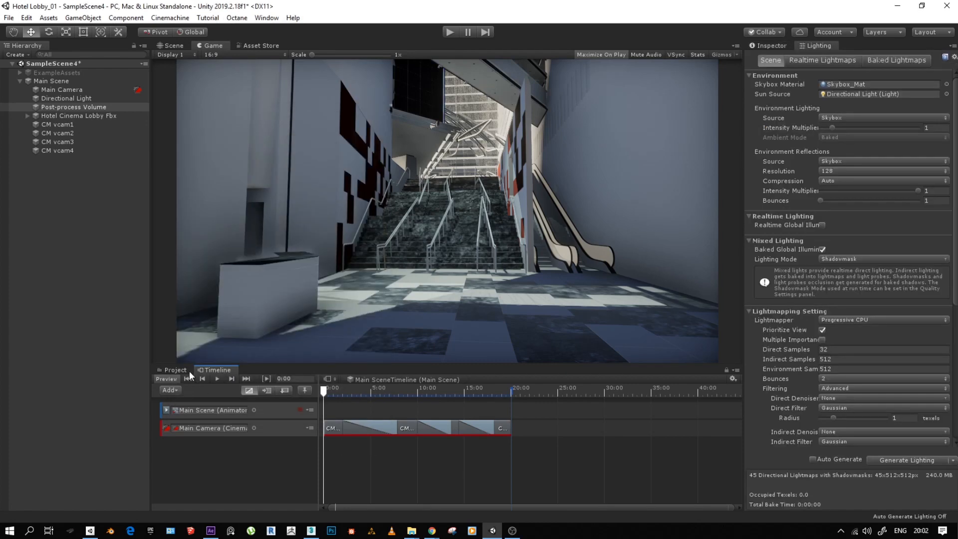
- Dock the Project and Timeline windows below the Hierarchy and show the lounge area in the enlarged Scene view
left_click(175, 369)
left_click_drag(176, 369, 64, 353)
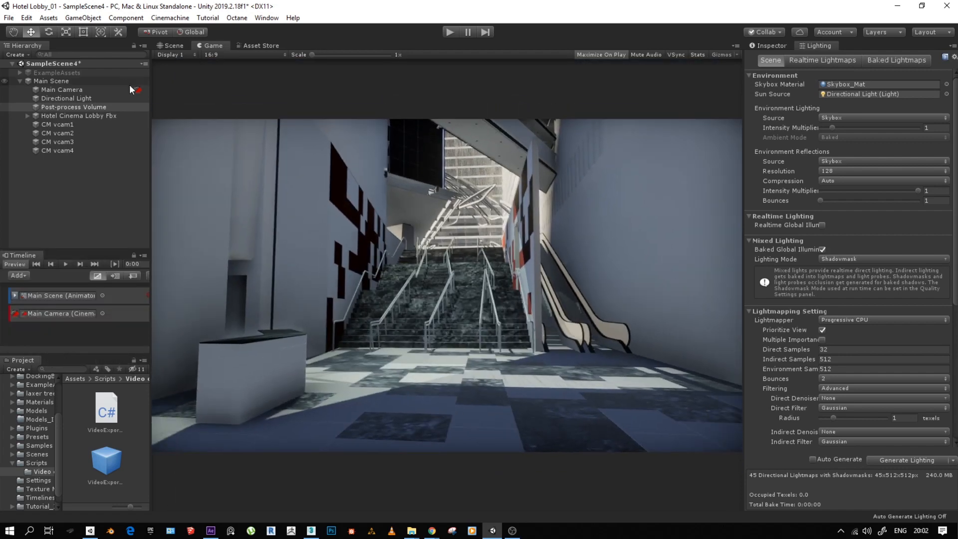
left_click(176, 44)
scroll(379, 322, "down", 7)
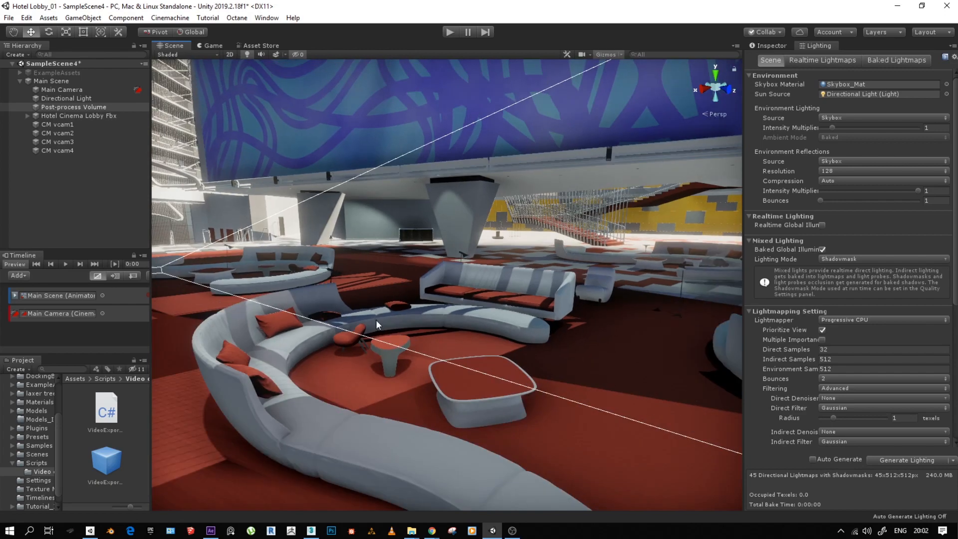
- Examine the lobby from a wider angle, the Post-process Volume's component and the scene's environment and lightmapping settings
scroll(394, 319, "down", 4)
scroll(372, 282, "up", 4)
left_click_drag(356, 278, 634, 319, "alt")
scroll(545, 344, "up", 1)
scroll(523, 248, "up", 1)
left_click(772, 46)
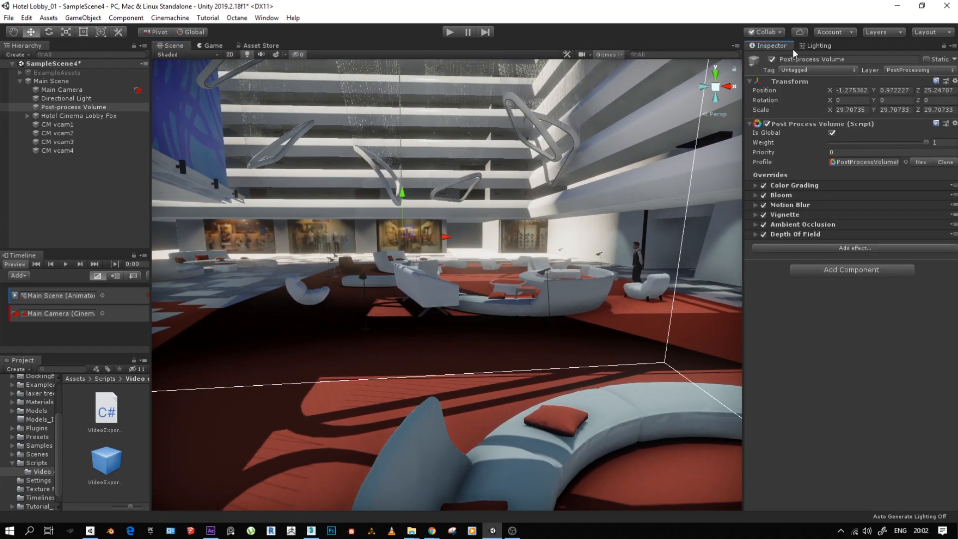
left_click(812, 48)
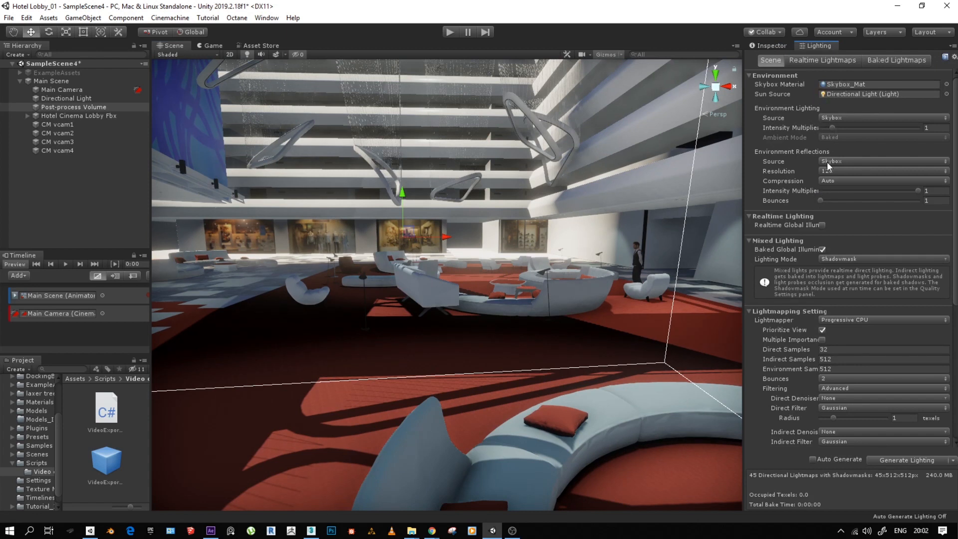
scroll(809, 294, "down", 10)
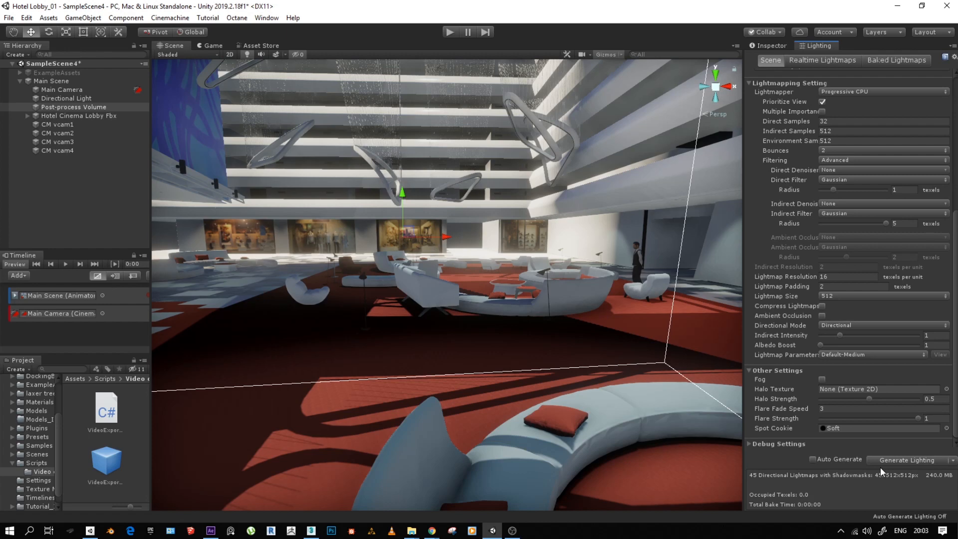
- Enable Fog in the scene's lighting settings and set its colour to light blue A3CDD2
left_click(822, 379)
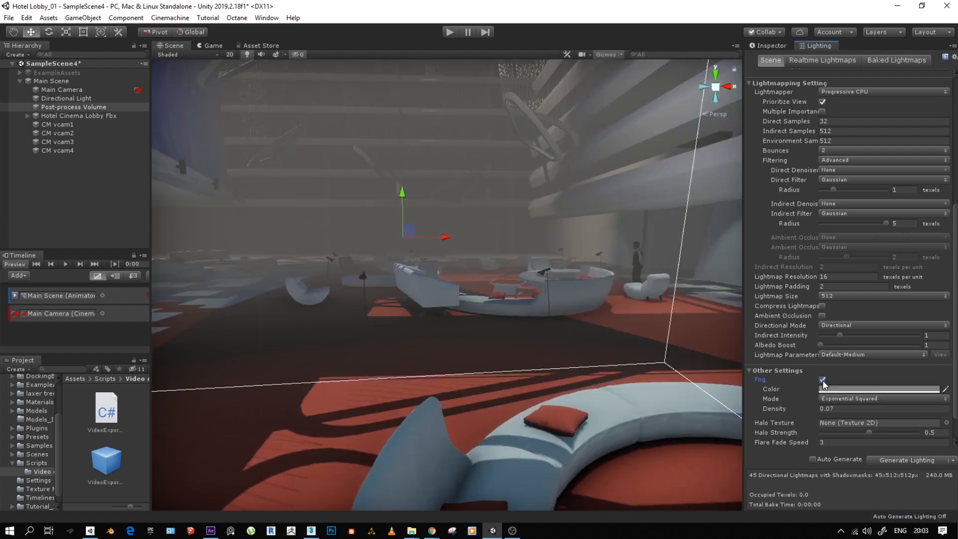
left_click(854, 389)
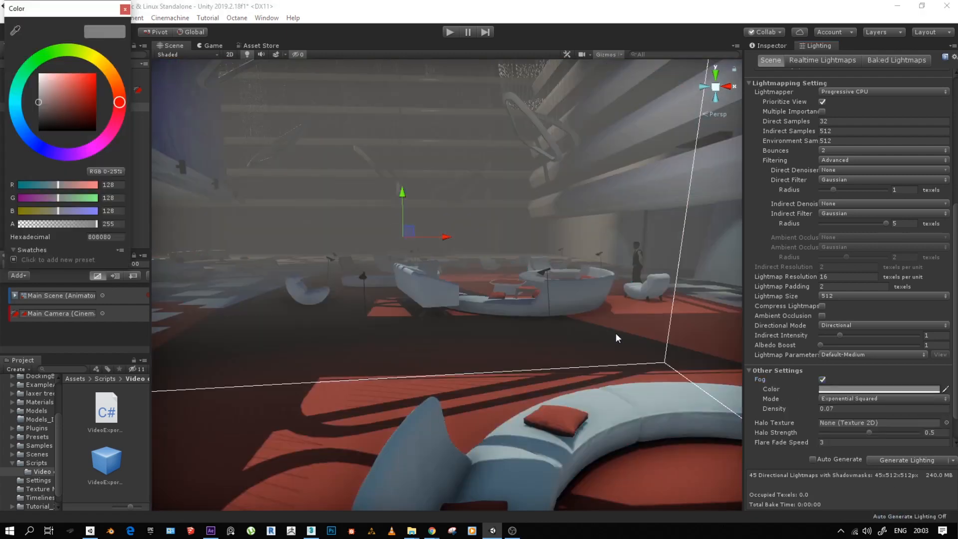
left_click(16, 112)
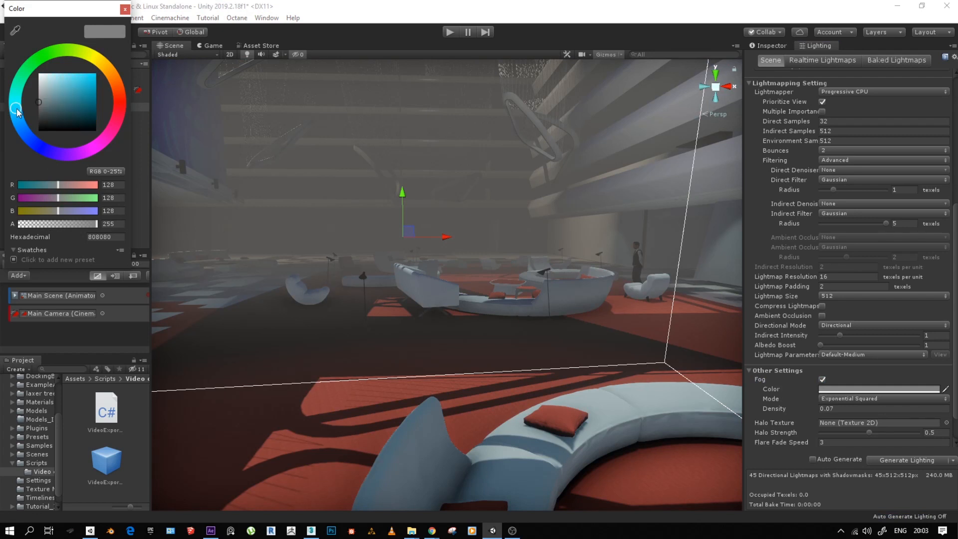
left_click_drag(38, 102, 51, 83)
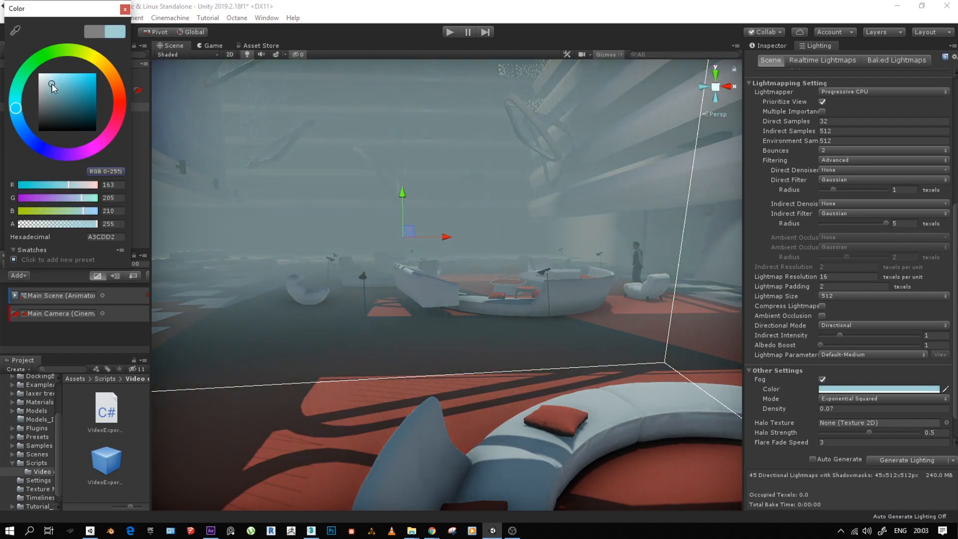
left_click(124, 9)
- Set the fog density to 0.03 and compare the scene with Fog off and on, leaving it switched off
left_click_drag(829, 409, 835, 408)
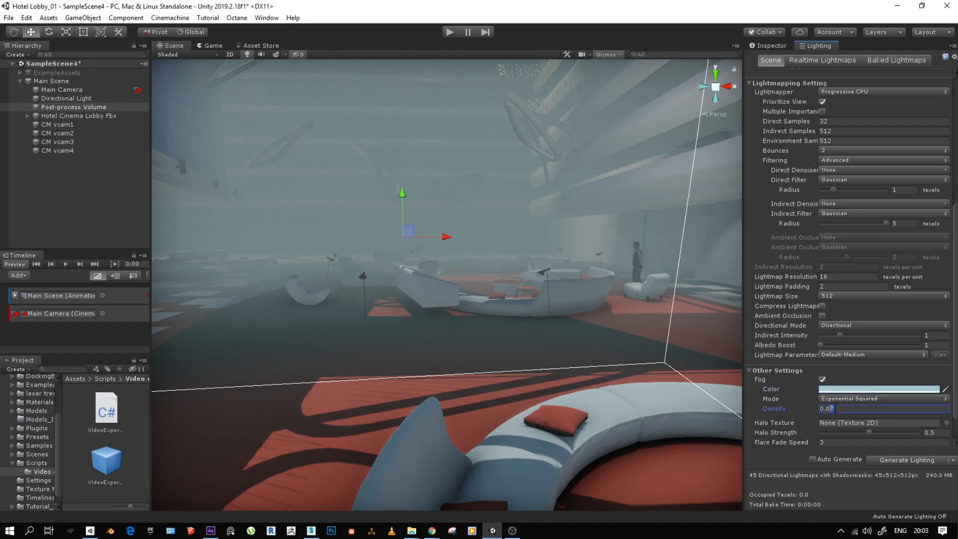
type("3")
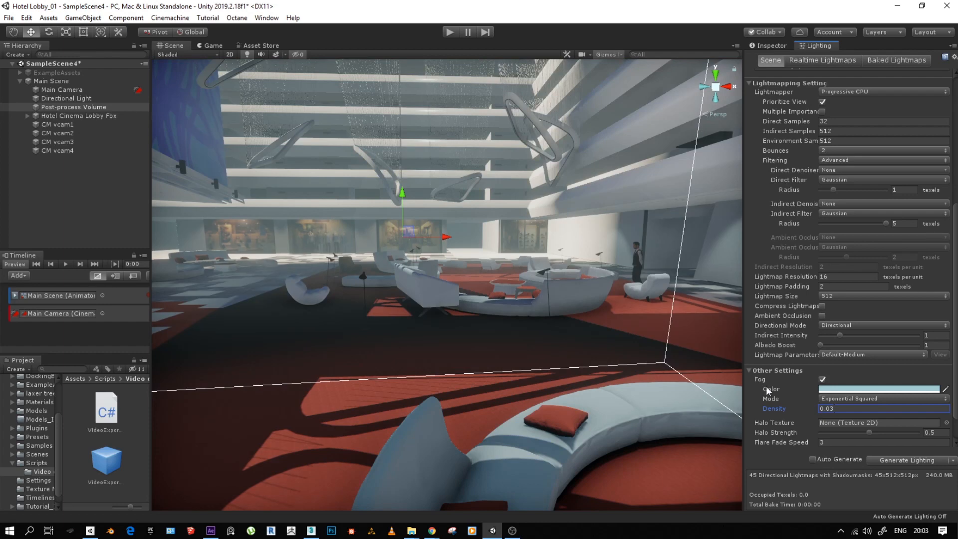
left_click(821, 379)
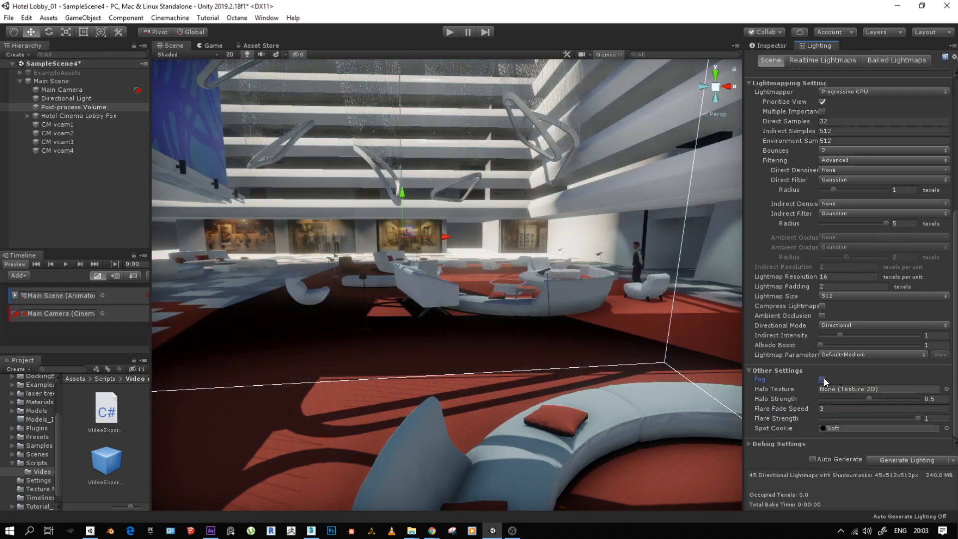
left_click(822, 380)
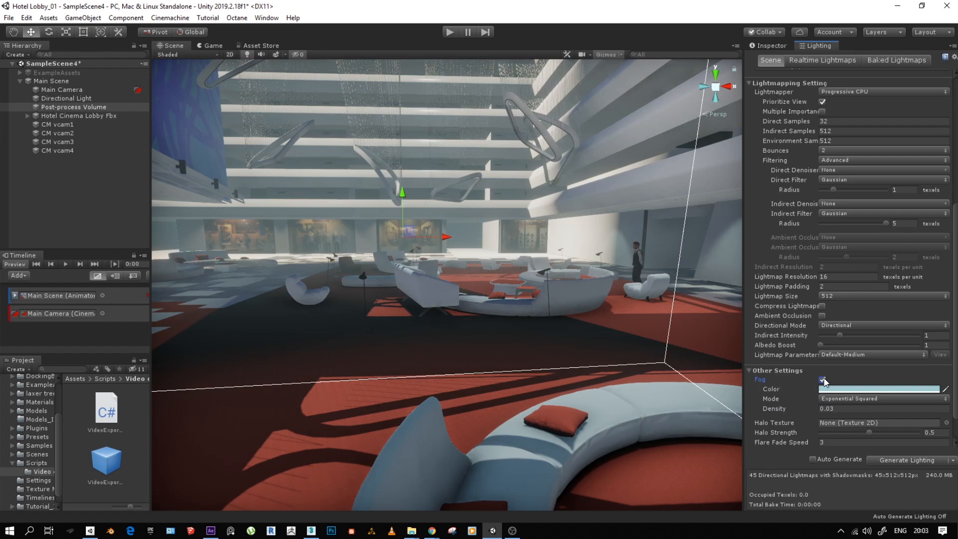
left_click(822, 379)
- Enable baked Ambient Occlusion in the lightmapping settings
scroll(826, 359, "up", 3)
scroll(818, 375, "down", 3)
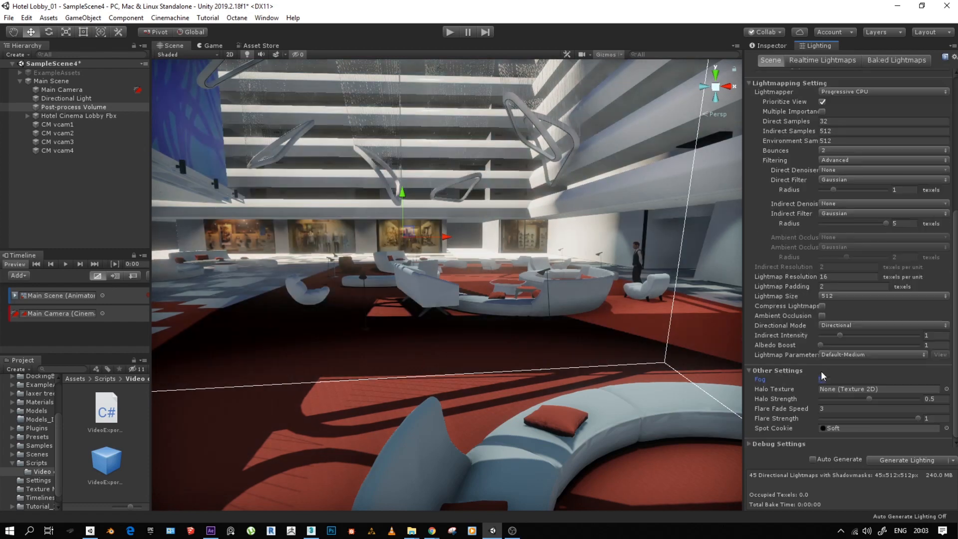
left_click(822, 315)
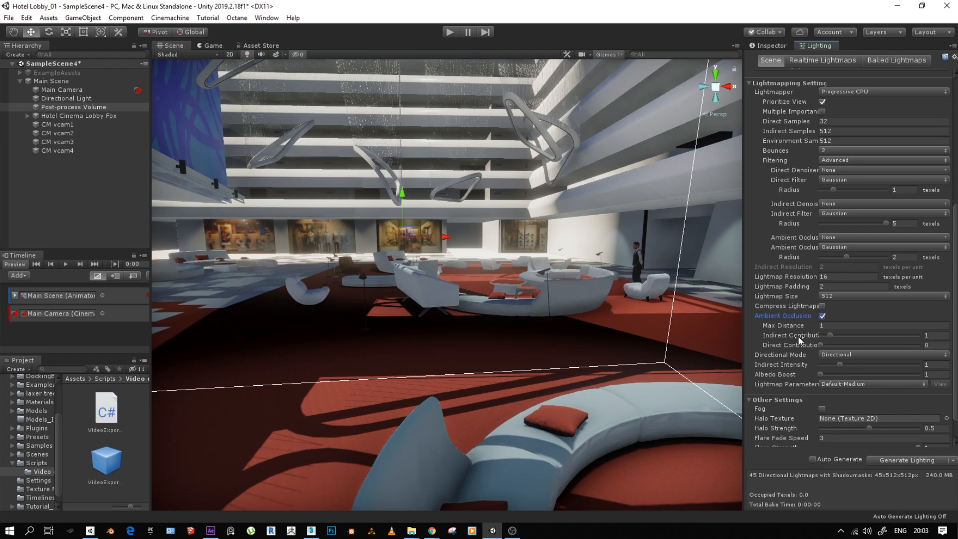
scroll(807, 246, "up", 3)
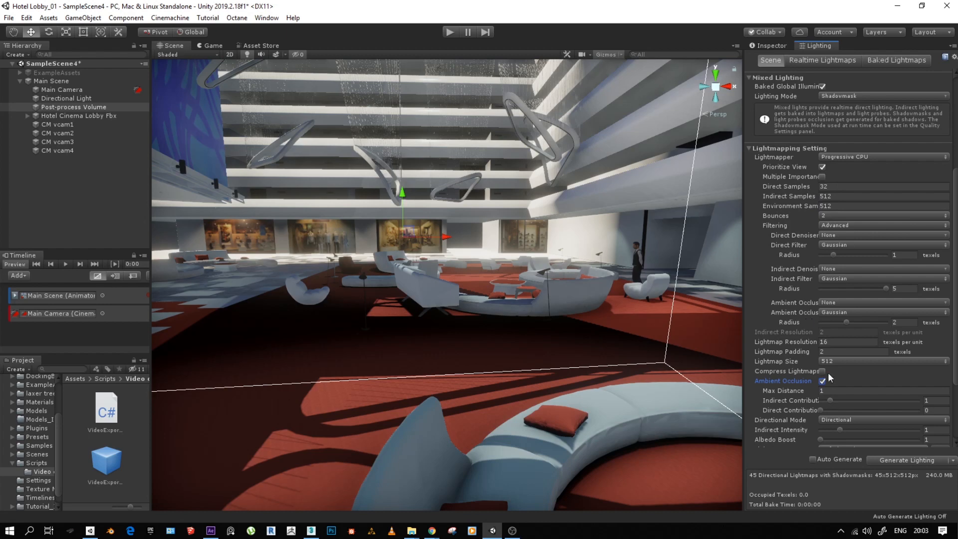
- Look through the scene's baked lightmaps and realtime lightmaps
scroll(796, 324, "up", 6)
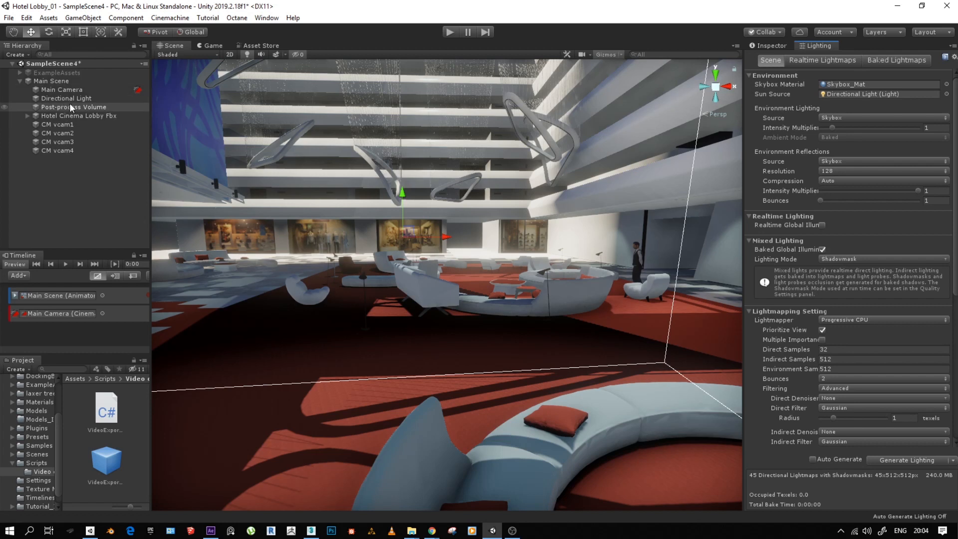
left_click(819, 59)
left_click(897, 61)
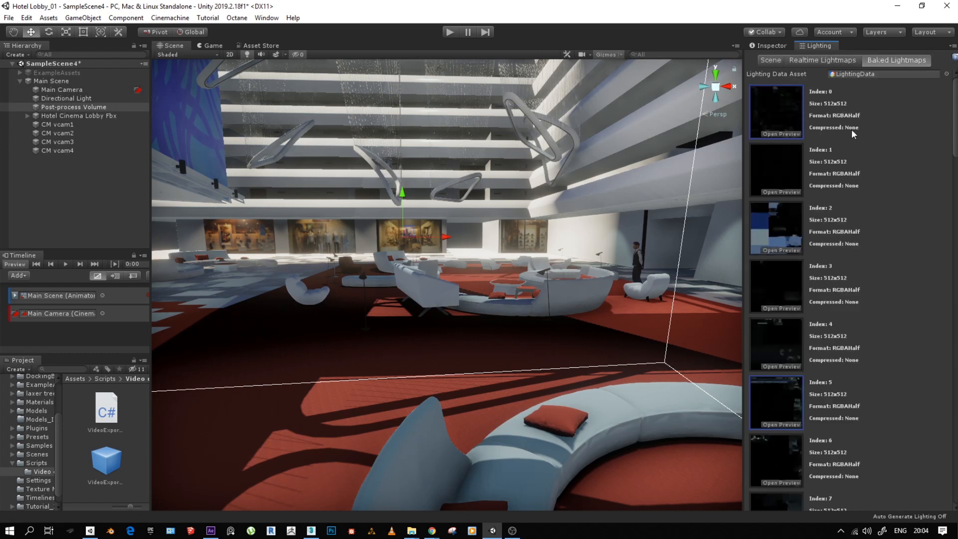
left_click(839, 59)
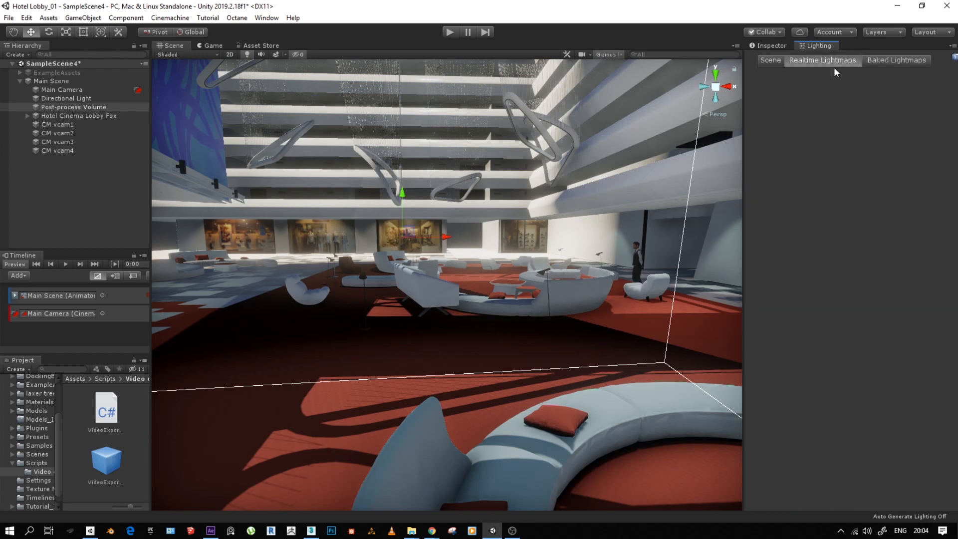
- Try the Realtime and Baked modes on the Directional Light and return it to Mixed
left_click(771, 46)
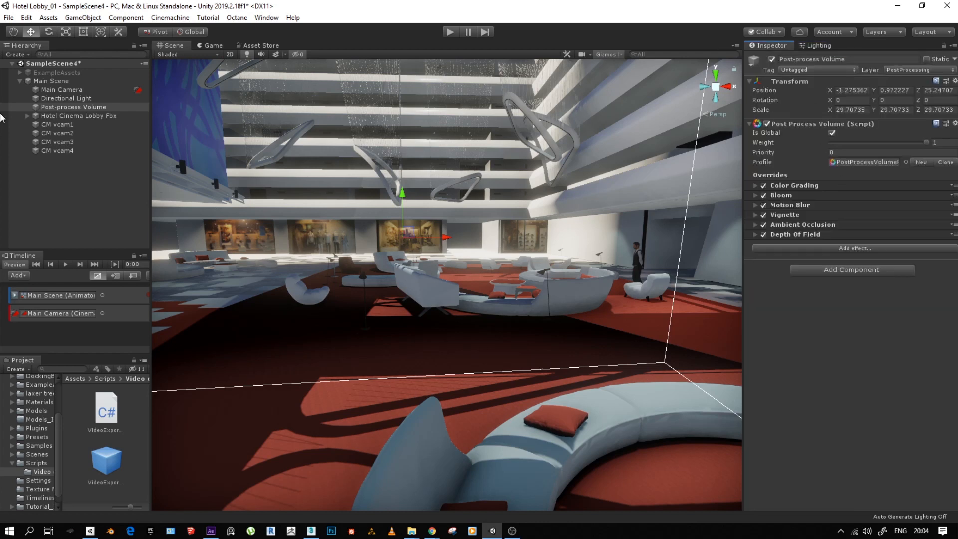
left_click(63, 79)
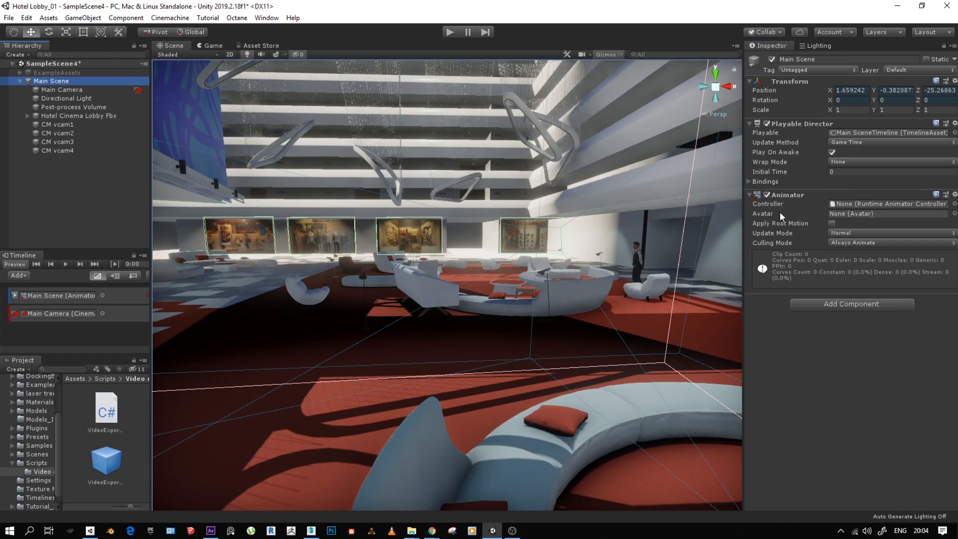
left_click(58, 97)
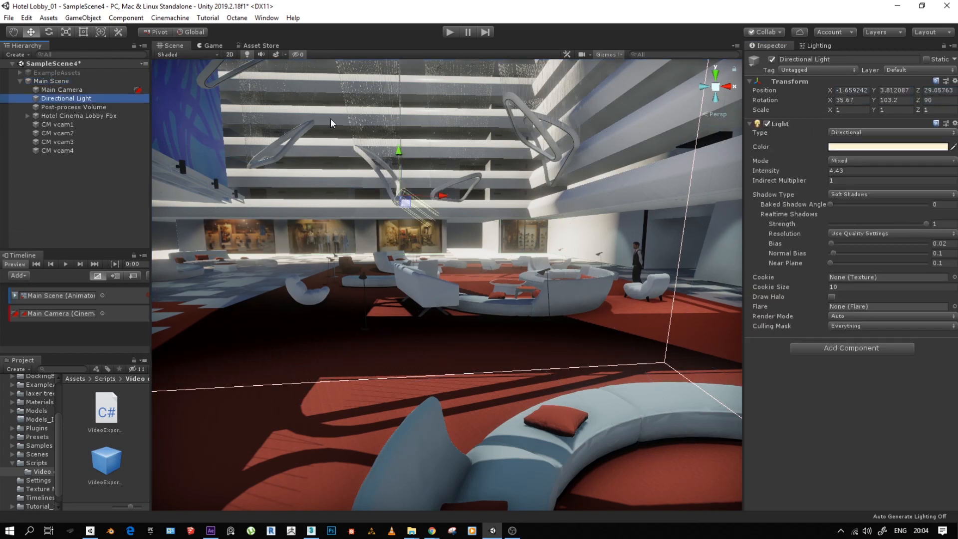
left_click(852, 161)
left_click(853, 173)
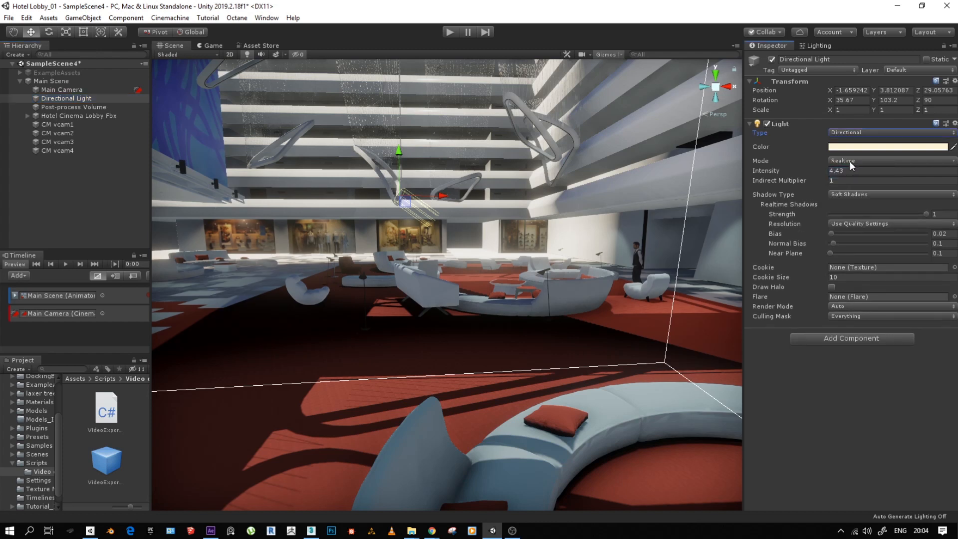
left_click(852, 161)
left_click(854, 197)
left_click(853, 161)
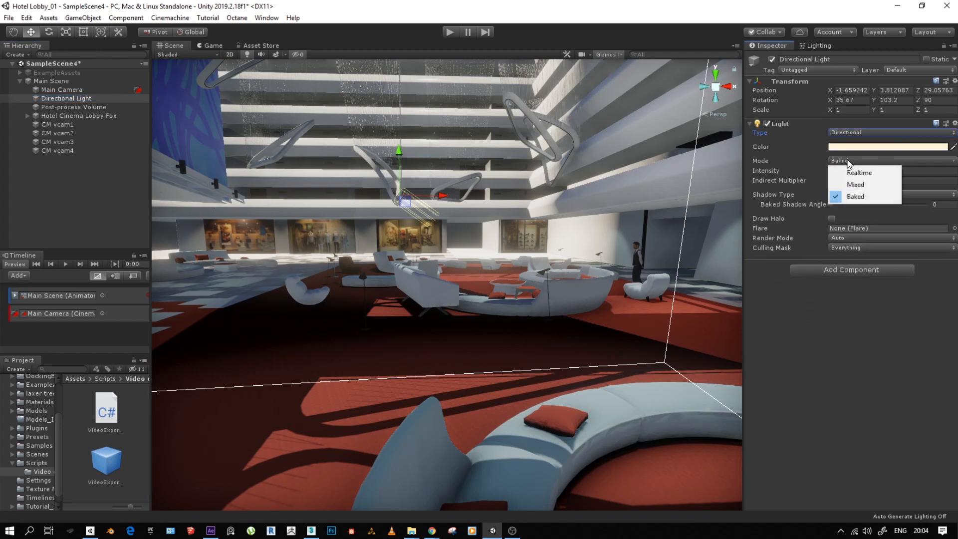
left_click(855, 185)
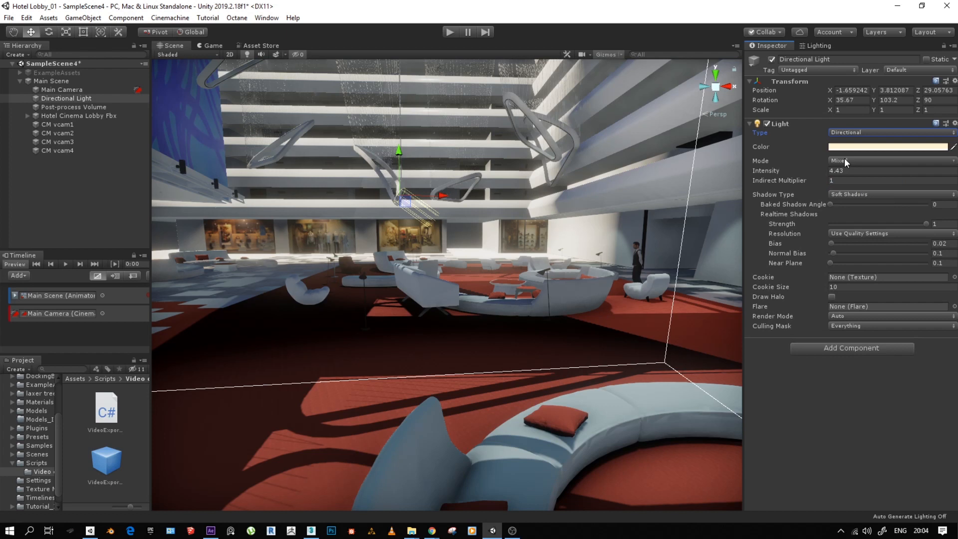
- Review the Directional Light's mode, shadow strength and shadow type options, keeping Mixed, strength 1 and Soft Shadows
left_click(850, 162)
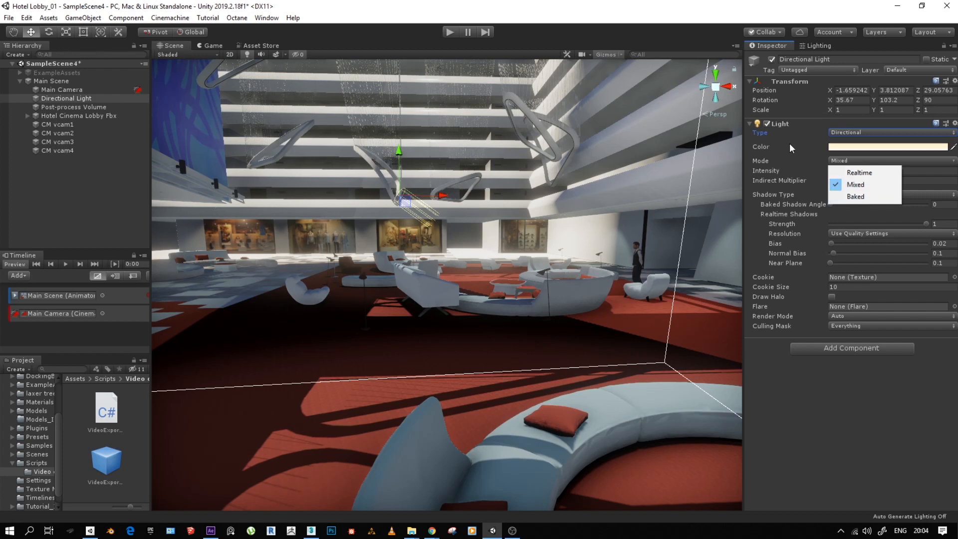
left_click(802, 151)
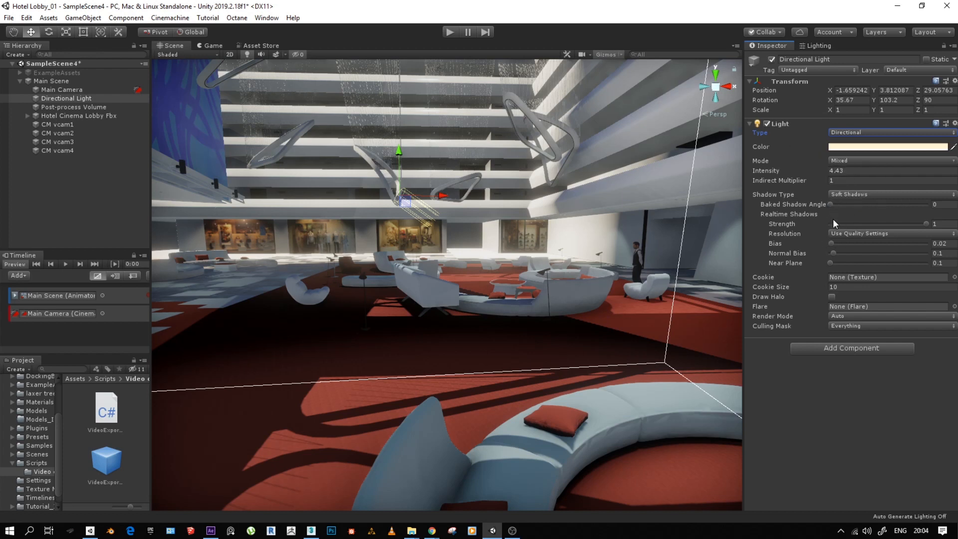
mouse_move(924, 223)
left_mouse_down()
mouse_move(902, 224)
mouse_move(925, 223)
left_mouse_up()
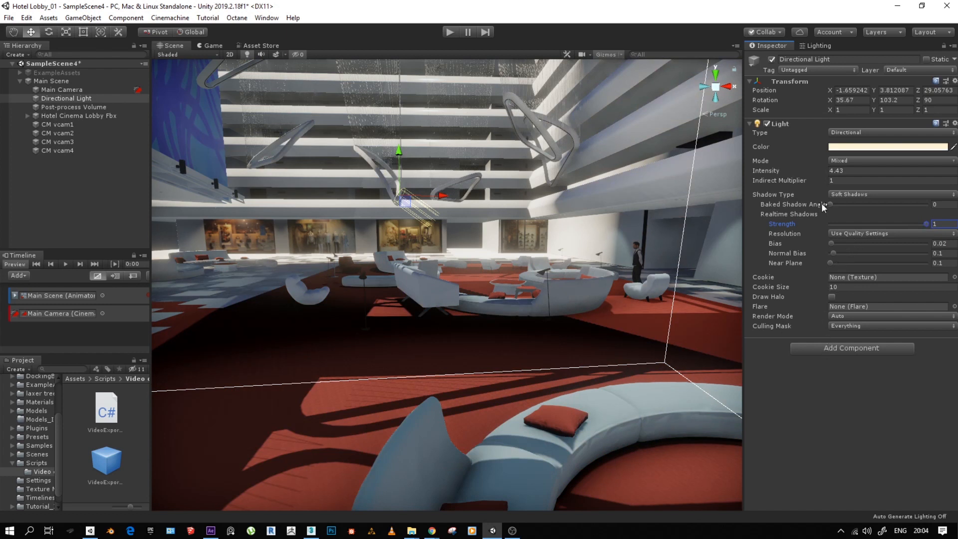
left_click(843, 194)
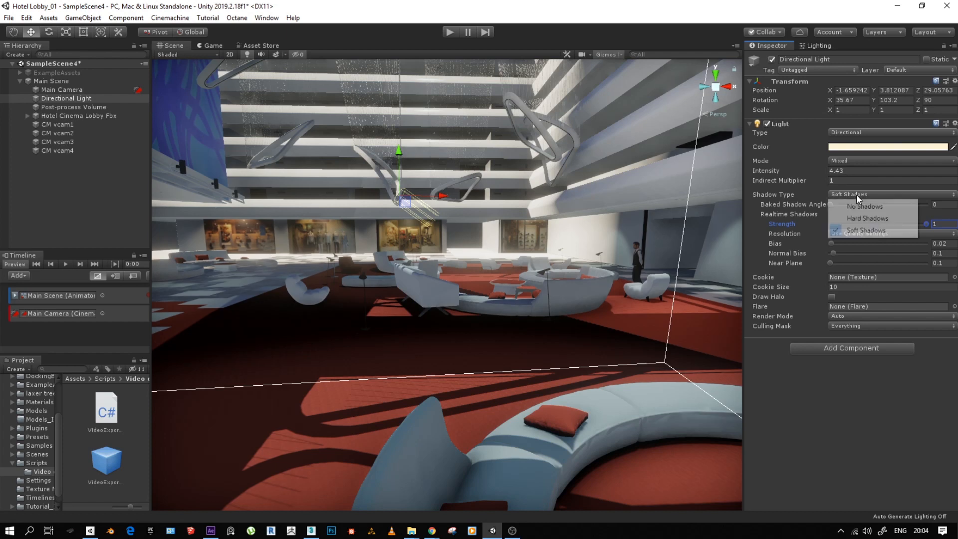
left_click(858, 230)
left_click(847, 159)
left_click(848, 158)
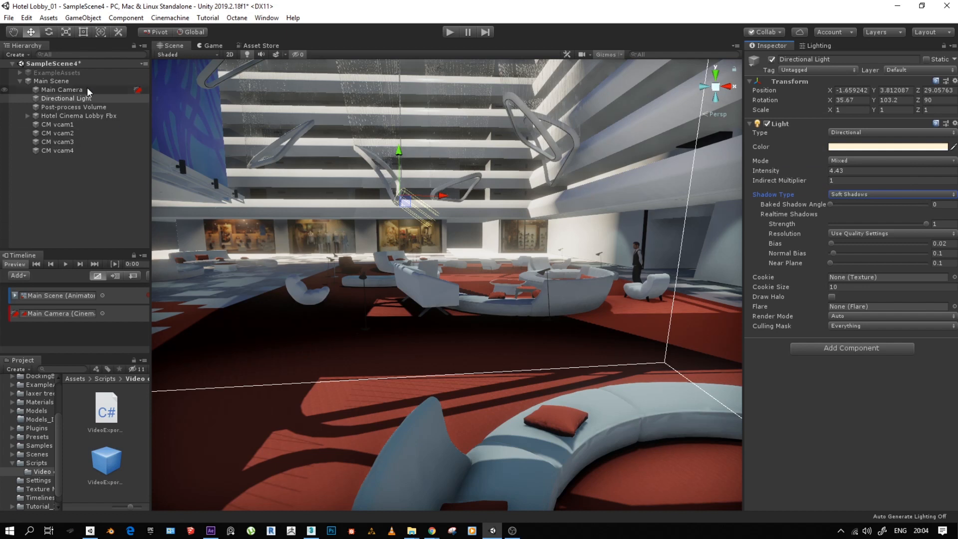
- Expand Hotel Cinema Lobby Fbx in the scene hierarchy and select its Hotel Lobby 01 child
left_click(58, 80)
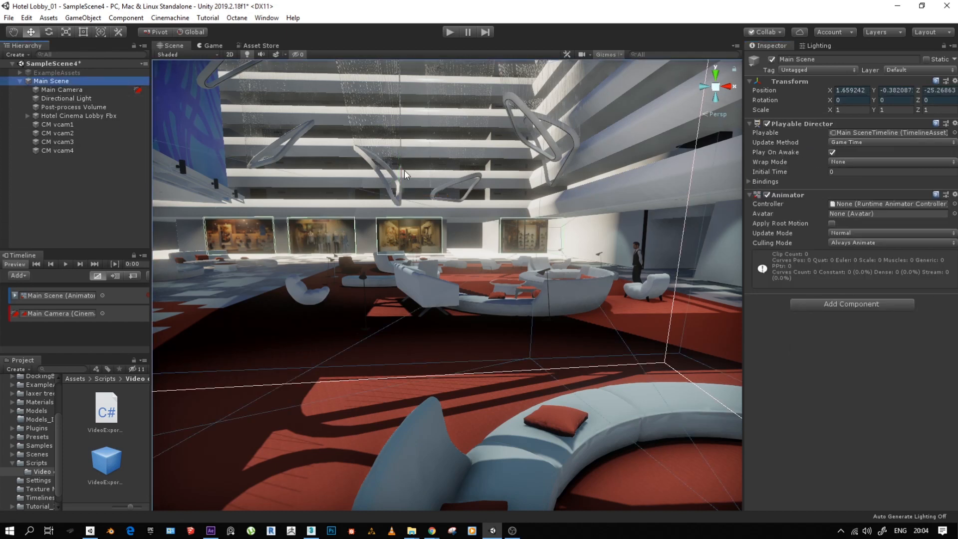
left_click(56, 107)
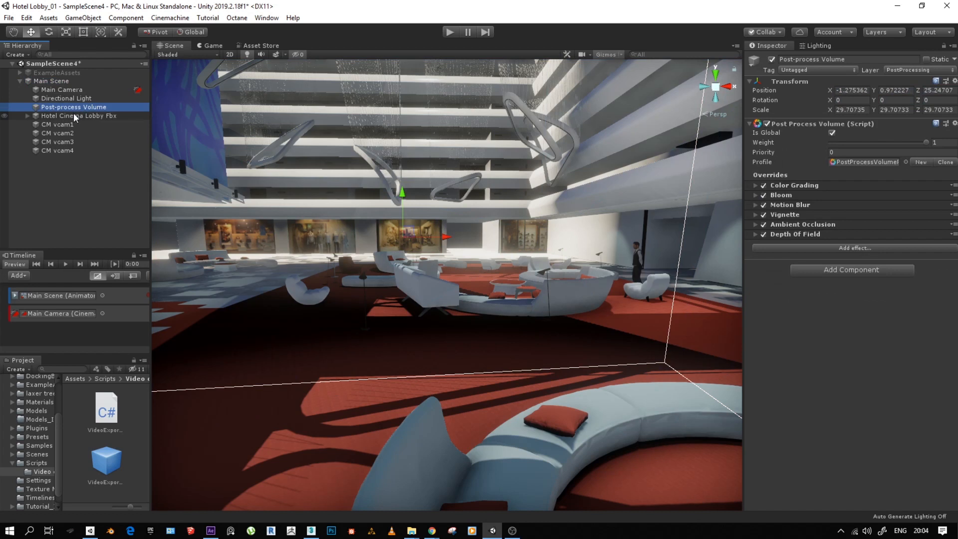
left_click(73, 116)
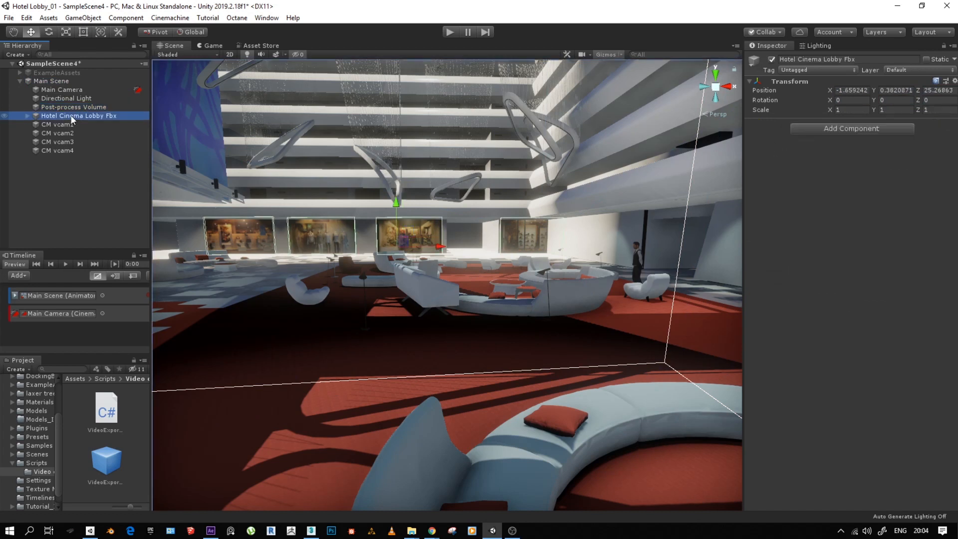
left_click(28, 116)
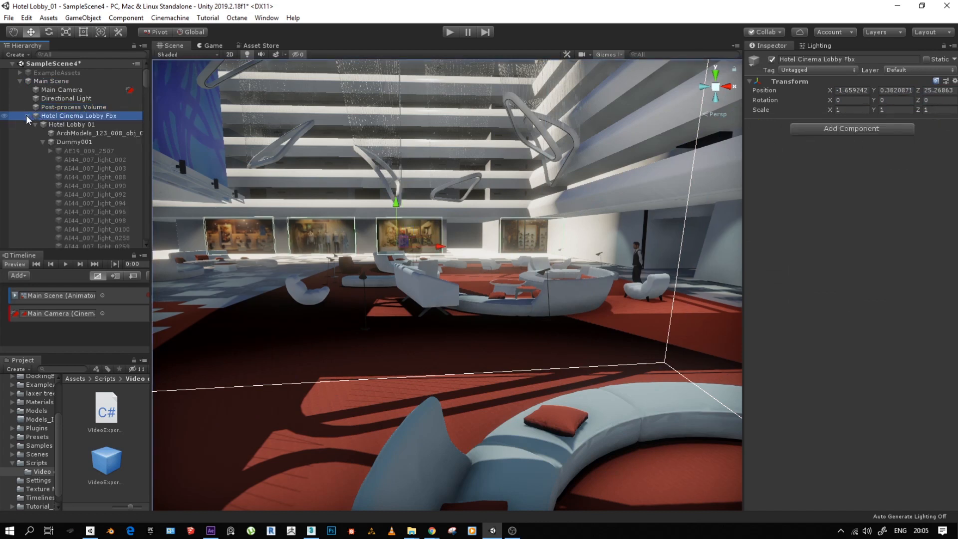
left_click(64, 124)
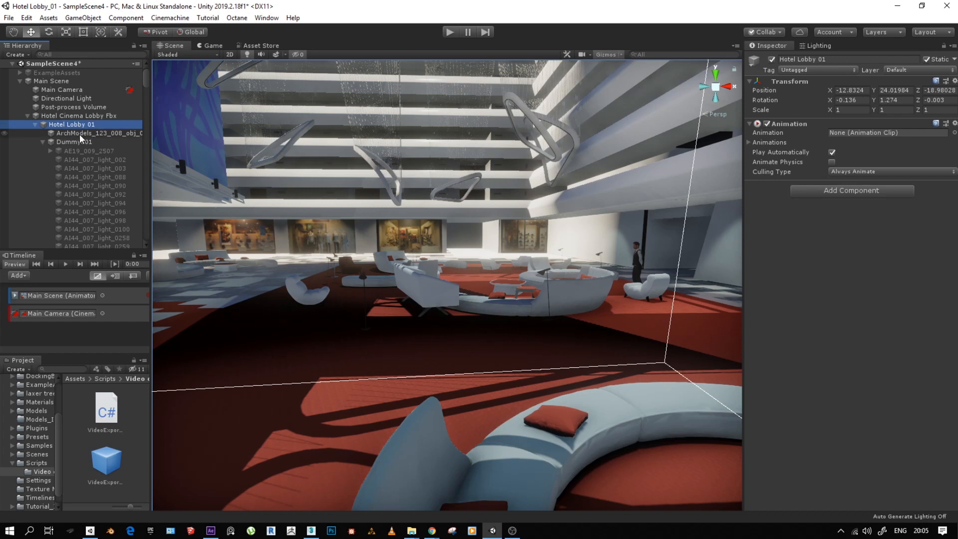
right_click(43, 124)
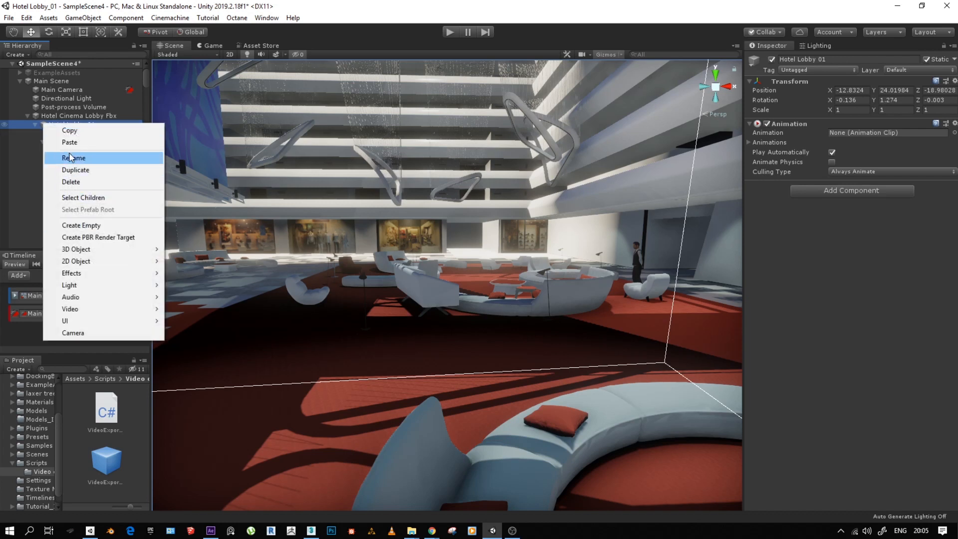
left_click(131, 416)
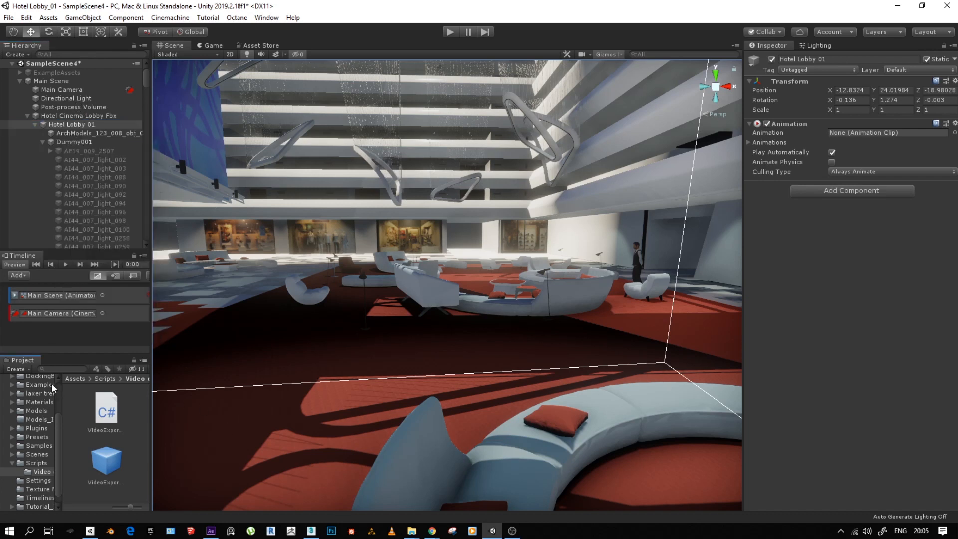
- Dock the Project window beneath the Scene view and show the root Assets folder
left_click_drag(24, 360, 242, 464)
left_click(233, 380)
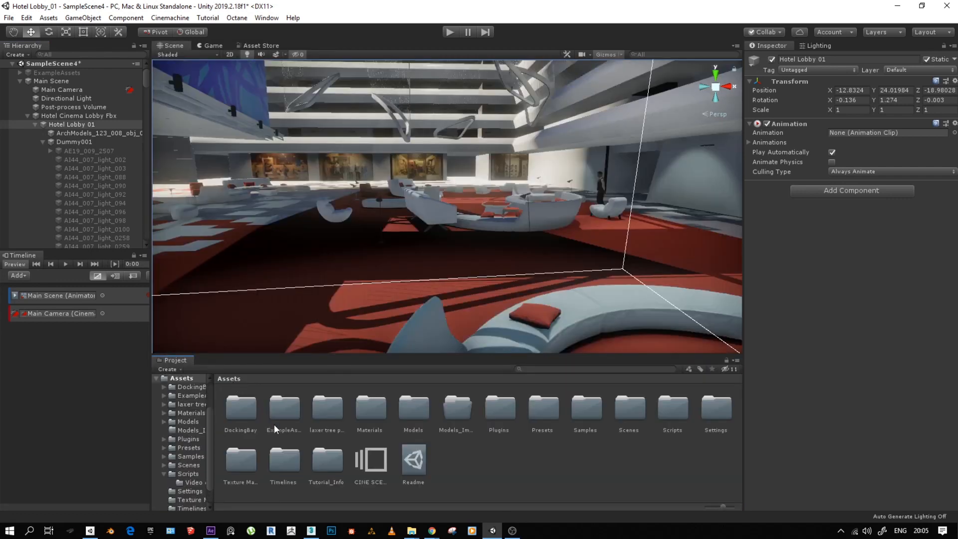
- Open the Models folder and review the Male Standing Pose import settings for model, rig and animation
double_click(428, 412)
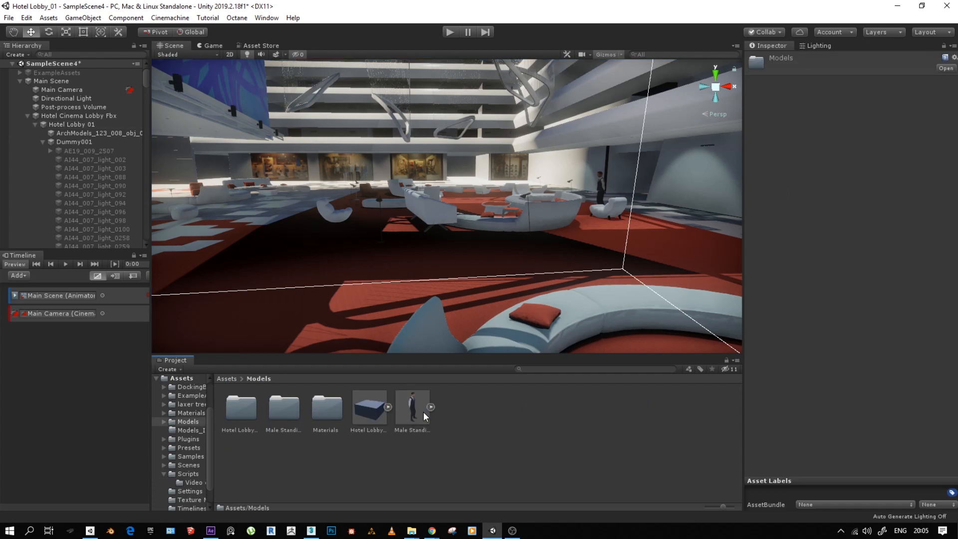
left_click(369, 411)
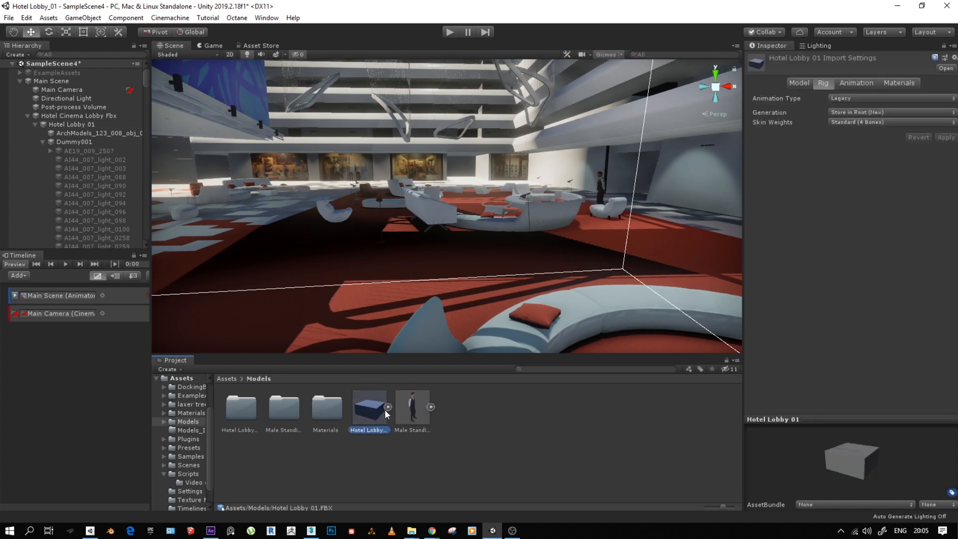
left_click(402, 408)
left_click(797, 84)
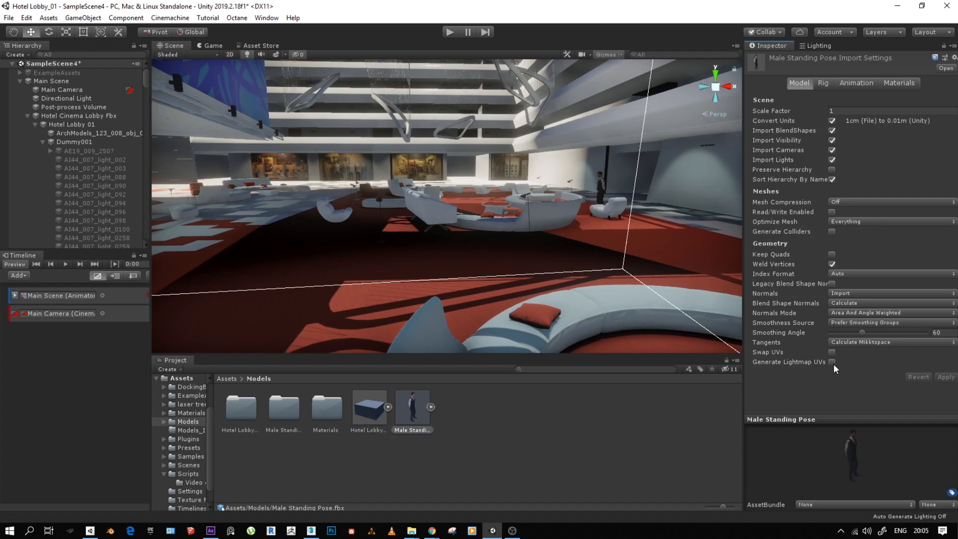
left_click(822, 84)
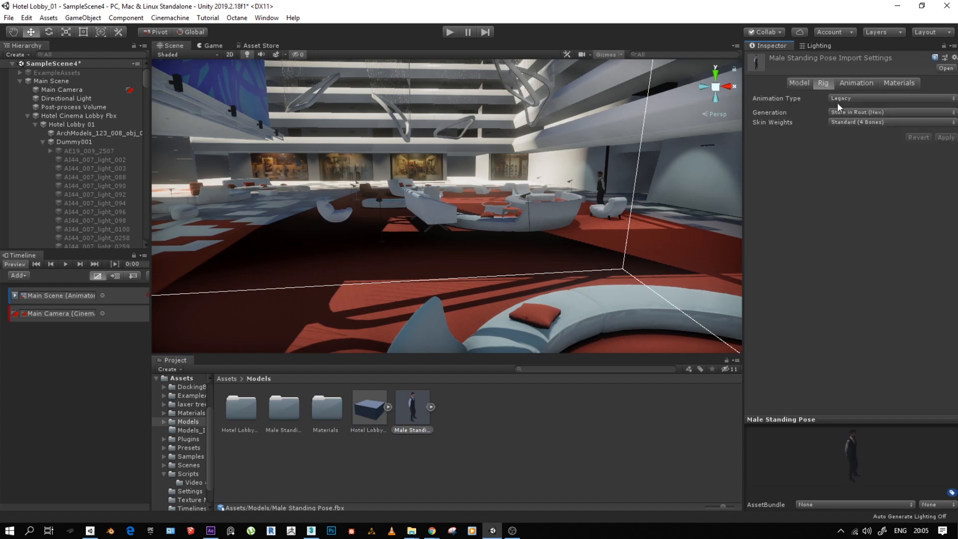
left_click(858, 83)
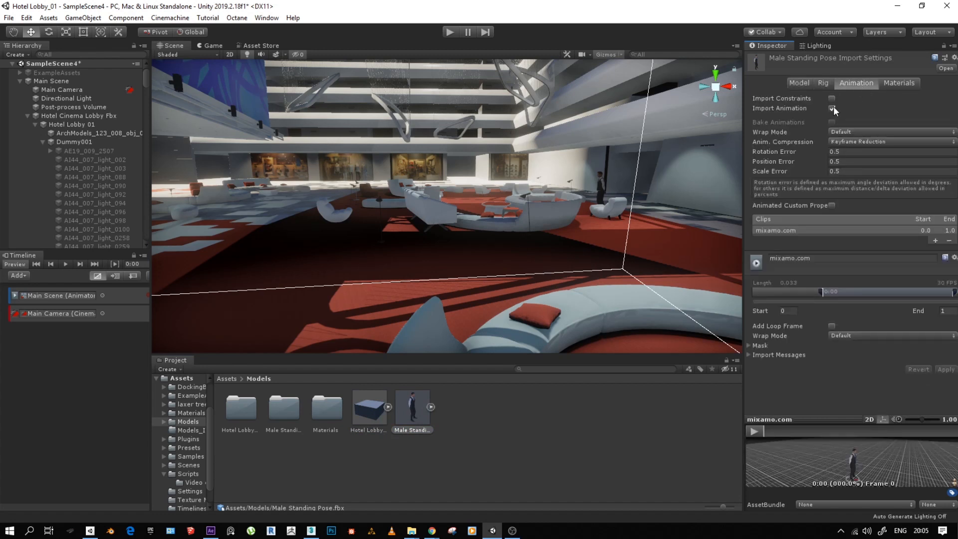
- Play the mixamo.com animation preview of Male Standing Pose, adjust its preview view and stop playback
left_click(754, 431)
scroll(813, 446, "up", 5)
middle_click_drag(801, 458, 824, 471)
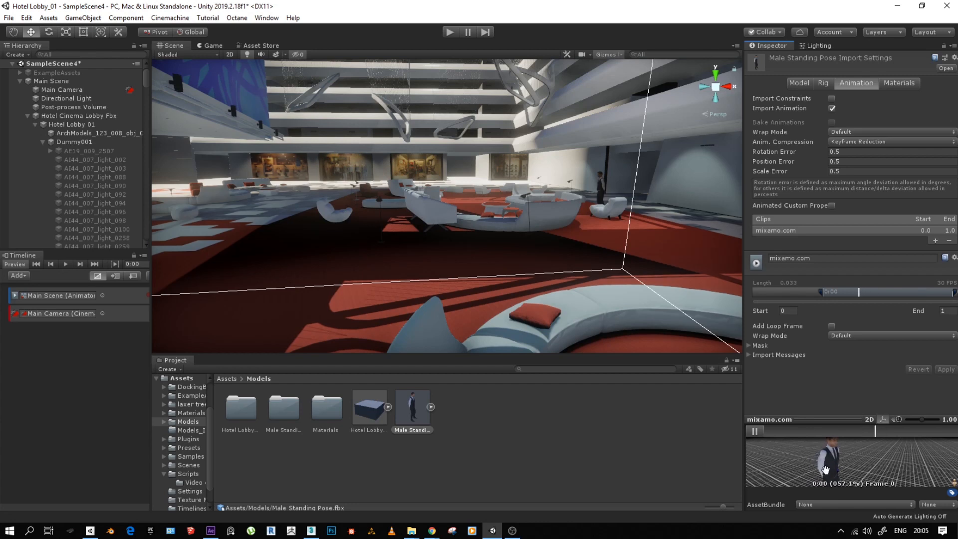
left_click(754, 431)
- Try Ping Pong for both animation wrap modes of Male Standing Pose and view its material import settings
left_click(850, 337)
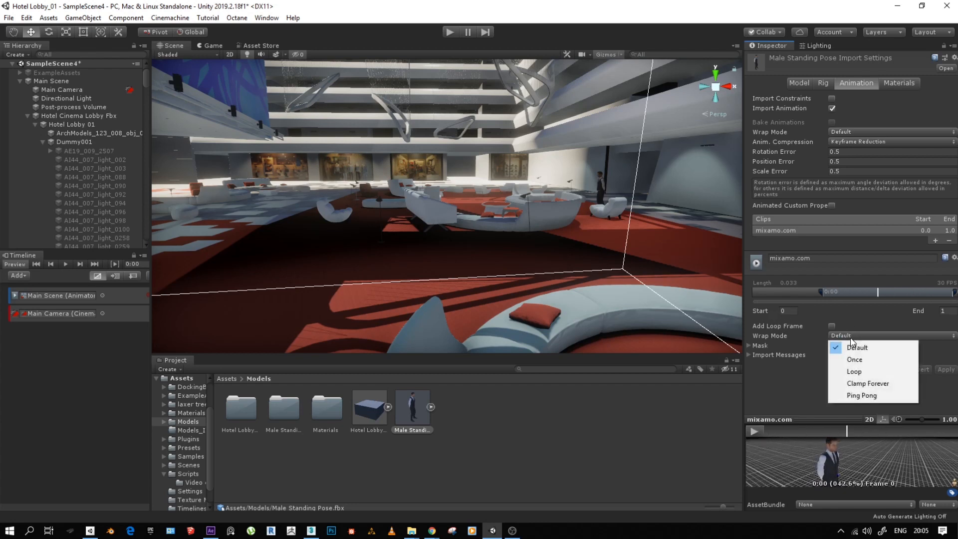
left_click(865, 397)
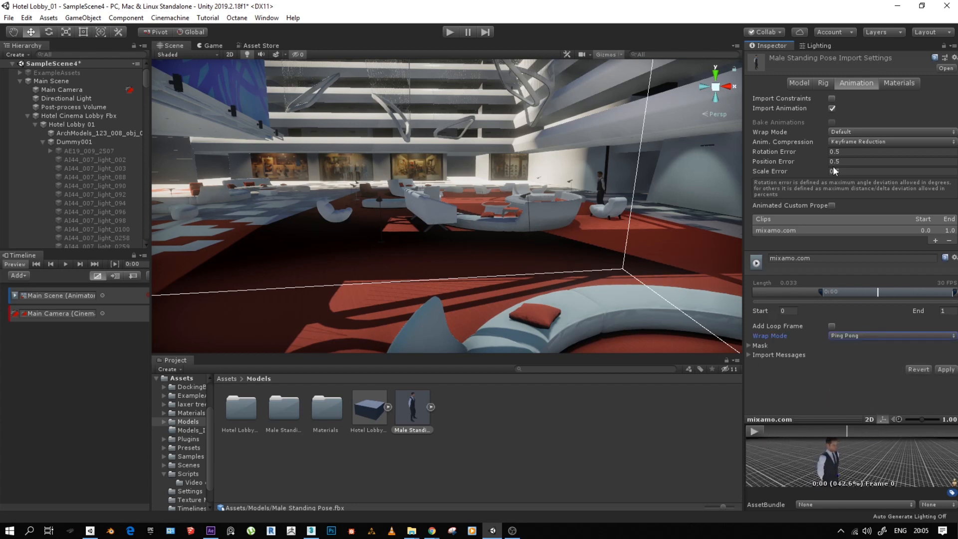
left_click(849, 131)
left_click(866, 179)
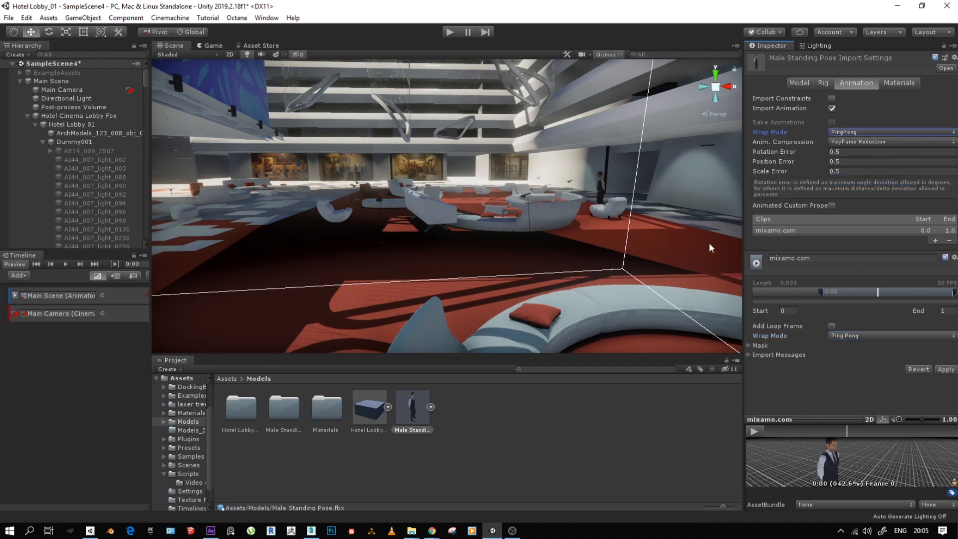
left_click(895, 84)
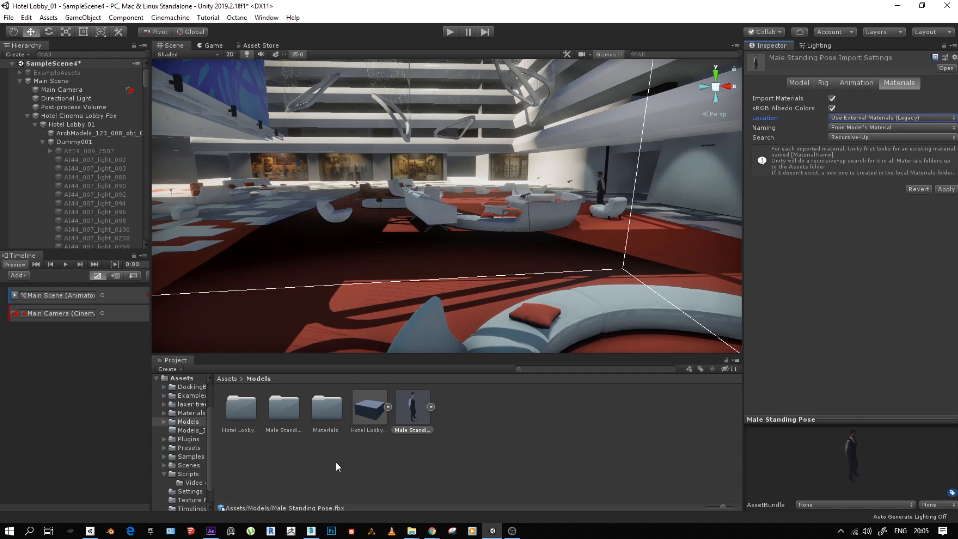
- Discard the unapplied Male Standing Pose import changes and switch to the Hotel Lobby 01 model asset
left_click(365, 421)
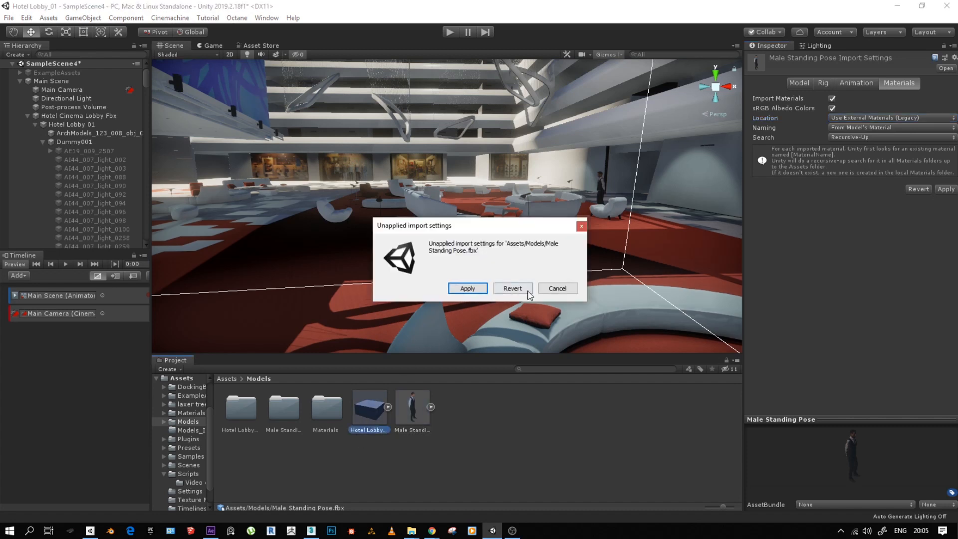
left_click(557, 288)
left_click(367, 421)
left_click(512, 289)
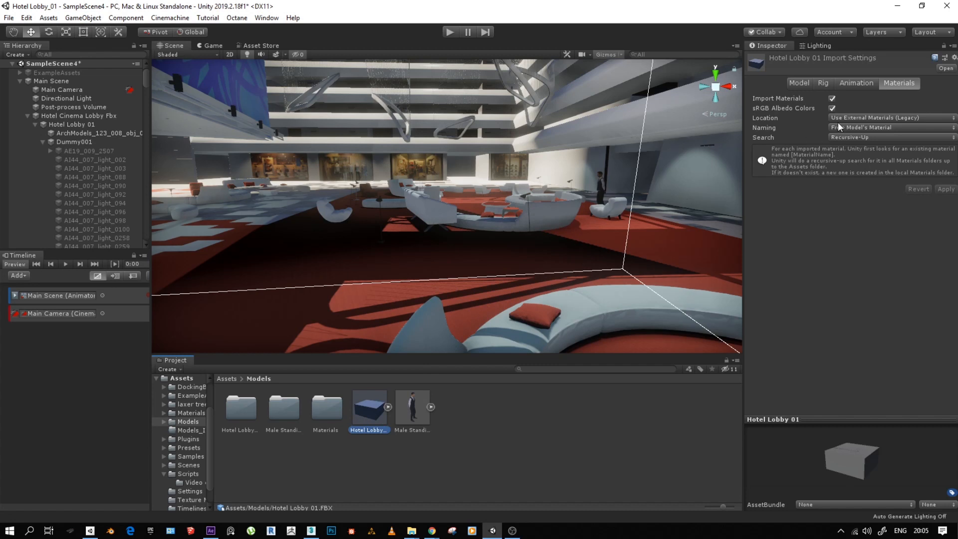
- Check the Generate Lightmap UVs option of Hotel Lobby 01, select the Directional Light and show the scene lighting settings
left_click(797, 84)
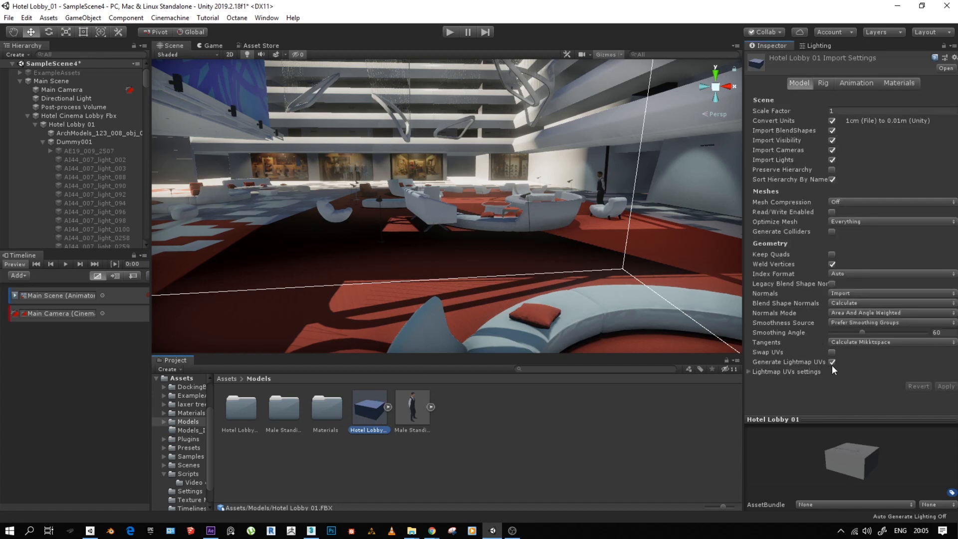
left_click(816, 45)
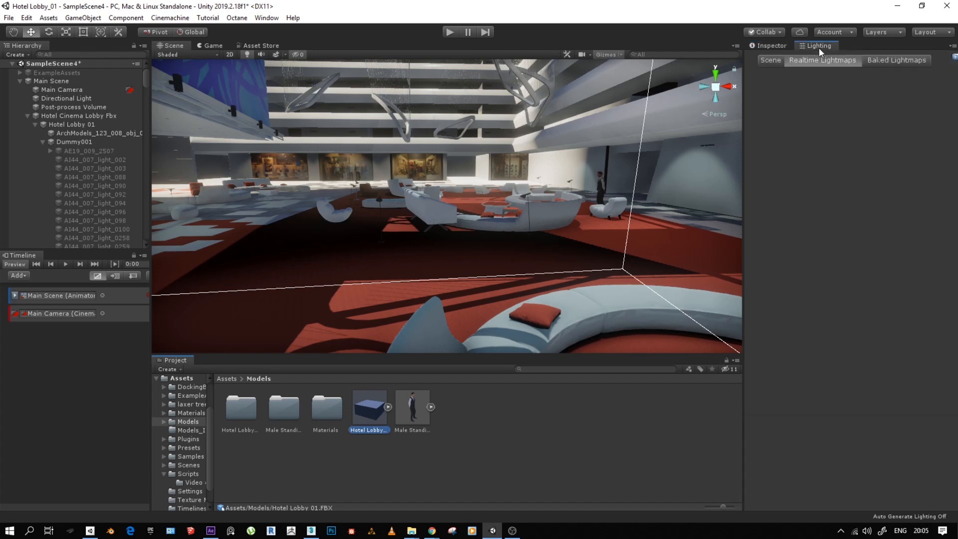
left_click(58, 99)
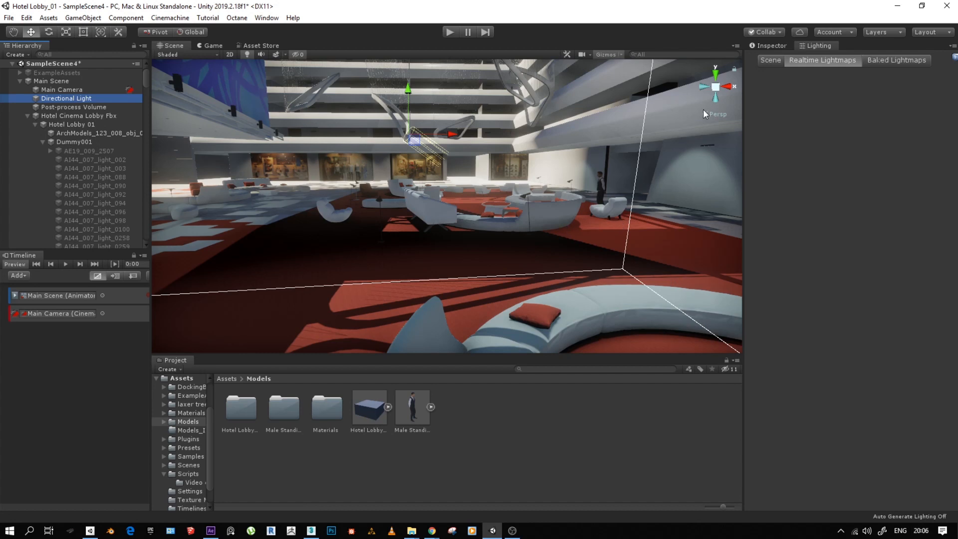
left_click(774, 62)
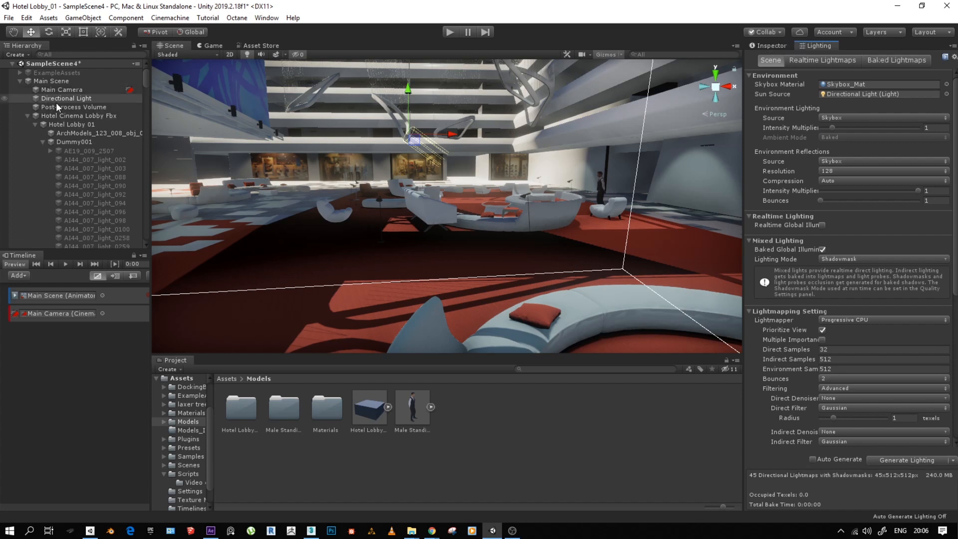
- Inspect Hotel Cinema Lobby Fbx, recheck Hotel Lobby 01's lightmap UV import option and review the scene lightmapping settings
left_click(56, 115)
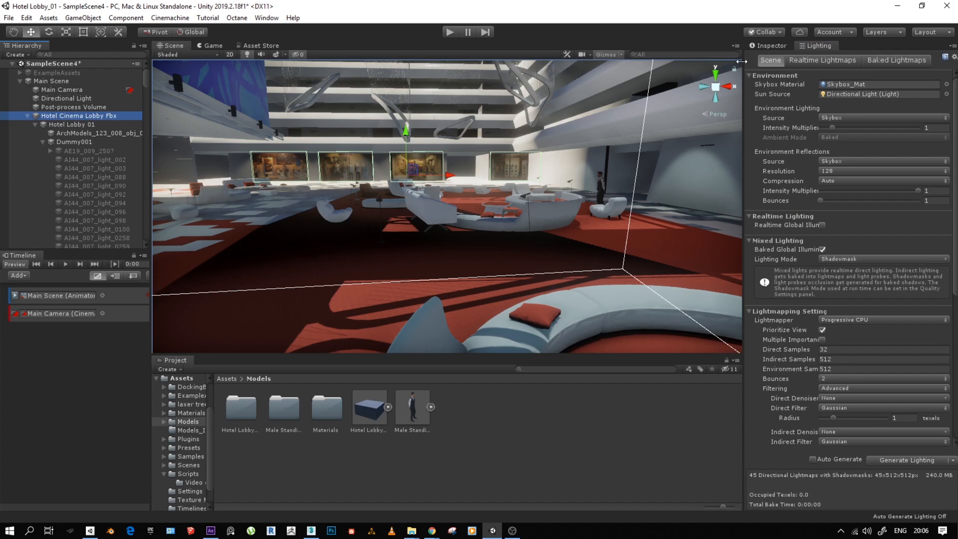
left_click(767, 46)
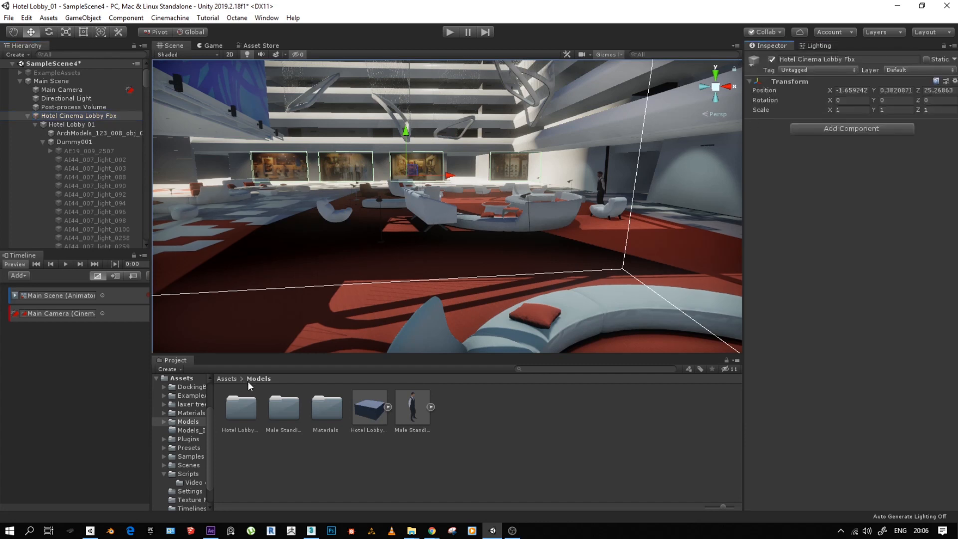
left_click(371, 414)
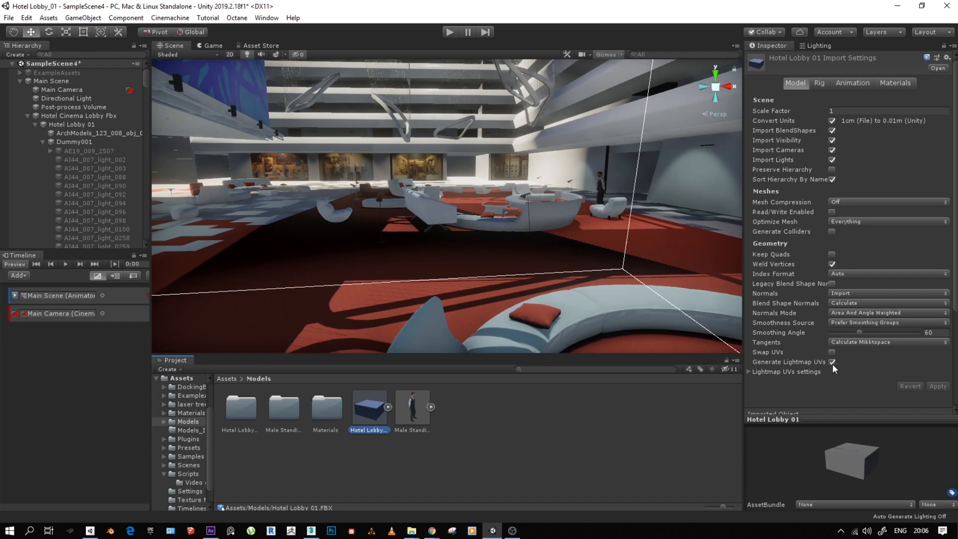
left_click(817, 45)
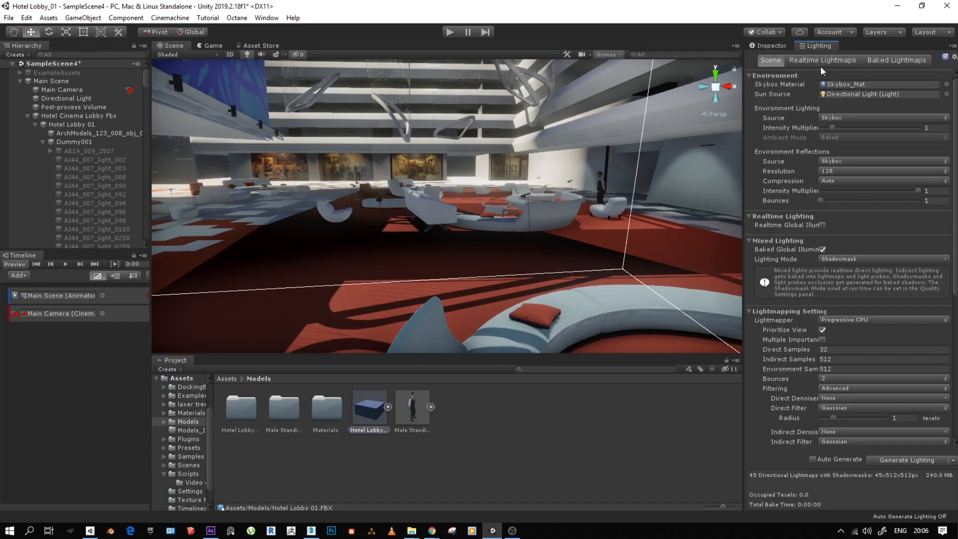
scroll(882, 442, "down", 1)
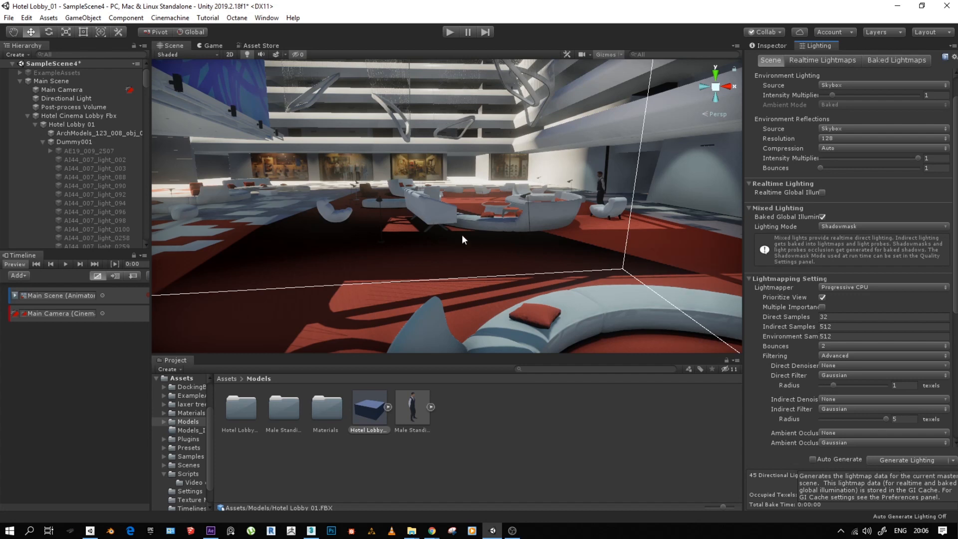
- Open the project's Quality settings and set the Ultra level's Pixel Light Count to 22
left_click(9, 18)
mouse_move(27, 18)
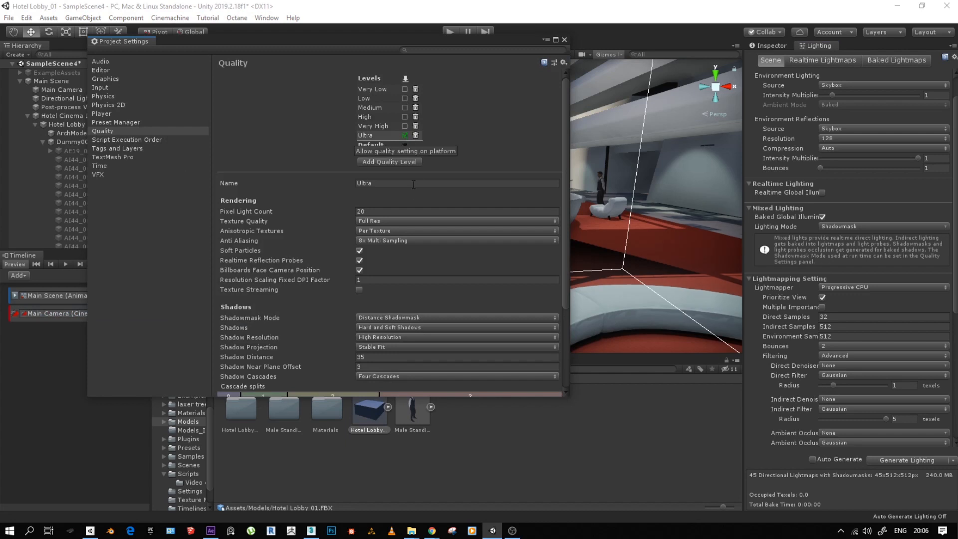
left_click(373, 211)
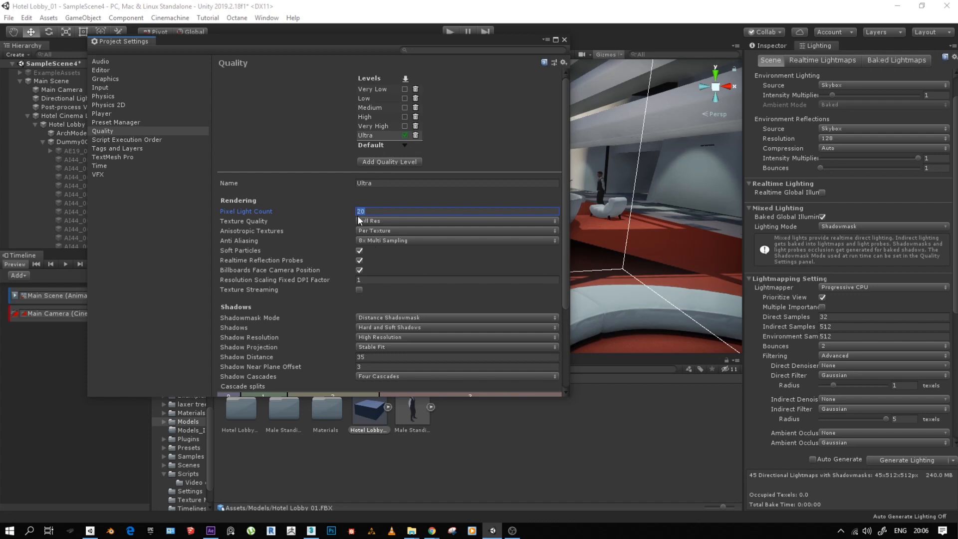
left_click_drag(334, 211, 300, 215)
left_click_drag(369, 41, 281, 94)
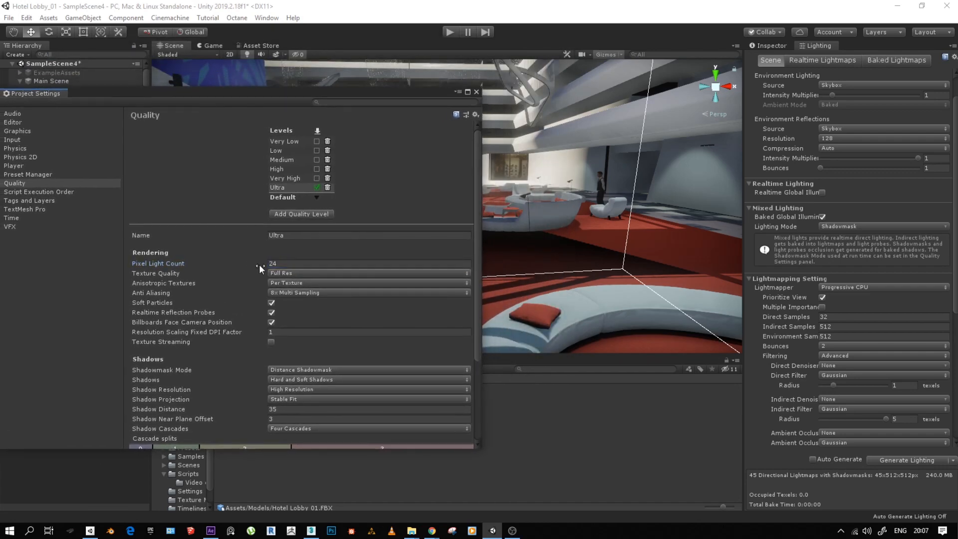
left_click_drag(253, 262, 210, 283)
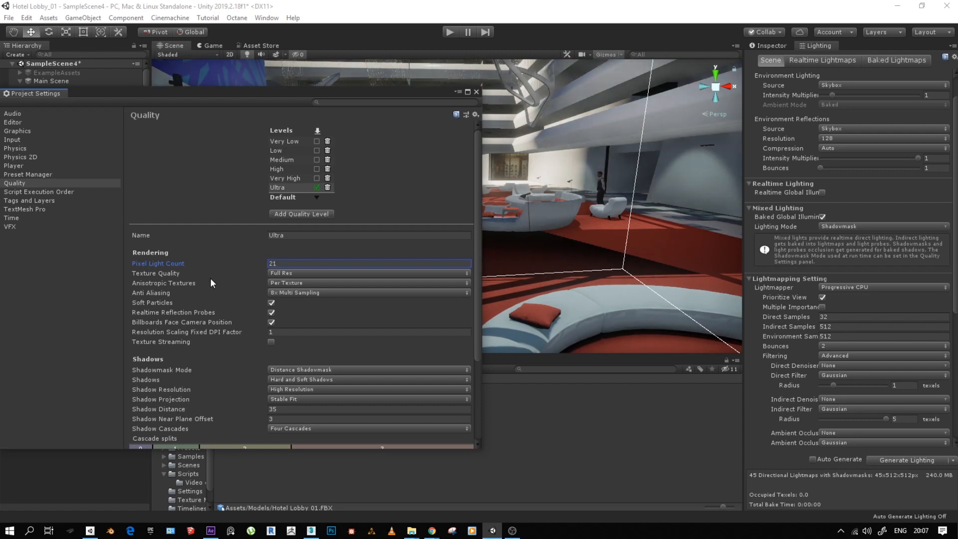
left_click_drag(273, 98, 409, 71)
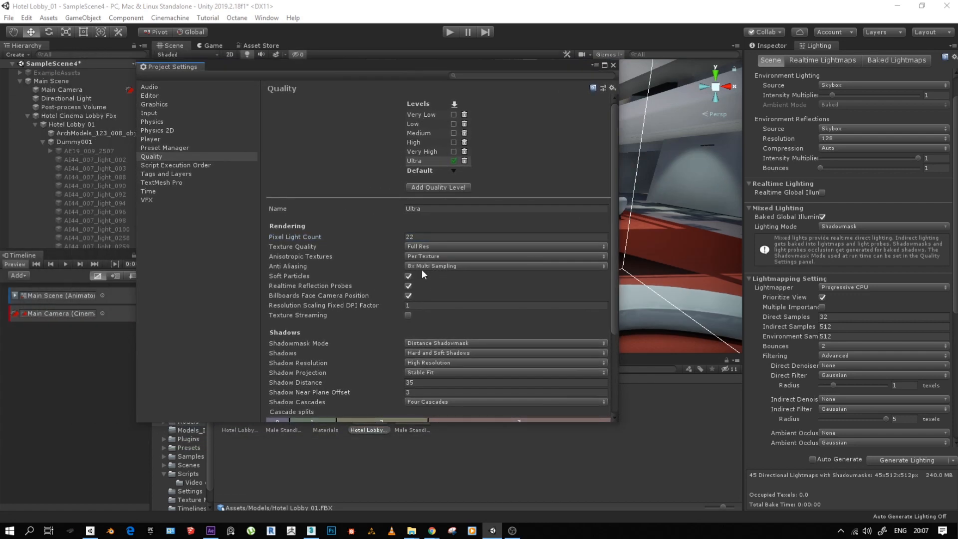
- Keep Anti Aliasing at 8x Multi Sampling and set the Ultra level's Shadow Distance to 34.41
left_click(418, 266)
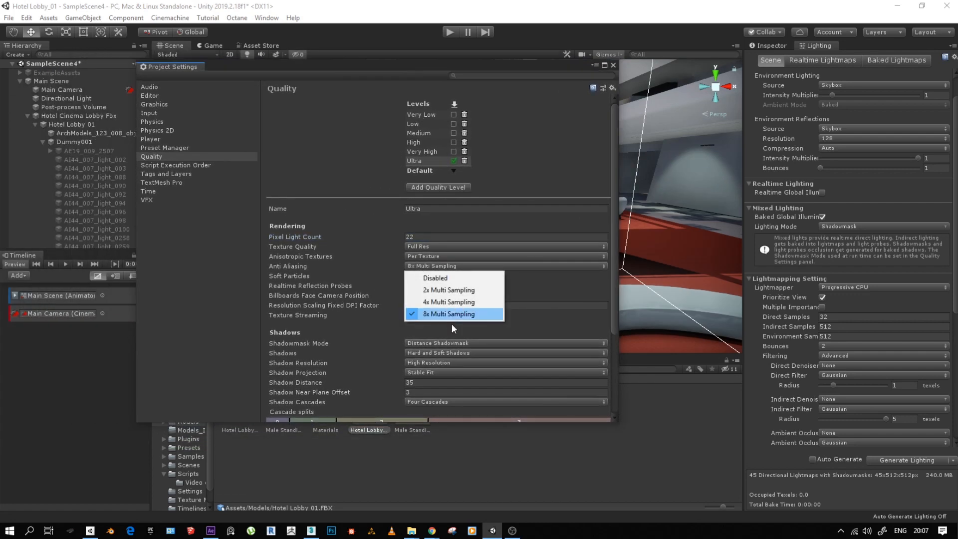
left_click(376, 266)
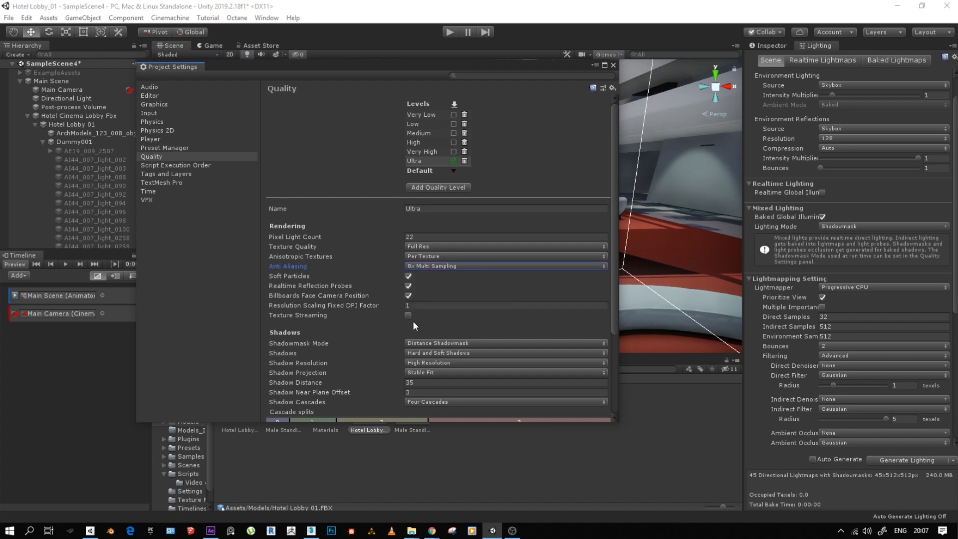
scroll(432, 342, "down", 3)
mouse_move(400, 316)
left_mouse_down()
mouse_move(267, 319)
mouse_move(315, 321)
mouse_move(107, 304)
mouse_move(386, 310)
left_mouse_up()
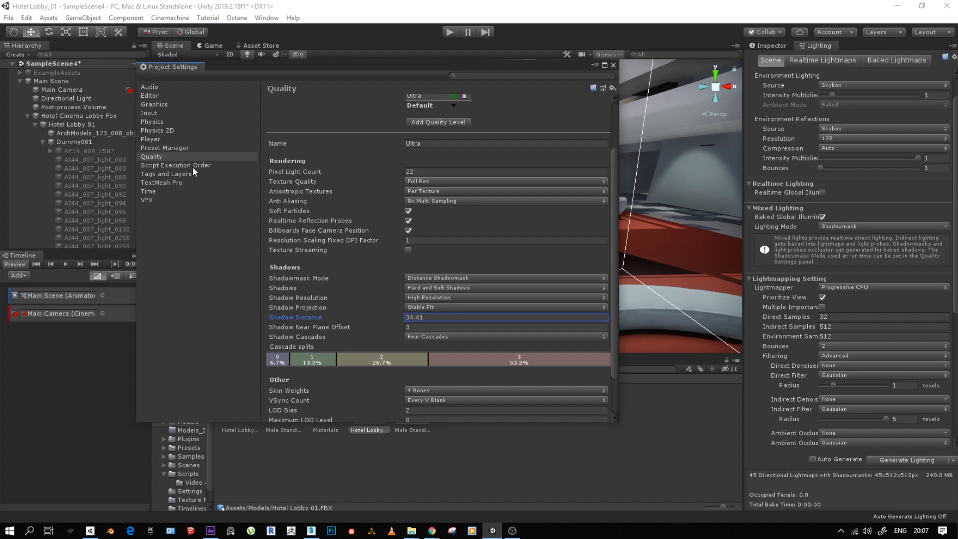
- Review the Graphics tier settings and the remaining Quality options, and close the project settings
left_click(150, 106)
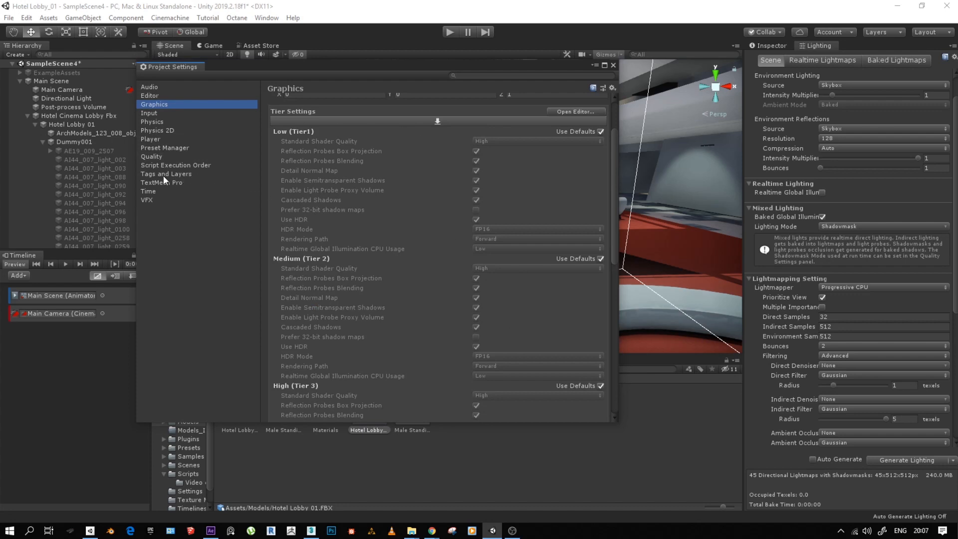
left_click(151, 157)
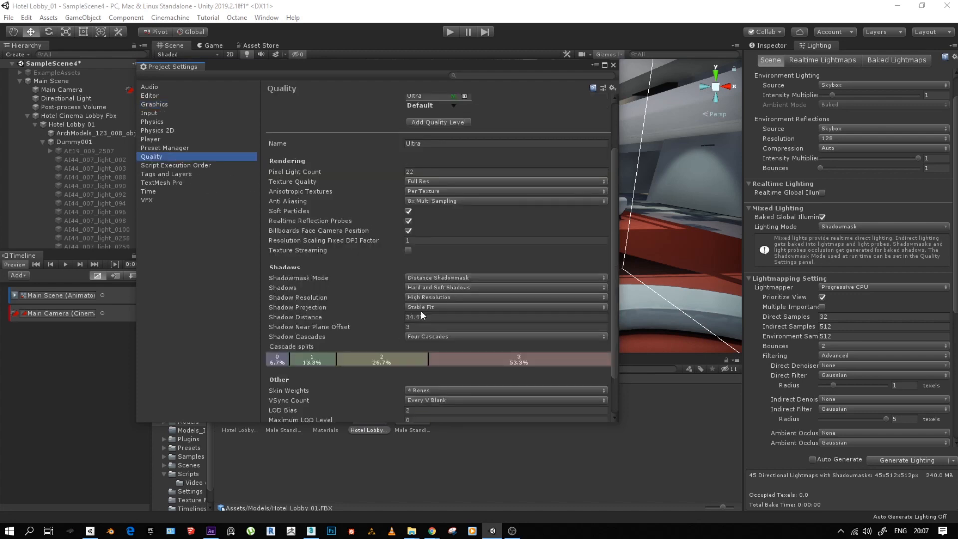
scroll(435, 328, "down", 3)
scroll(428, 267, "up", 5)
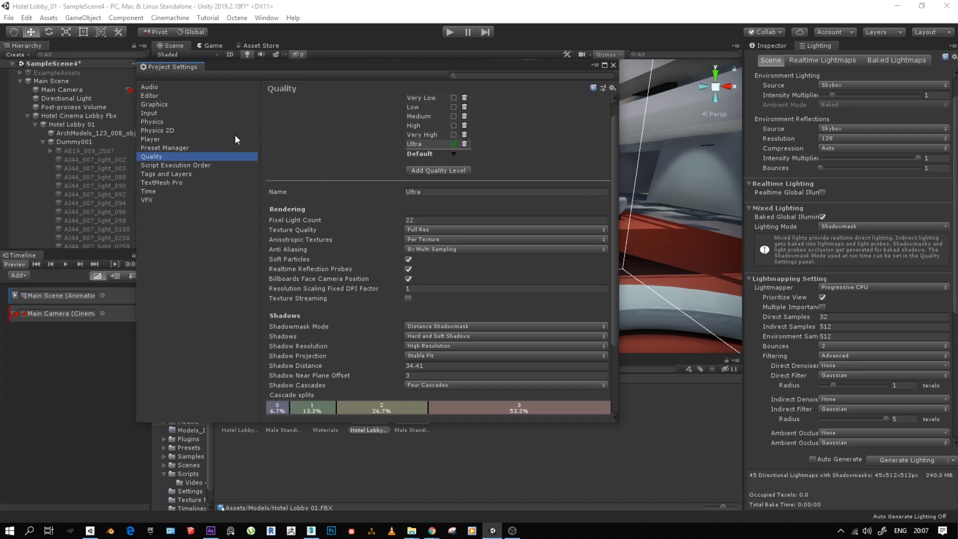
left_click(613, 65)
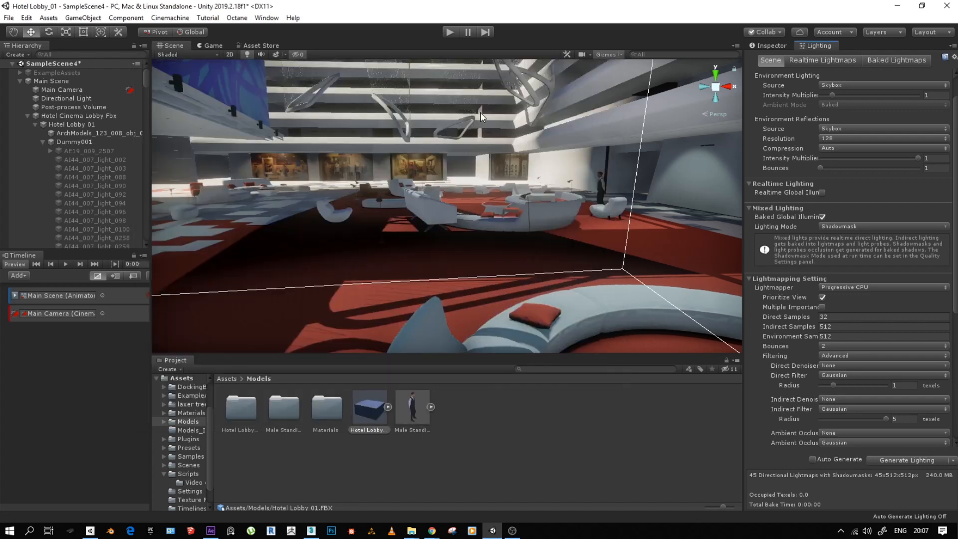
- Select Main Scene in the hierarchy, look over the lightmapping settings and show its Playable Director and Animator components
left_click(55, 80)
scroll(856, 423, "down", 5)
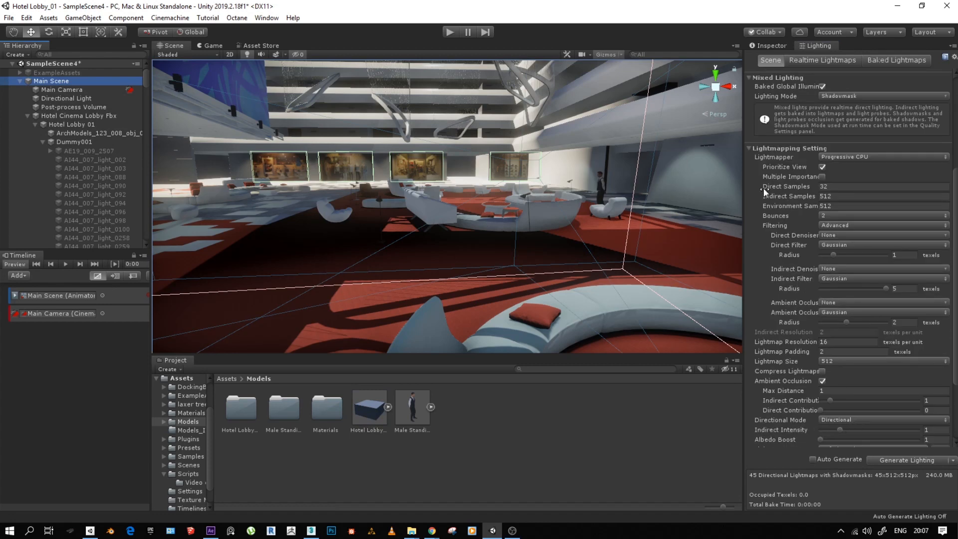
left_click(768, 46)
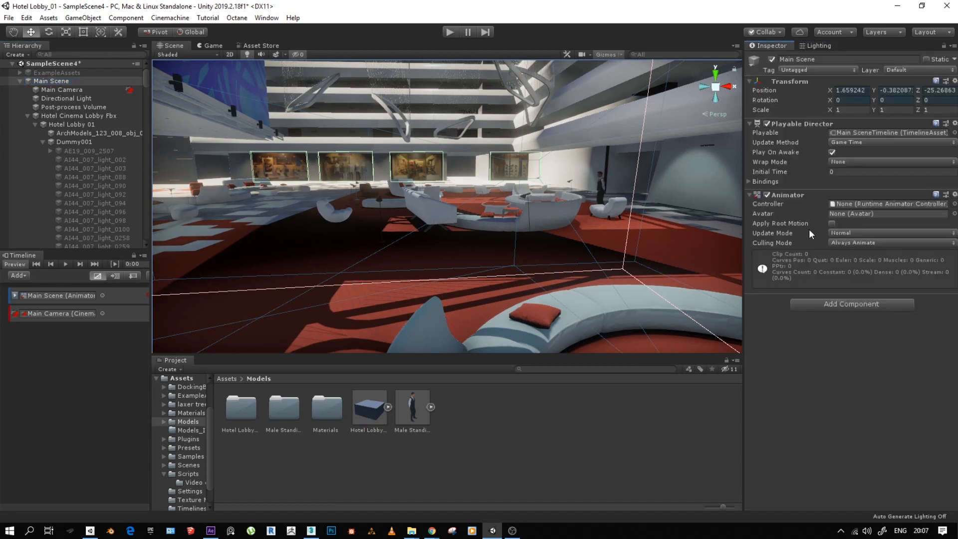
- Select Main Camera, review its components and compare the scene with its Post Process Layer off and on
left_click(84, 89)
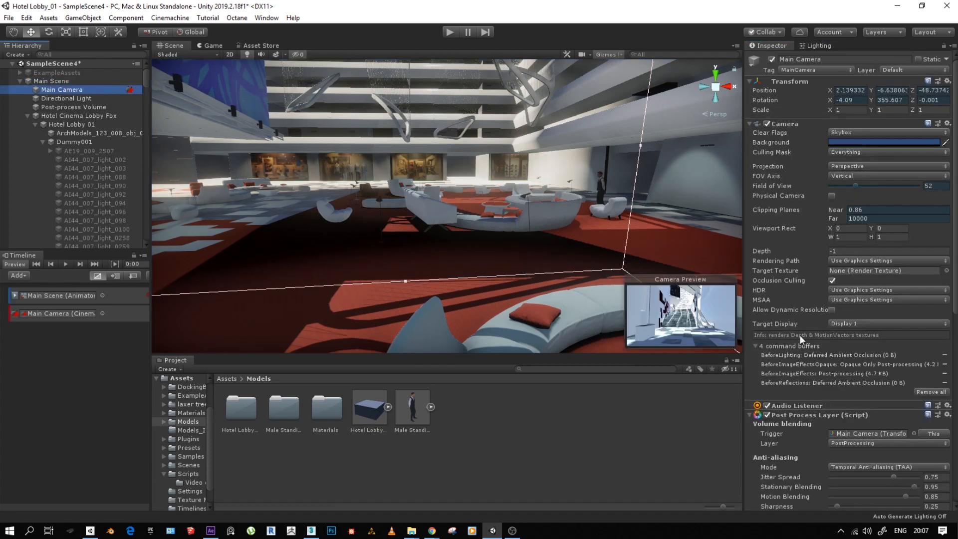
scroll(788, 309, "down", 10)
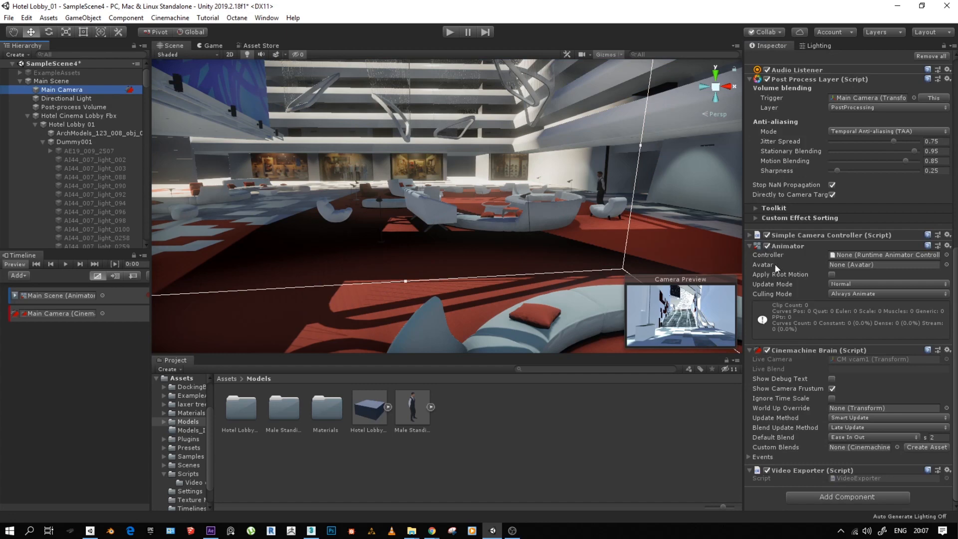
scroll(766, 79, "up", 2)
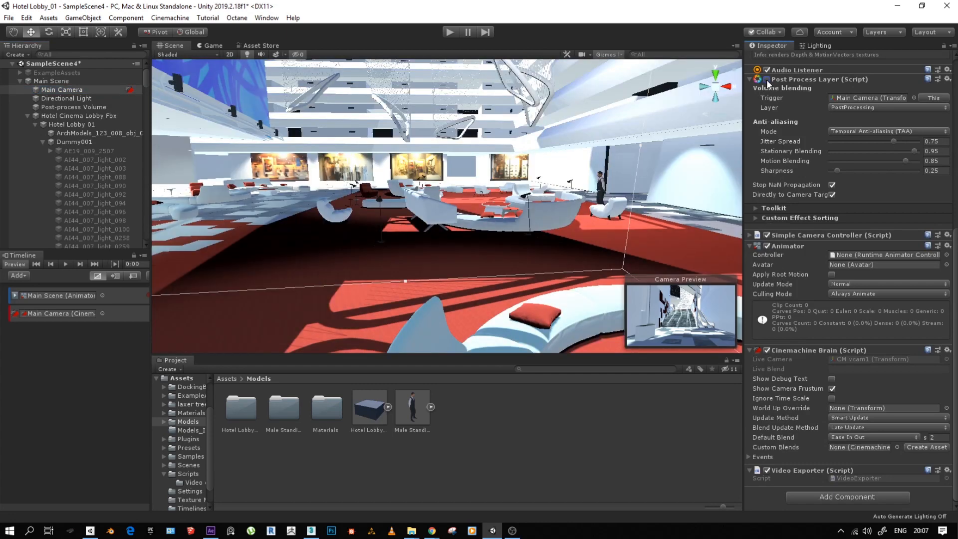
scroll(820, 373, "down", 2)
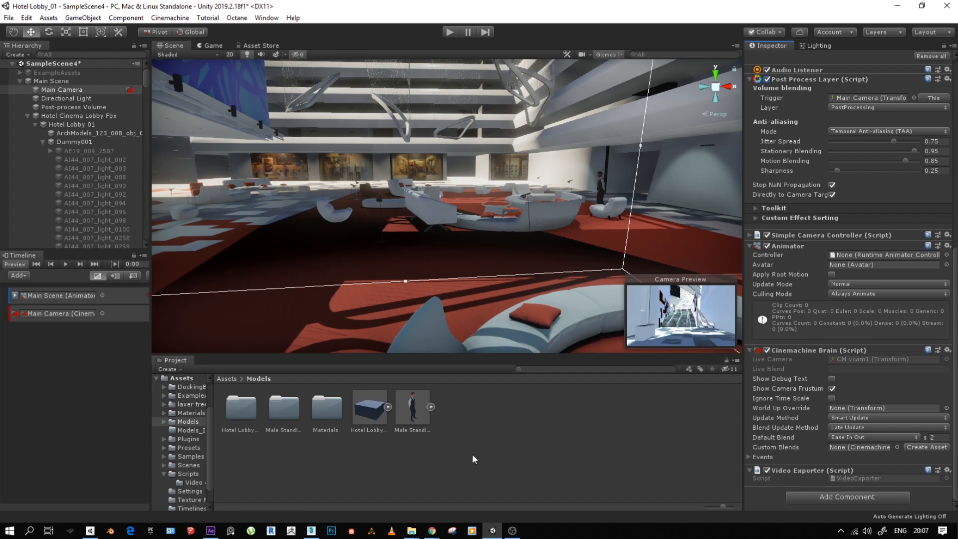
- Look over the Octane commands and the Game view, and open the Asset Store
left_click(238, 18)
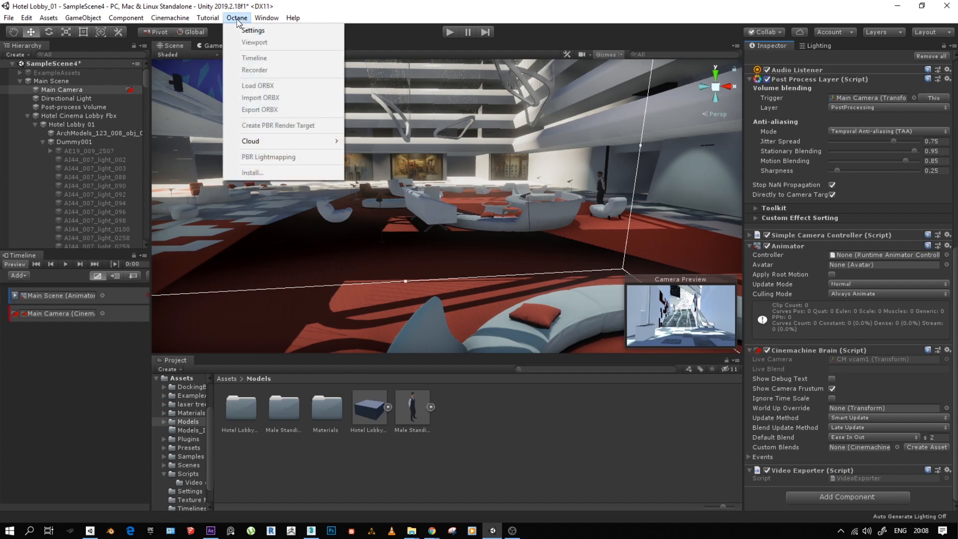
left_click(211, 47)
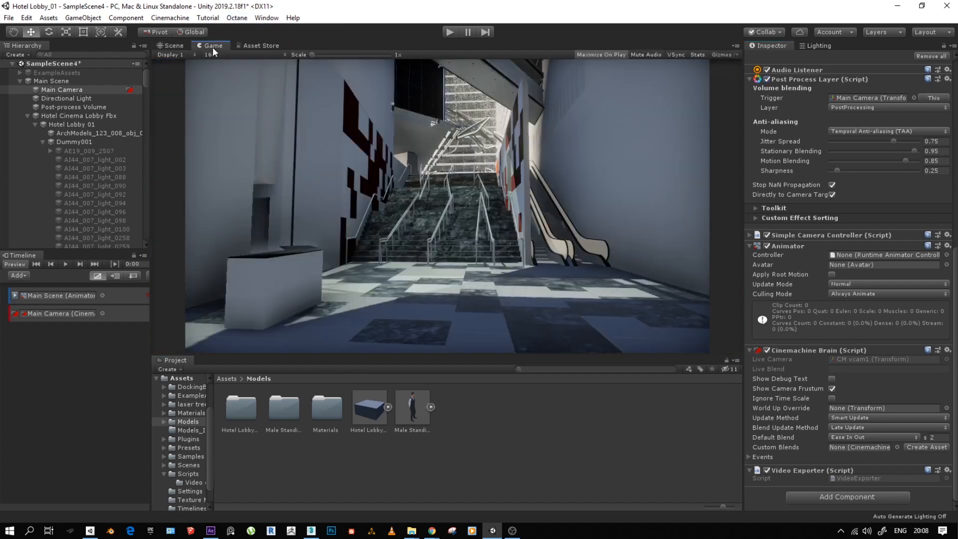
left_click(264, 44)
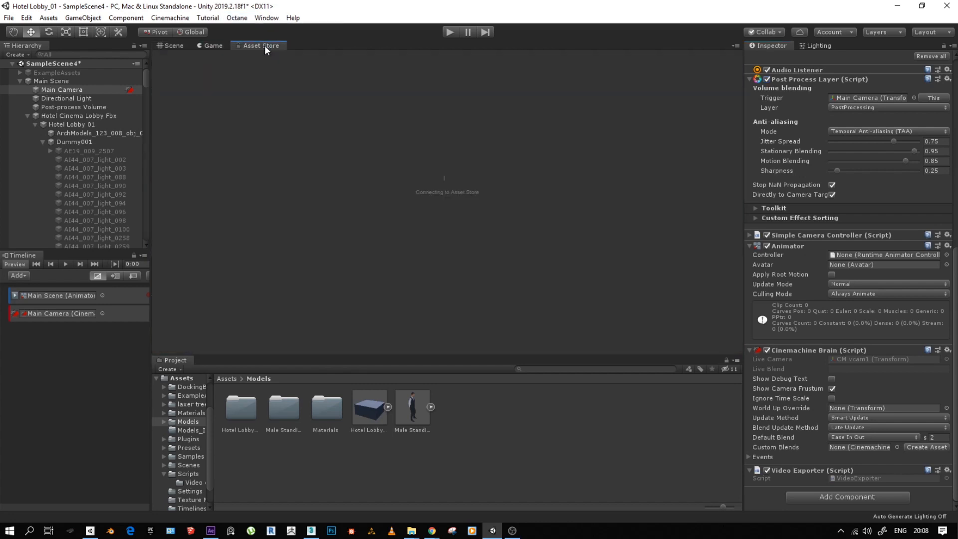
left_click(233, 18)
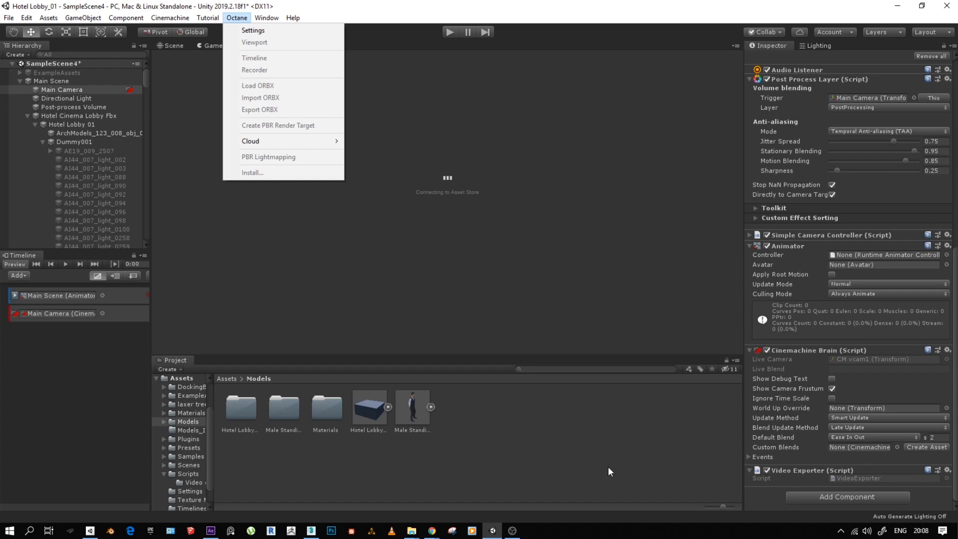
- Switch to After Effects, dismiss the missing-file warning, and return to Unity's Scene view
left_click(210, 531)
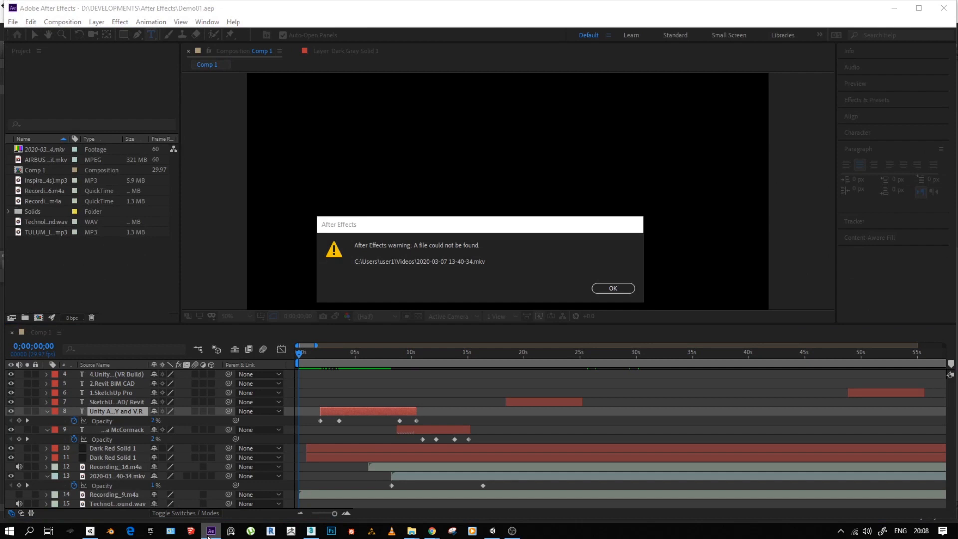
left_click(610, 288)
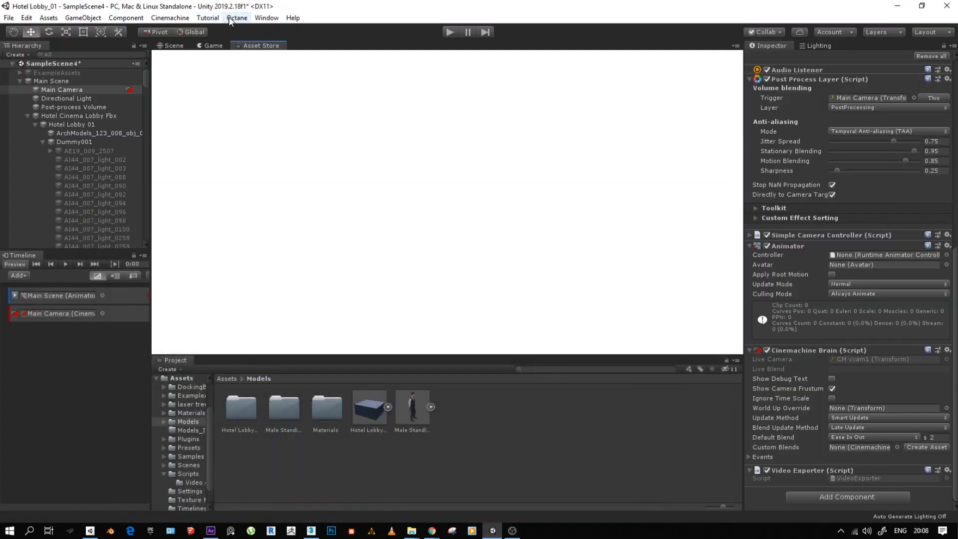
left_click(231, 18)
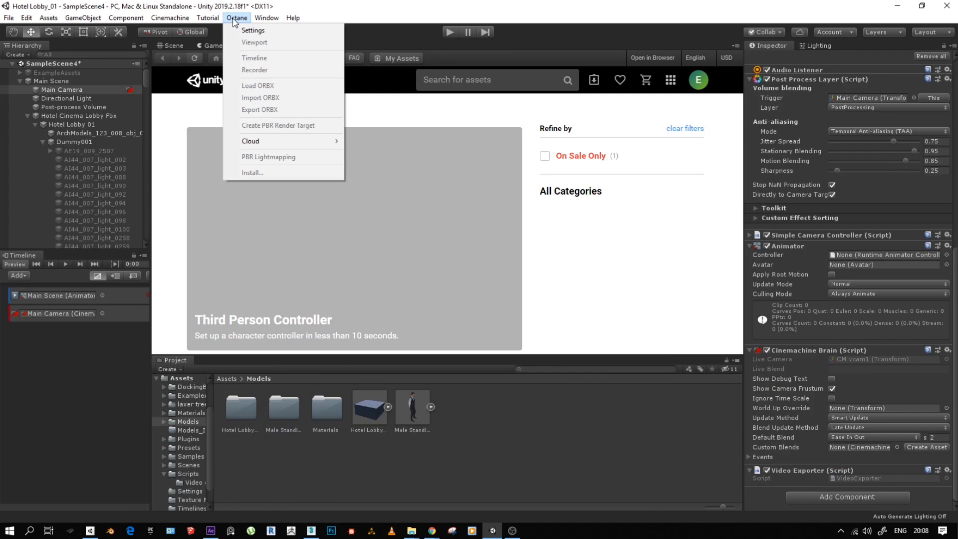
left_click(328, 36)
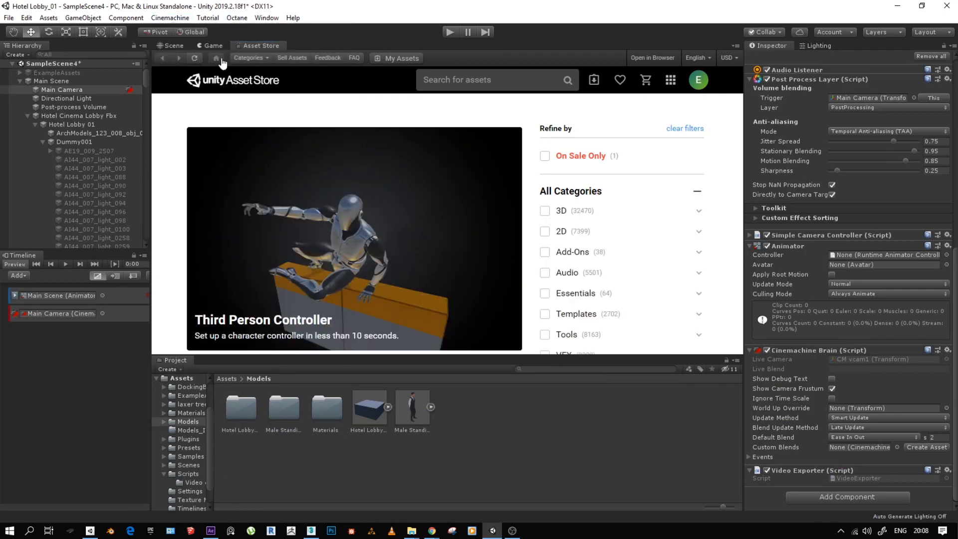
left_click(167, 45)
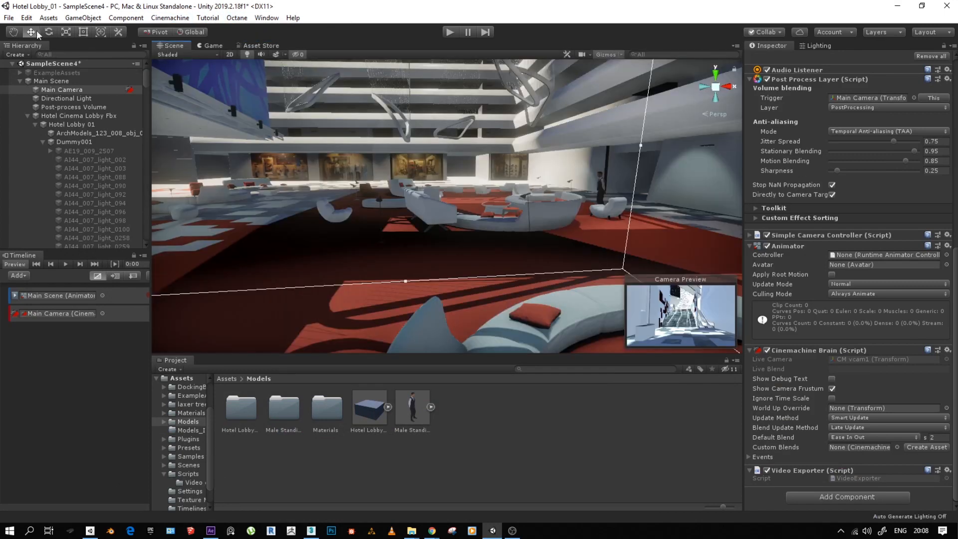
- In the Build Settings, add the open scene SampleScene4 to the build and exclude SampleScene
left_click(9, 18)
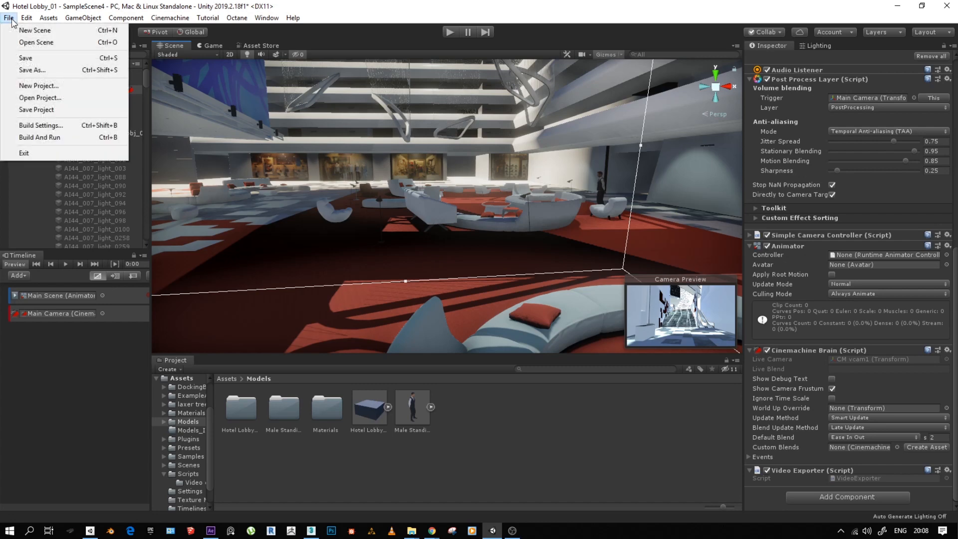
left_click(42, 126)
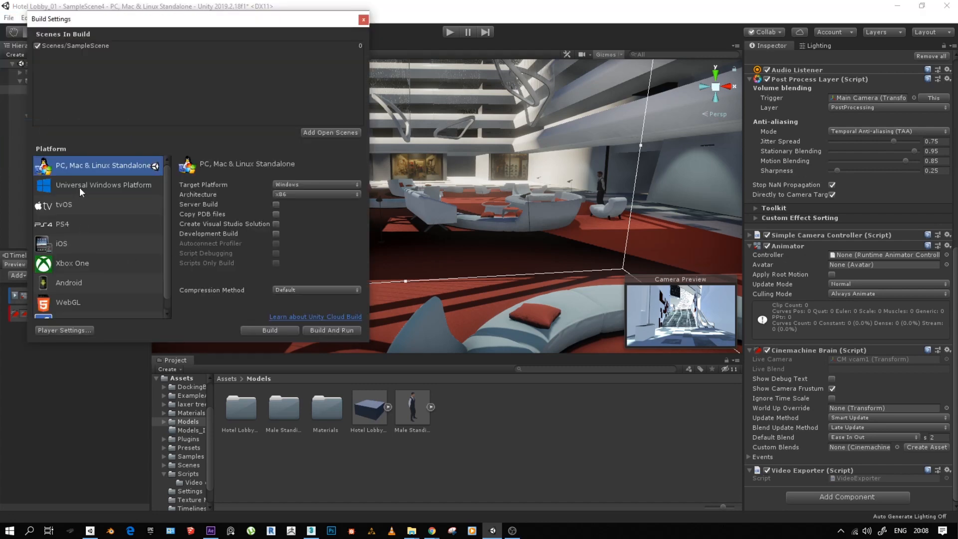
left_click(320, 132)
left_click(79, 46)
left_click(37, 45)
left_click(69, 55)
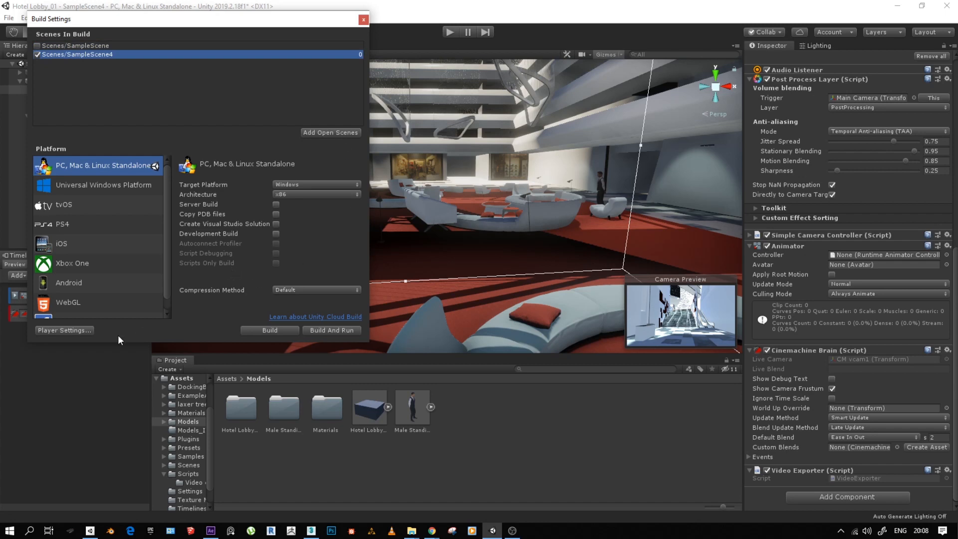
- Open the XR Settings of the PC, Mac & Linux Standalone player and try the Virtual Reality Supported option
left_click(67, 332)
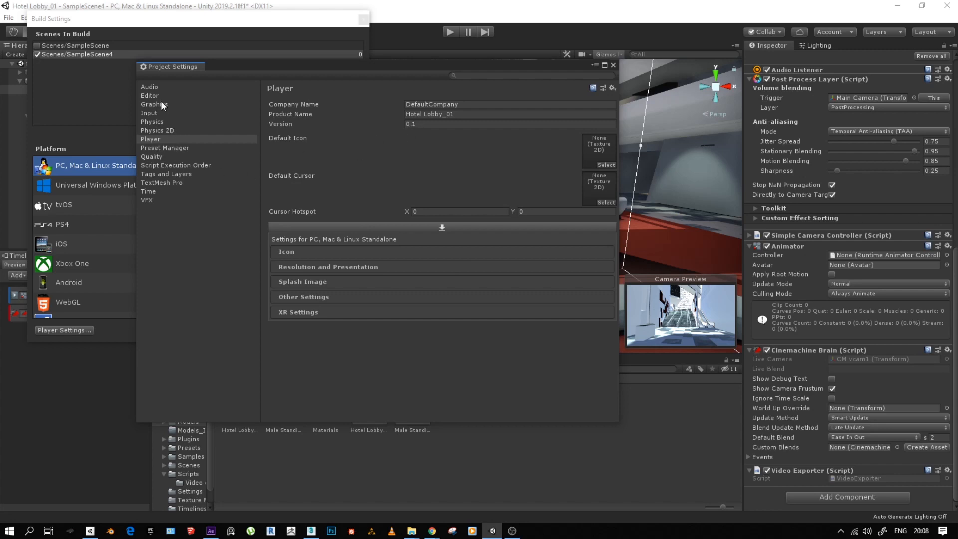
left_click(303, 313)
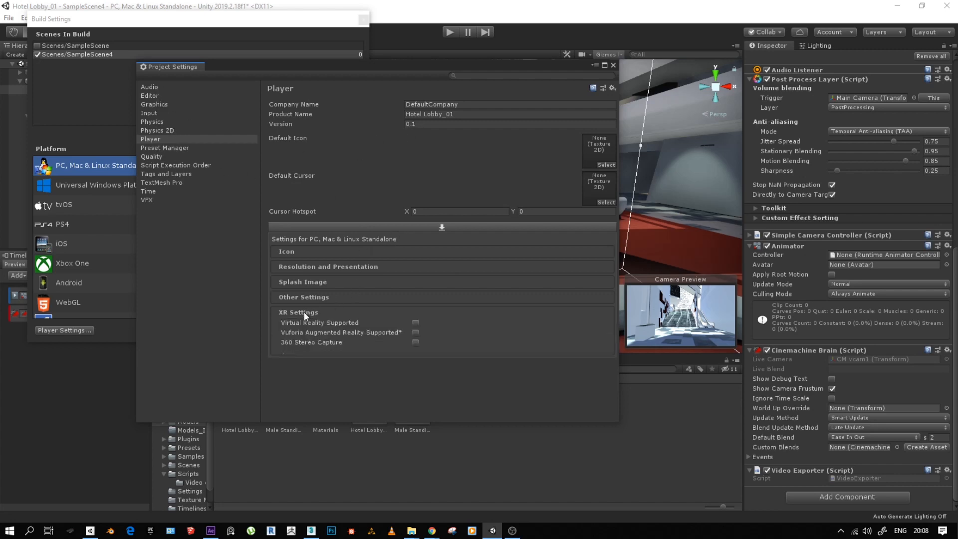
left_click(415, 323)
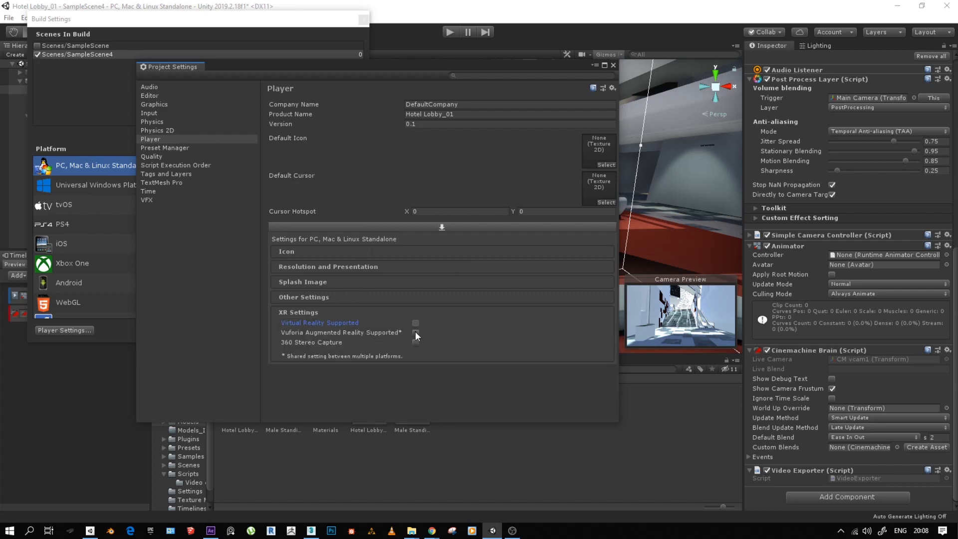
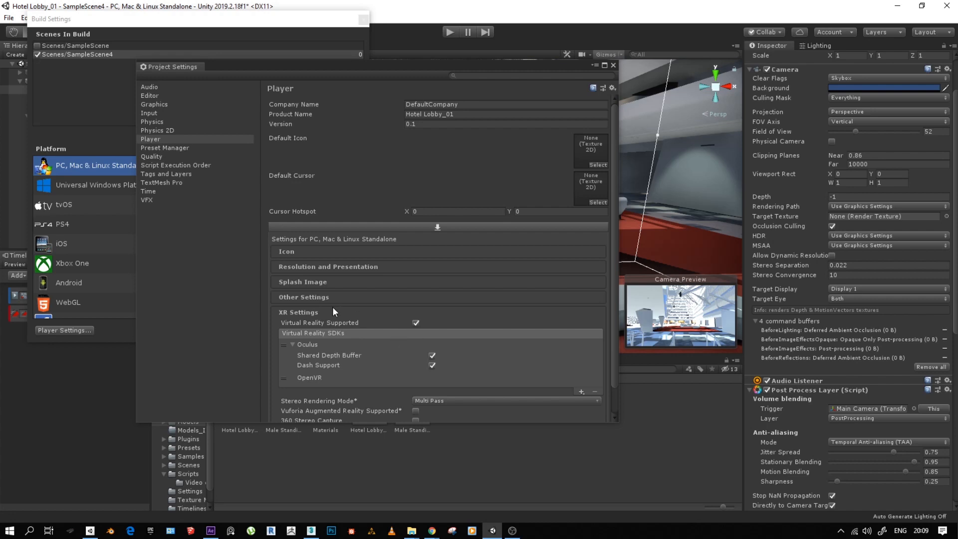
- Look over the Resolution and Presentation, Icon, and Splash Image settings of the PC, Mac & Linux Standalone player
left_click(292, 266)
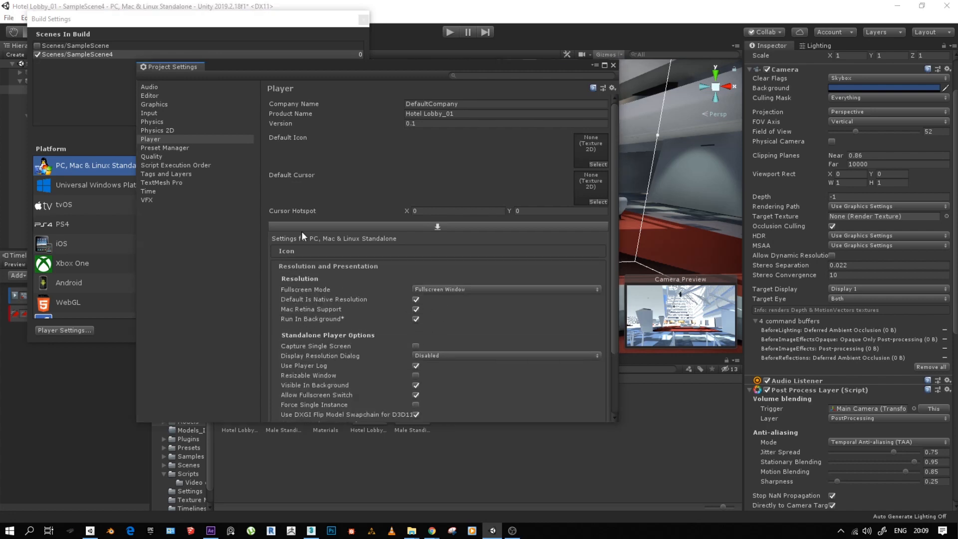
left_click(289, 251)
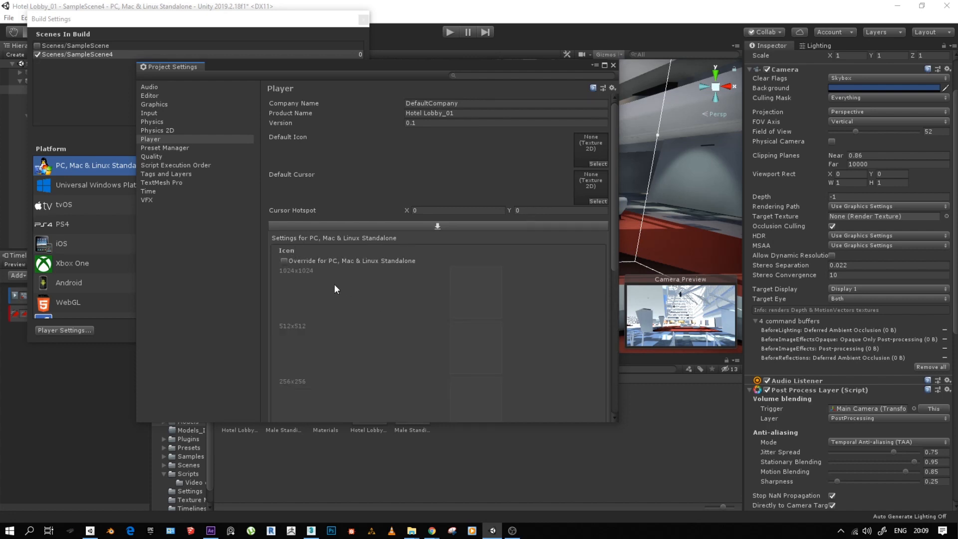
left_click(294, 251)
left_click(305, 282)
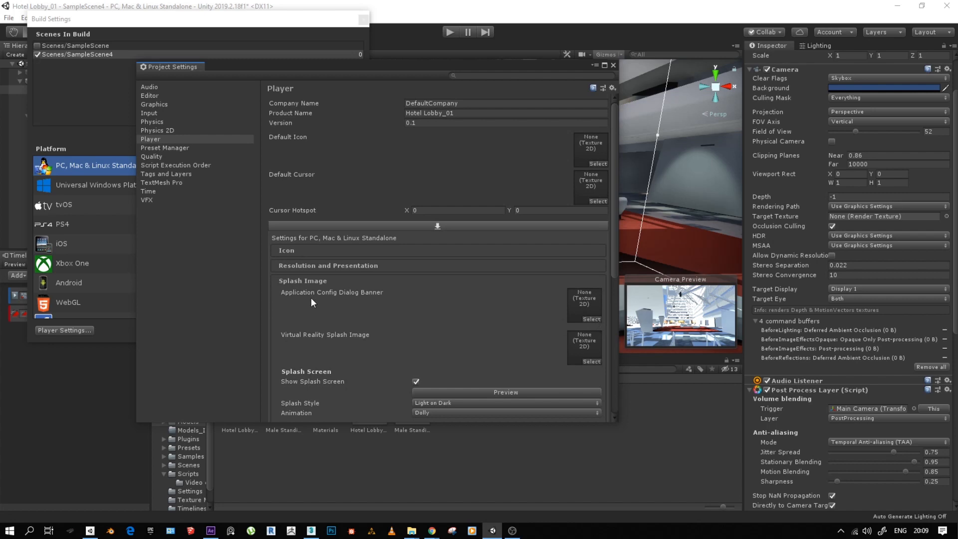
- Try turning off Show Unity Logo in the splash screen settings, and restore it
scroll(340, 334, "down", 3)
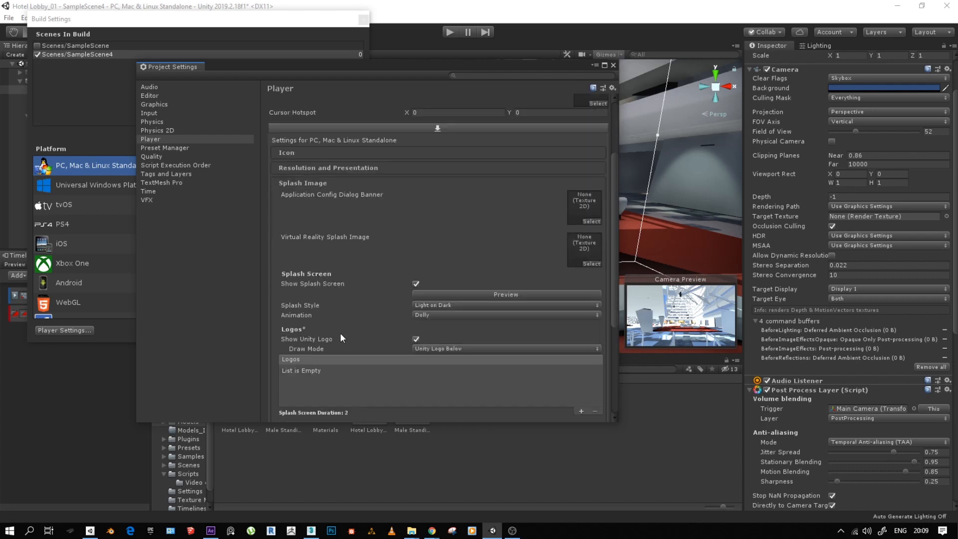
left_click(416, 339)
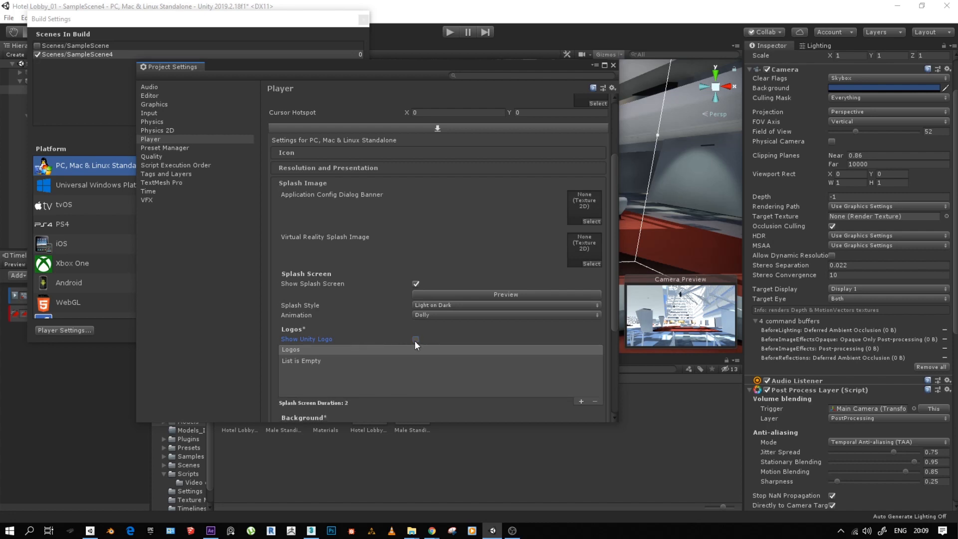
left_click(416, 339)
scroll(414, 340, "down", 2)
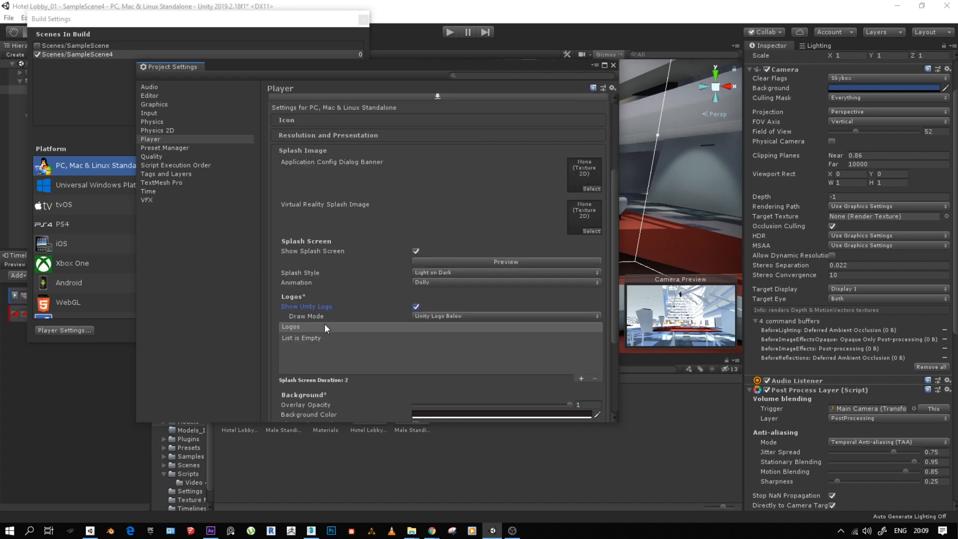
- Look over the Preset Manager, Graphics and Editor project settings, and close the Project Settings and Build Settings
left_click(156, 140)
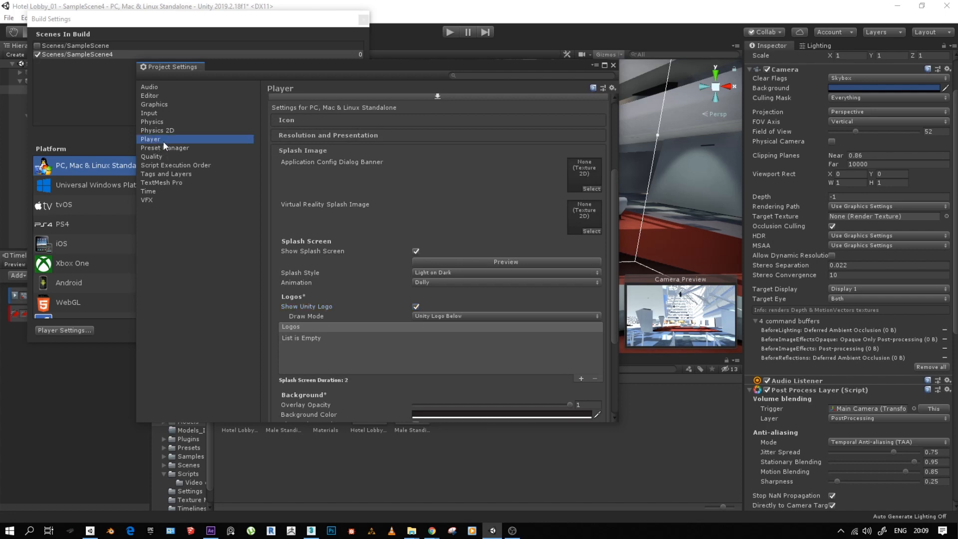
key("Down")
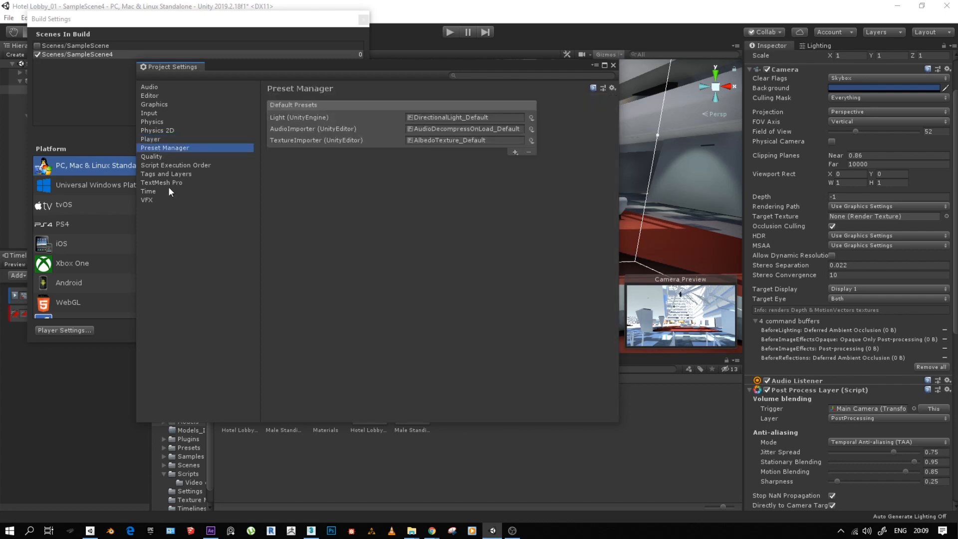
left_click(154, 105)
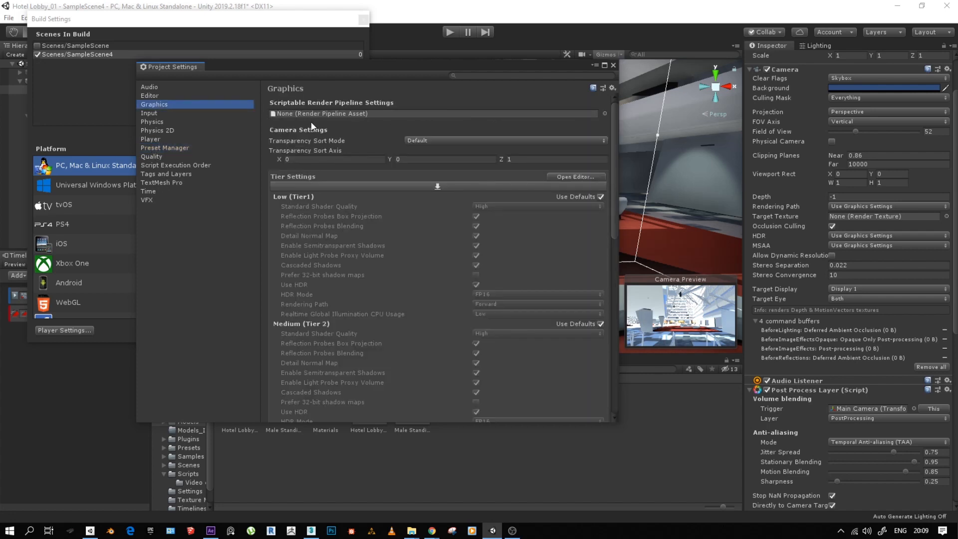
left_click(148, 95)
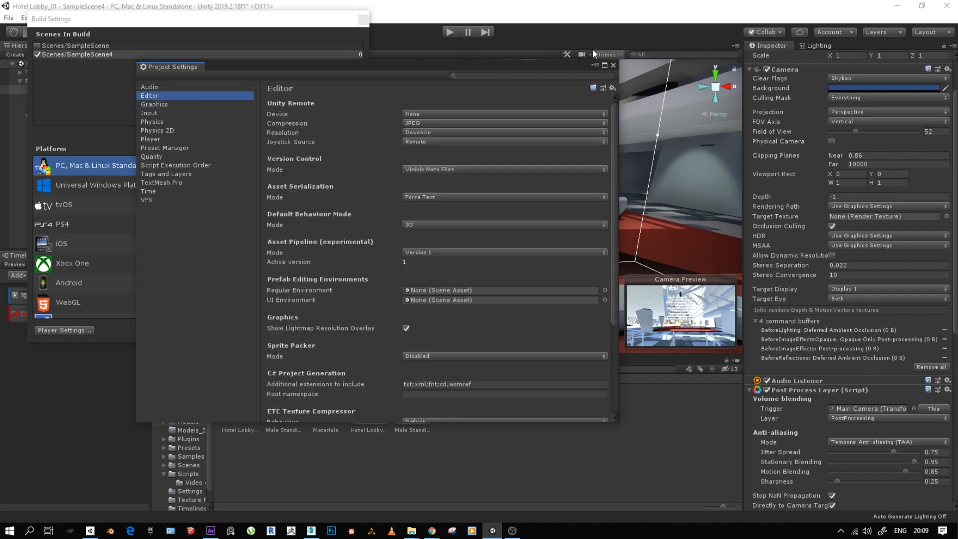
left_click(613, 65)
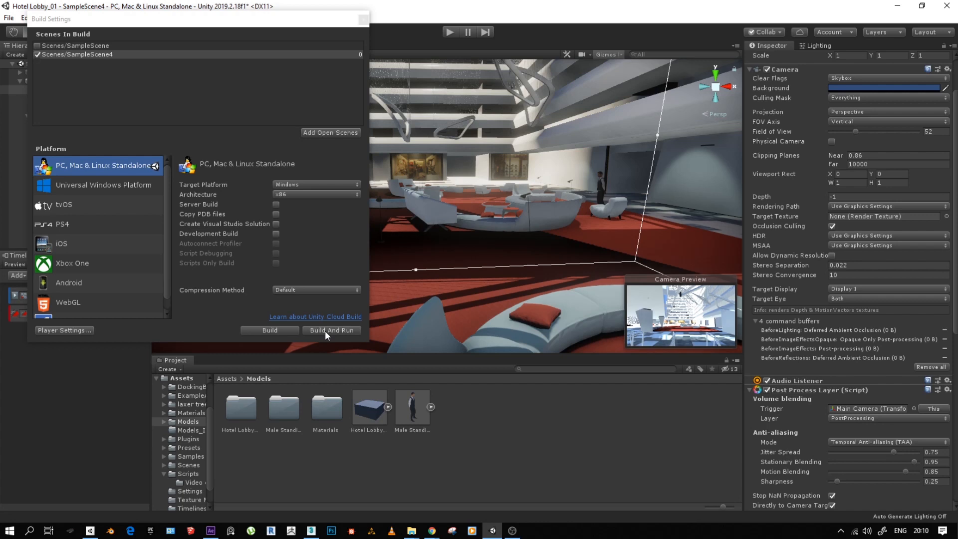
left_click(363, 21)
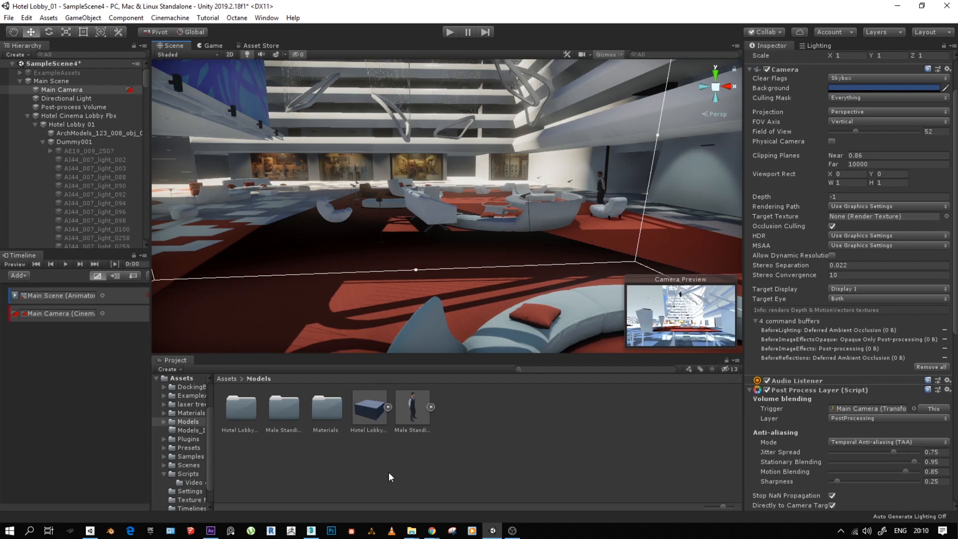
- Search the Asset Store for "steam vr" and look through the results
left_click(269, 45)
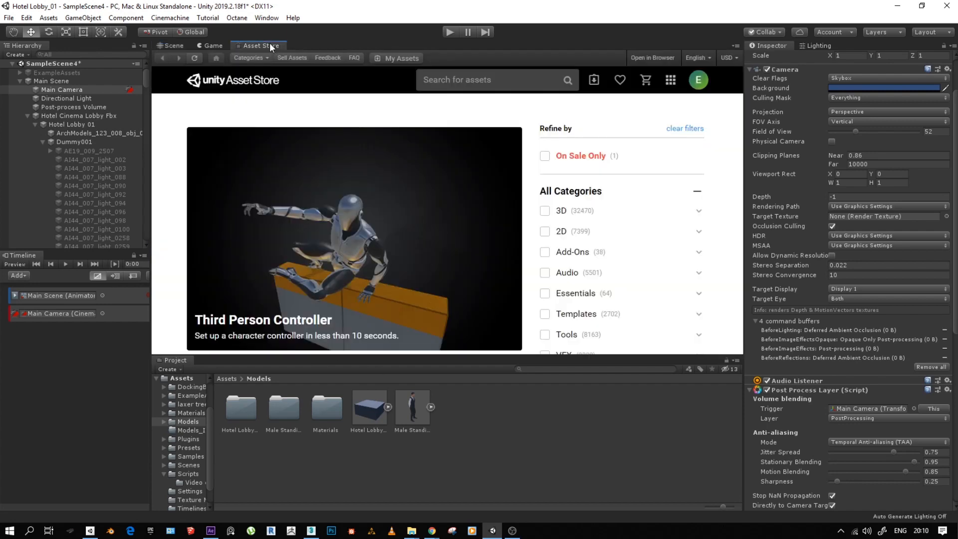
left_click(448, 80)
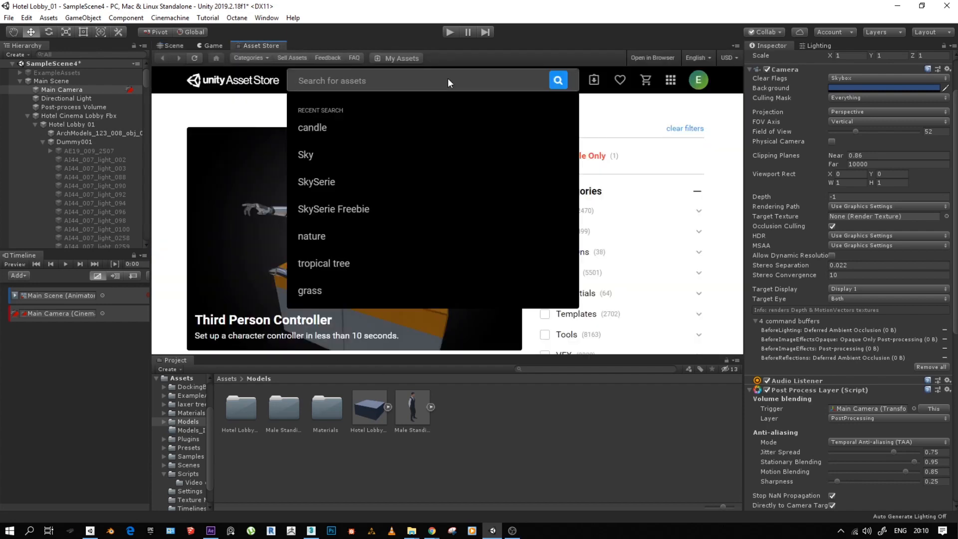
type("steam vr")
key("Return")
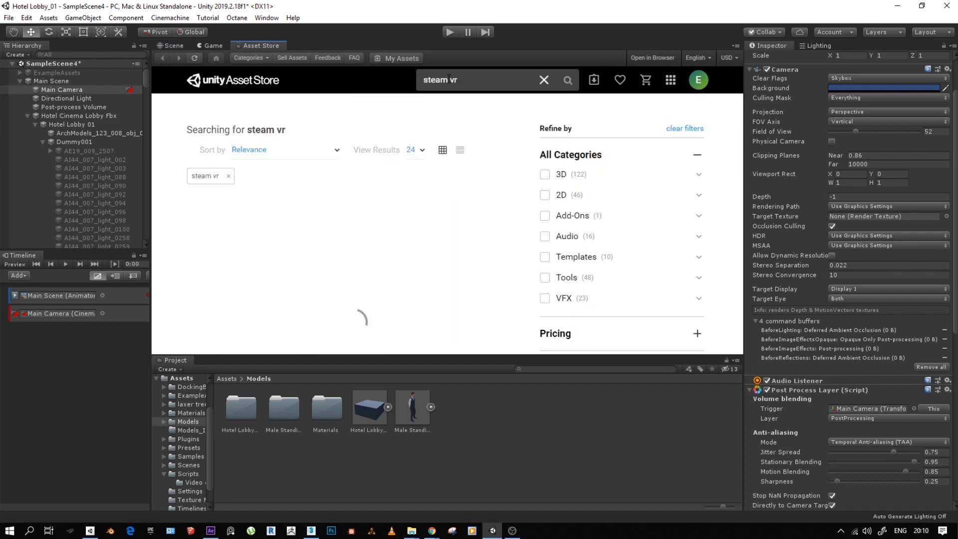
scroll(432, 260, "down", 2)
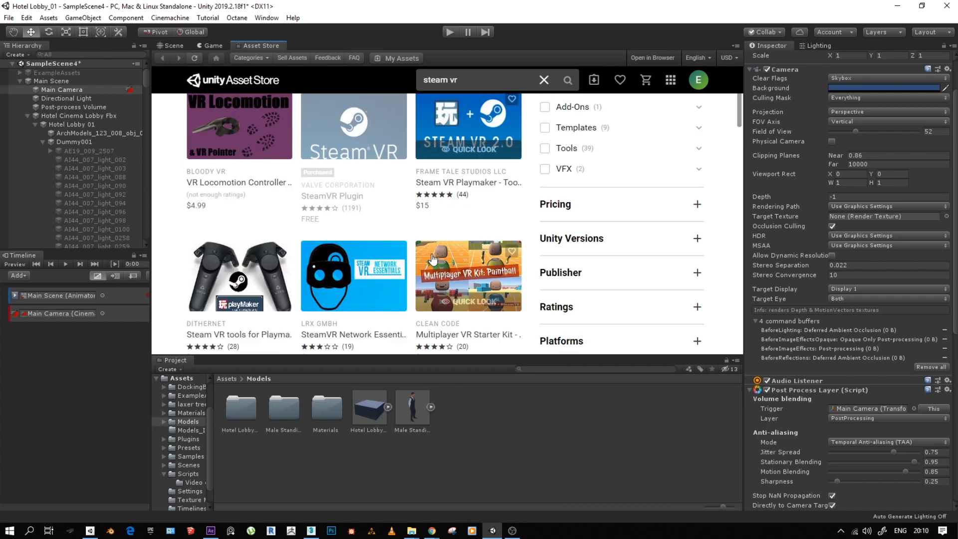
scroll(419, 247, "up", 2)
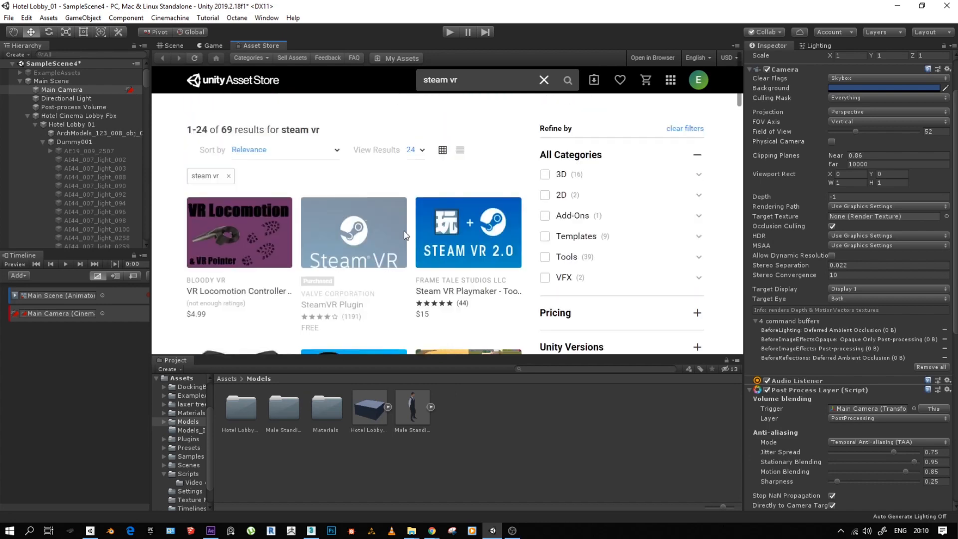
- Open the free SteamVR Plugin by Valve Corporation and start downloading it
left_click(342, 231)
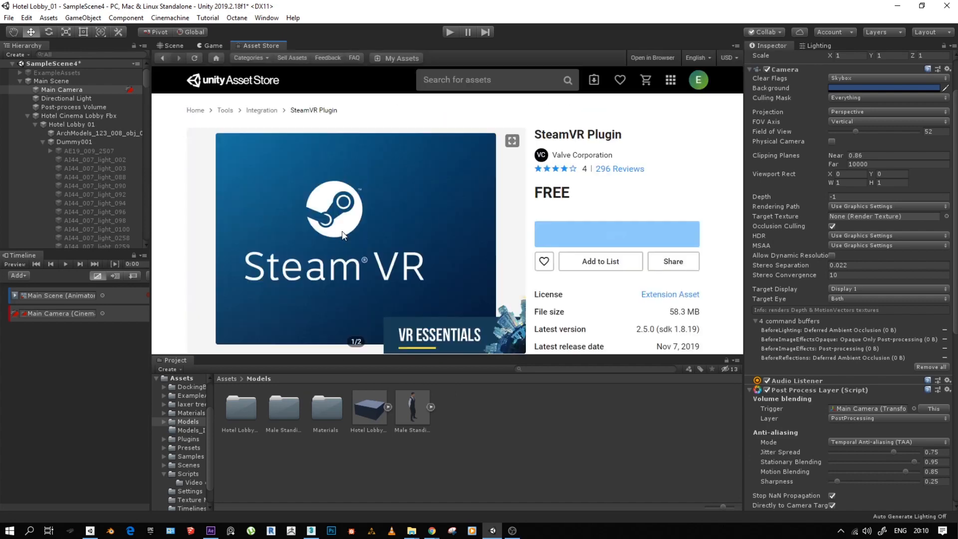
scroll(369, 230, "down", 2)
scroll(370, 229, "up", 1)
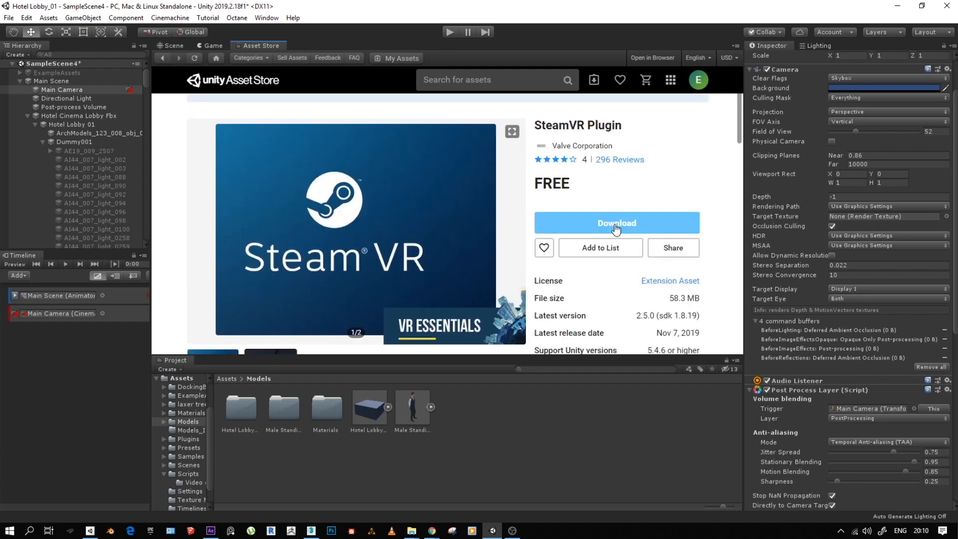
scroll(615, 232, "up", 1)
left_click(606, 250)
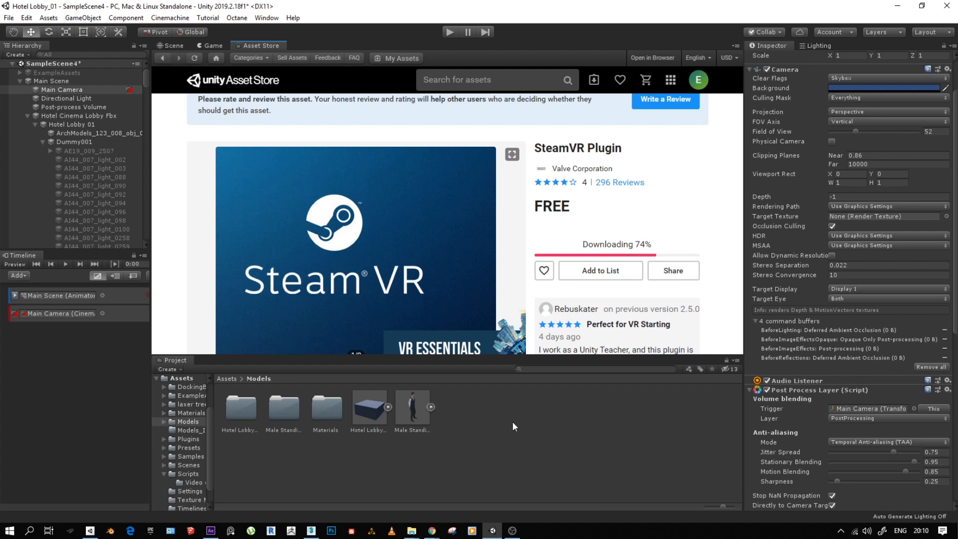
- Return to the Scene view, collapse Main Scene in the hierarchy, and make the Scene view slightly taller
left_click(170, 46)
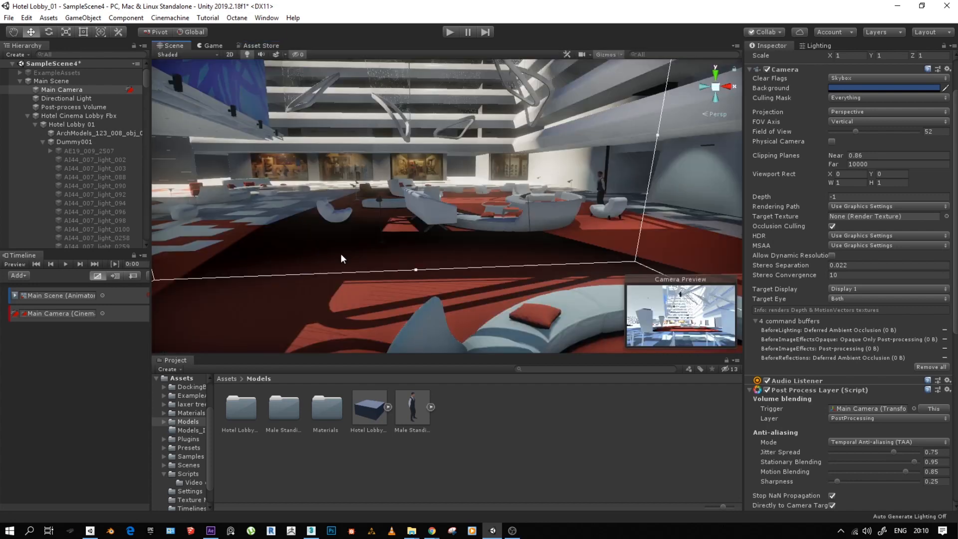
left_click(19, 80)
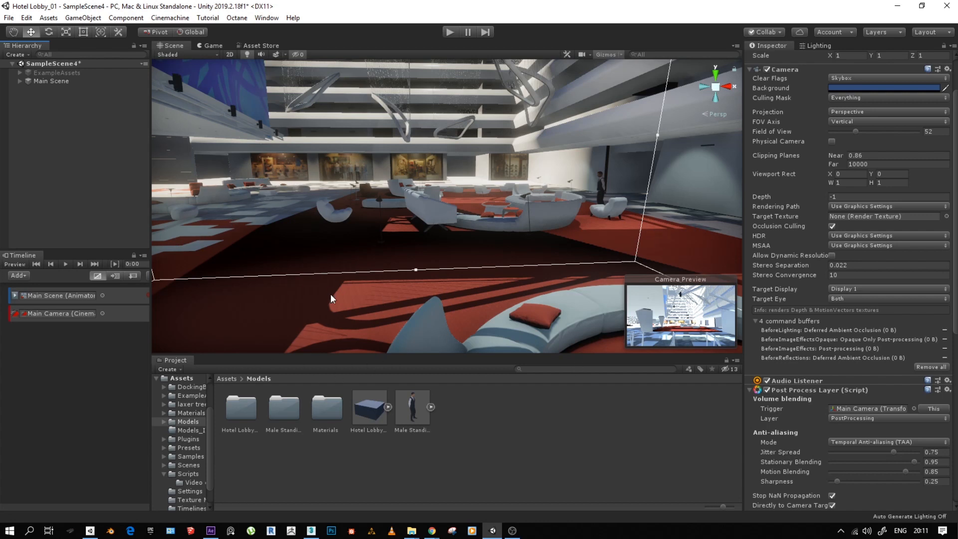
right_click_drag(407, 286, 343, 325, "alt")
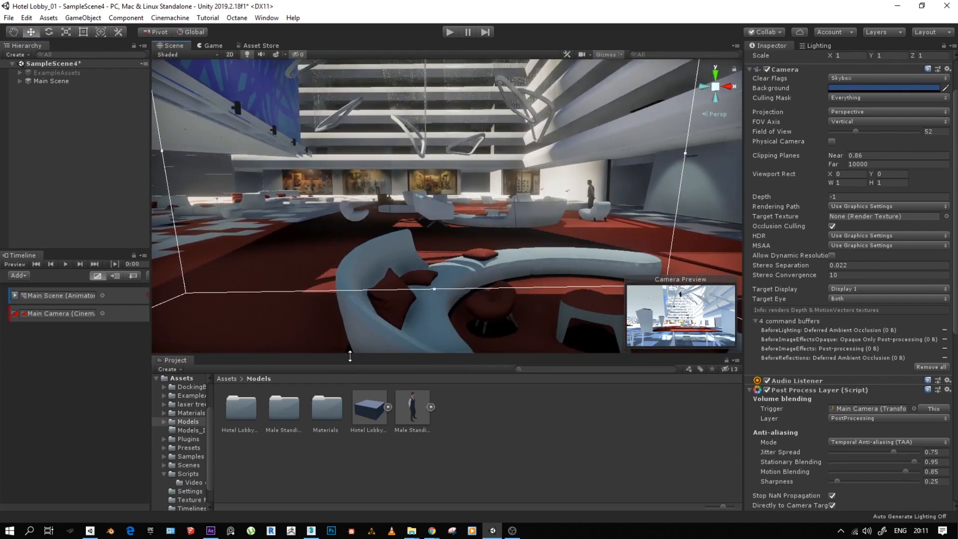
left_click_drag(350, 356, 351, 366)
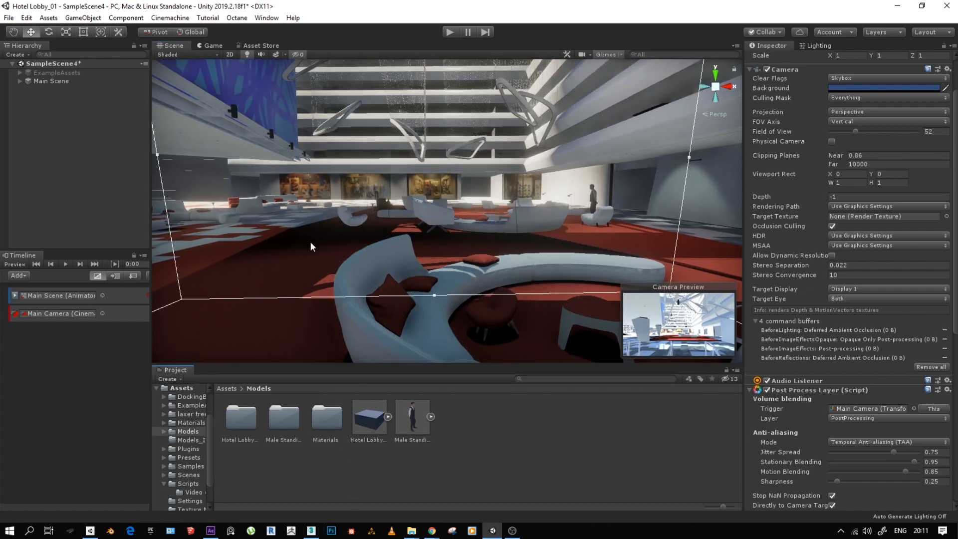